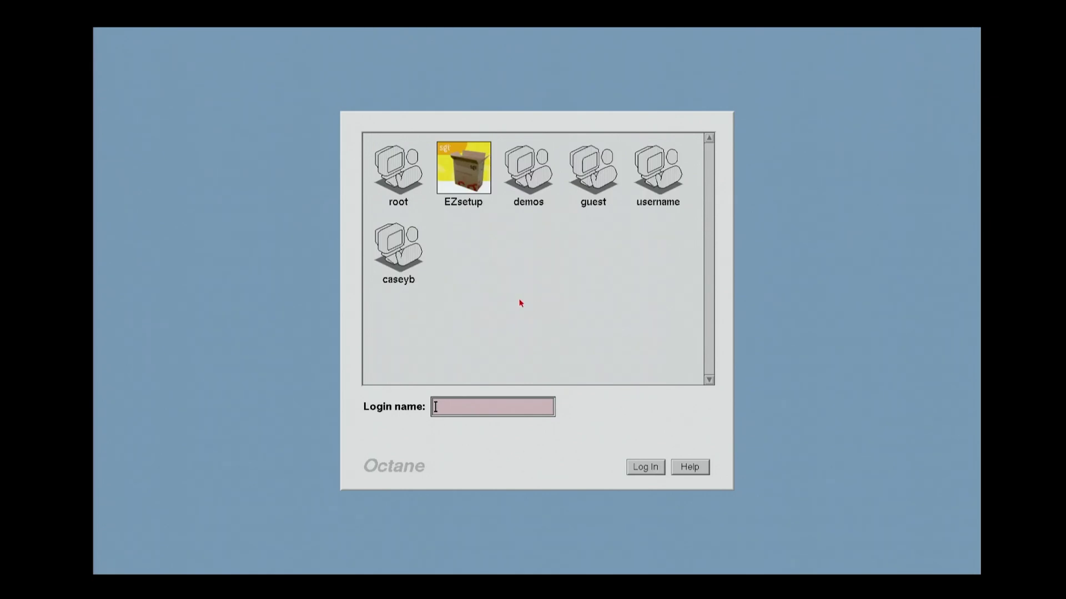
Select the root account on the login screen and log in to the desktop.
click(377, 173)
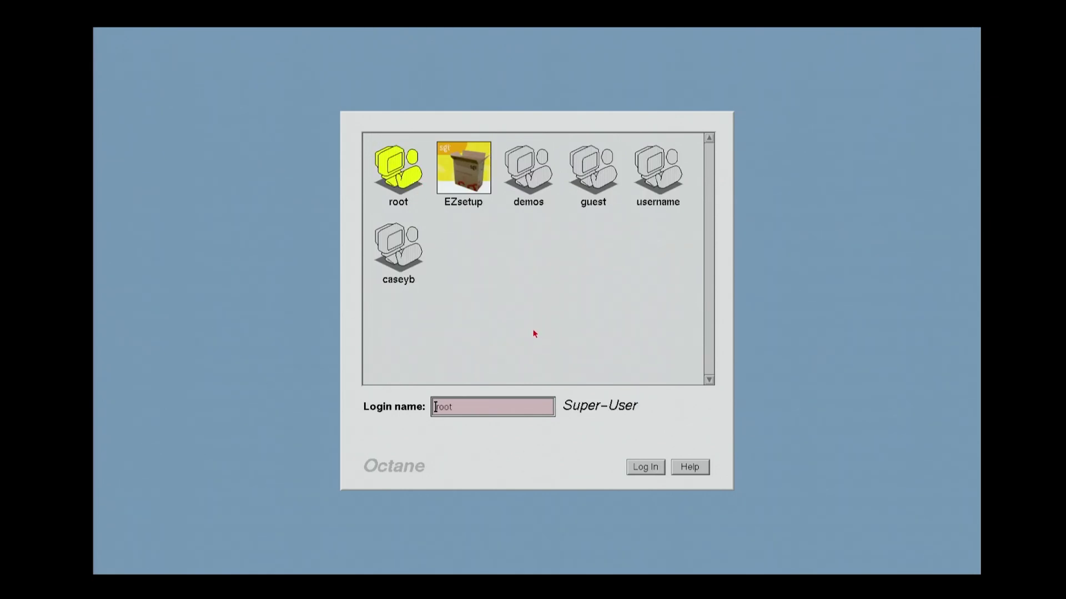
click(649, 468)
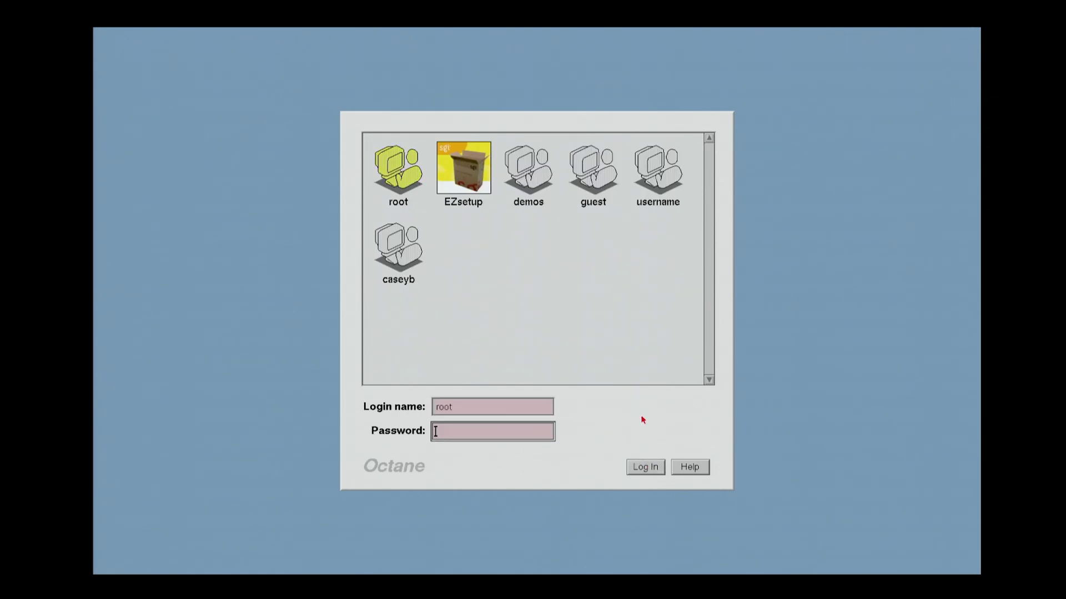
click(649, 467)
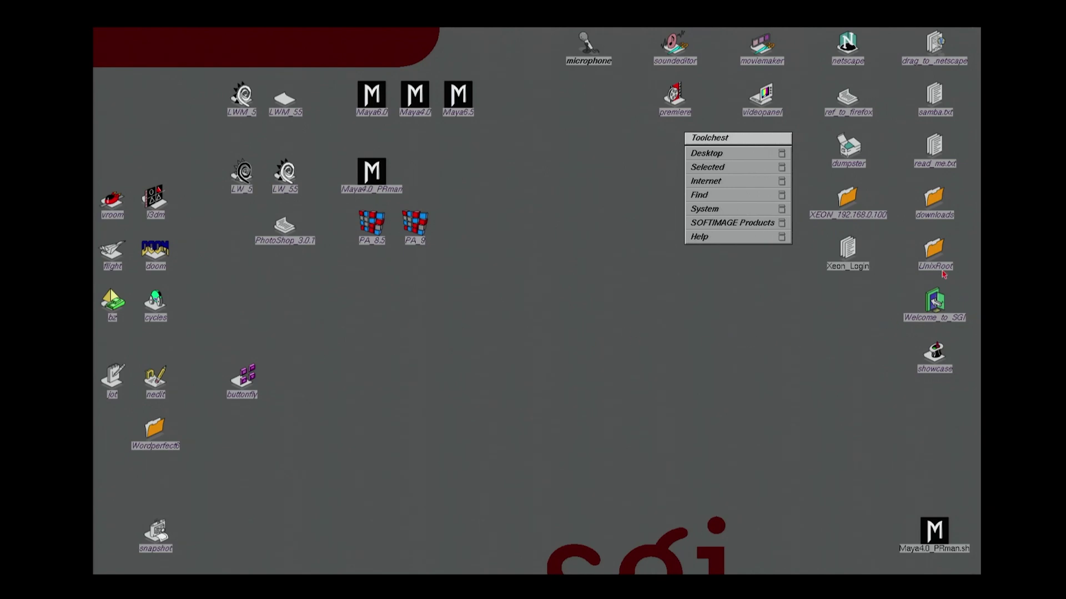
Open the UnixRoot folder and expand the Entropy31R6 and Blue_Moon_Rendering_Tools_2.6-19 folders in its listing.
double_click(934, 250)
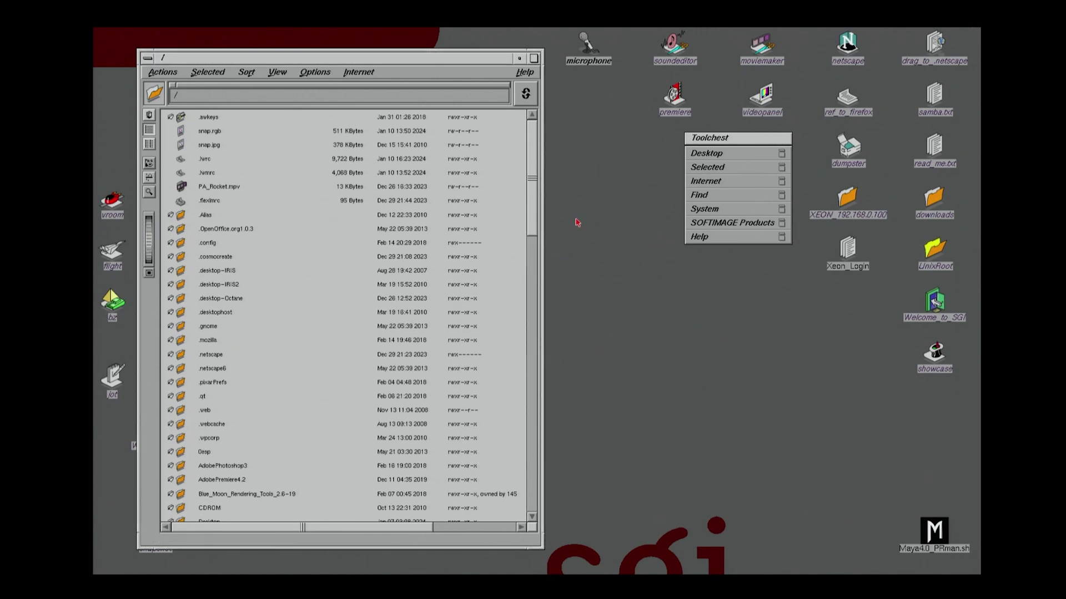
drag(533, 219, 547, 294)
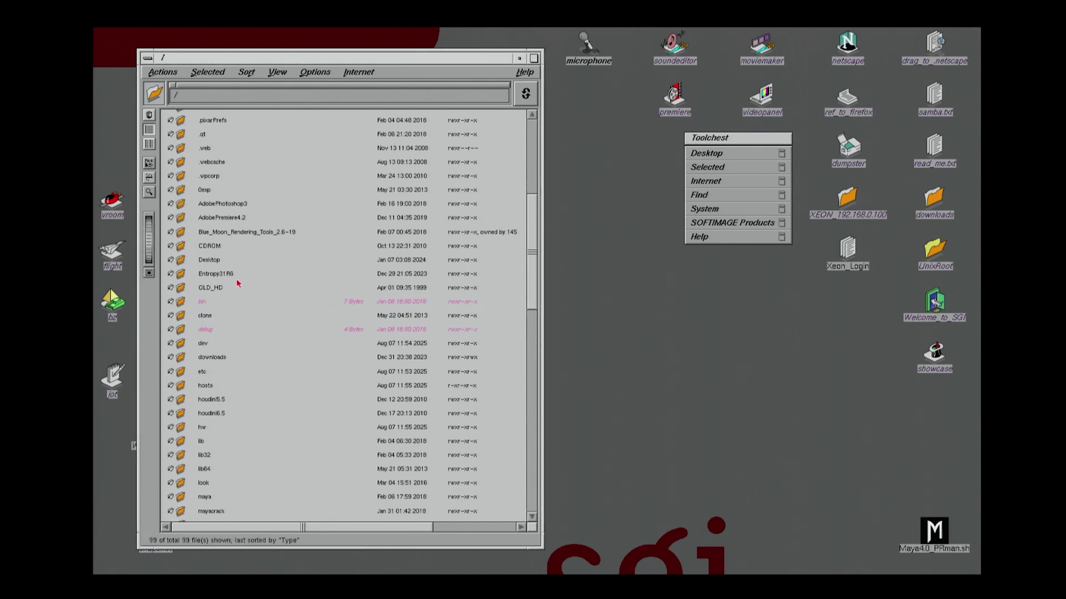
click(171, 274)
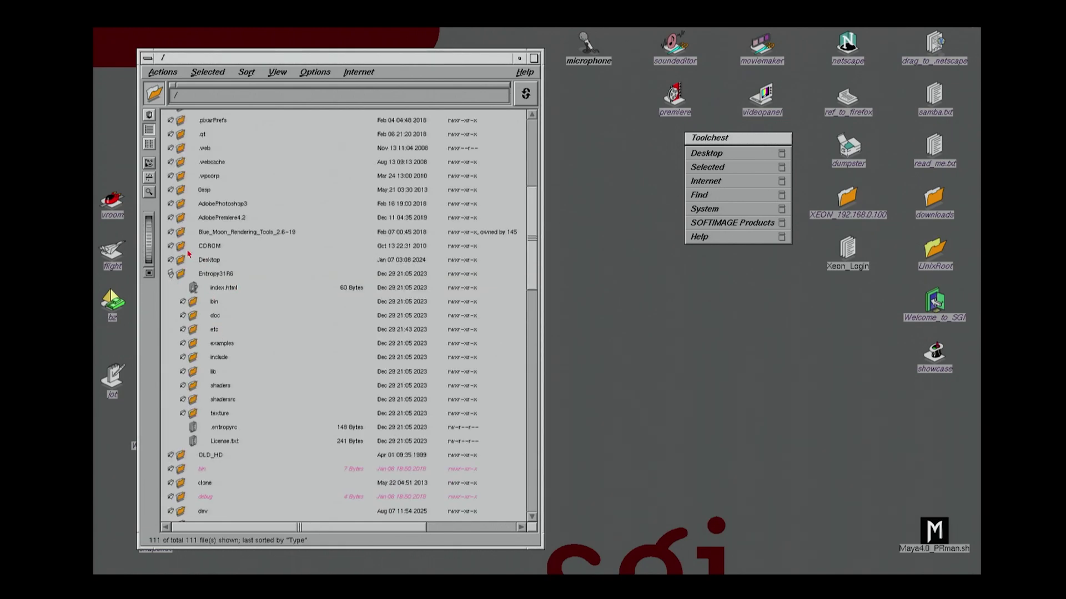
click(175, 234)
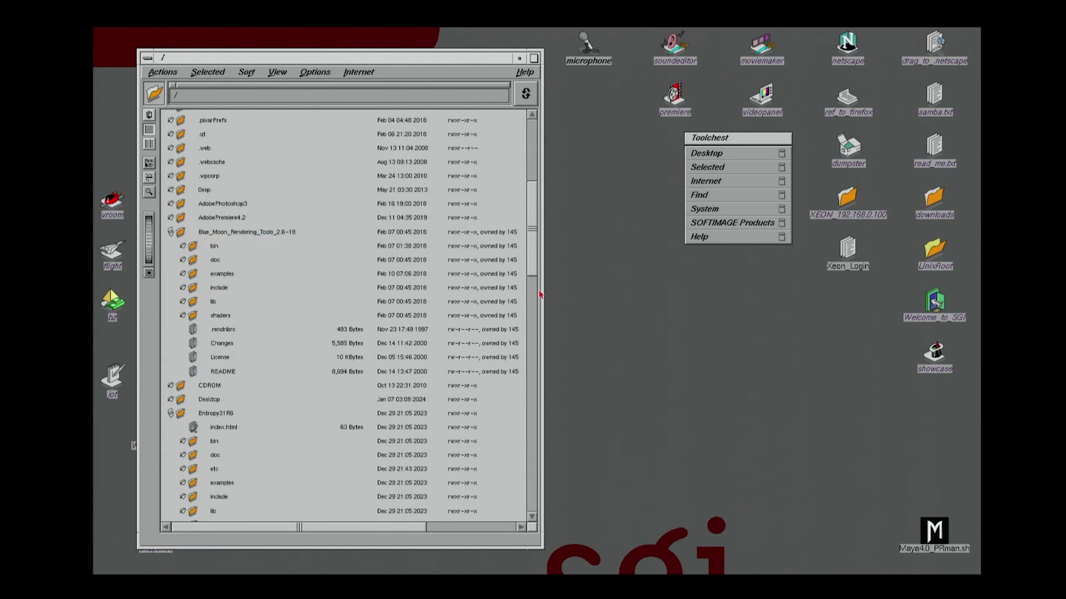
drag(532, 260, 526, 317)
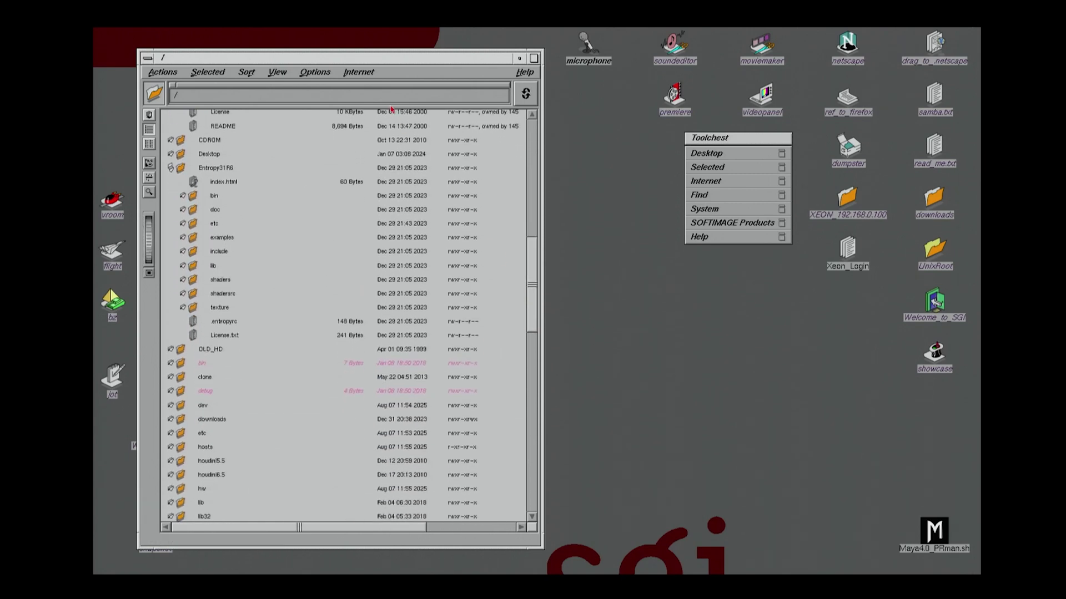
drag(383, 57, 465, 60)
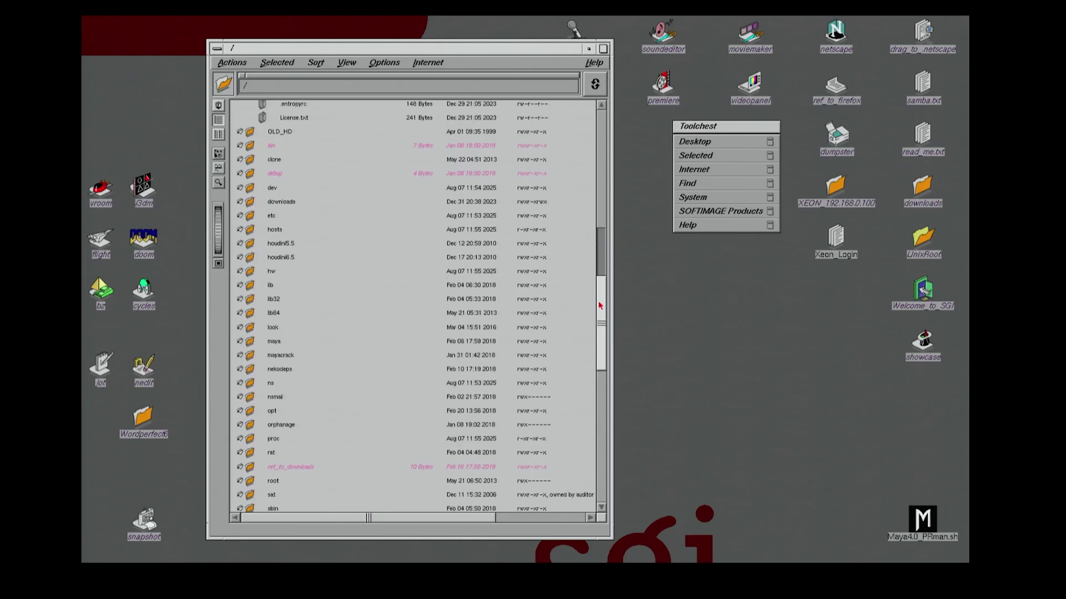
Look over the root directory listing and collapse the Blue_Moon_Rendering_Tools_2.6-19 and Entropy31R6 folders.
scroll(602, 322, down, 5)
drag(603, 322, 602, 240)
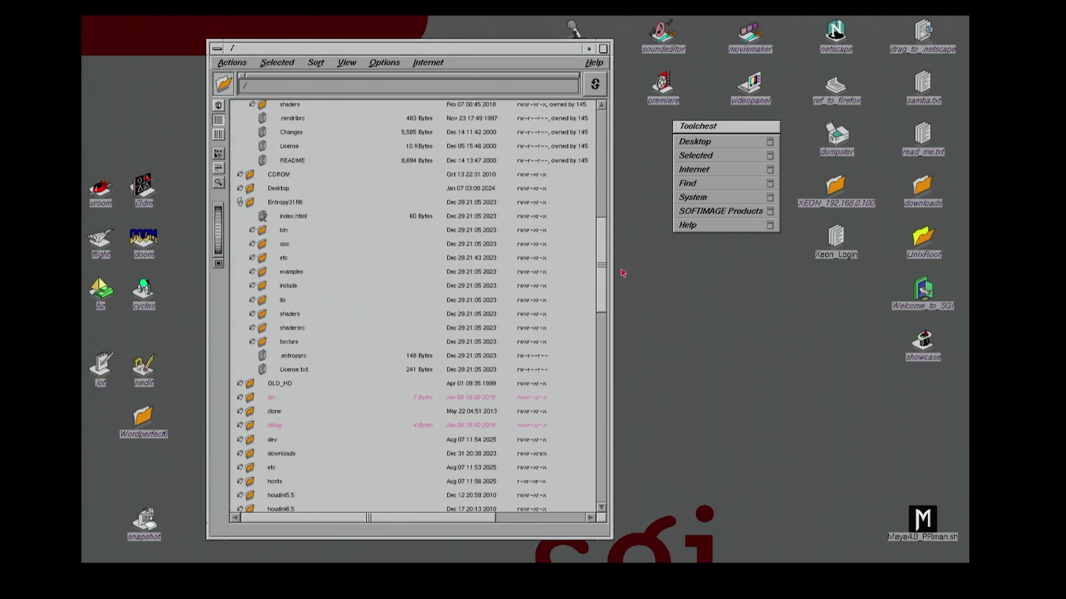
drag(603, 262, 608, 310)
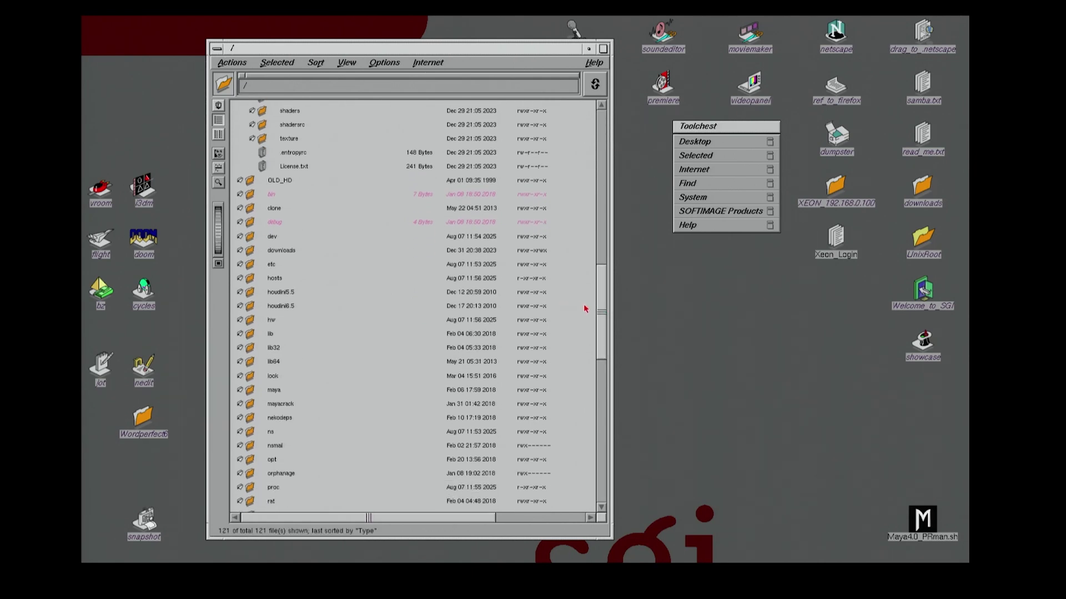
drag(601, 305, 605, 335)
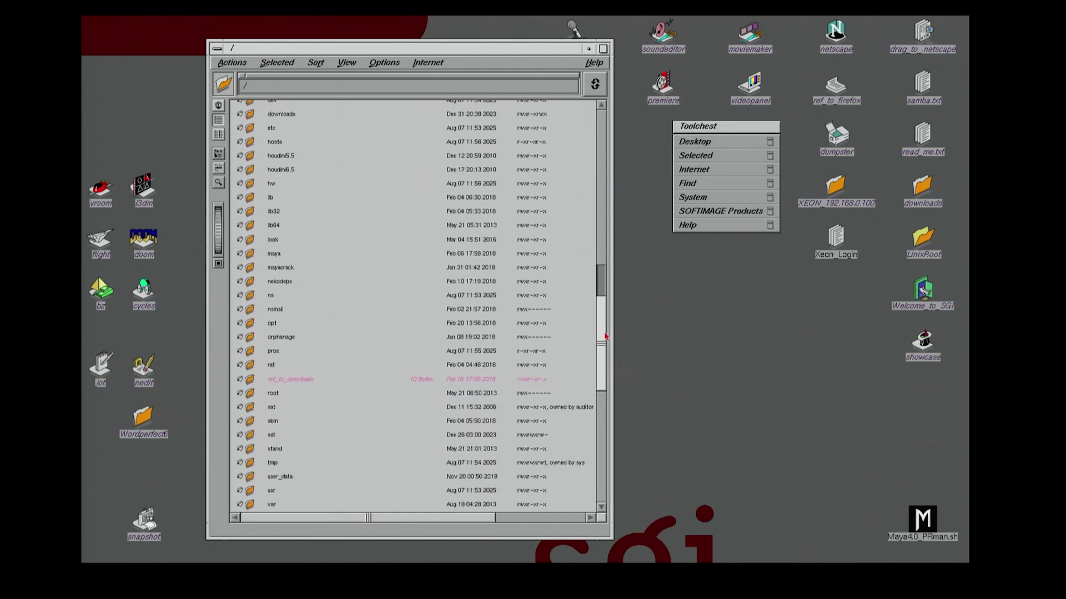
drag(605, 335, 597, 206)
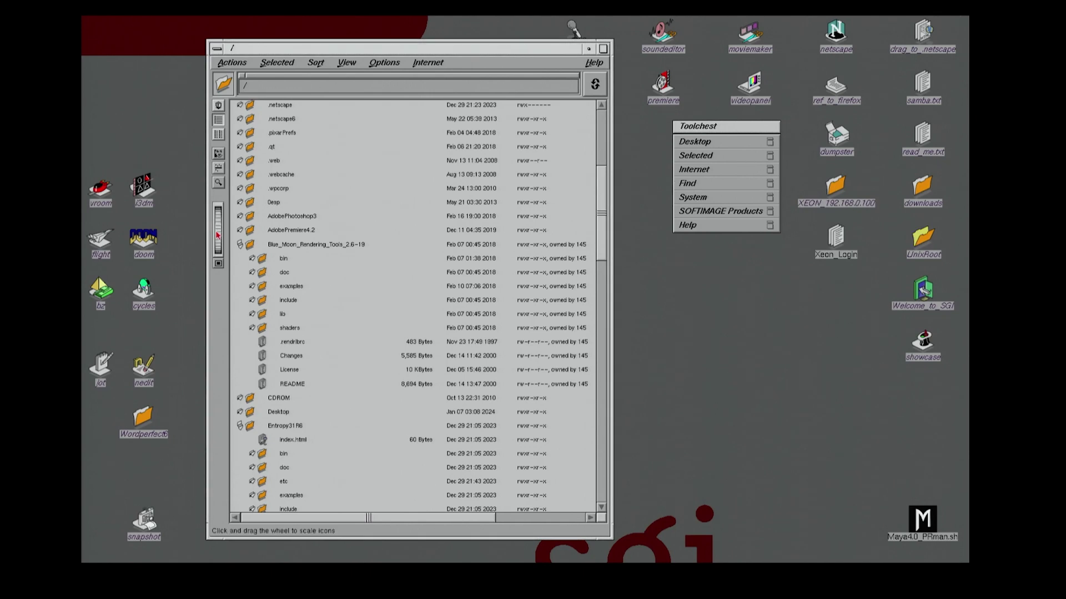
click(240, 244)
click(240, 286)
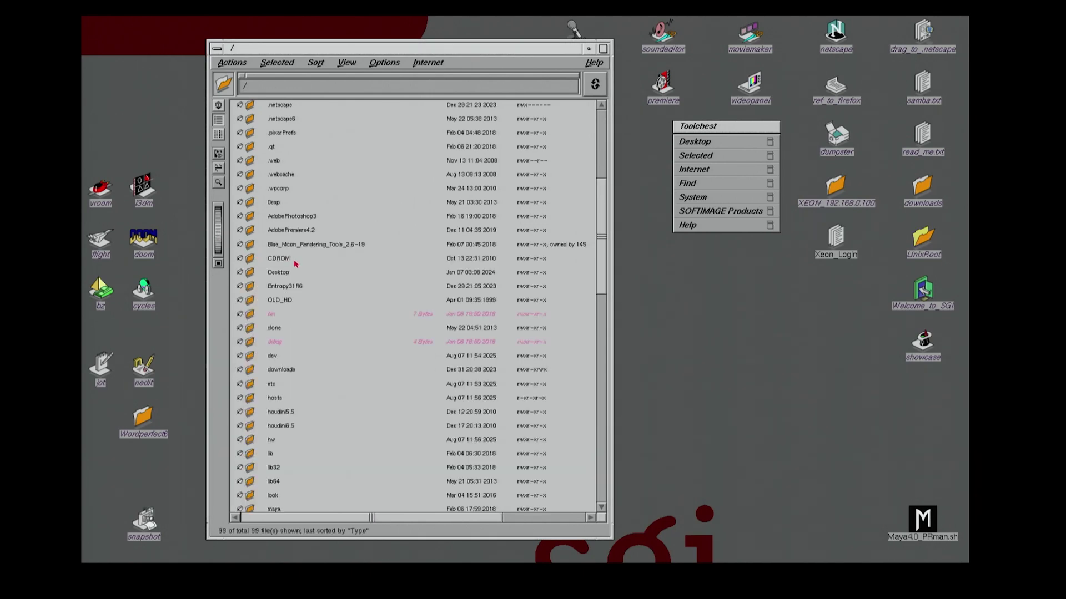
Expand the downloads folder and look through the contents of its Pixar_renderman and MayaMan subfolders.
click(241, 368)
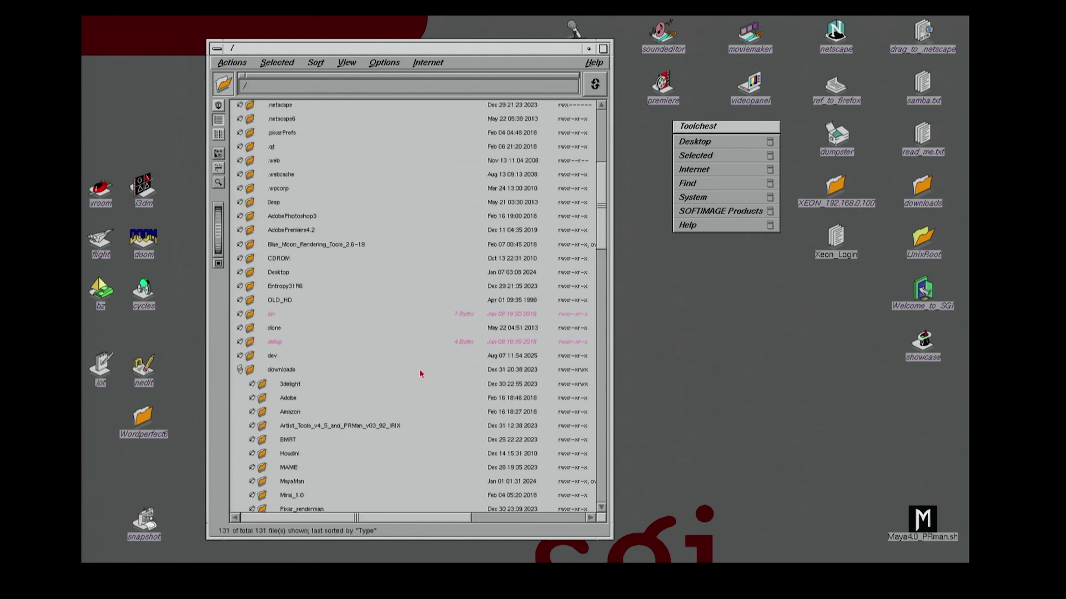
drag(600, 209, 593, 265)
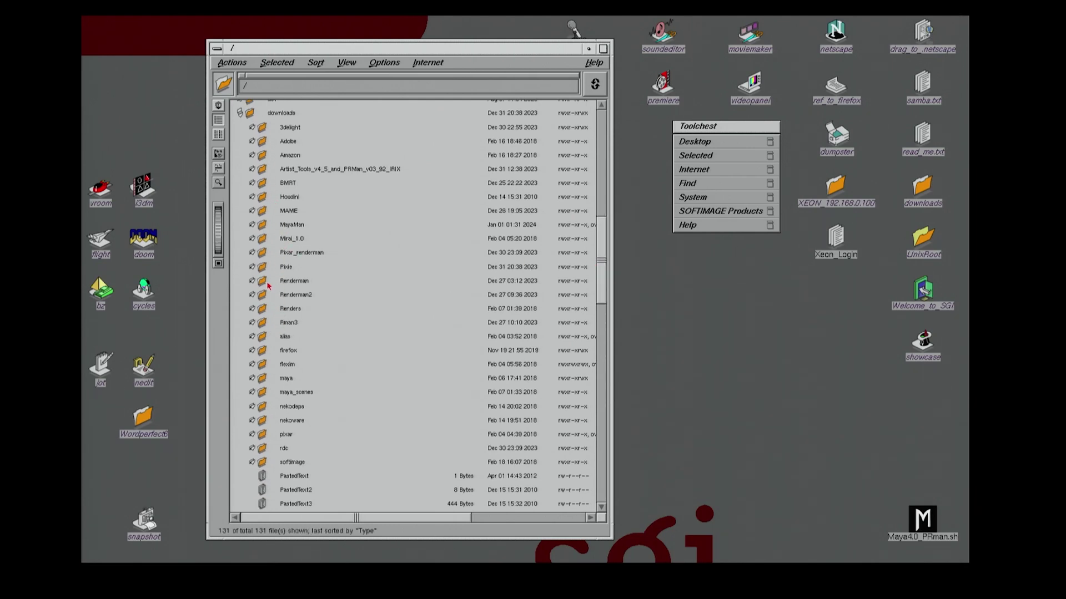
click(247, 254)
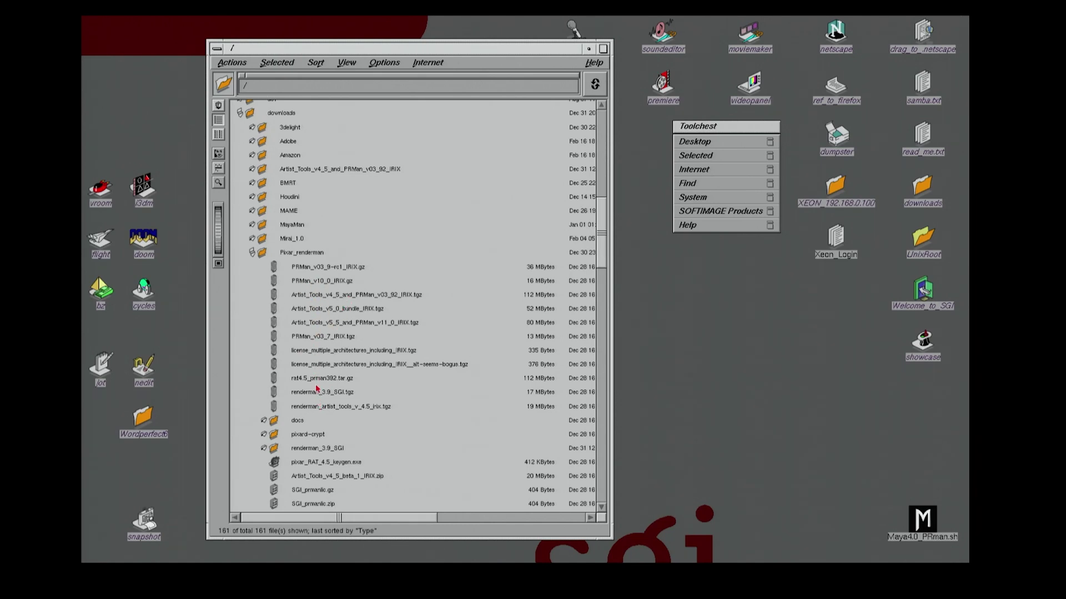
click(251, 255)
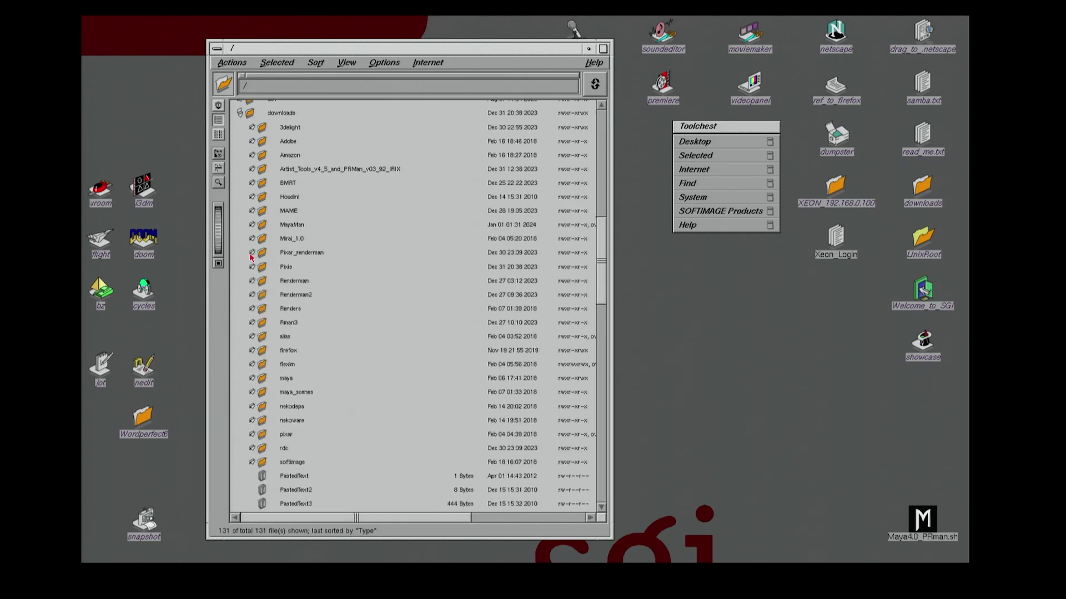
click(251, 224)
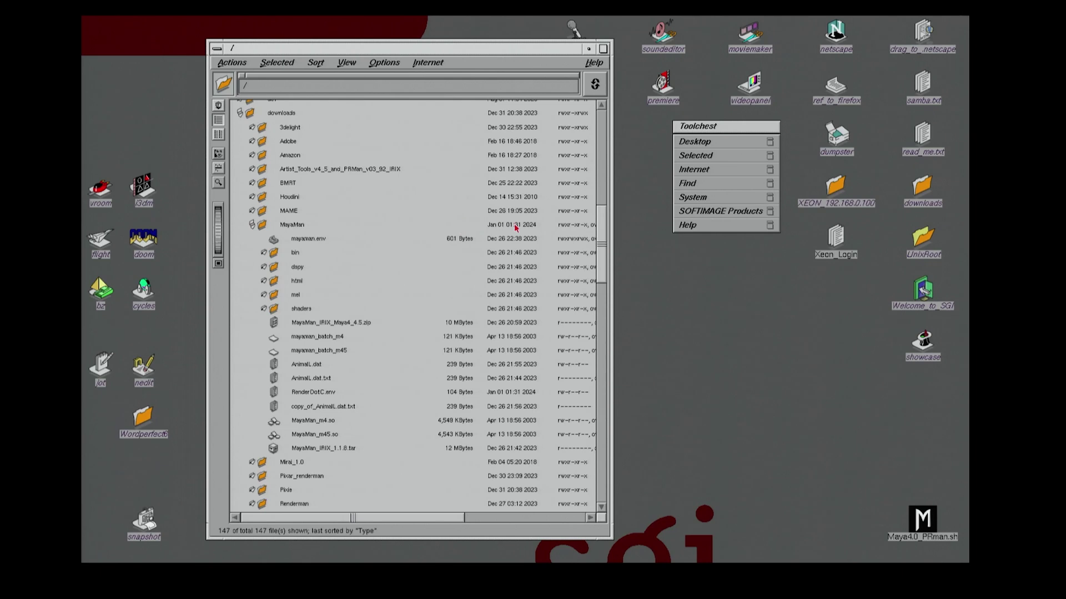
Expand the Entropy31R6 folder again along with its bin and etc subfolders.
mouse_move(603, 237)
mouse_down()
mouse_move(603, 225)
mouse_move(608, 287)
mouse_move(614, 185)
mouse_up()
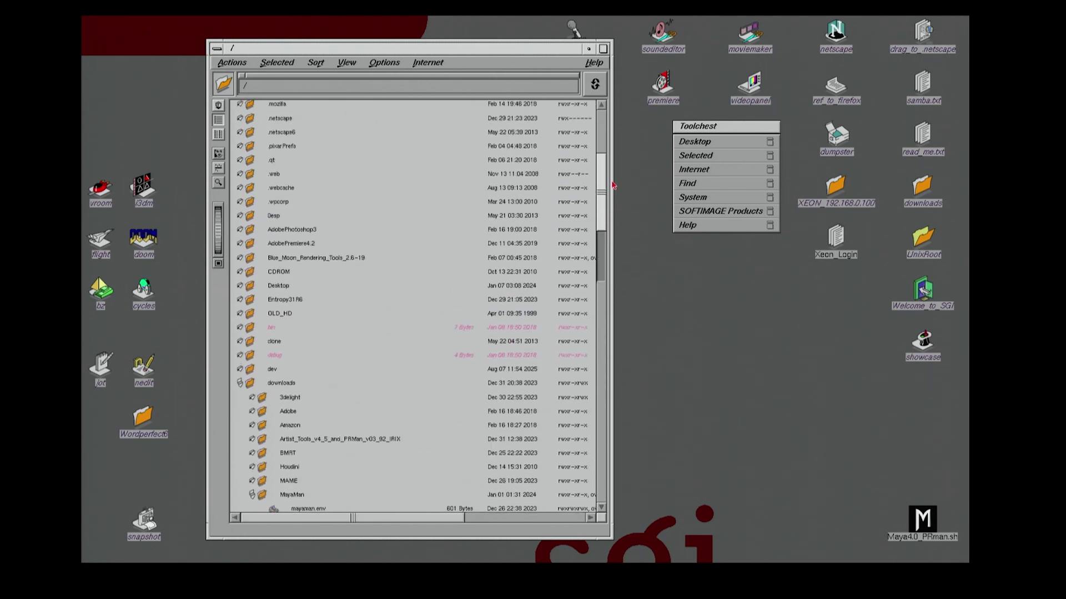
click(243, 302)
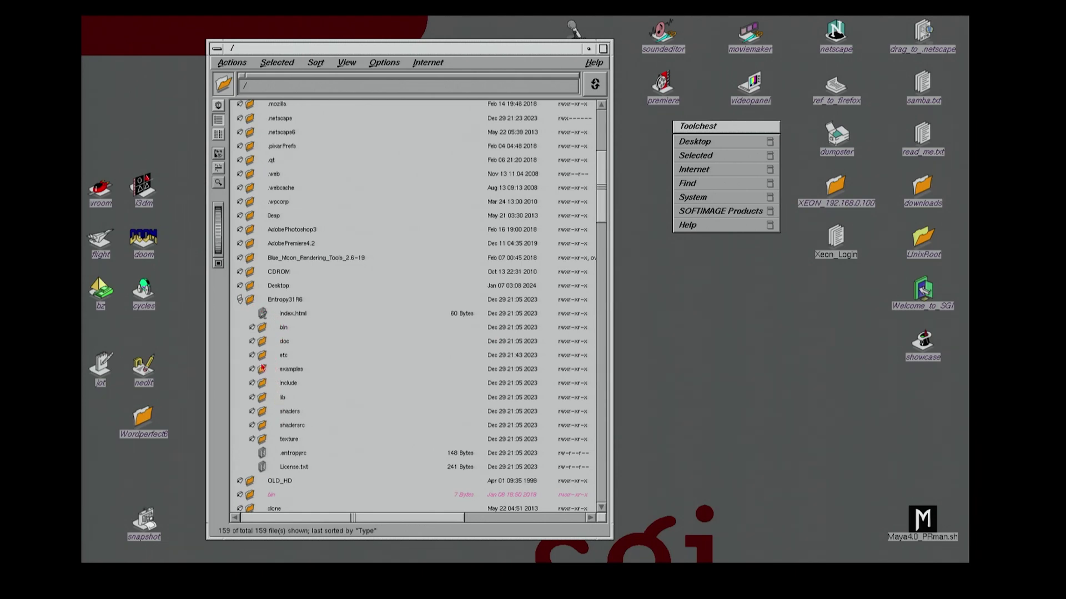
click(253, 328)
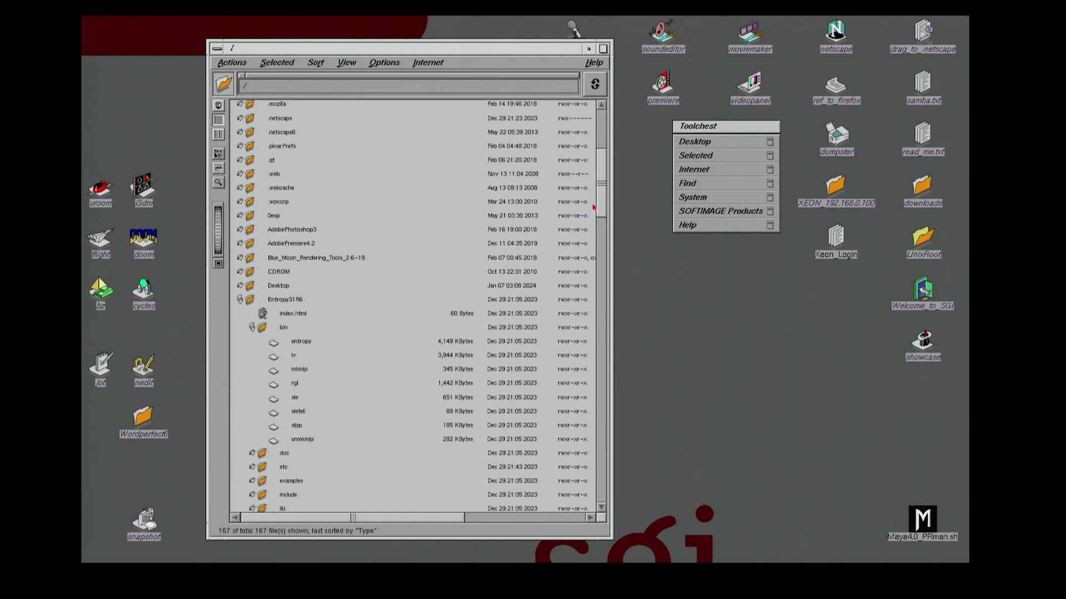
drag(598, 202, 598, 225)
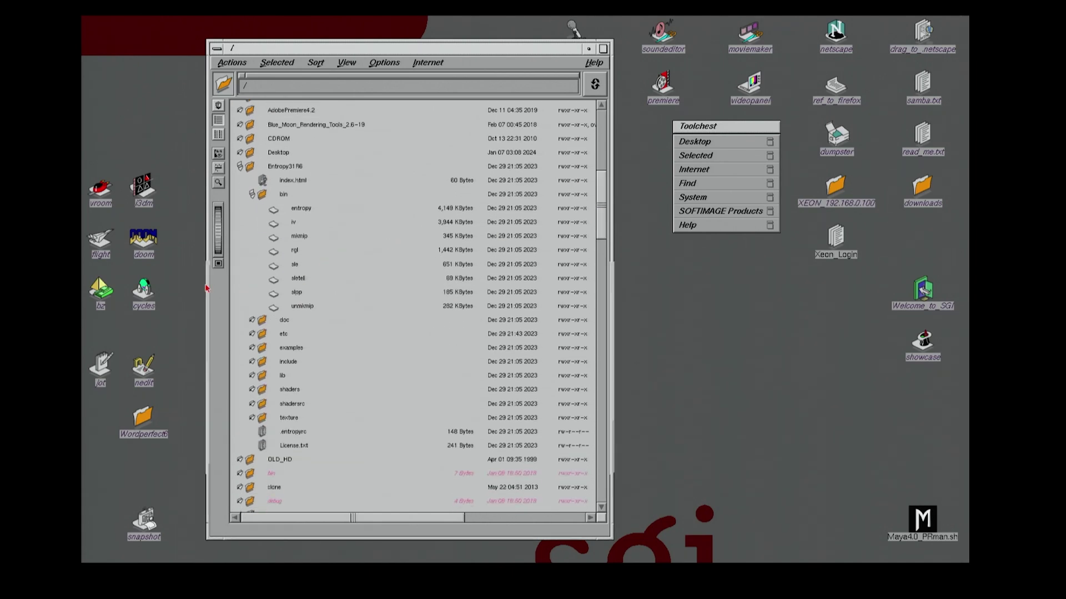
click(252, 335)
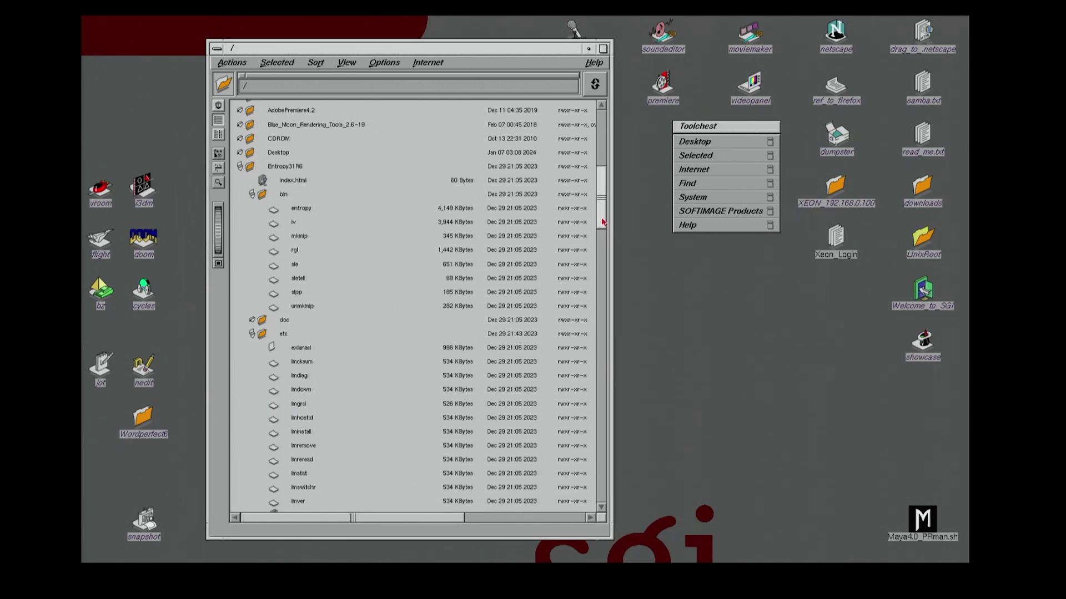
Open license.dat from the Entropy31R6 etc folder and widen its window to read the long license lines.
scroll(600, 224, down, 2)
scroll(601, 224, down, 5)
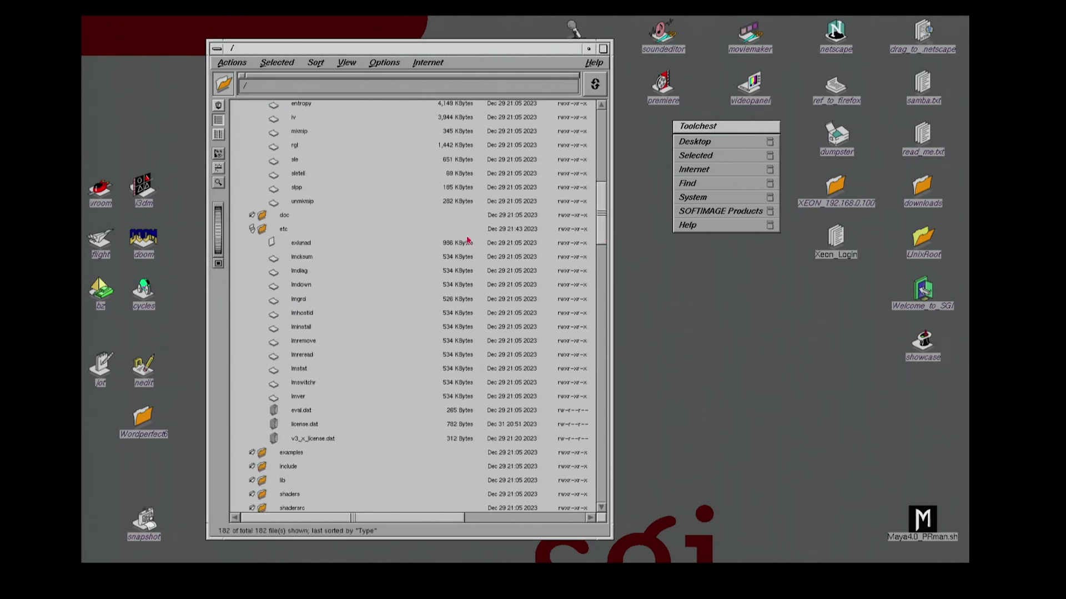
double_click(274, 426)
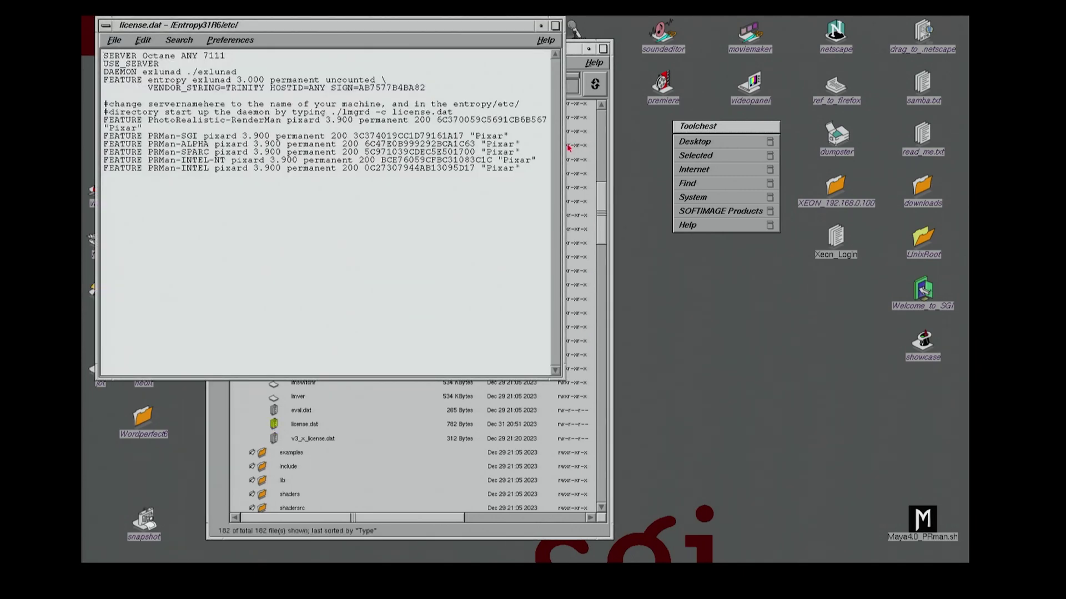
drag(567, 147, 644, 149)
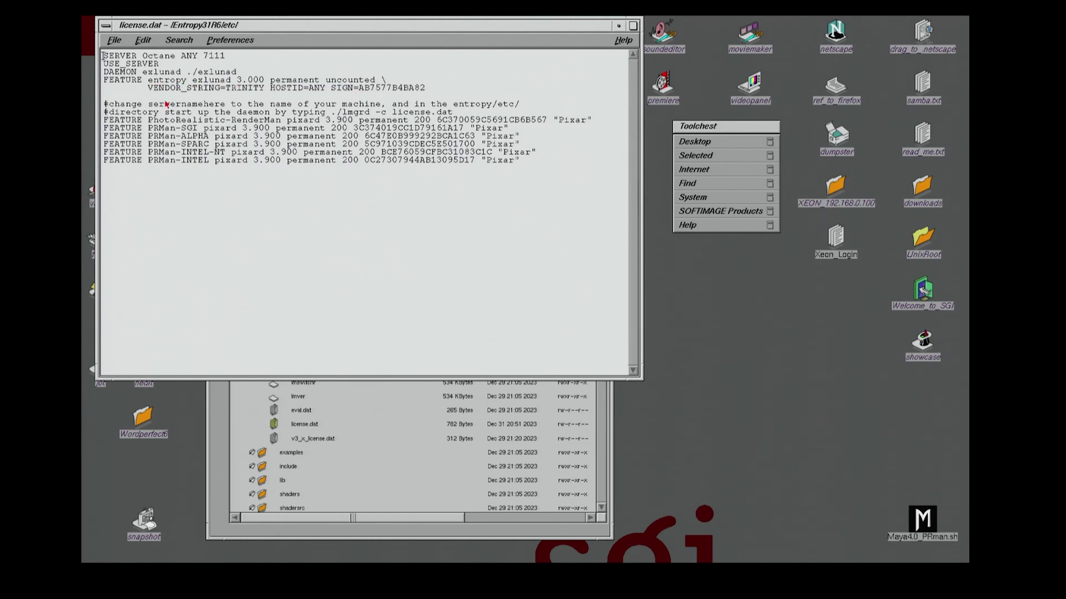
Exit the license.dat editor and collapse the Entropy31R6 etc subfolder.
click(114, 42)
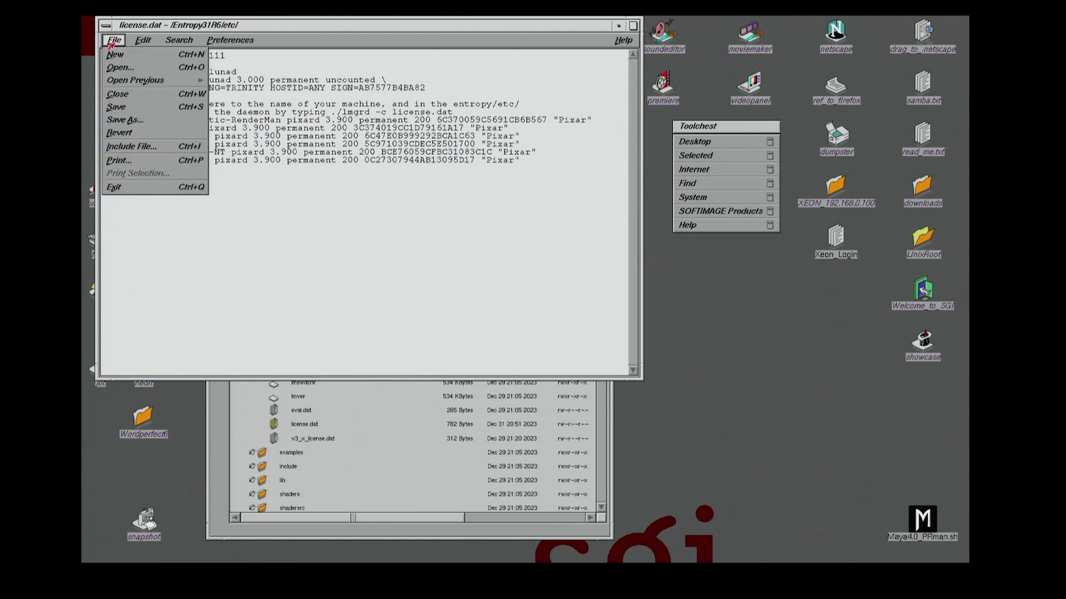
click(321, 40)
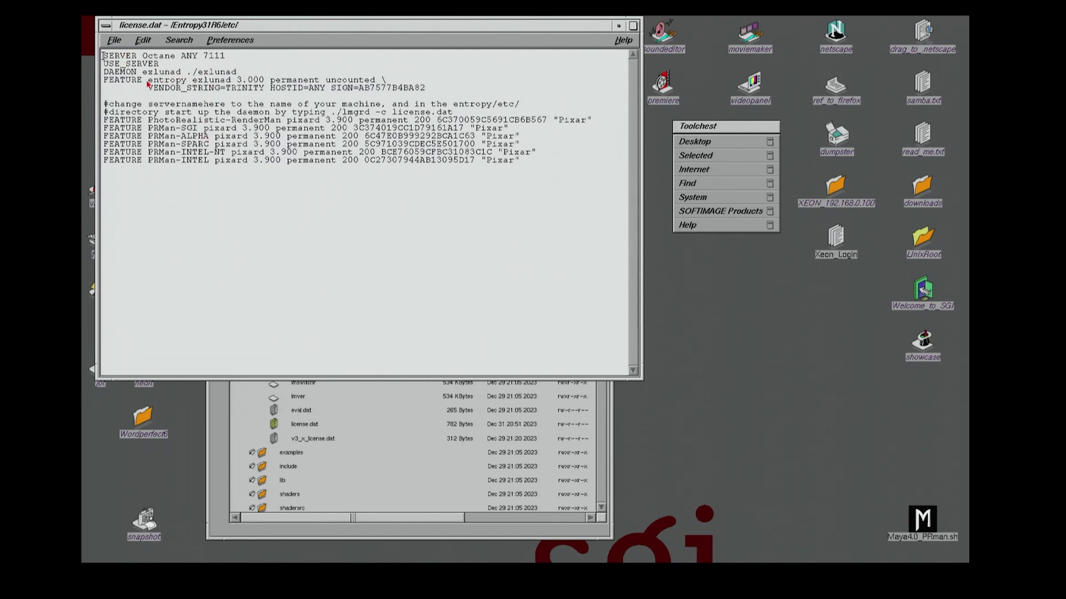
click(117, 41)
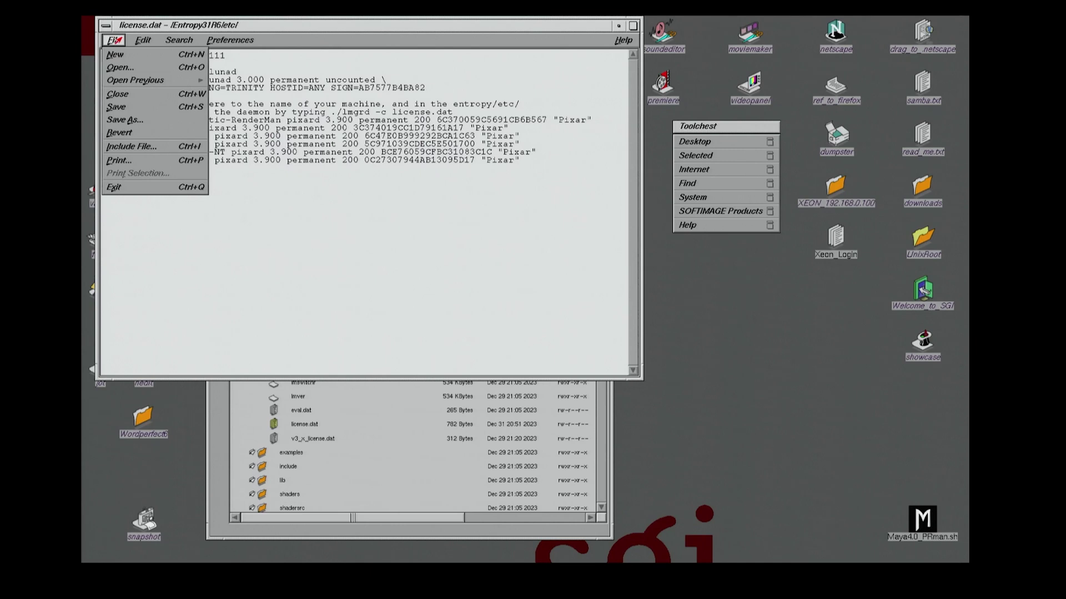
click(136, 187)
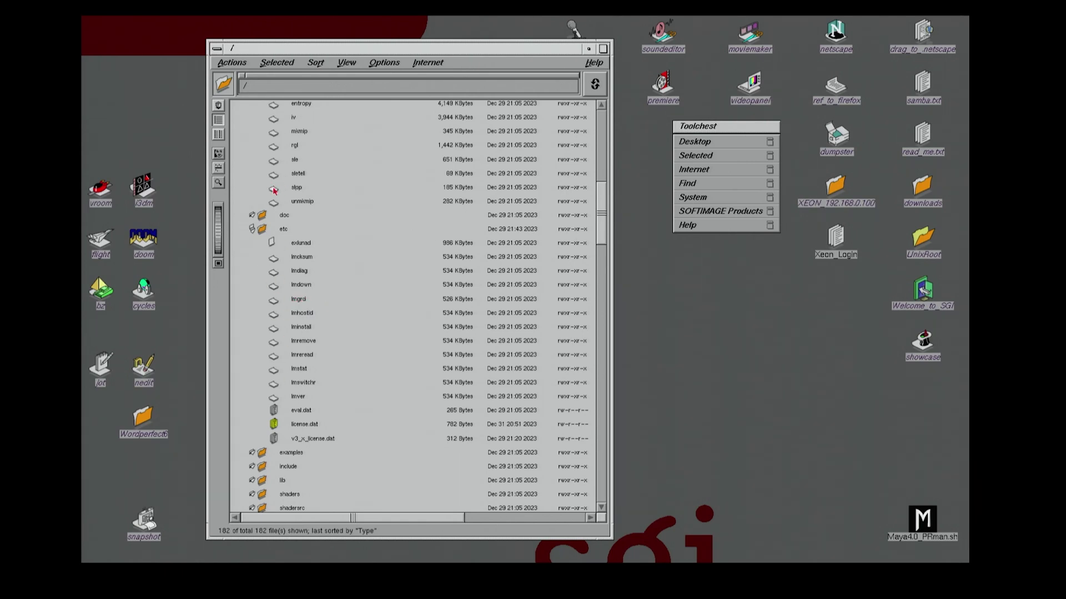
click(252, 231)
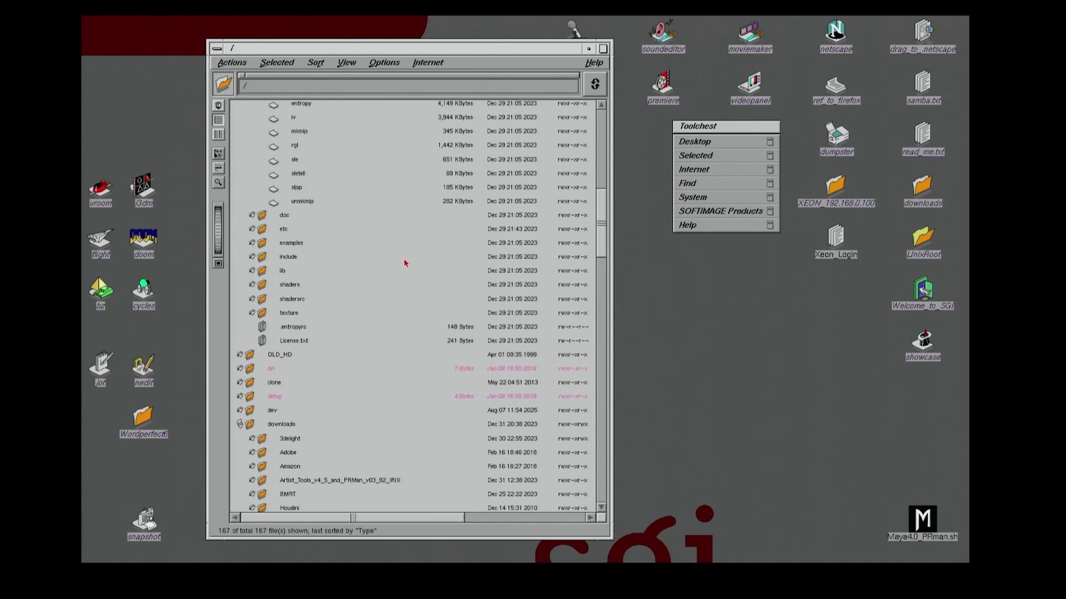
Move the file manager window away from the desktop icons and expand the Entropy31R6 etc subfolder.
scroll(604, 233, up, 3)
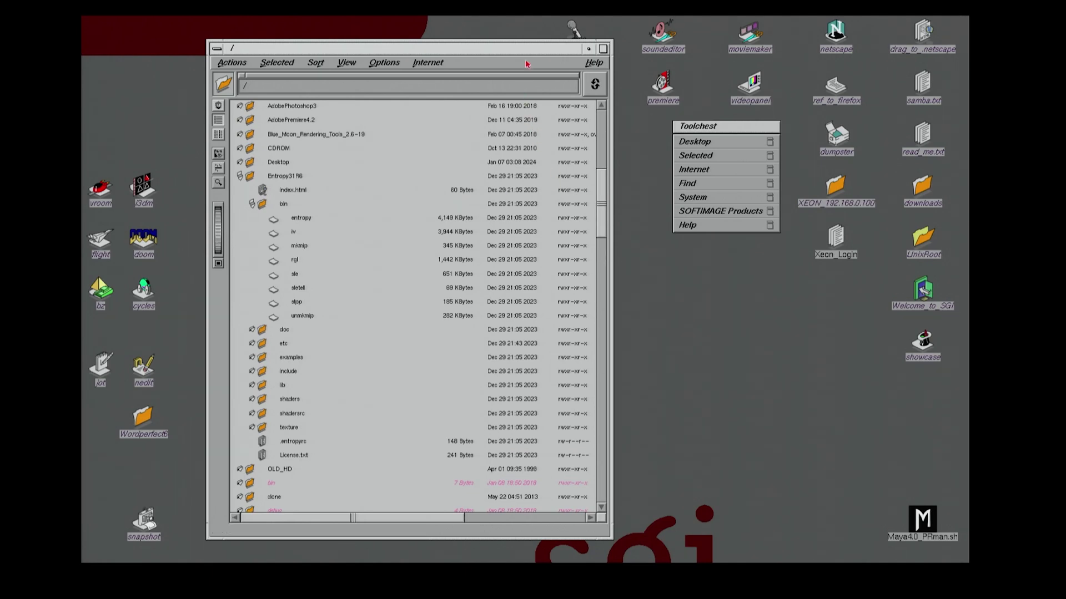
drag(530, 54, 676, 44)
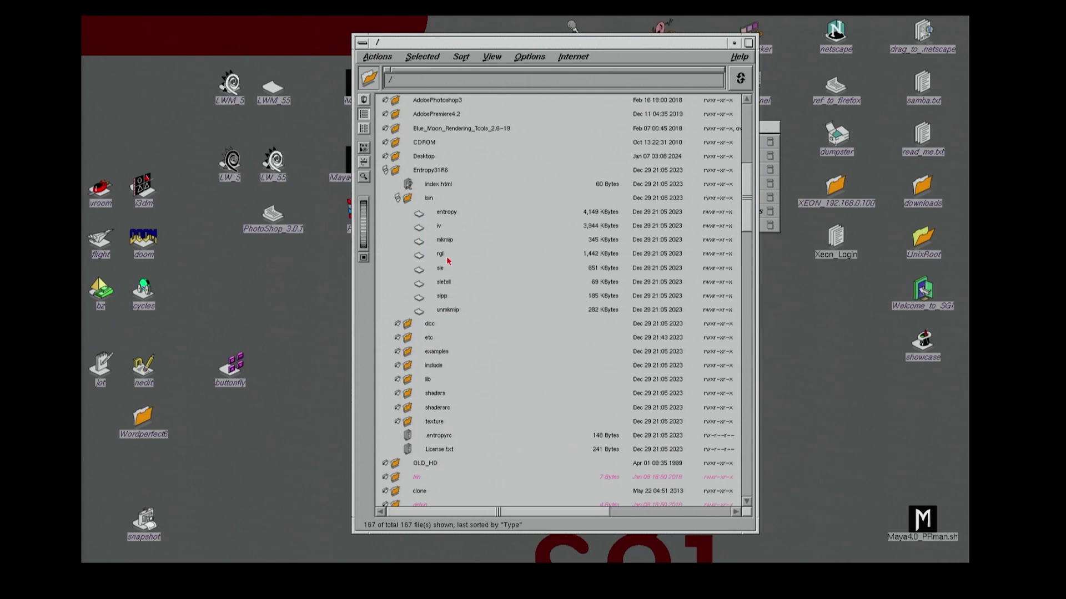
click(397, 337)
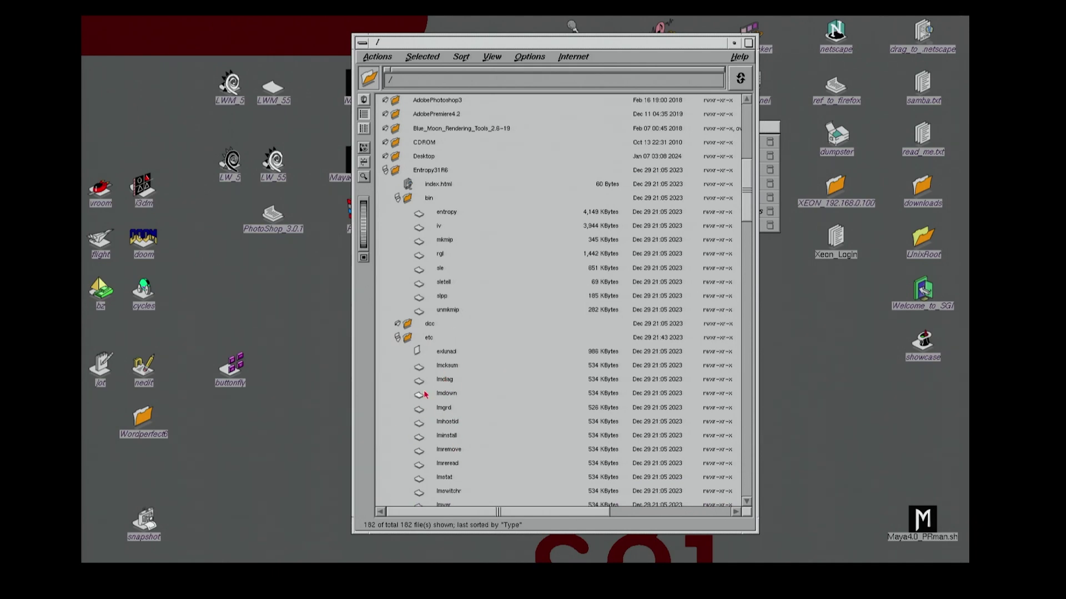
Collapse the Entropy31R6 etc and bin subfolders and find the MayaMan folder inside downloads.
click(397, 339)
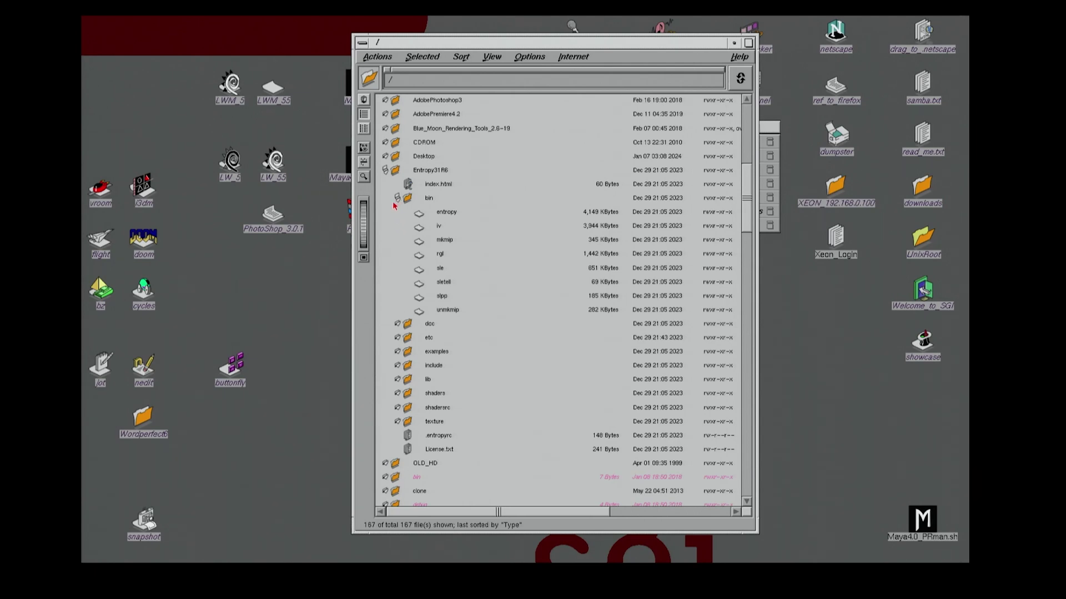
drag(489, 42, 526, 44)
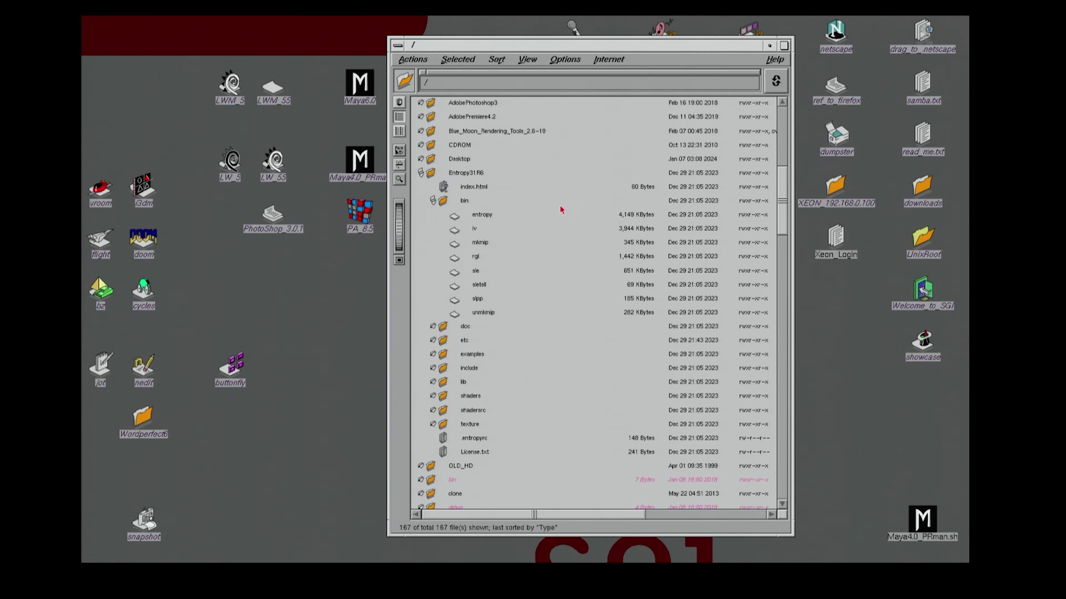
click(432, 201)
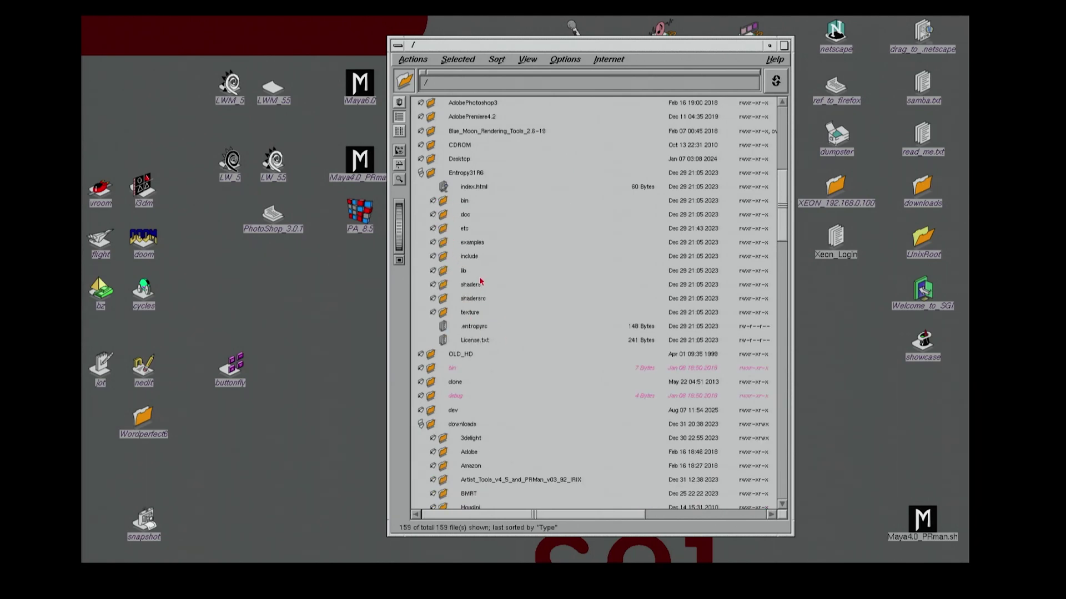
drag(784, 221, 785, 273)
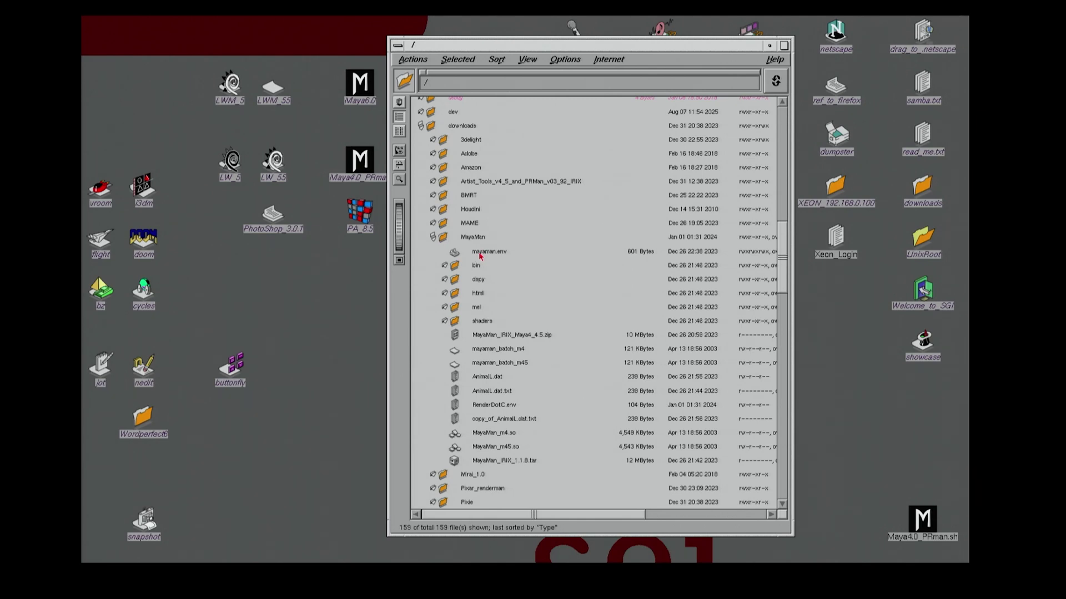
Move the file manager window clear of the Toolchest and open a Unix shell.
drag(488, 46, 580, 55)
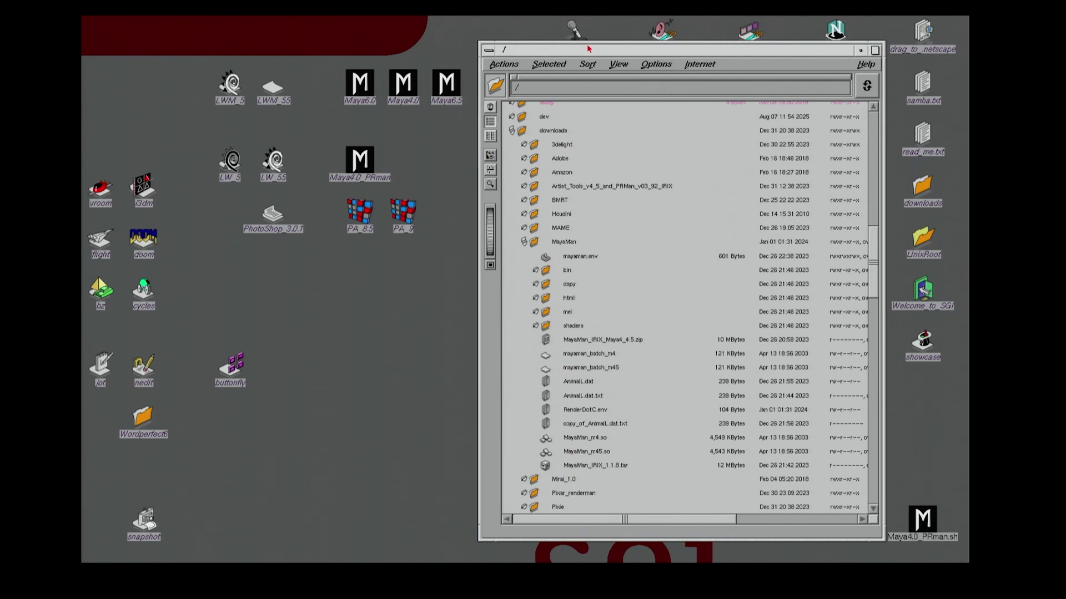
drag(562, 54, 625, 54)
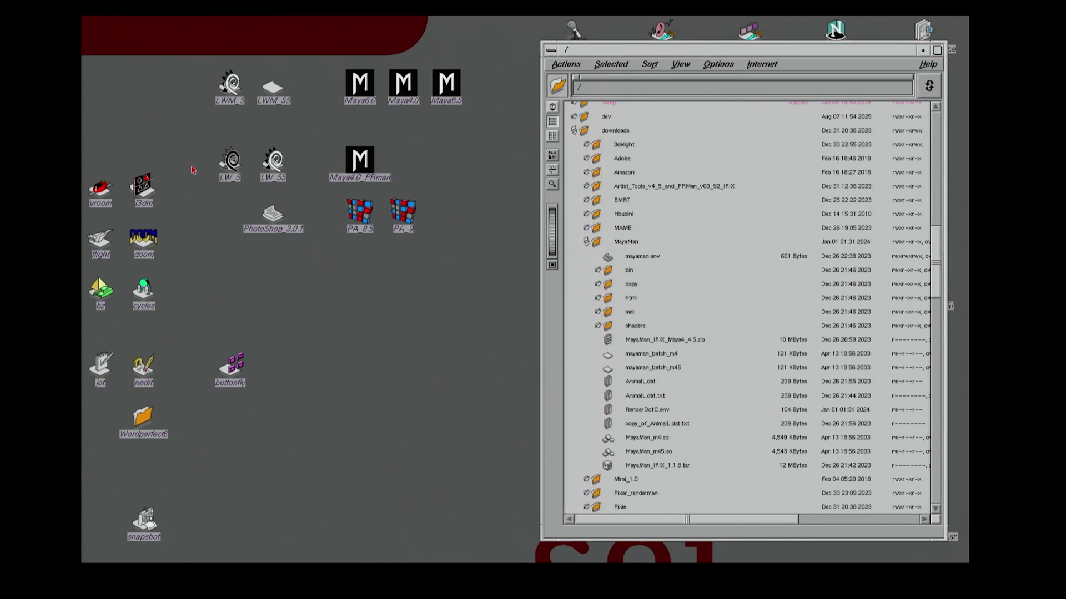
drag(701, 54, 288, 55)
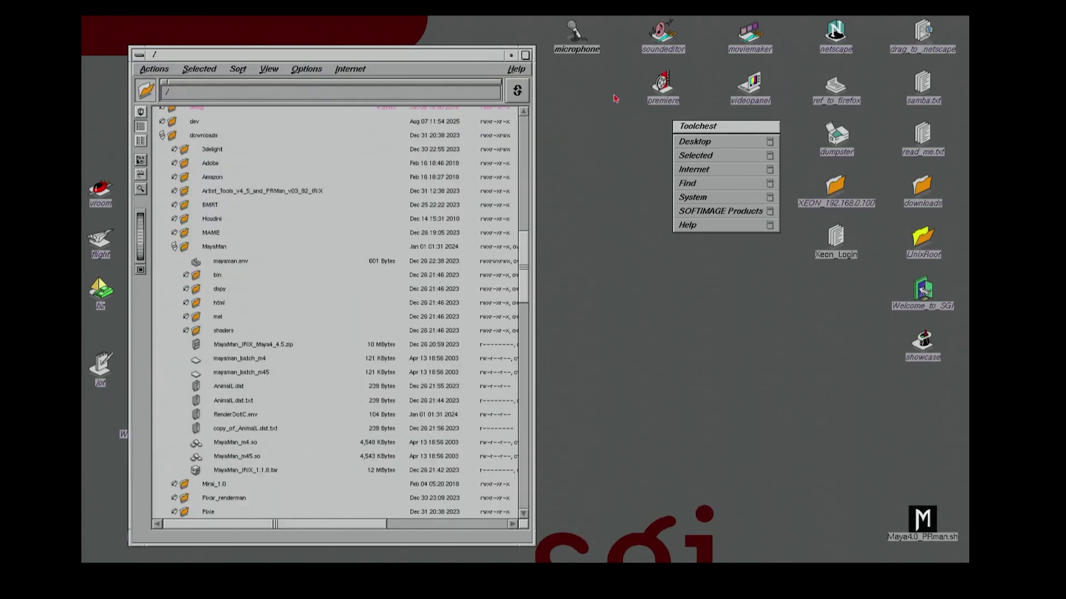
click(723, 198)
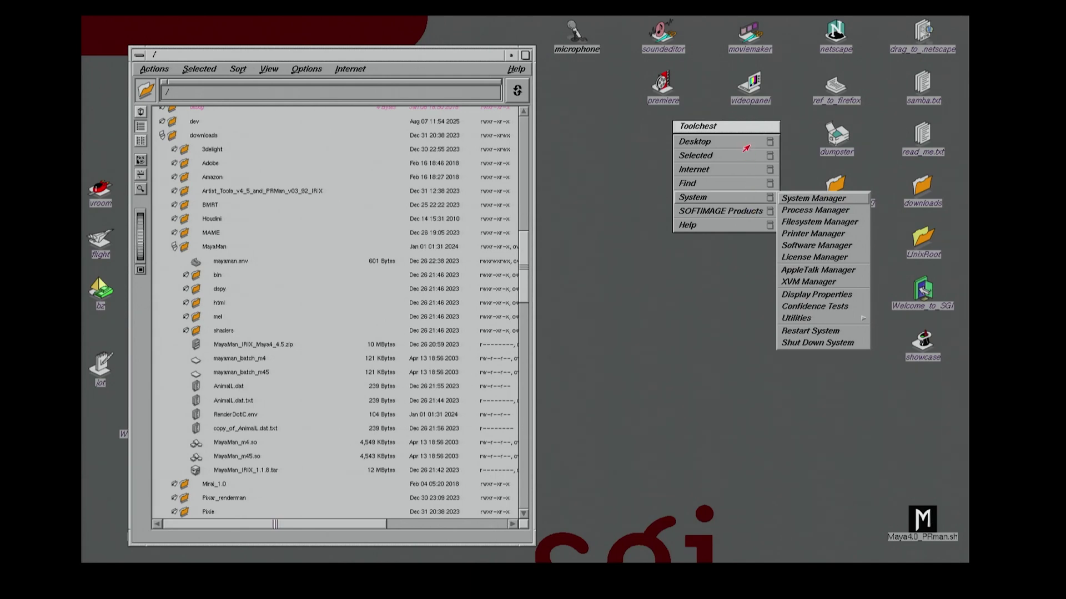
mouse_move(744, 146)
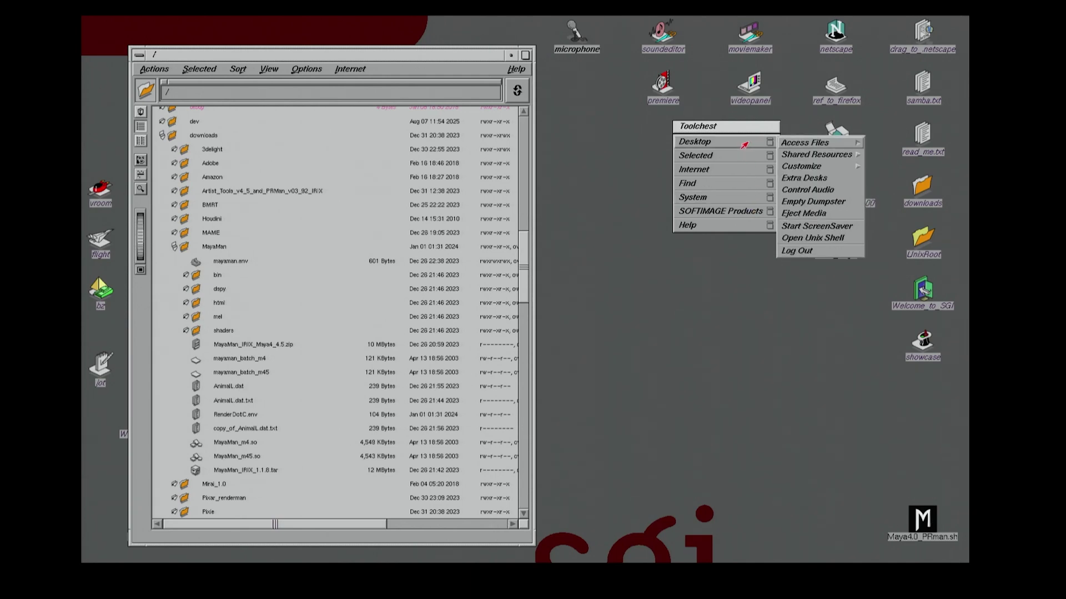
click(813, 238)
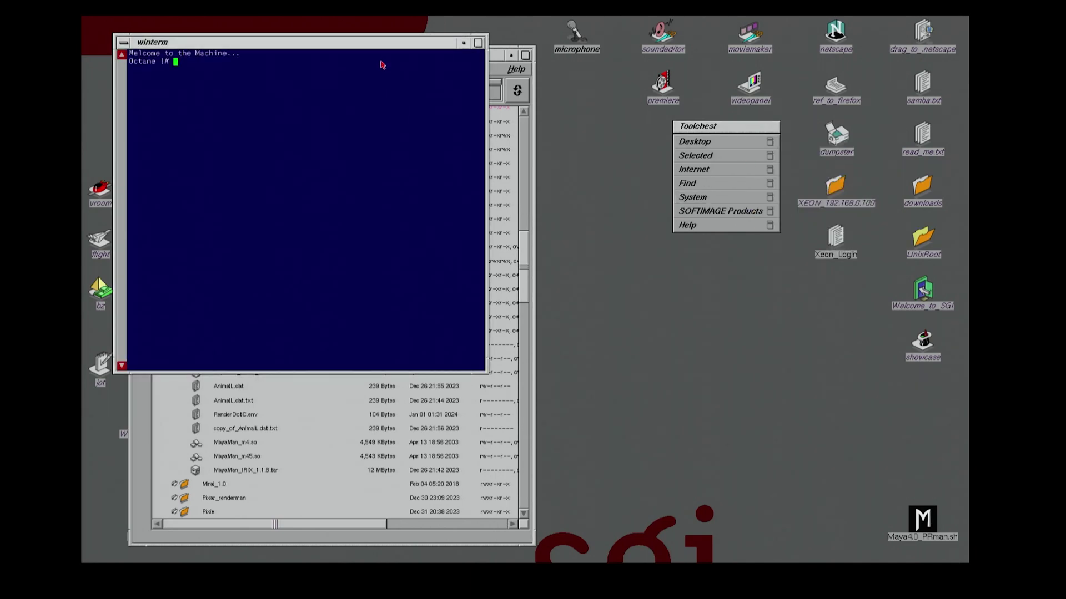
Arrange the shell and the file manager side by side, leaving the Maya desktop icons uncovered.
drag(377, 43, 357, 42)
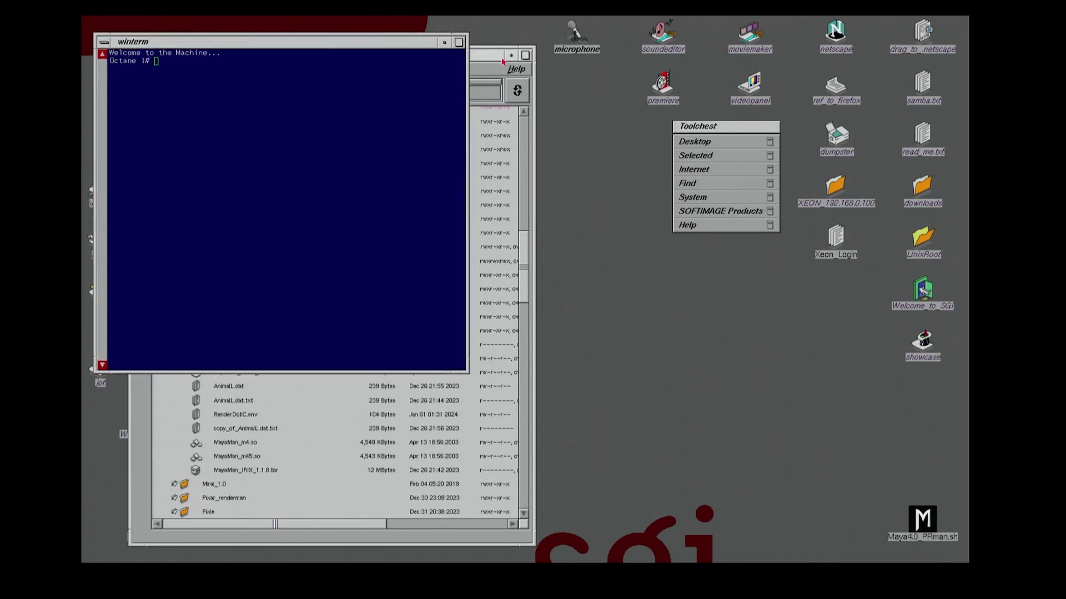
drag(485, 61, 861, 63)
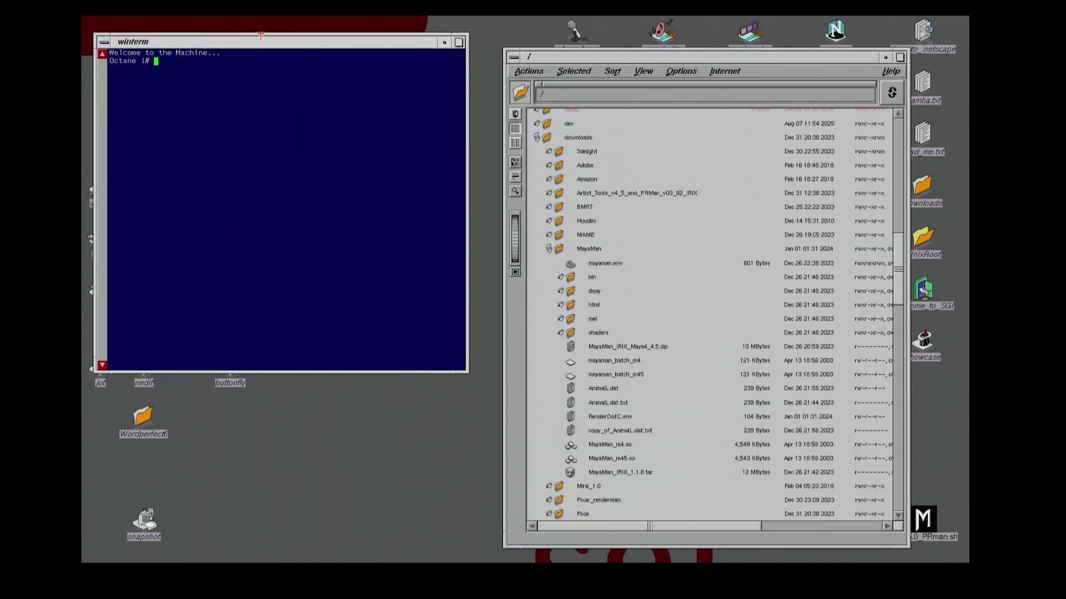
drag(268, 43, 286, 123)
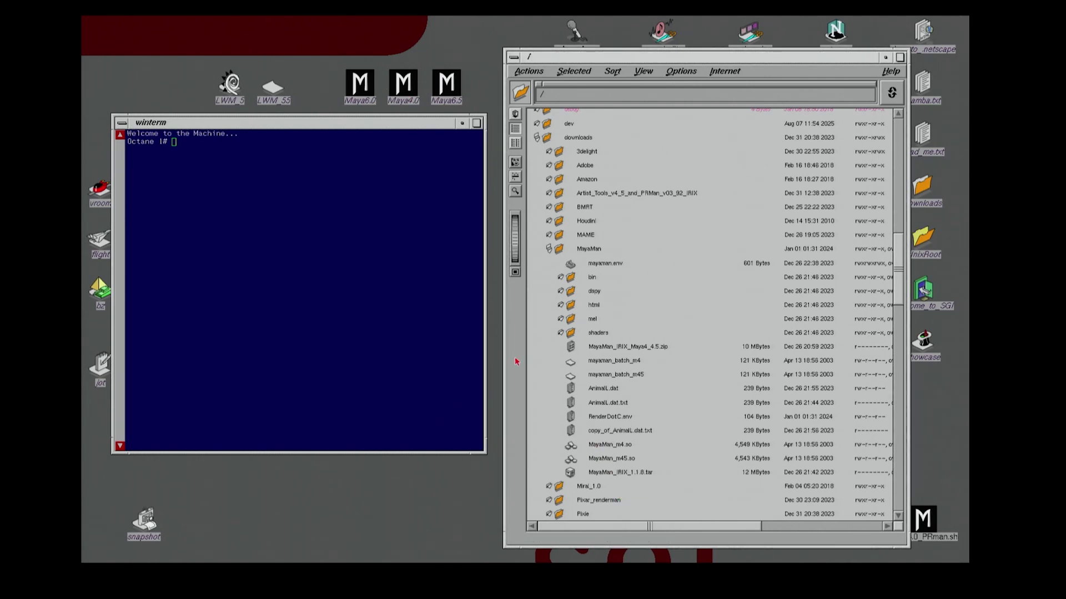
drag(326, 124, 332, 138)
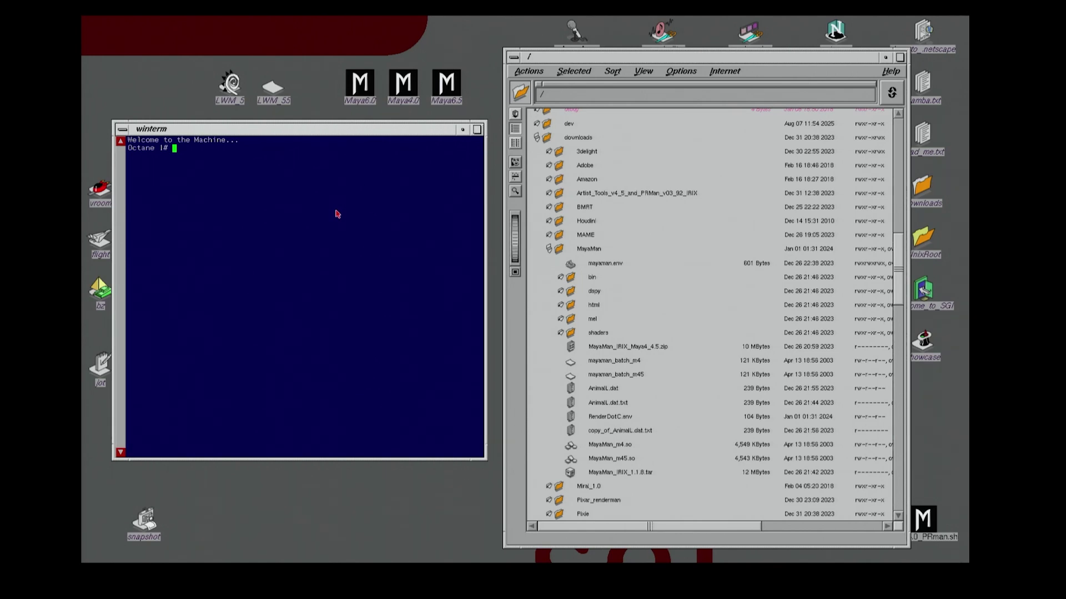
Change the shell directory to /downloads/MayaMan/ and load its environment with source mayaman.env.
text(cd /downloads/MayaM)
key(Tab)
key(Return)
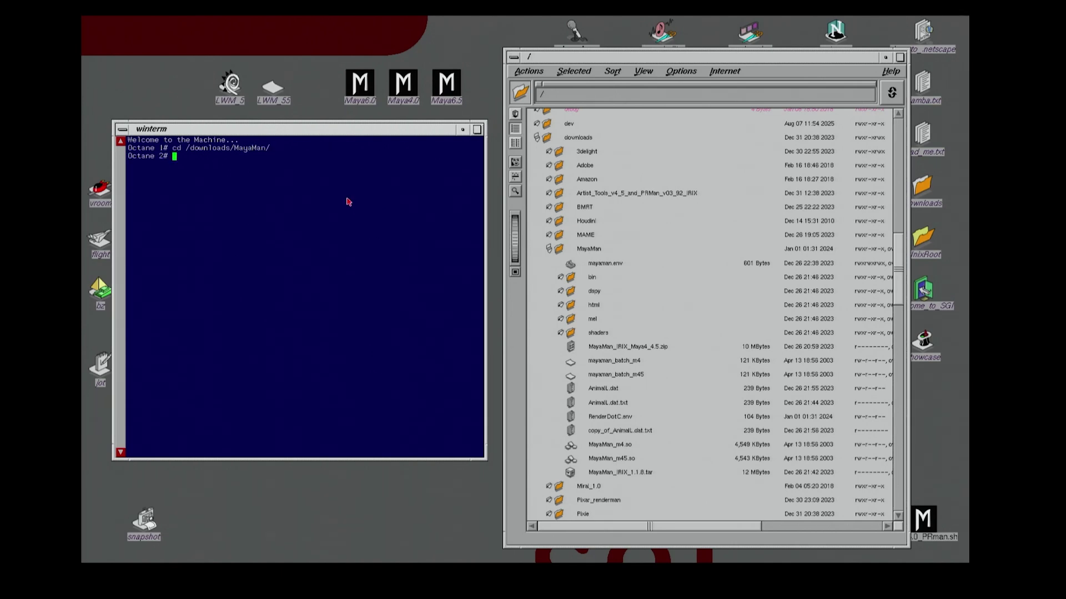
text(source mayaman.env)
key(Return)
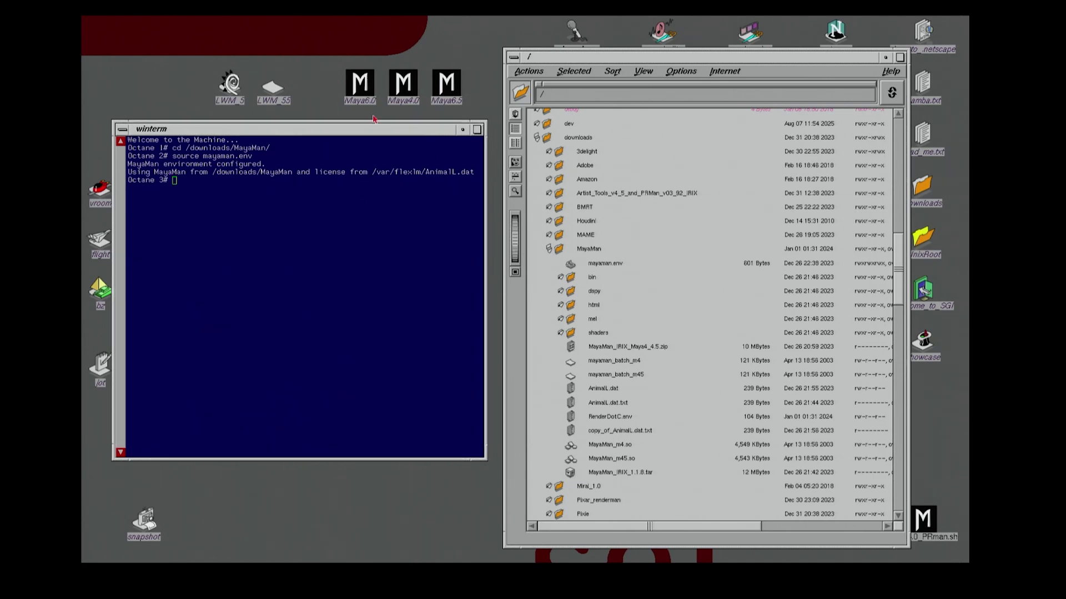
Move the shell below the Maya icons and show the file information of the Maya4.0 desktop icon.
drag(384, 133, 392, 182)
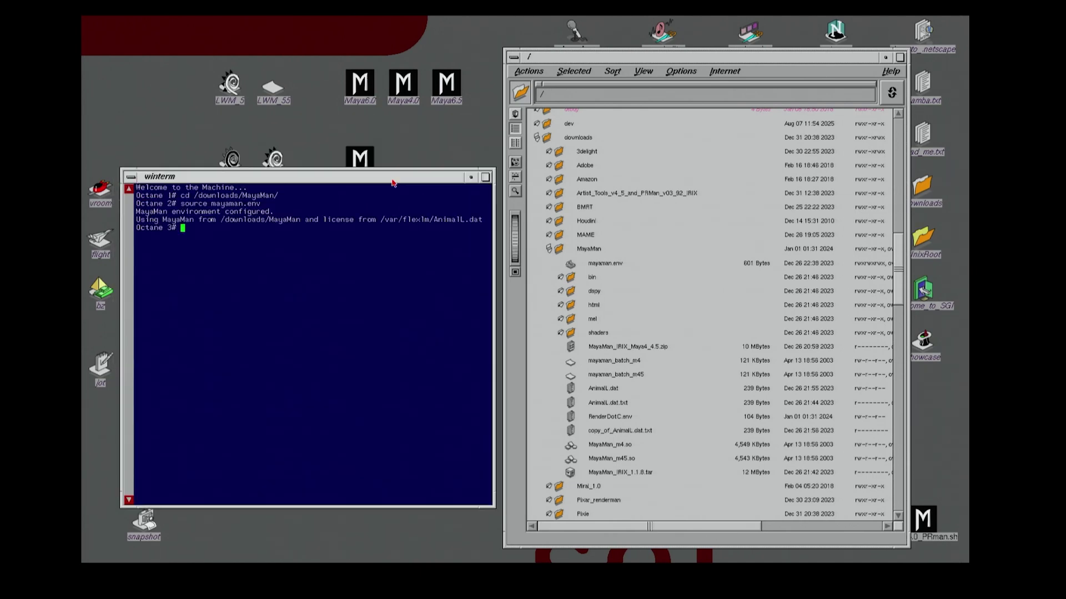
right_click(401, 95)
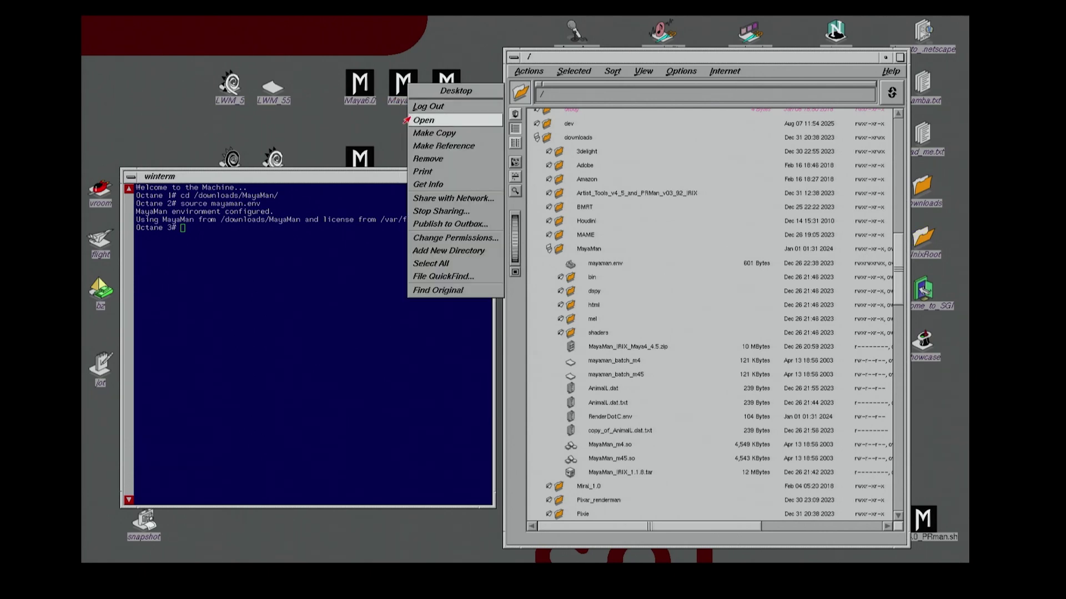
click(427, 185)
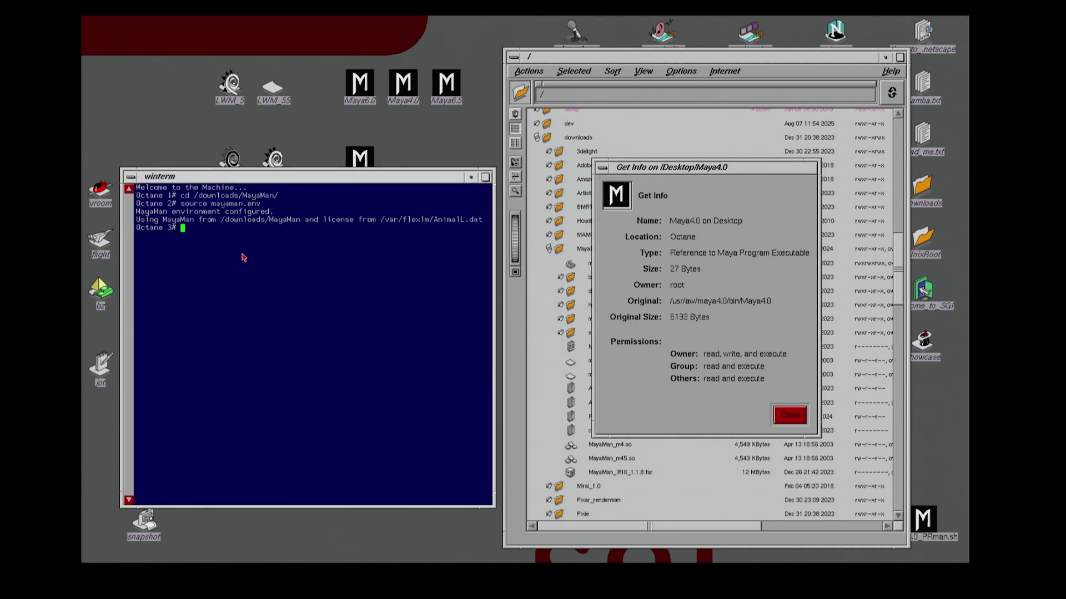
Change the shell directory to the root and from there to /usr/aw/maya4.0/bin.
text(cd /)
key(Return)
text(cd /usr/aw/maya)
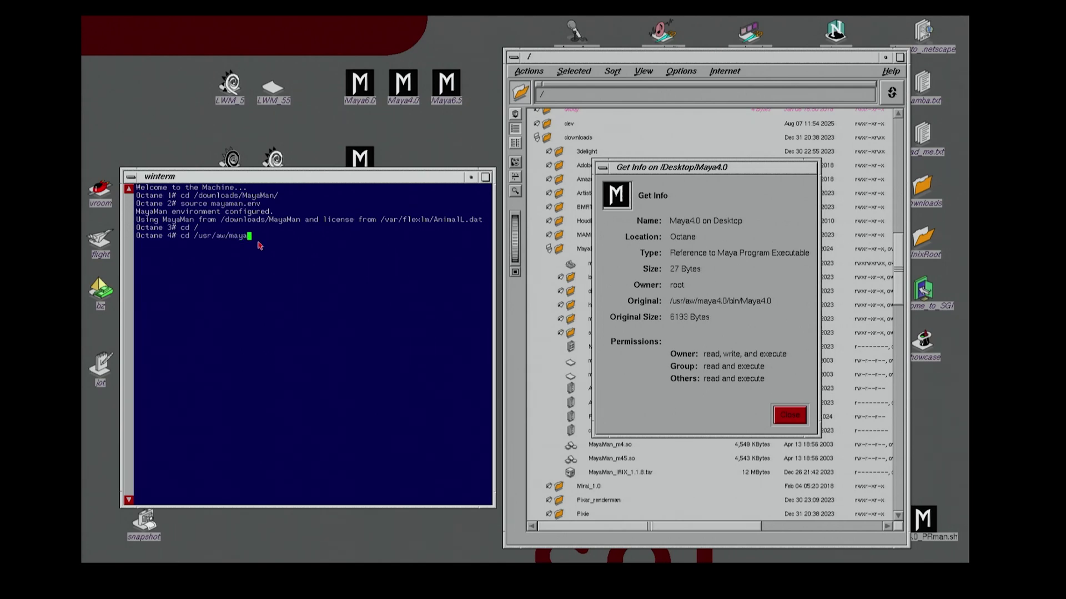
text(4.0/bin)
key(Return)
Launch Maya 4.0 from the shell with ./maya.
text(./ maya)
key(Return)
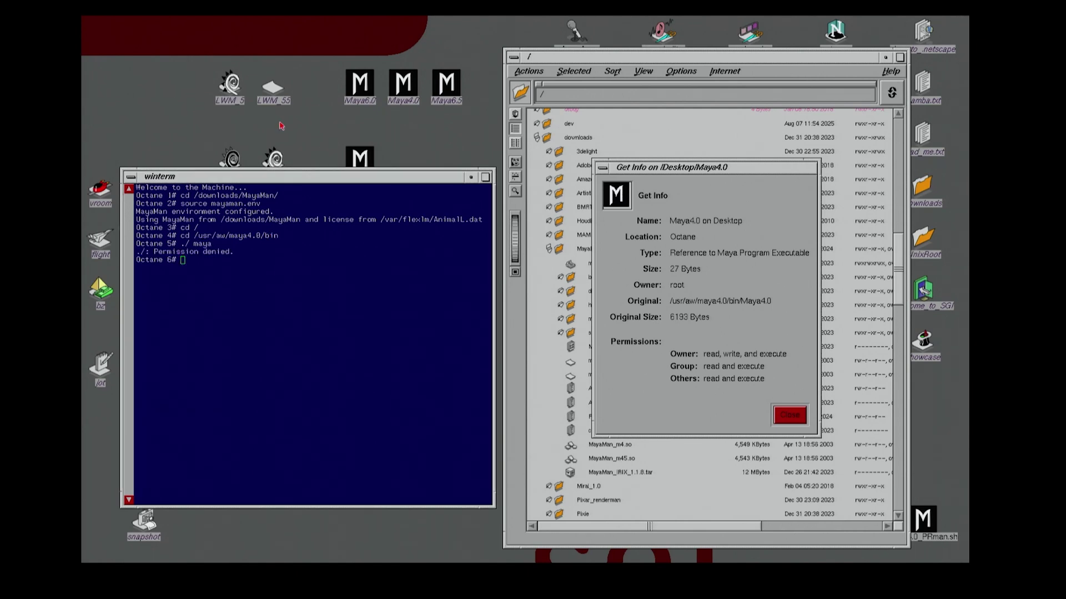
text(./maya)
key(Return)
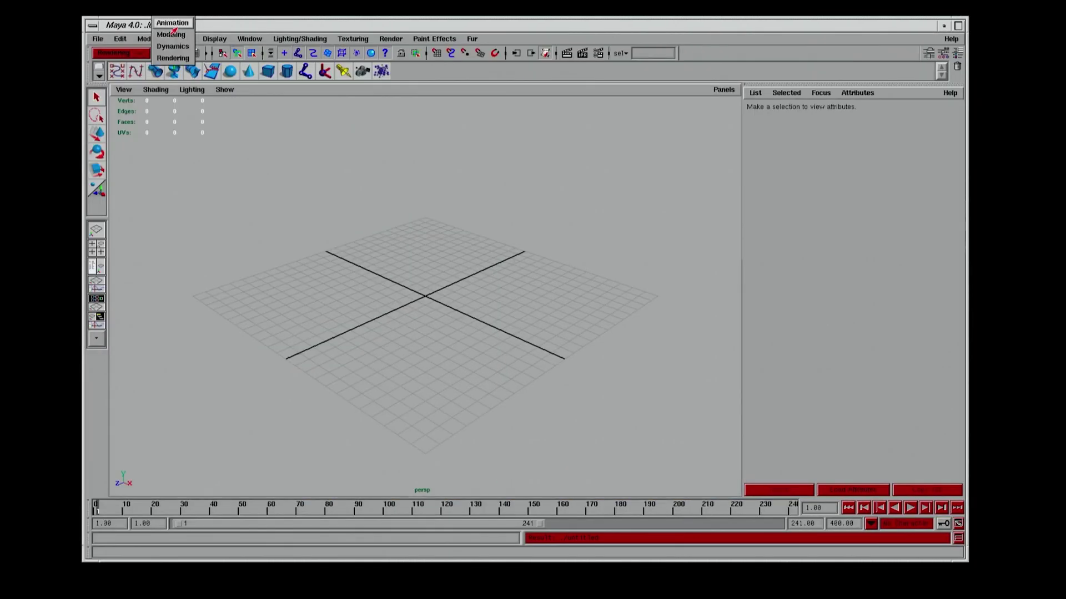
click(175, 26)
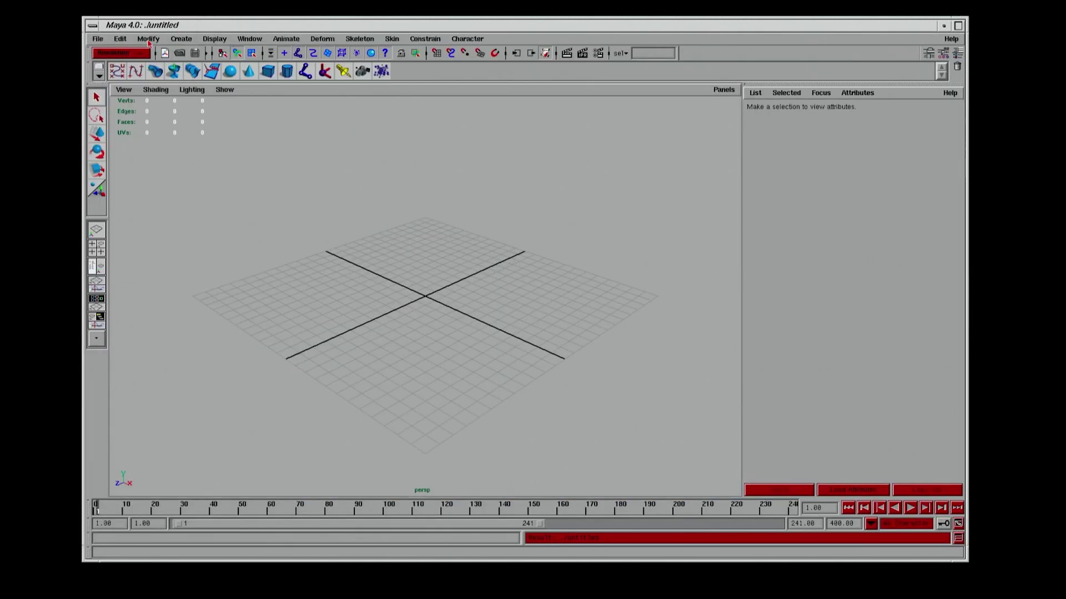
click(121, 53)
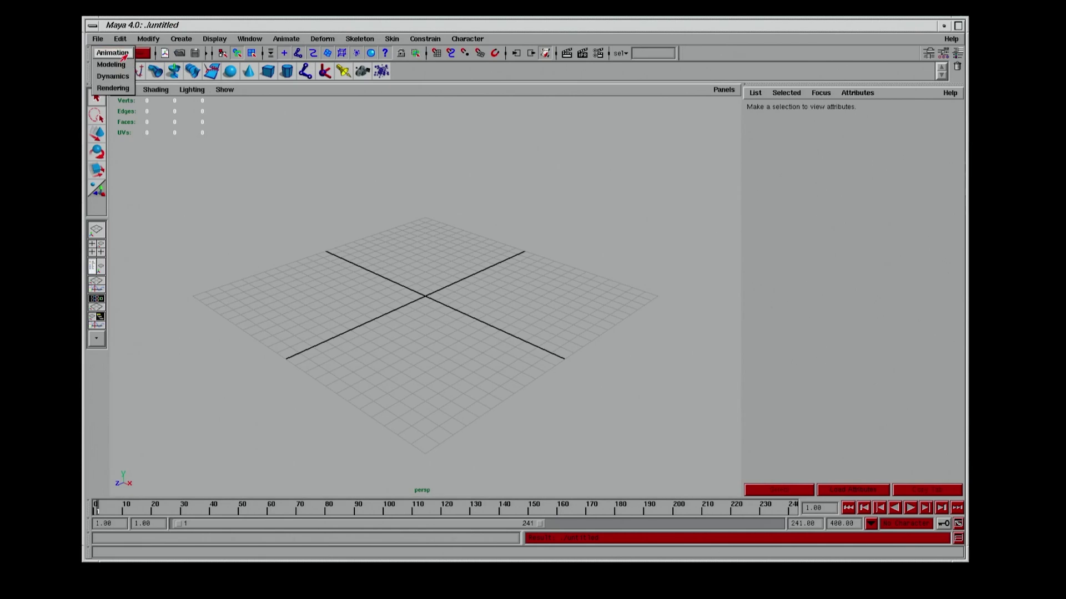
click(119, 88)
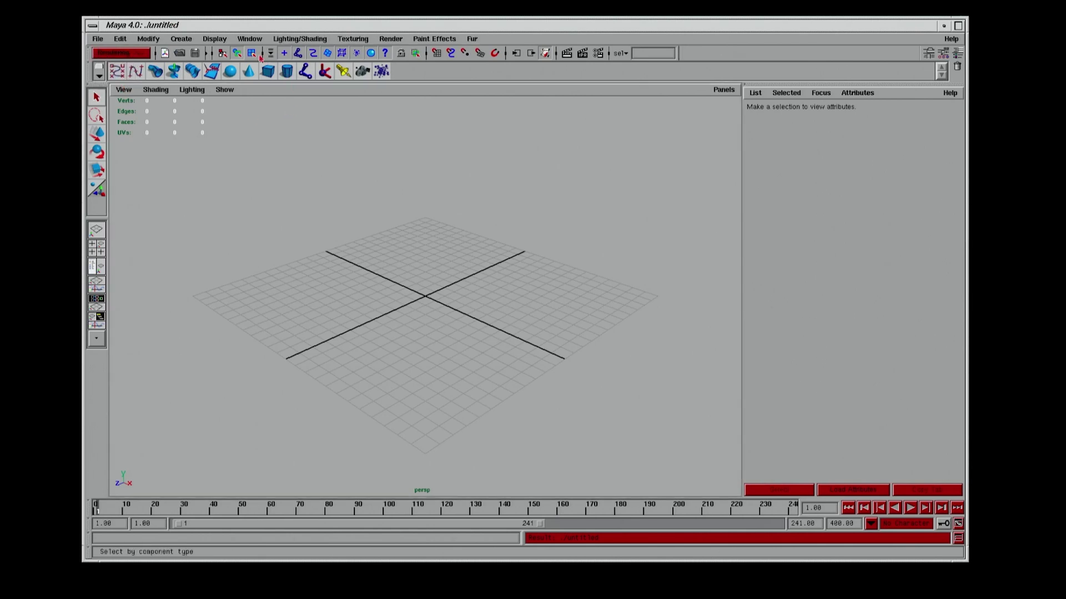
Load the MayaMan_m4.so plug-in with auto load enabled, using the Plug-in Manager, and close the manager.
click(249, 38)
mouse_move(276, 106)
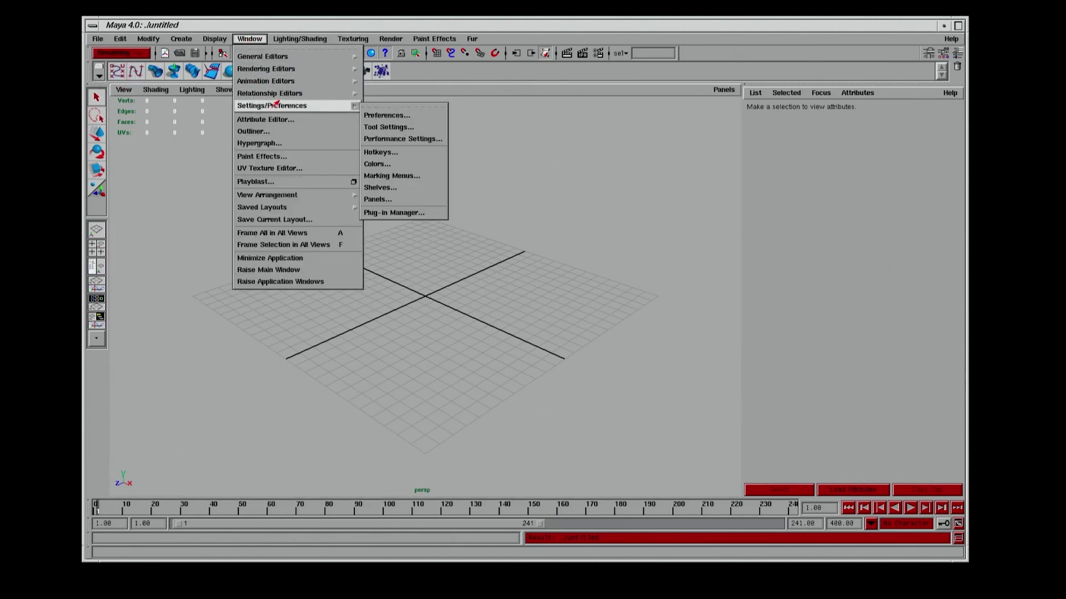
click(399, 214)
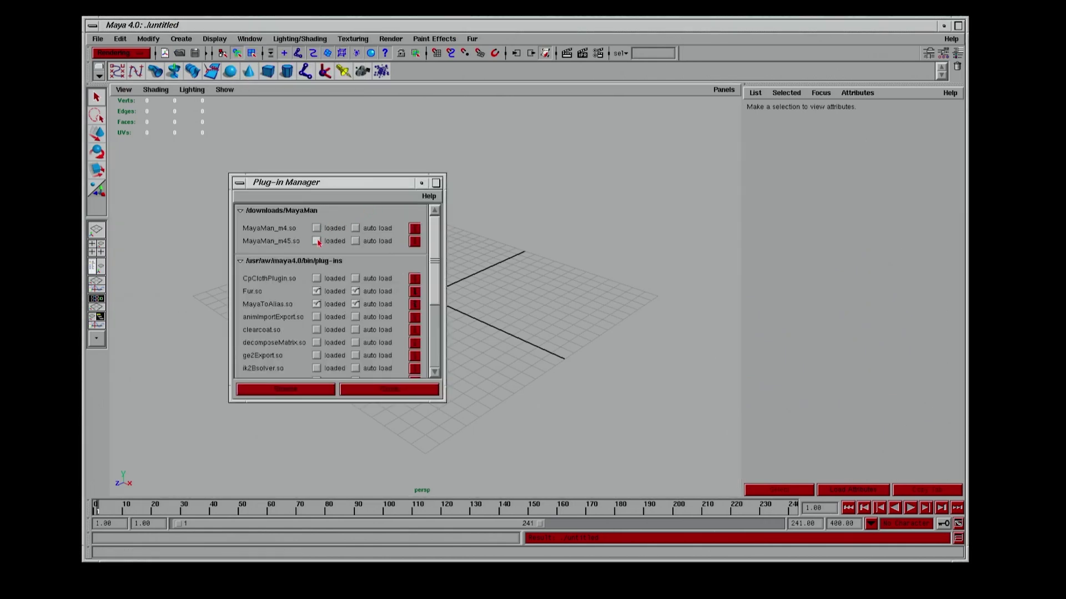
click(316, 228)
click(355, 228)
click(406, 388)
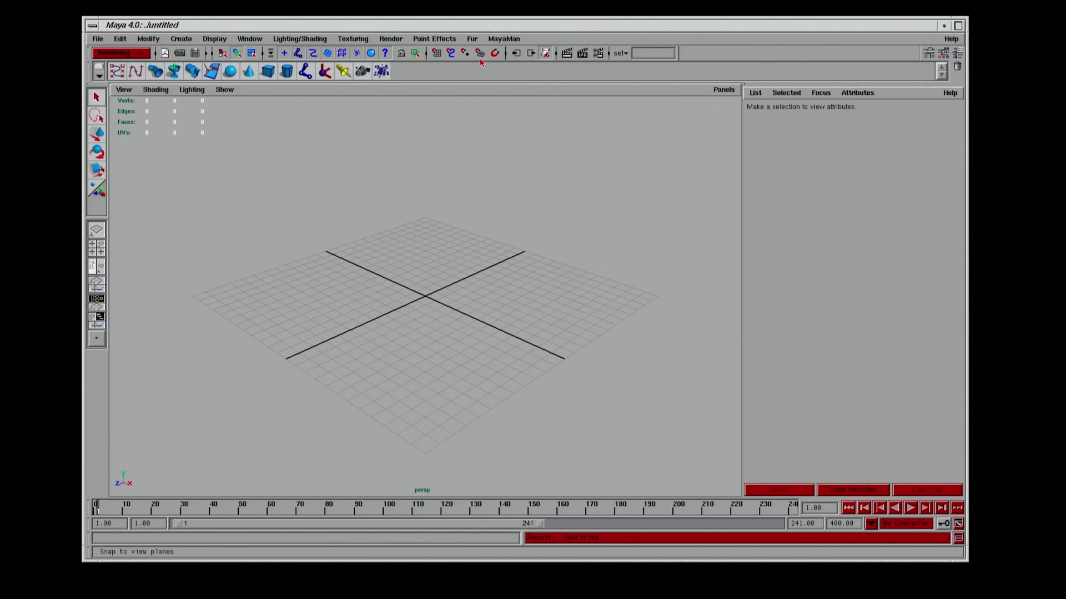
Open the MayaMan global options and show the environment variables of the MayaMan Paths.
click(502, 40)
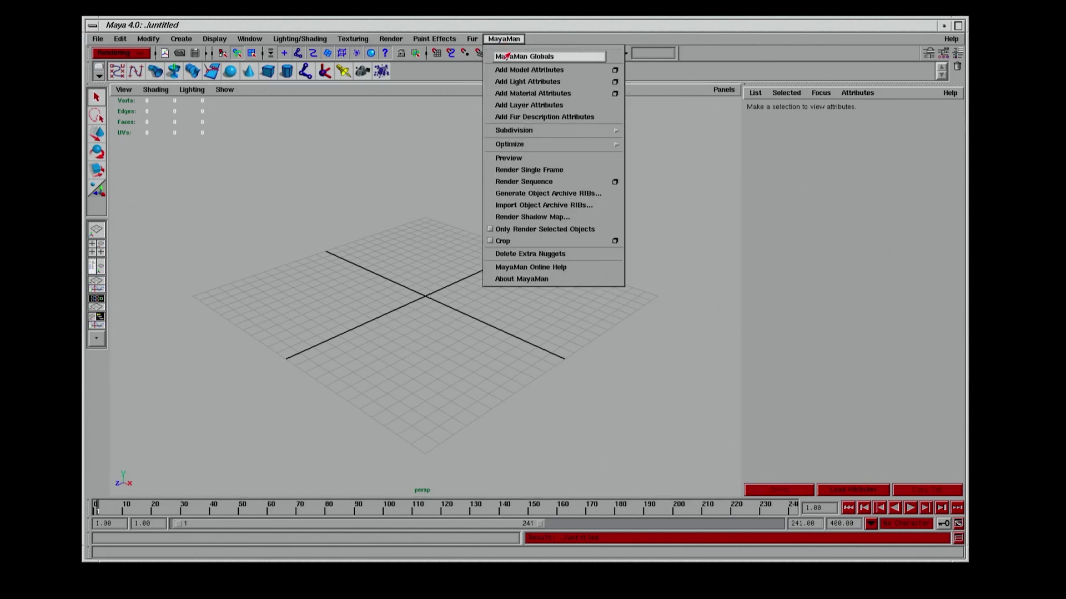
click(523, 56)
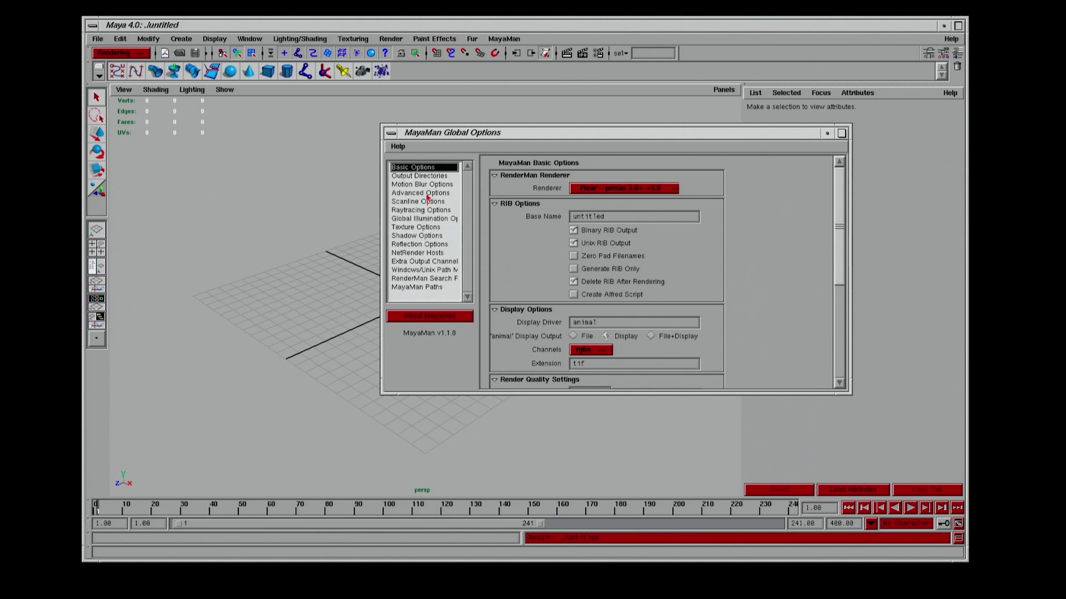
click(427, 288)
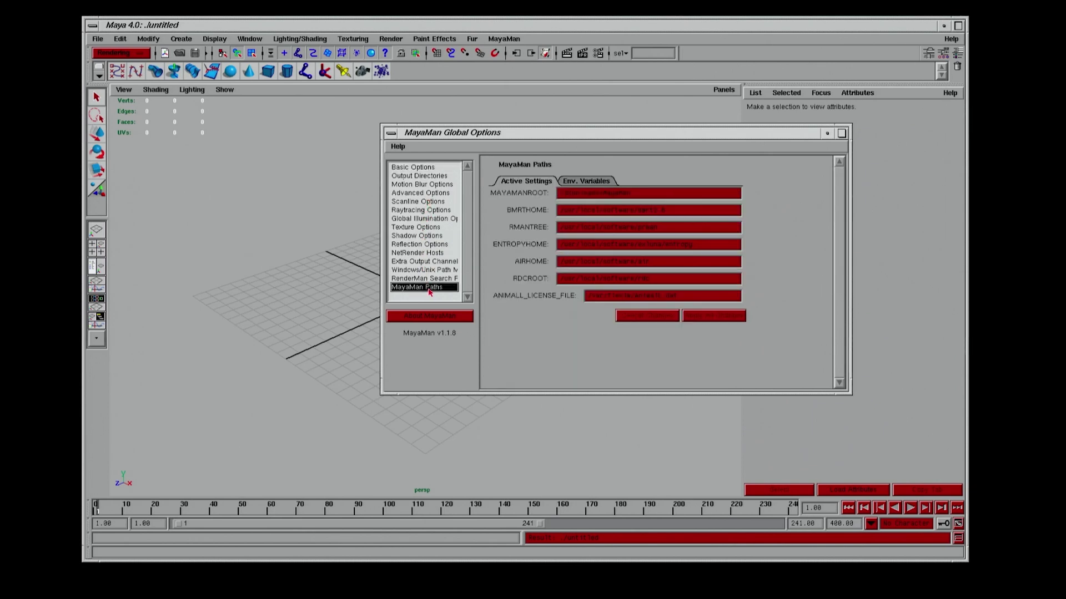
click(590, 182)
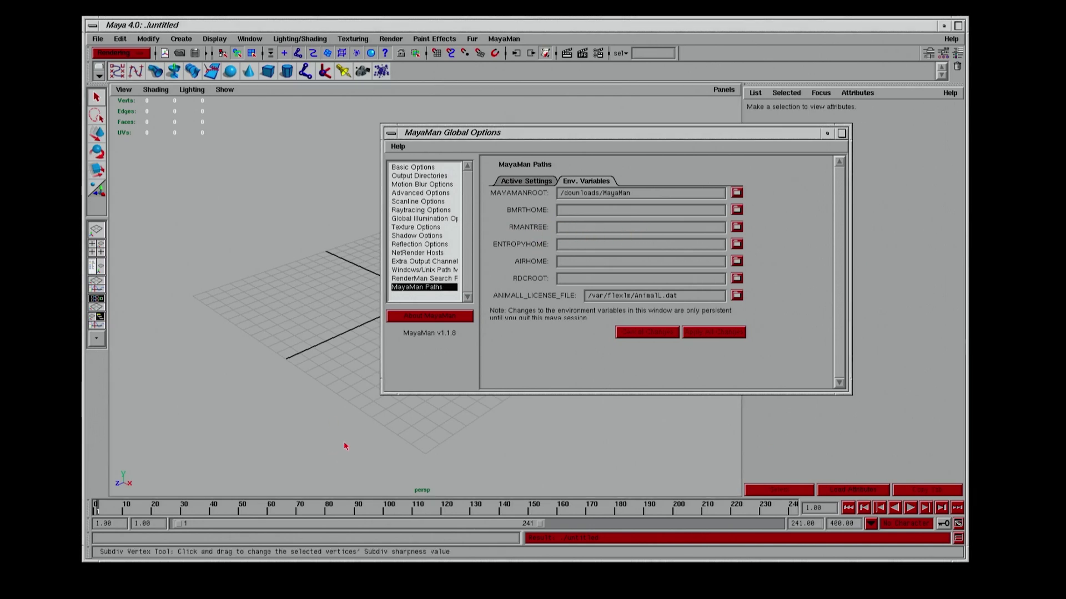
Restore Maya from full screen, move it down, place MayaMan Global Options beside the file manager and bring the file manager forward.
click(965, 28)
click(957, 25)
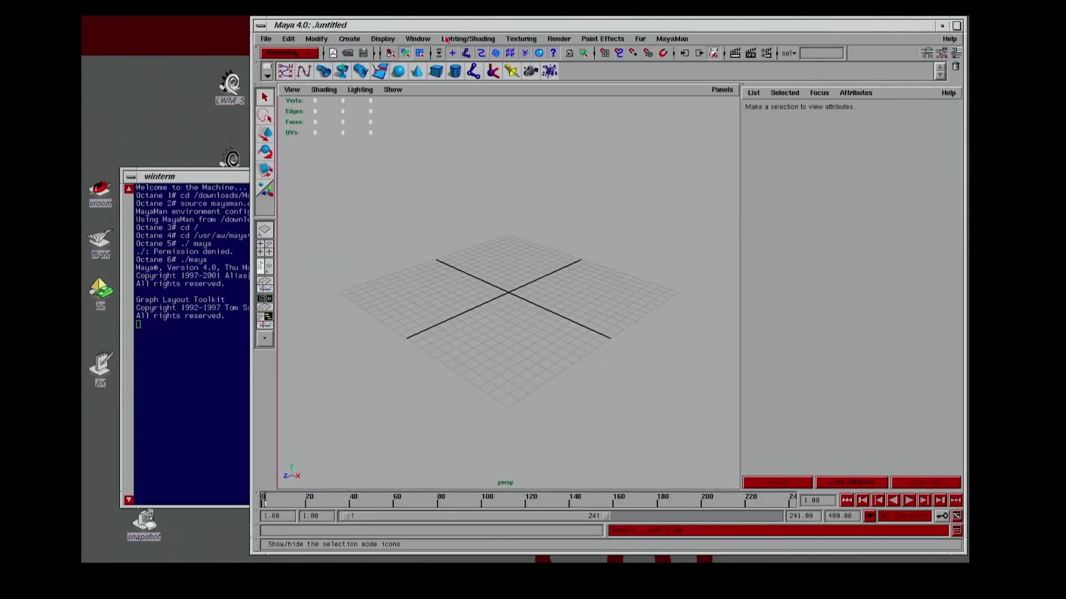
drag(449, 25, 431, 348)
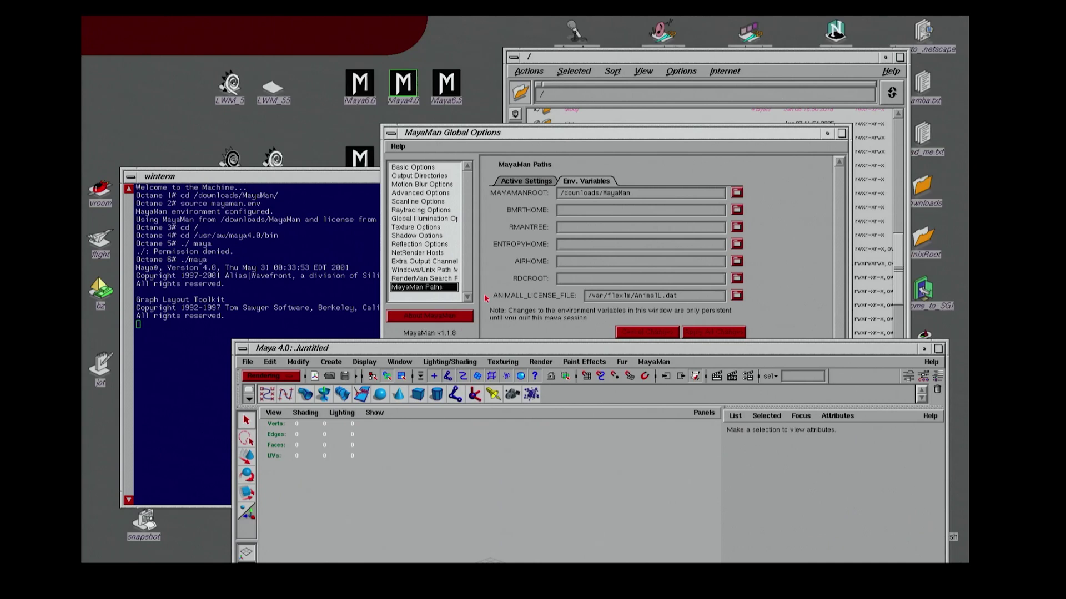
drag(575, 133, 313, 119)
click(688, 62)
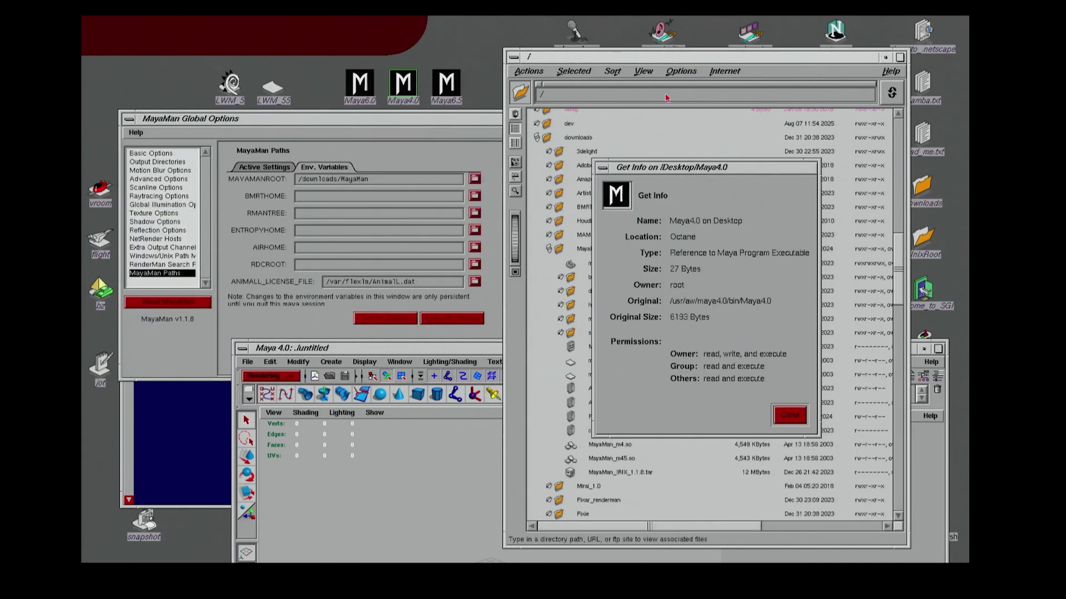
Close the Maya4.0 file info, collapse the downloads folder and bring the Entropy31R6 folder into view in the root directory listing.
click(602, 167)
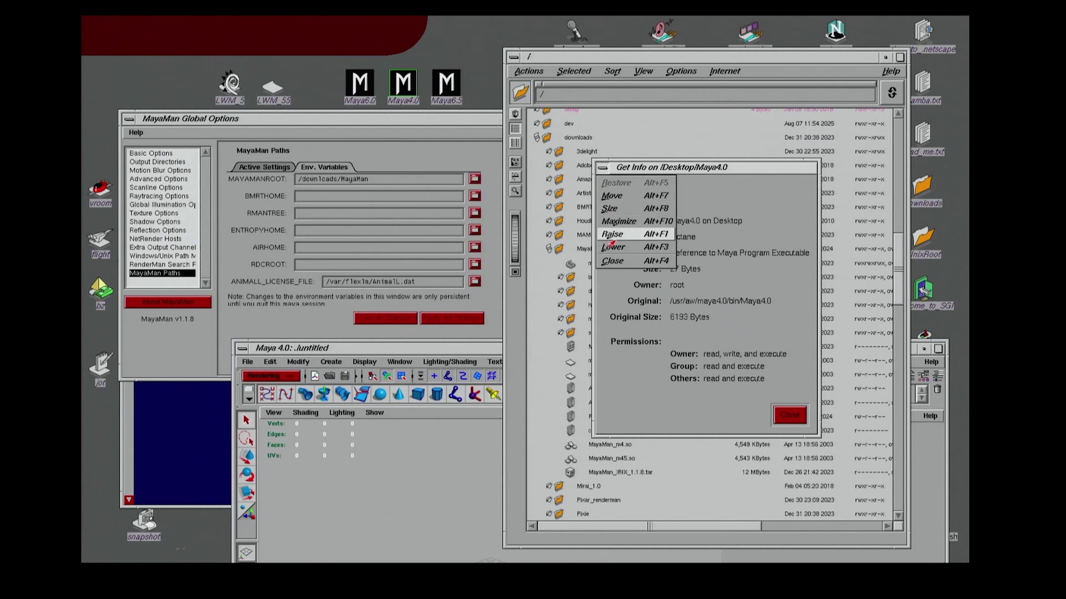
click(623, 263)
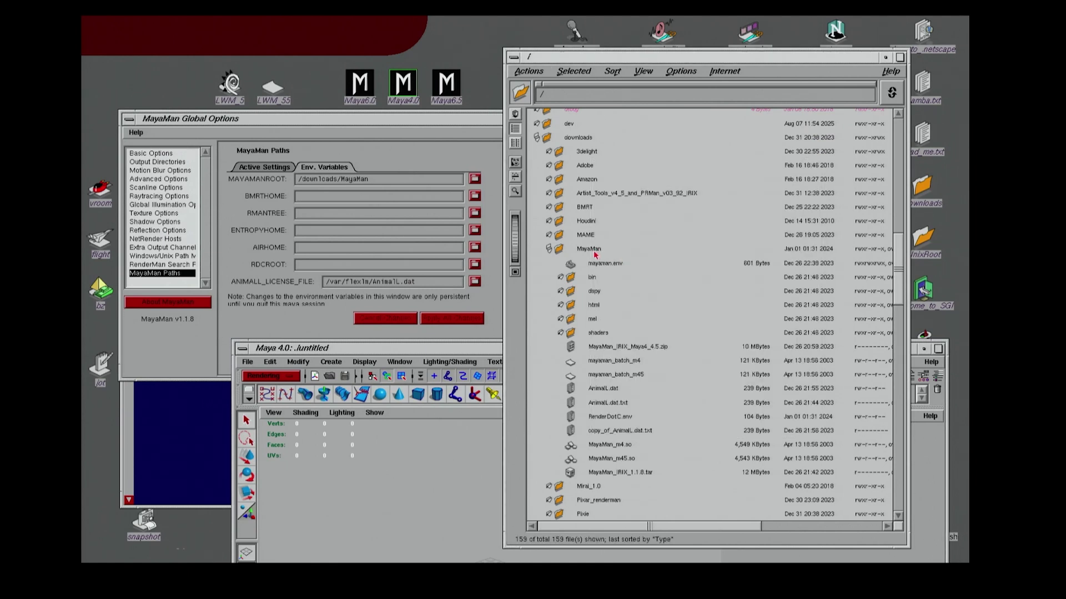
click(537, 139)
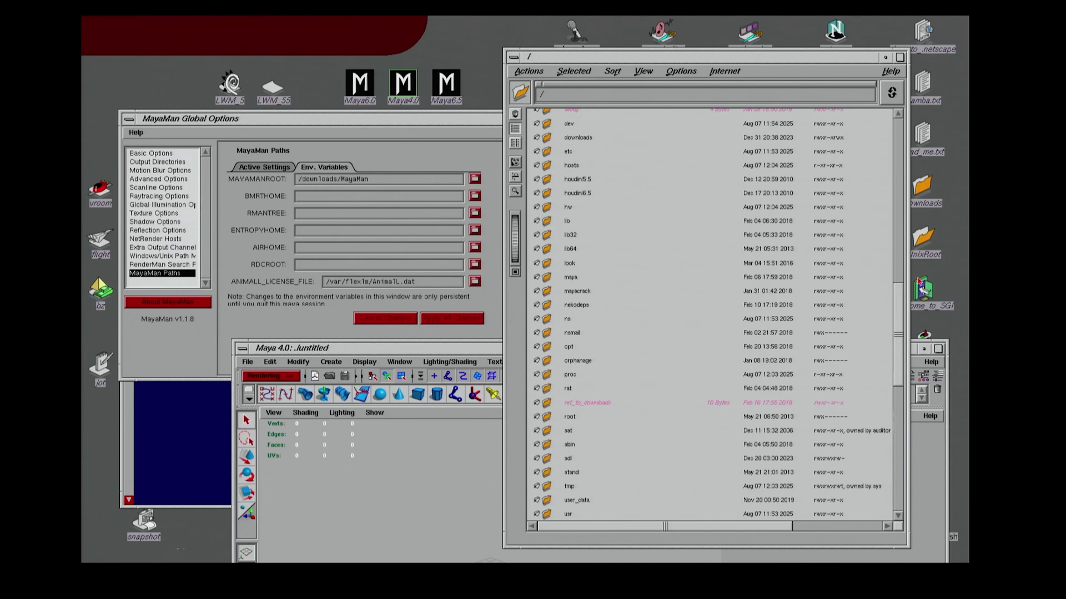
drag(896, 294, 896, 174)
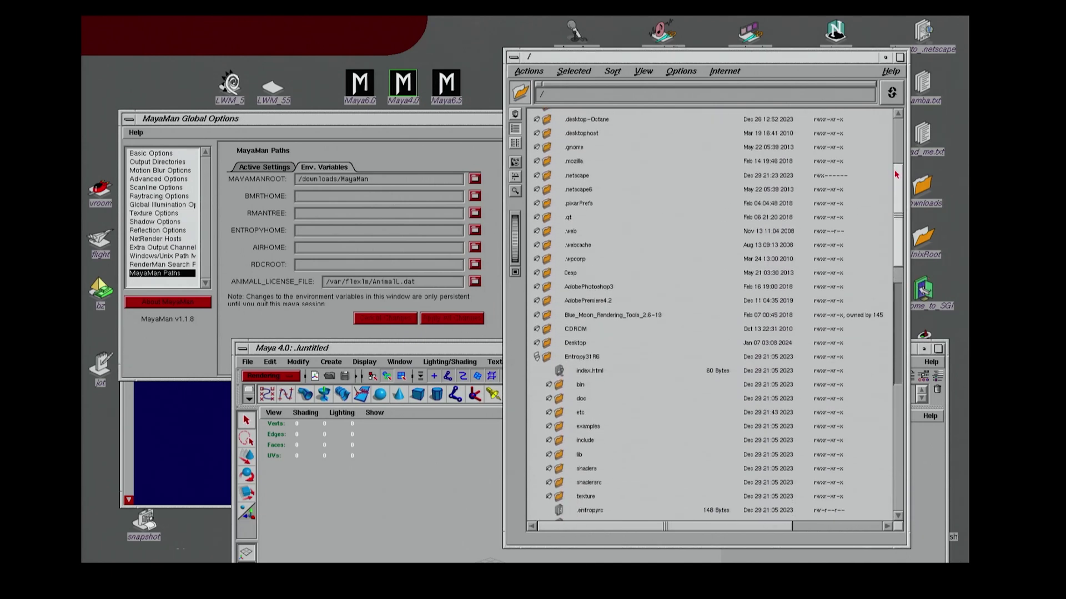
Set the ENTROPYHOME environment variable to /Entropy31R6/ in the MayaMan Paths and apply the change.
click(476, 230)
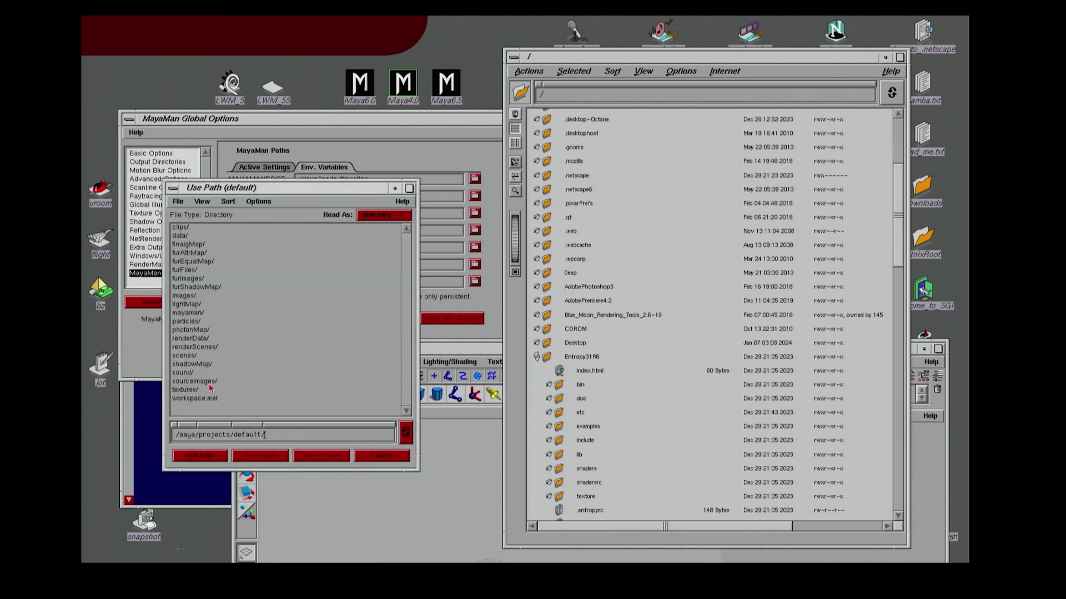
drag(266, 436, 176, 435)
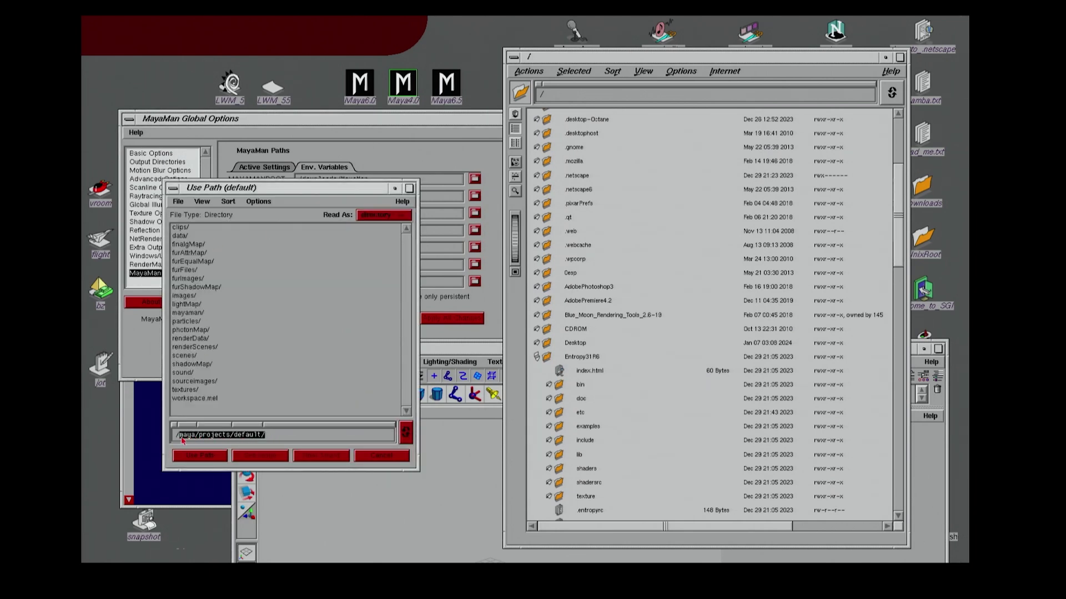
text(/)
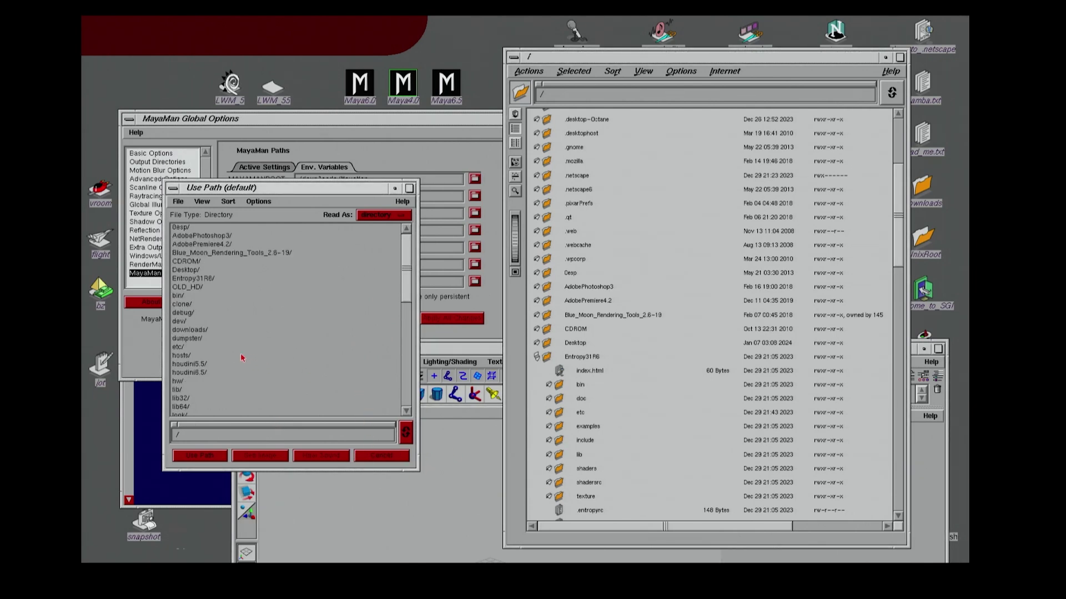
click(199, 281)
click(208, 456)
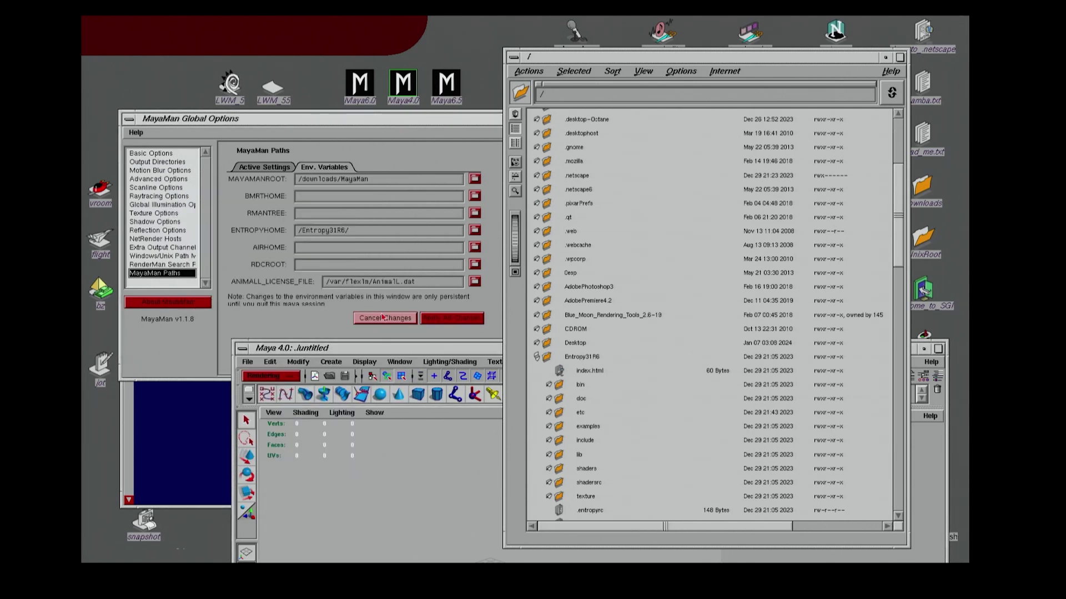
click(447, 320)
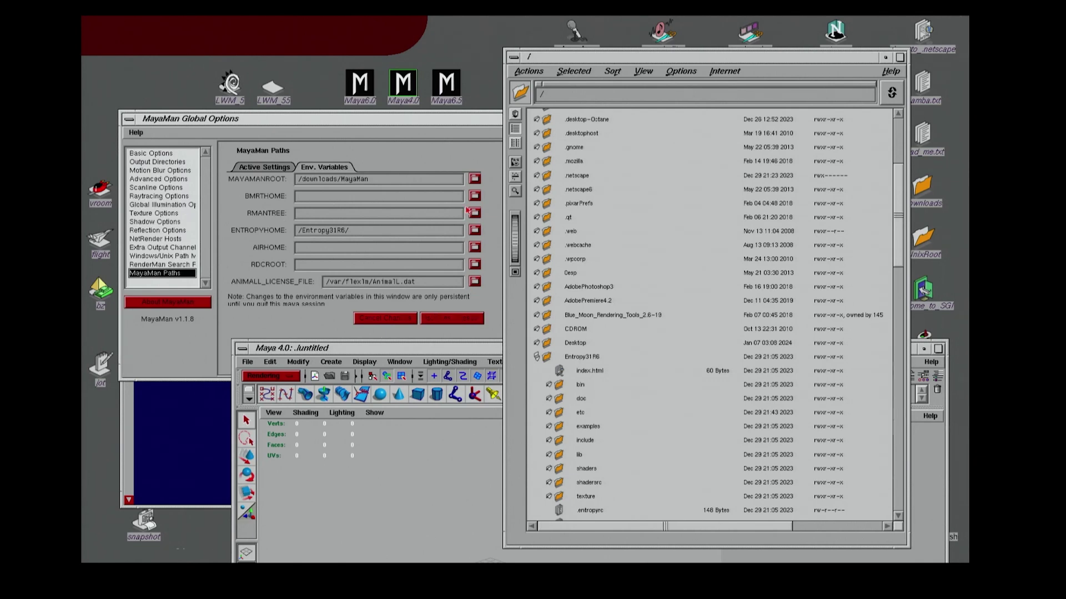
Put MayaMan Global Options and the file manager out of the way and return Maya to full screen.
click(461, 123)
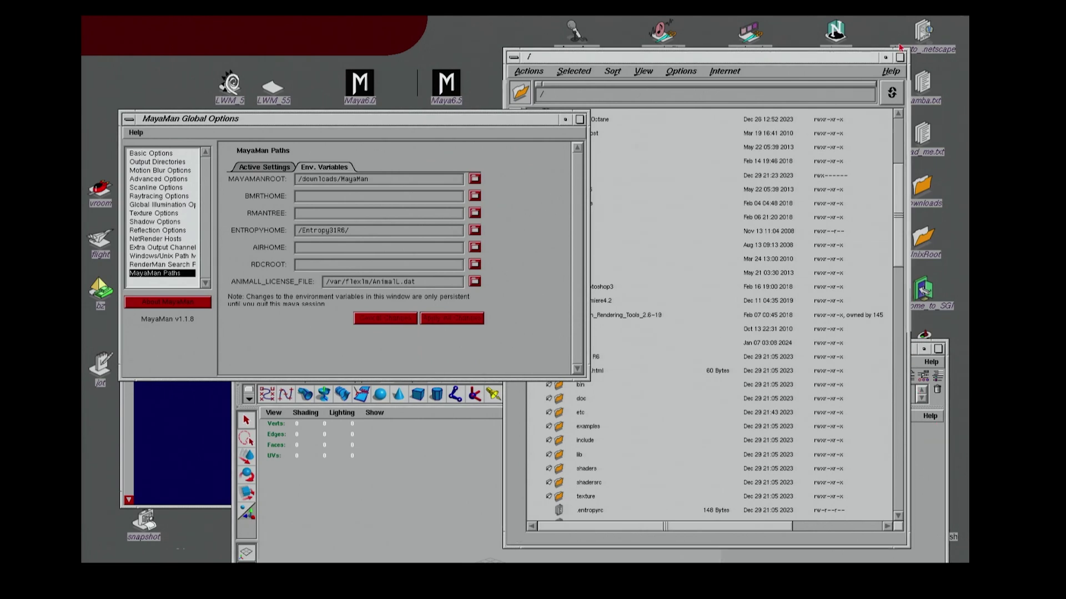
click(887, 57)
drag(852, 349, 835, 34)
click(920, 32)
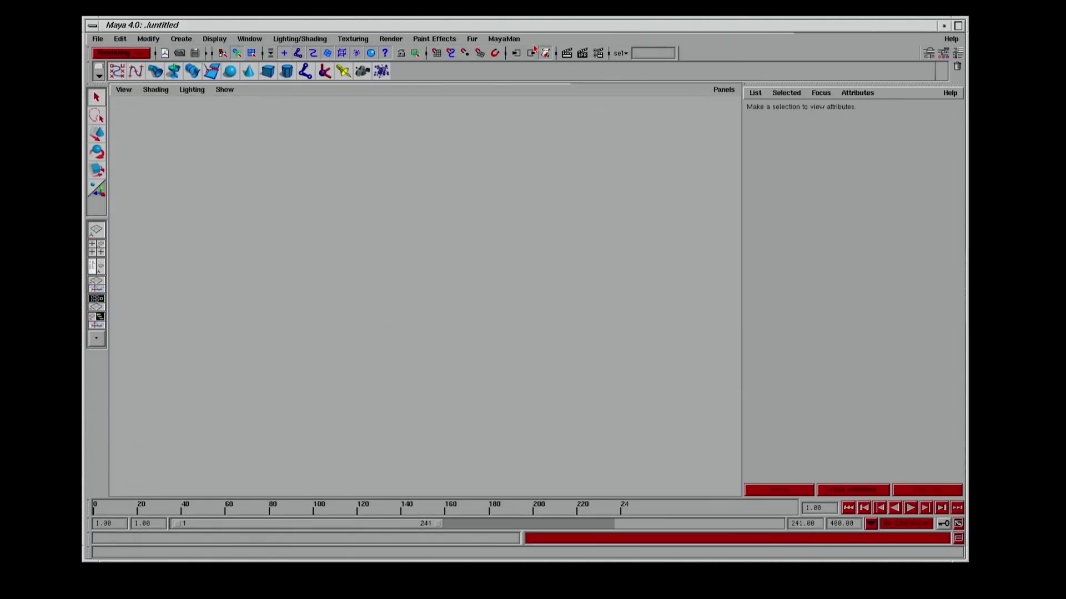
Build a polygon scene with a sphere and a cube in a room made of a floor and two back walls.
alt+drag(442, 273, 465, 278)
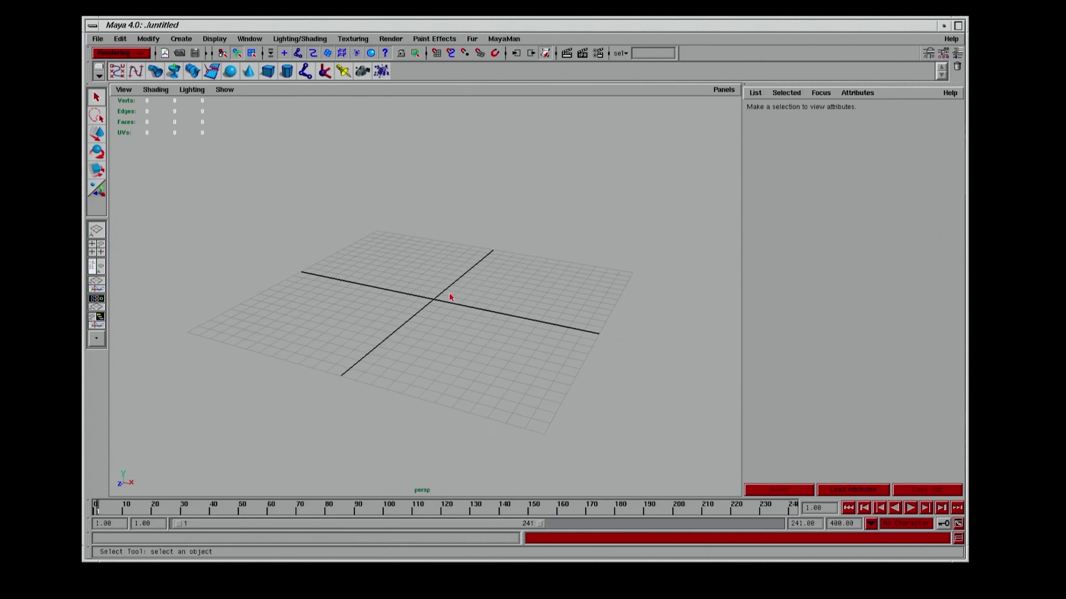
alt+middle_drag(450, 296, 464, 251)
alt+drag(377, 282, 436, 206)
click(181, 39)
mouse_move(199, 69)
click(264, 124)
click(264, 69)
mouse_move(438, 275)
mouse_down()
mouse_move(437, 182)
mouse_move(472, 215)
mouse_up()
key(r)
right_click(464, 242)
key(w)
drag(473, 315, 575, 342)
drag(544, 300, 544, 267)
right_click(542, 310)
Bevel the edges of the polygon cube and adjust the bevel settings.
click(476, 39)
click(483, 139)
drag(865, 188, 764, 188)
key(z)
alt+drag(477, 248, 551, 247)
click(552, 247)
key(space)
drag(864, 221, 873, 221)
drag(864, 235, 873, 250)
key(space)
key(space)
key(space)
right_drag(579, 254, 566, 255)
key(space)
click(224, 89)
click(300, 119)
click(427, 39)
click(224, 89)
click(300, 119)
Give the sphere a Phong E material named Green_Sphere and set its color to green.
click(386, 284)
click(121, 53)
click(249, 39)
double_click(847, 135)
text(Green_Sphere)
click(838, 224)
Set Green_Sphere's roughness to 0.010 and highlight size to 0.100, and raise its whiteness and specular color to white.
double_click(835, 349)
text(0.1)
drag(889, 364, 874, 364)
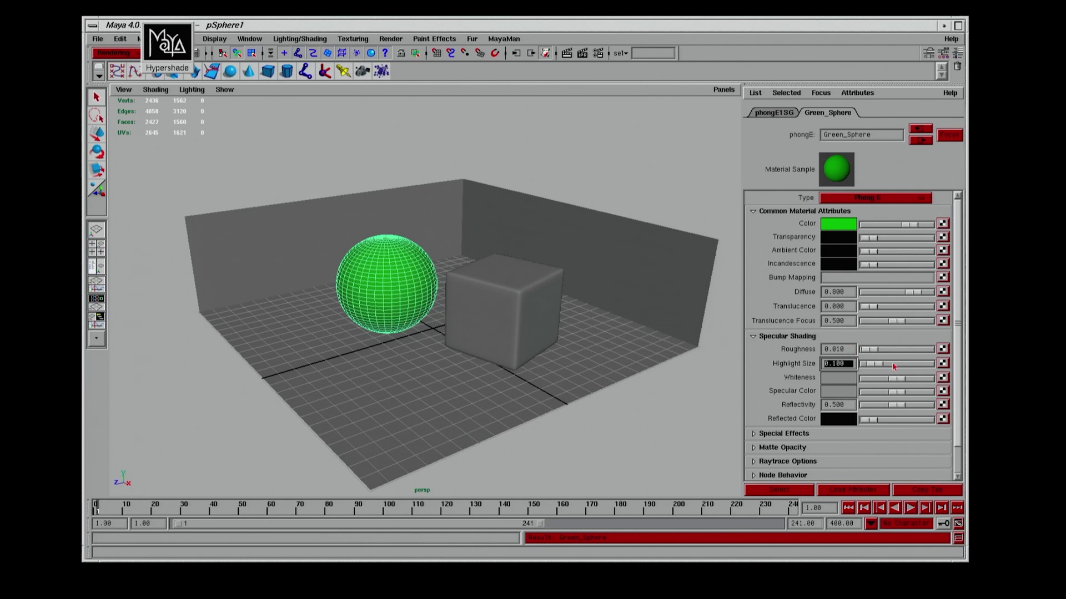
drag(898, 380, 942, 404)
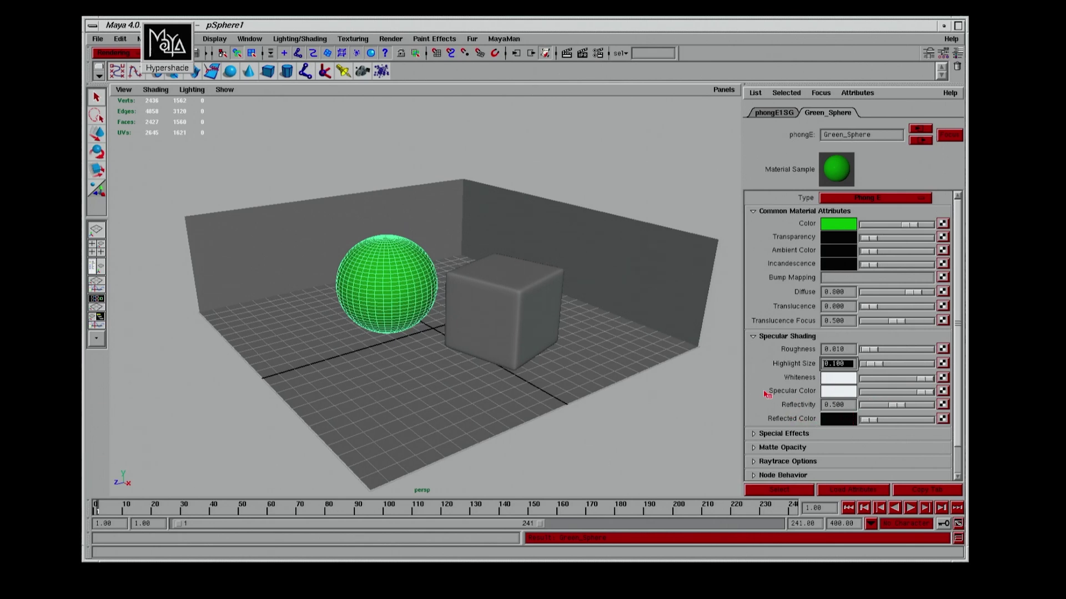
Open Hypershade, enlarge its work area and graph the network of the Green_Sphere material there.
alt+middle_drag(559, 341, 571, 343)
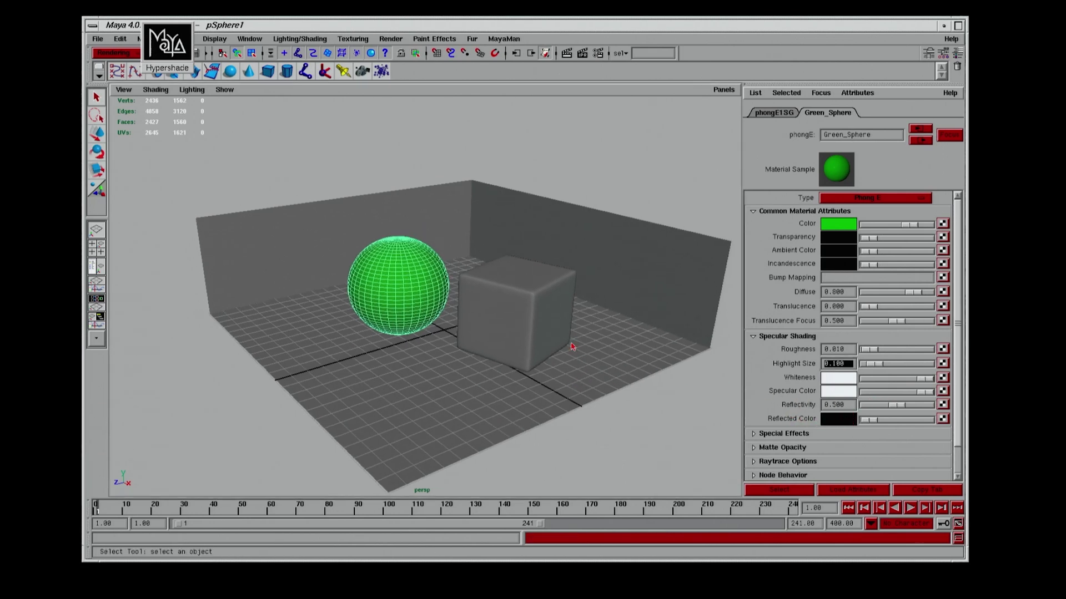
double_click(167, 45)
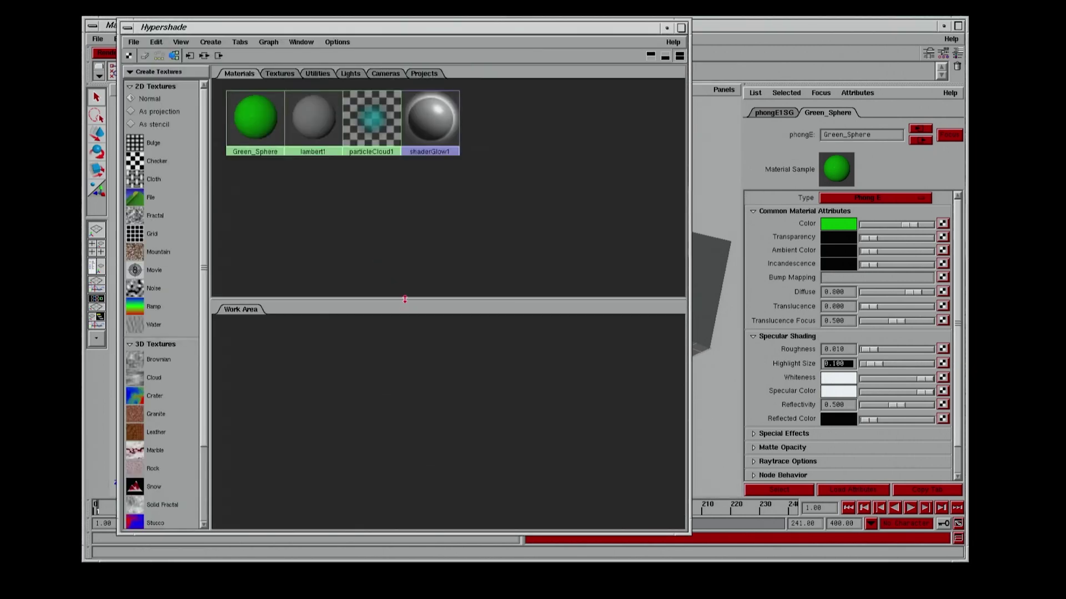
drag(397, 199, 396, 191)
right_click(250, 131)
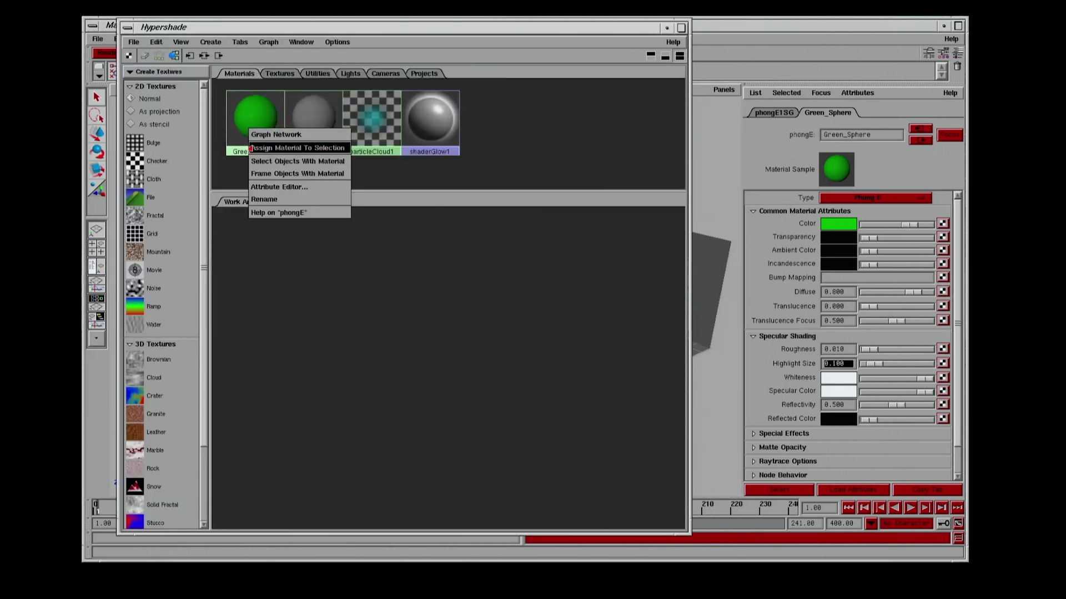
click(272, 134)
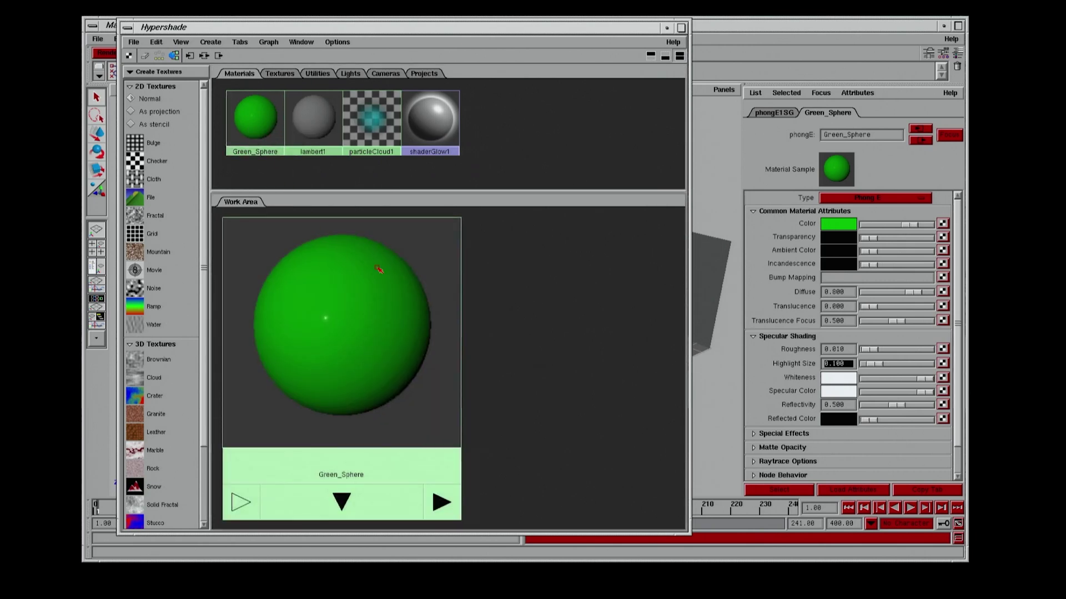
alt+middle_drag(420, 278, 514, 281)
alt+right_drag(488, 281, 297, 286)
alt+middle_drag(297, 286, 327, 257)
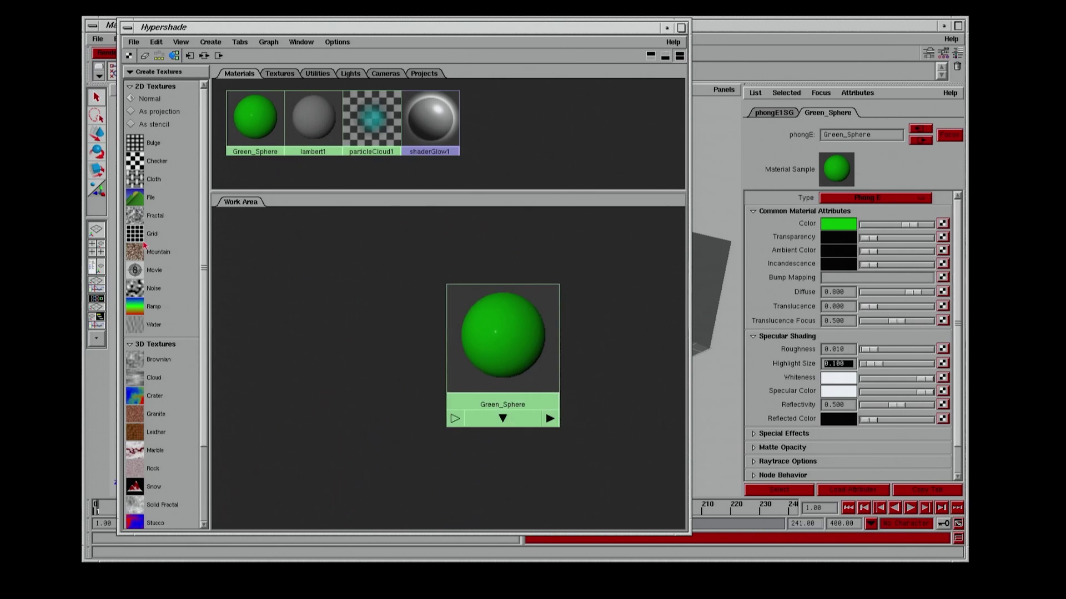
Add a 2D ramp texture to the Hypershade work area and place it beside the Green_Sphere node.
middle_drag(158, 307, 384, 373)
alt+right_drag(384, 336, 259, 336)
drag(404, 331, 385, 333)
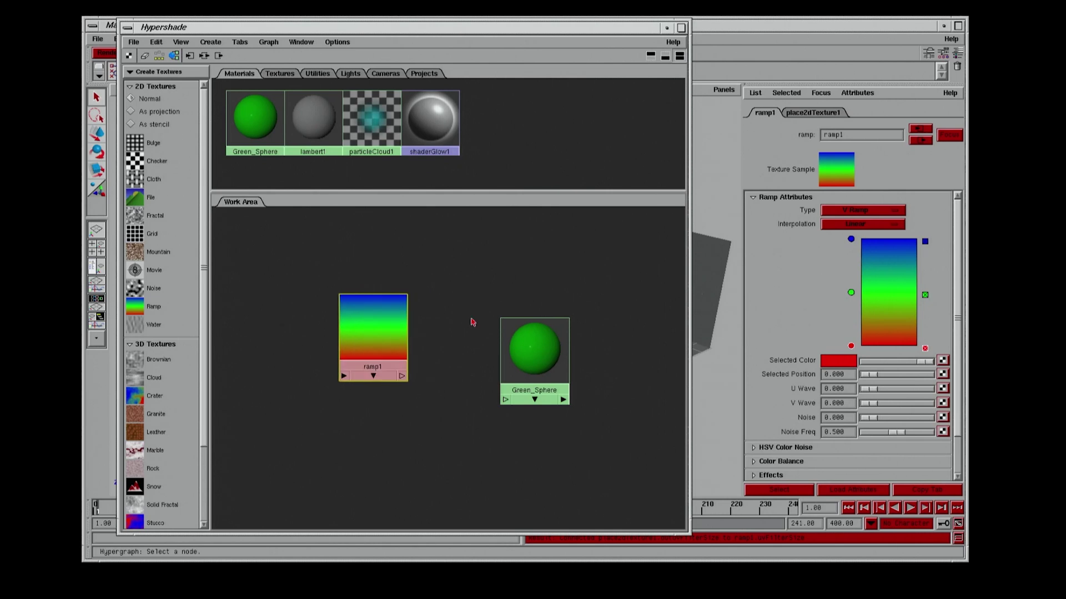
Remove the ramp's green middle color and change its blue upper color at position 1.000 to white.
click(924, 295)
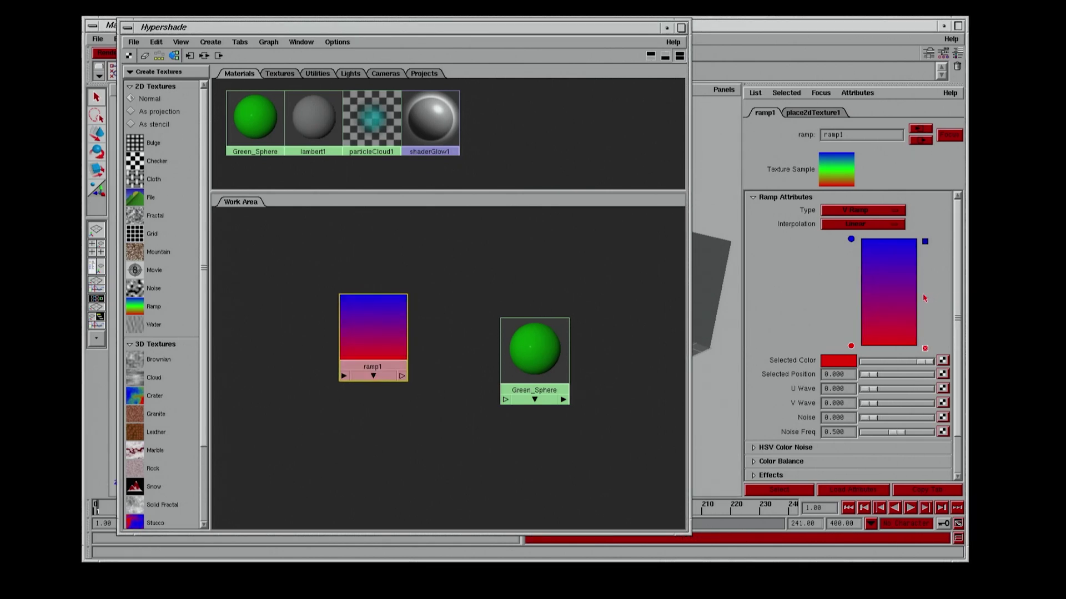
click(851, 240)
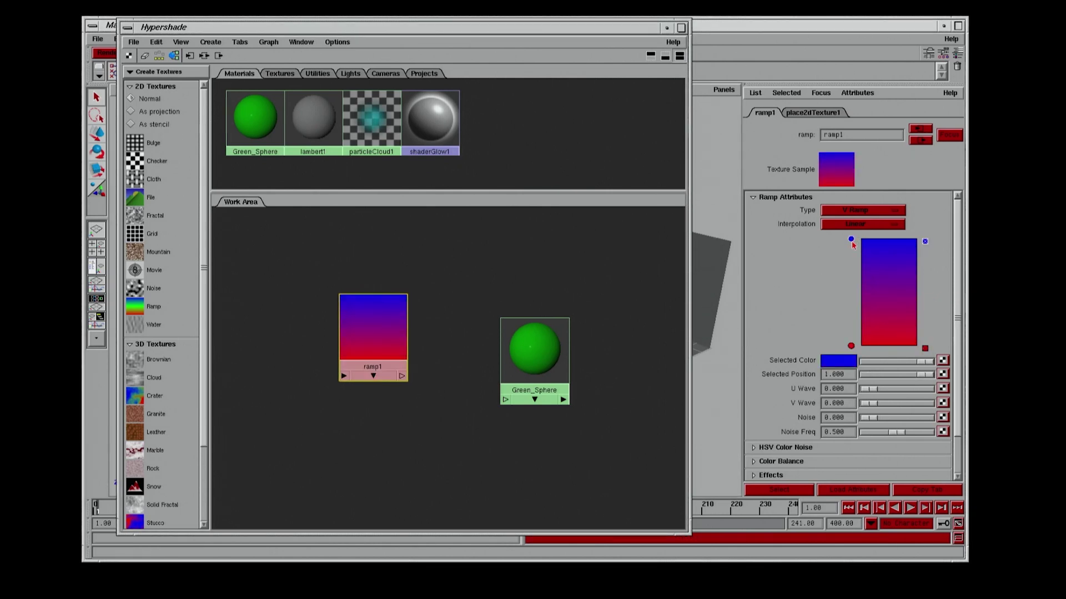
click(838, 364)
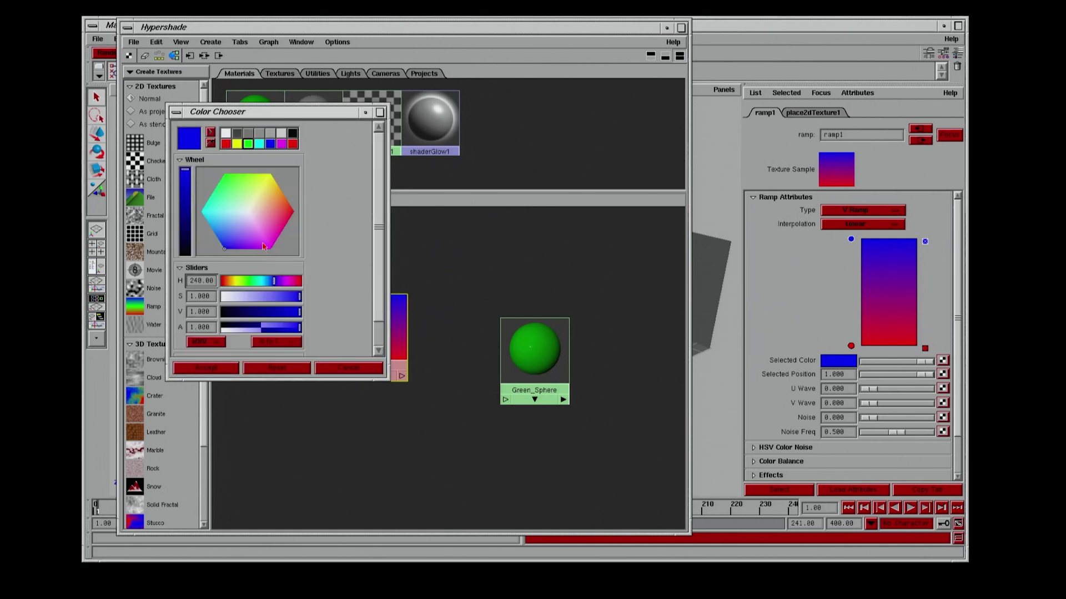
click(226, 134)
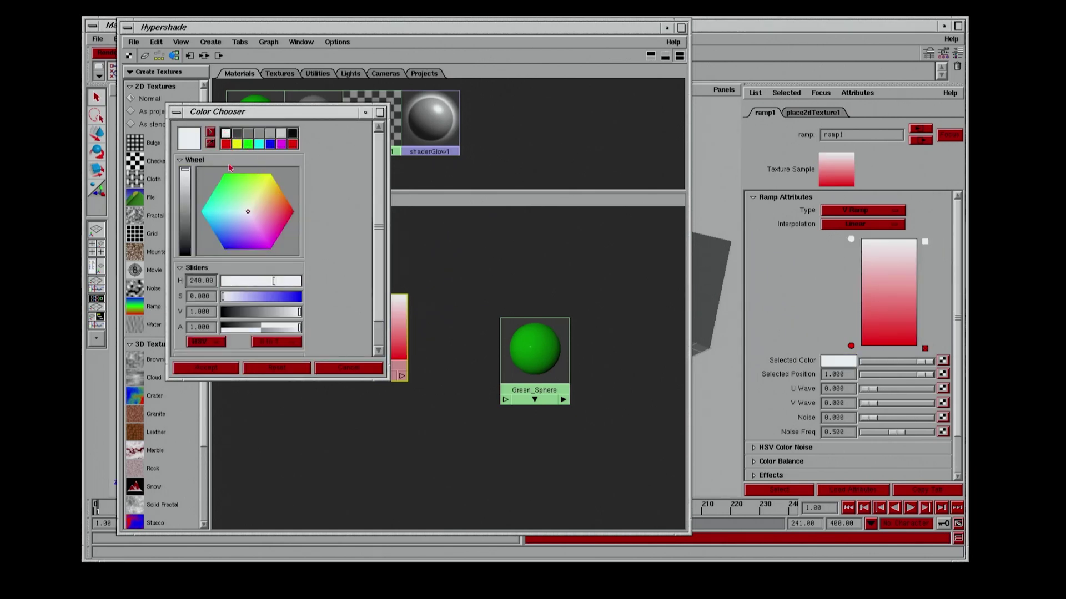
click(206, 368)
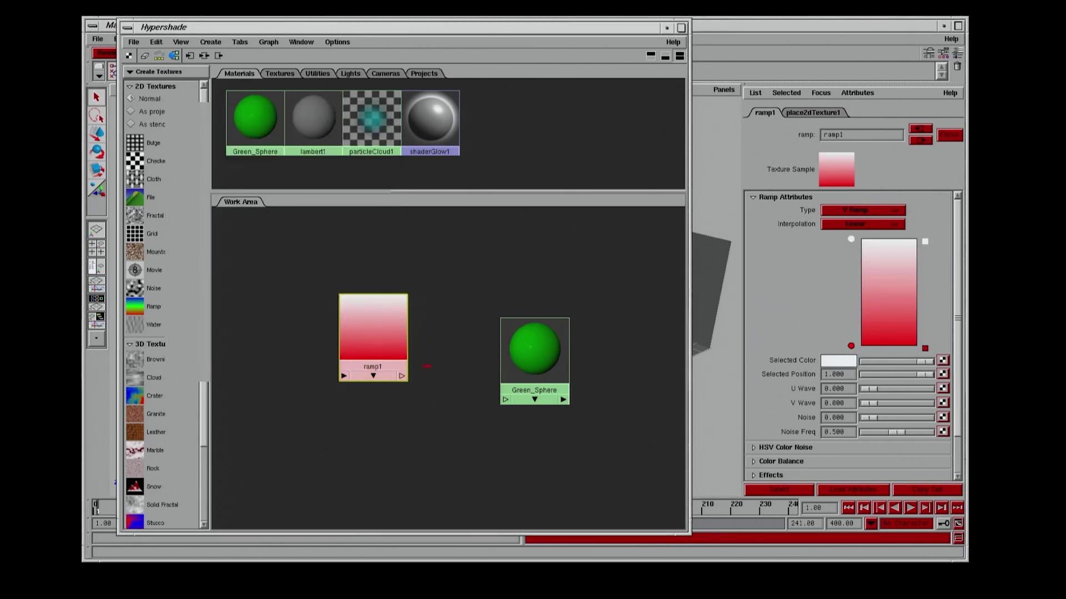
Change the ramp's red lower color at position 0.000 to black.
click(851, 346)
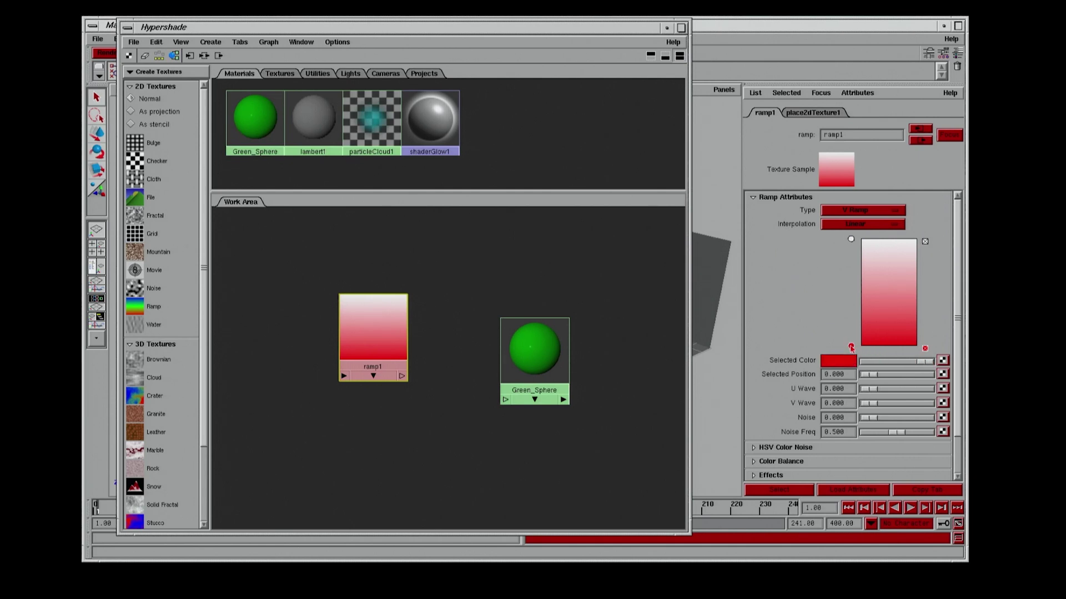
click(852, 360)
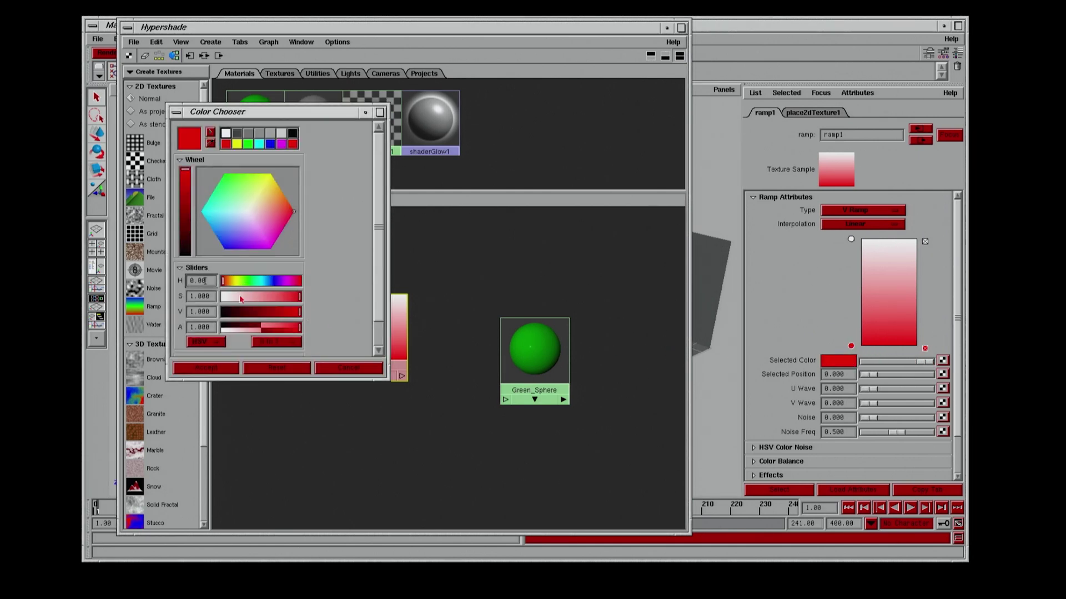
drag(228, 315, 222, 312)
click(206, 368)
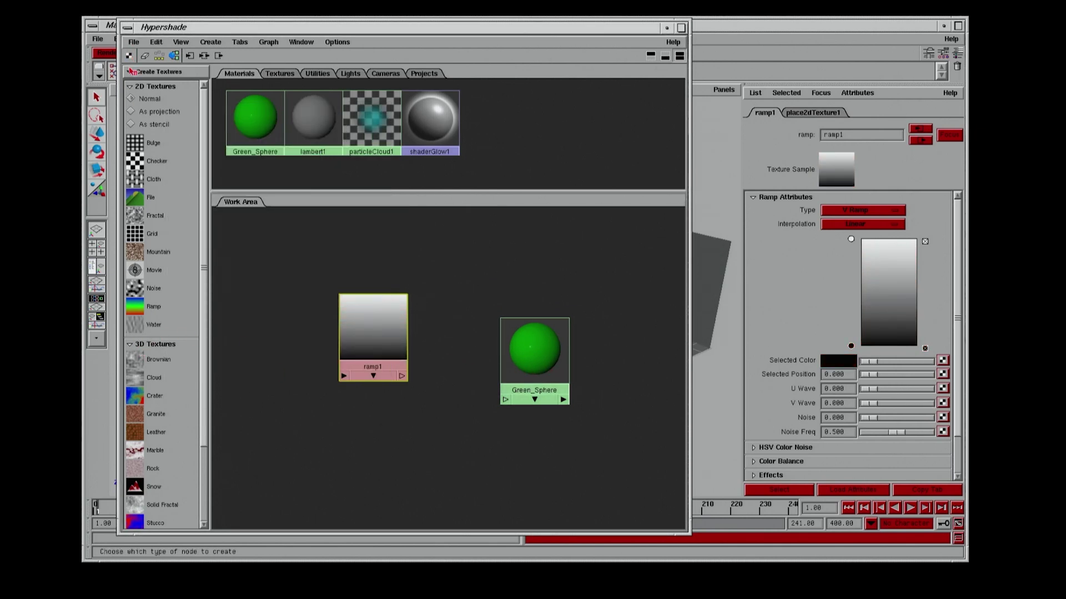
Show the utility nodes in Hypershade and add a Sampler Info node to the work area near the ramp.
click(130, 86)
click(130, 100)
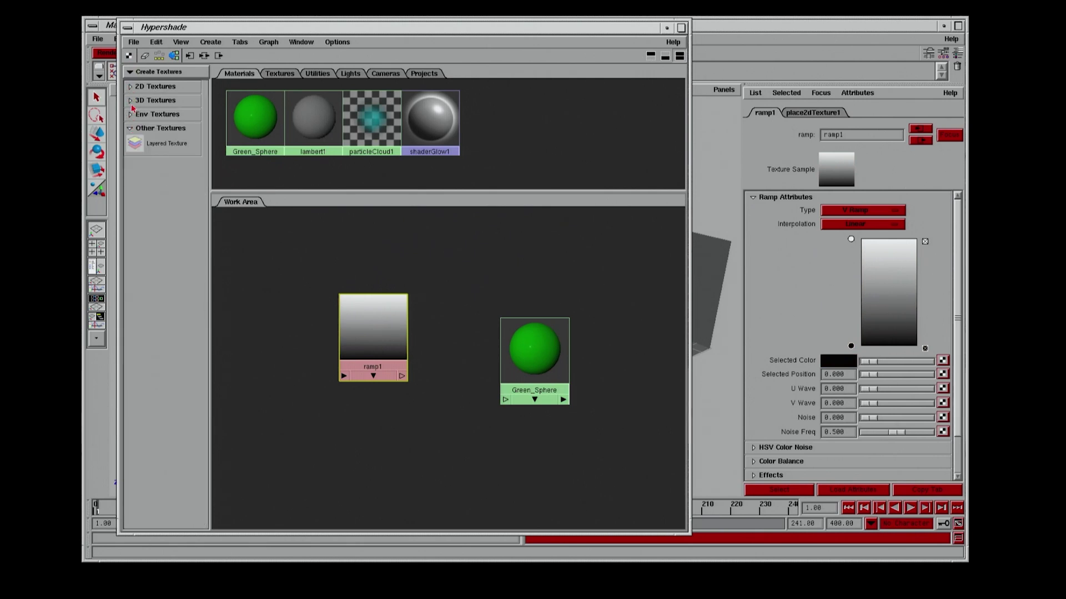
click(141, 71)
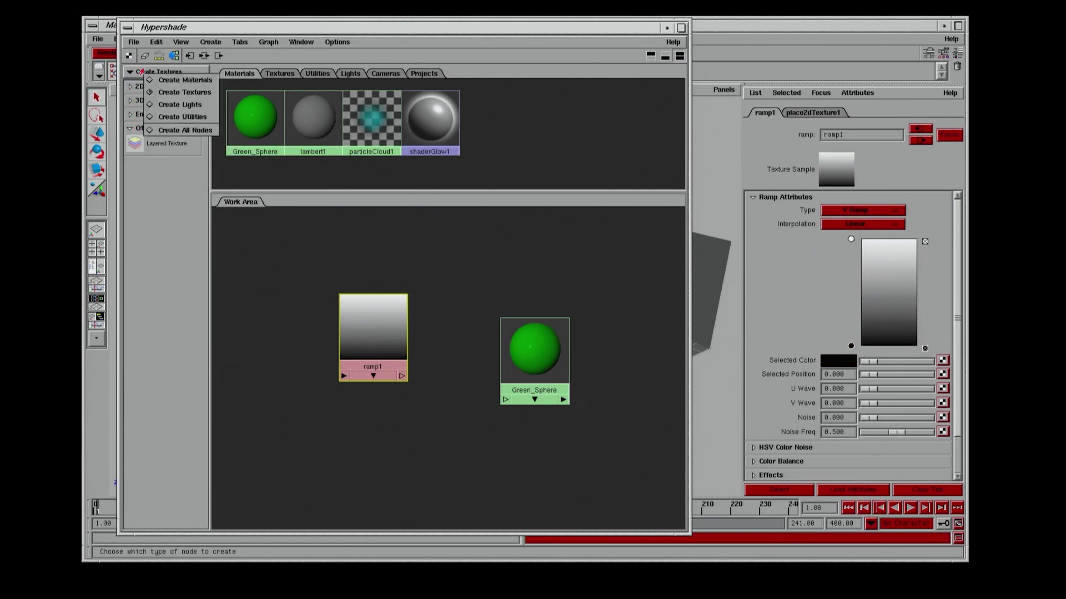
click(178, 116)
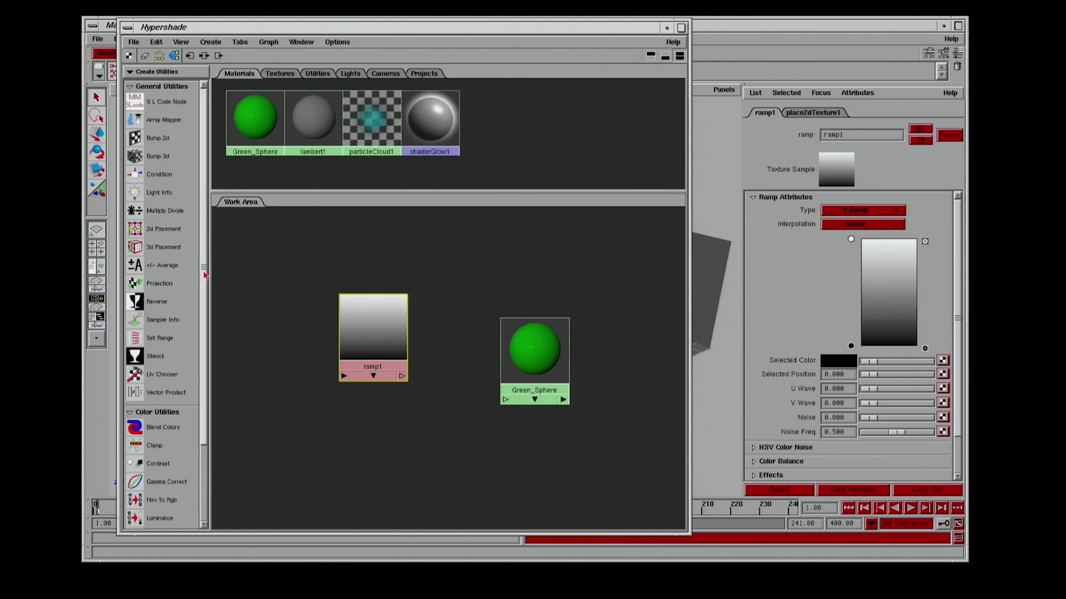
scroll(186, 289, down, 1)
middle_drag(151, 315, 295, 400)
click(376, 327)
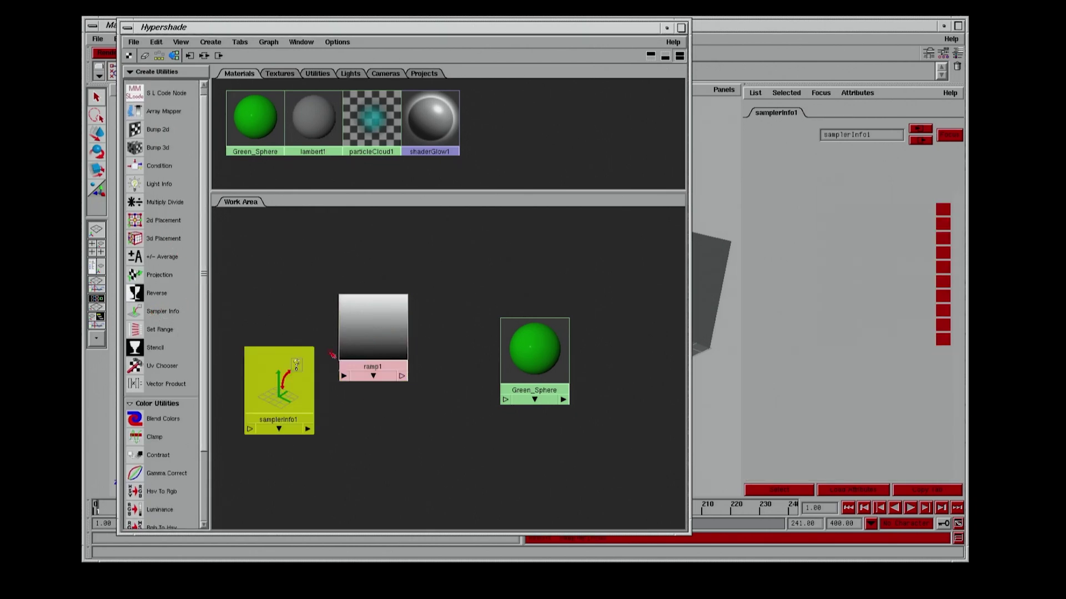
Graph the input and output connections of the Sampler Info, ramp and Green_Sphere nodes together.
drag(254, 253, 602, 451)
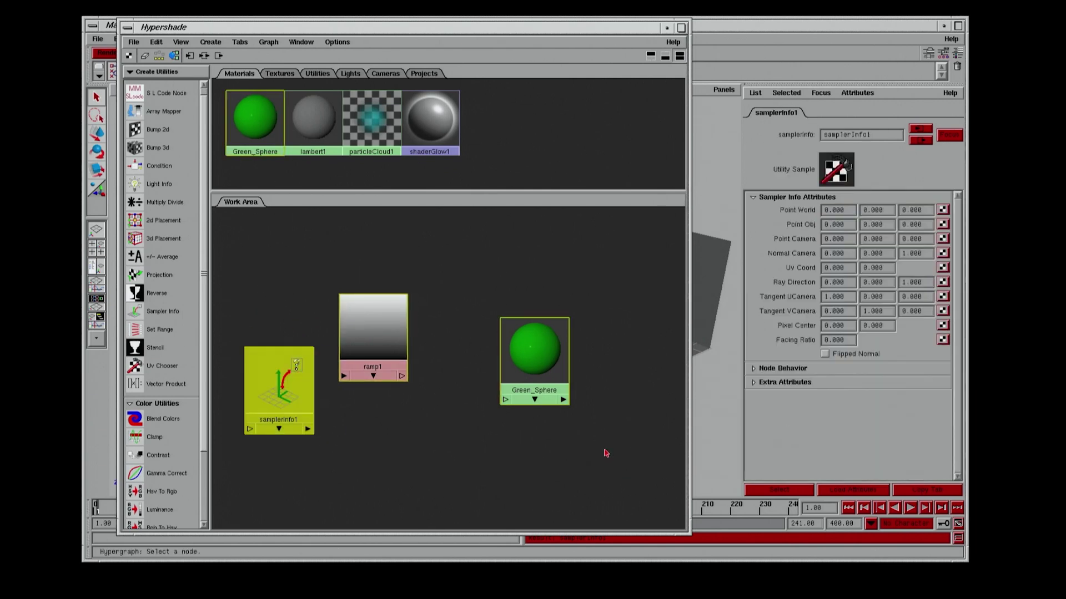
click(204, 56)
alt+right_drag(542, 429, 366, 443)
alt+middle_drag(380, 219, 466, 225)
Arrange the graph with the 2D placement and ramp nodes beside Green_Sphere and the Sampler Info node below them.
drag(366, 238, 555, 285)
drag(594, 333, 291, 416)
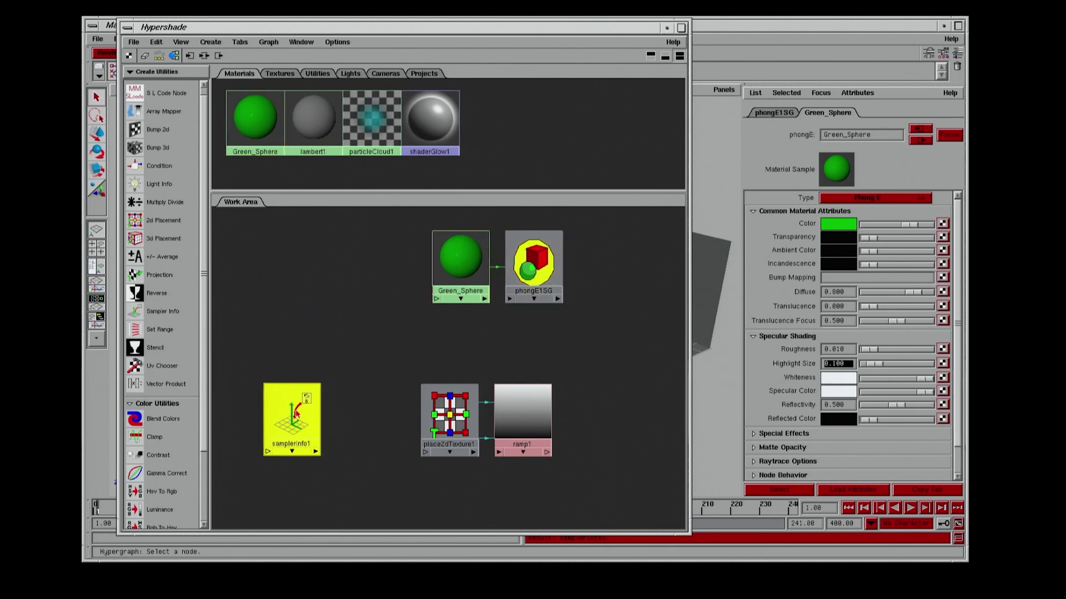
drag(392, 379, 571, 456)
drag(522, 411, 373, 287)
click(384, 414)
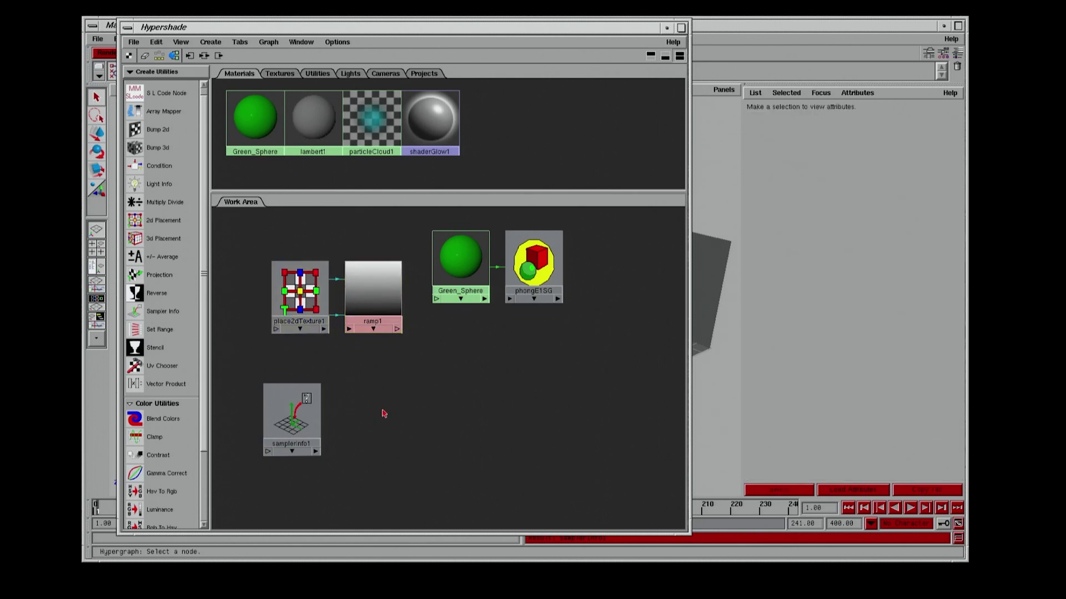
Connect the Sampler Info node's Facing Ratio output to the ramp's V Coord input.
middle_drag(276, 411, 363, 303)
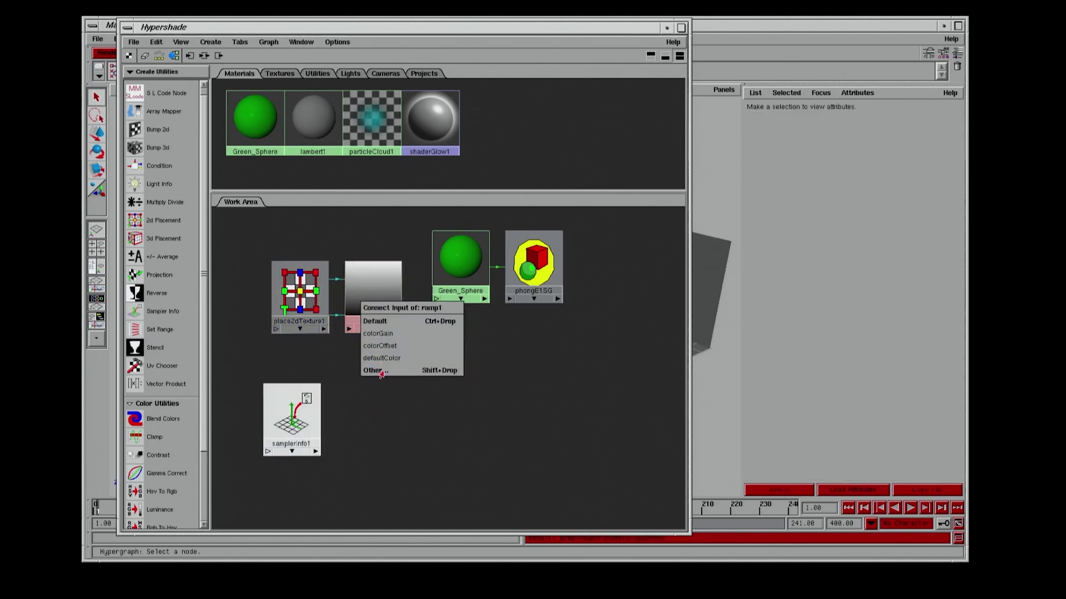
click(379, 372)
click(310, 418)
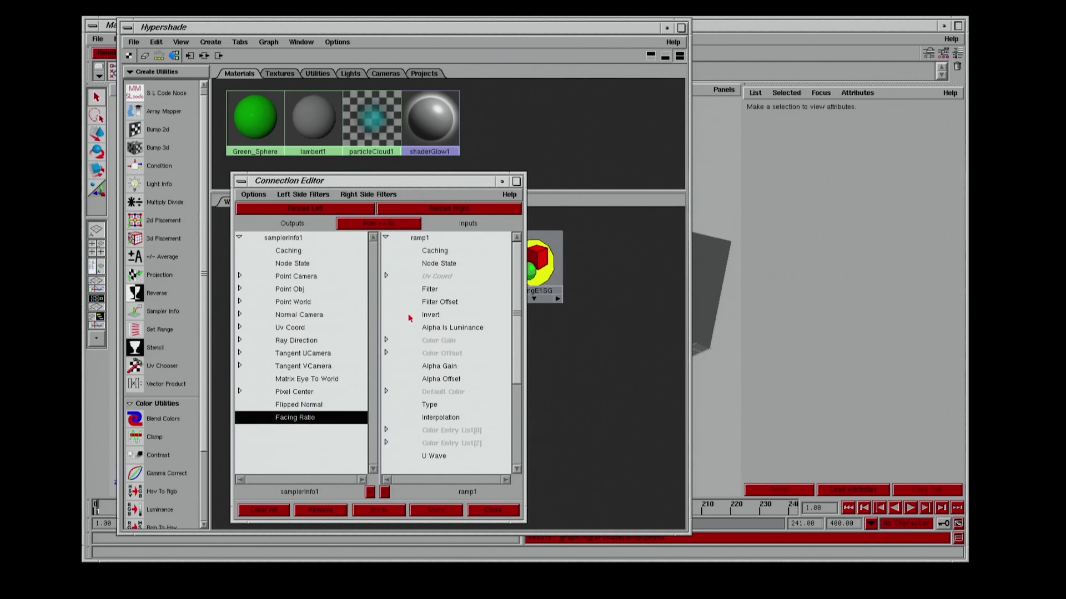
click(387, 276)
click(446, 303)
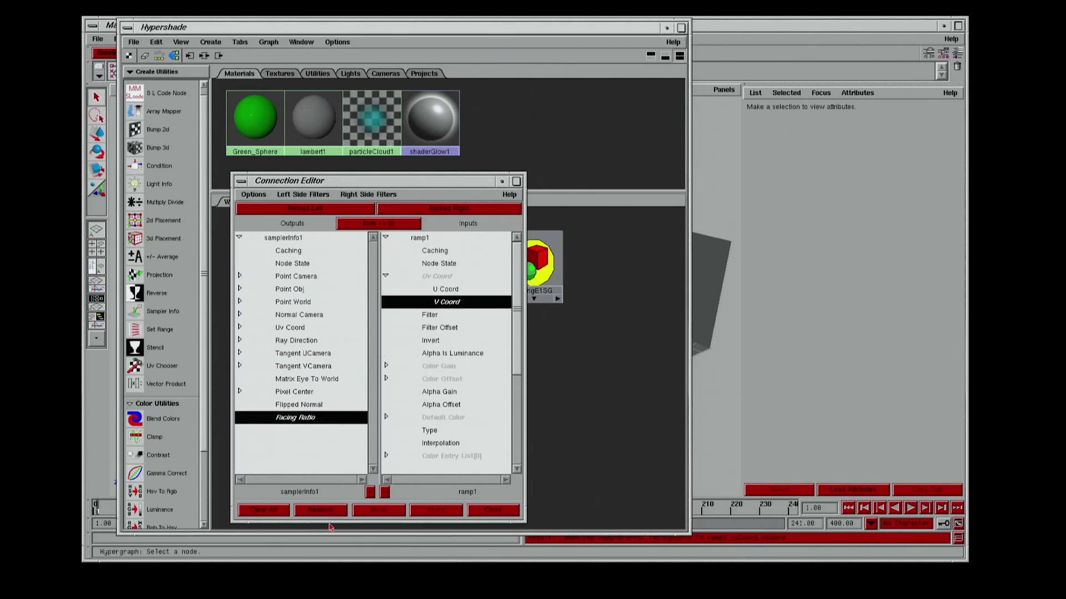
click(492, 509)
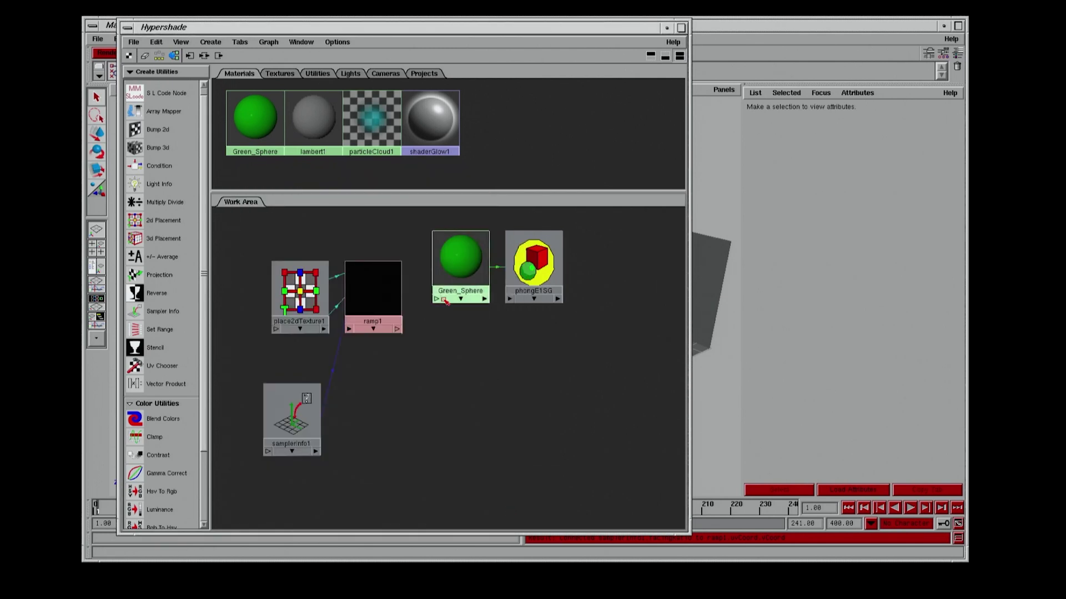
Spread the 2D placement and ramp nodes apart and connect the ramp to Green_Sphere's Color.
click(300, 291)
drag(299, 292, 277, 283)
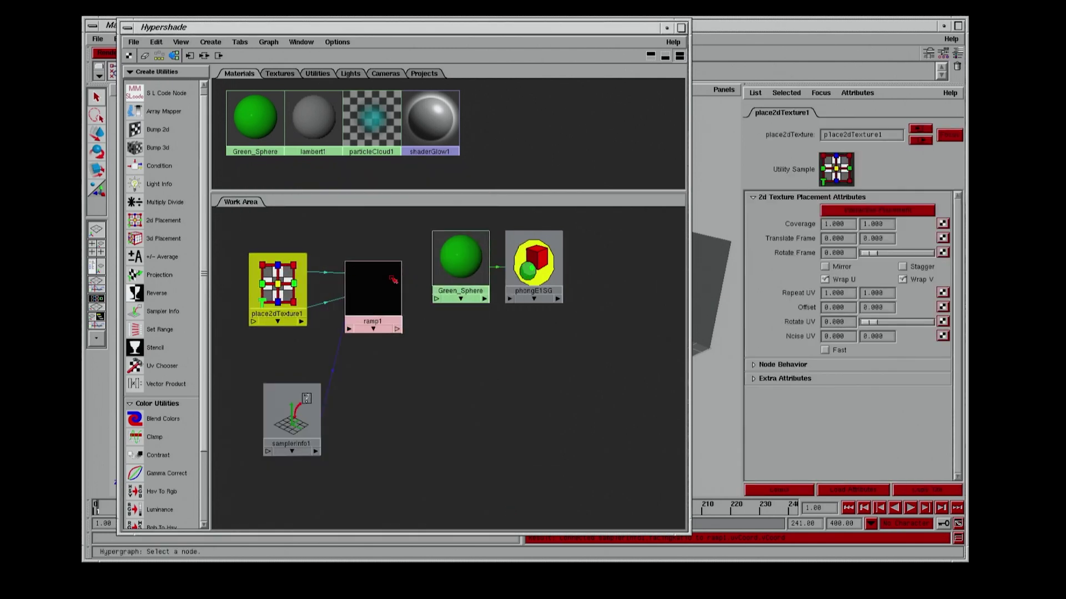
drag(388, 282, 383, 288)
click(478, 292)
middle_drag(392, 295, 824, 233)
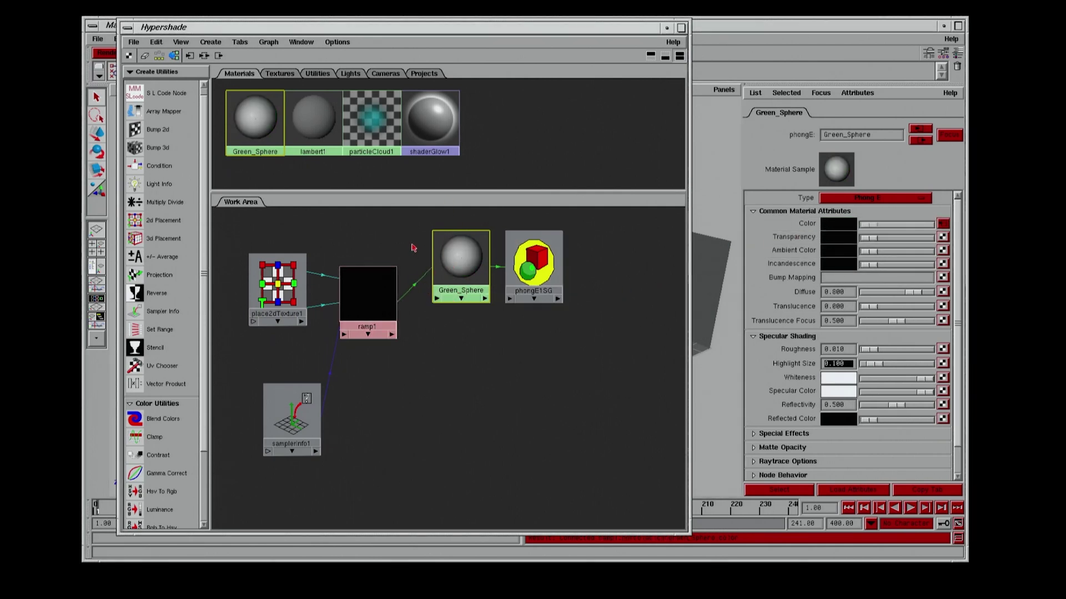
Tidy the Sampler Info node's placement and invert the ramp to white at position 0.000 and near-black at position 1.000.
drag(292, 416, 281, 398)
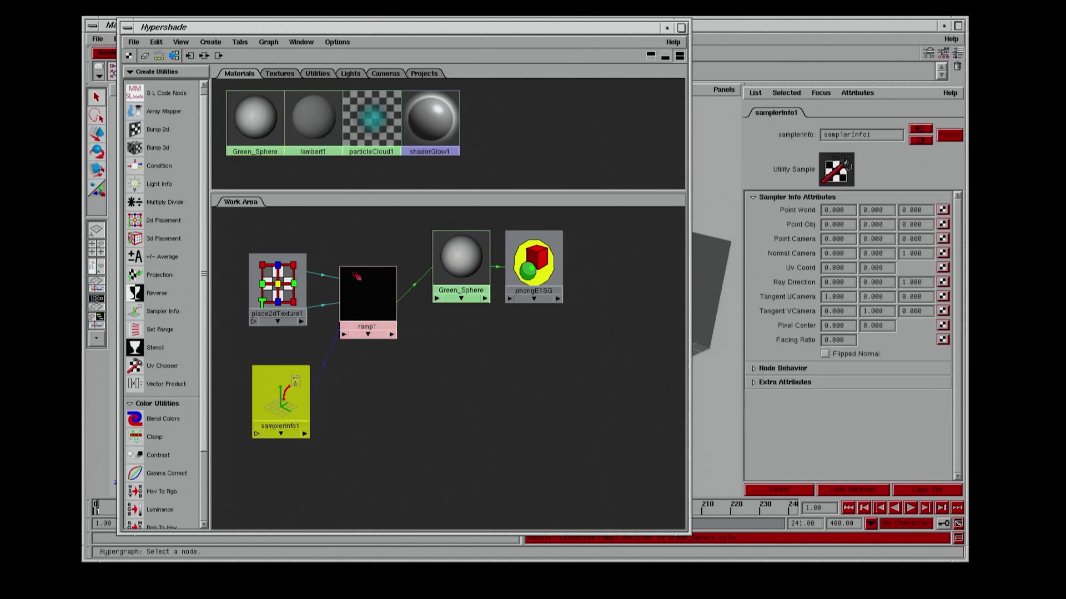
click(358, 278)
drag(852, 241, 851, 285)
mouse_move(852, 351)
mouse_down()
mouse_move(851, 244)
mouse_move(850, 372)
mouse_up()
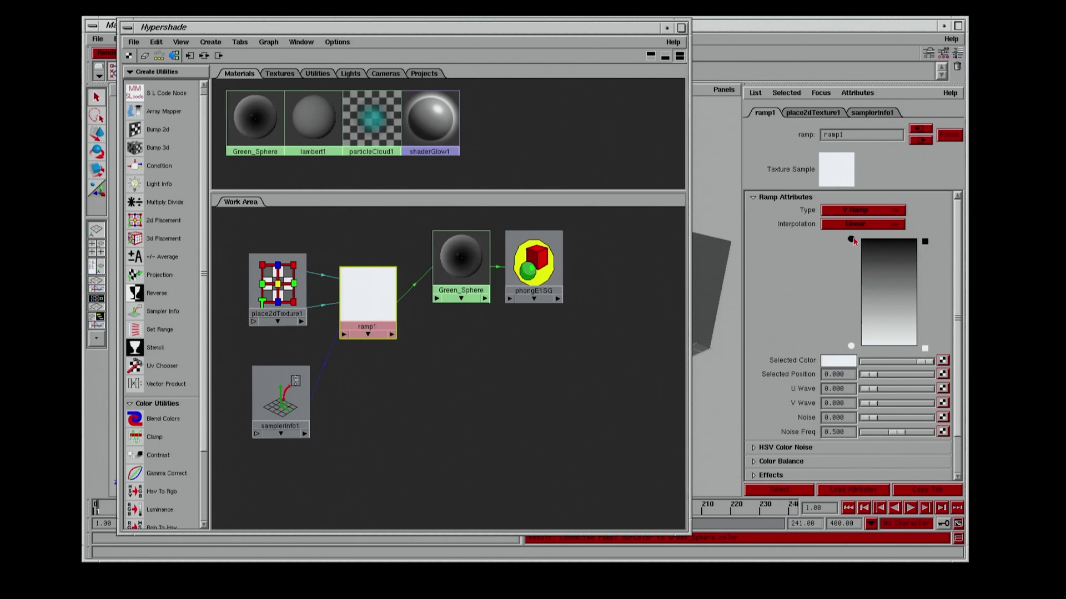
click(852, 240)
drag(870, 362, 872, 362)
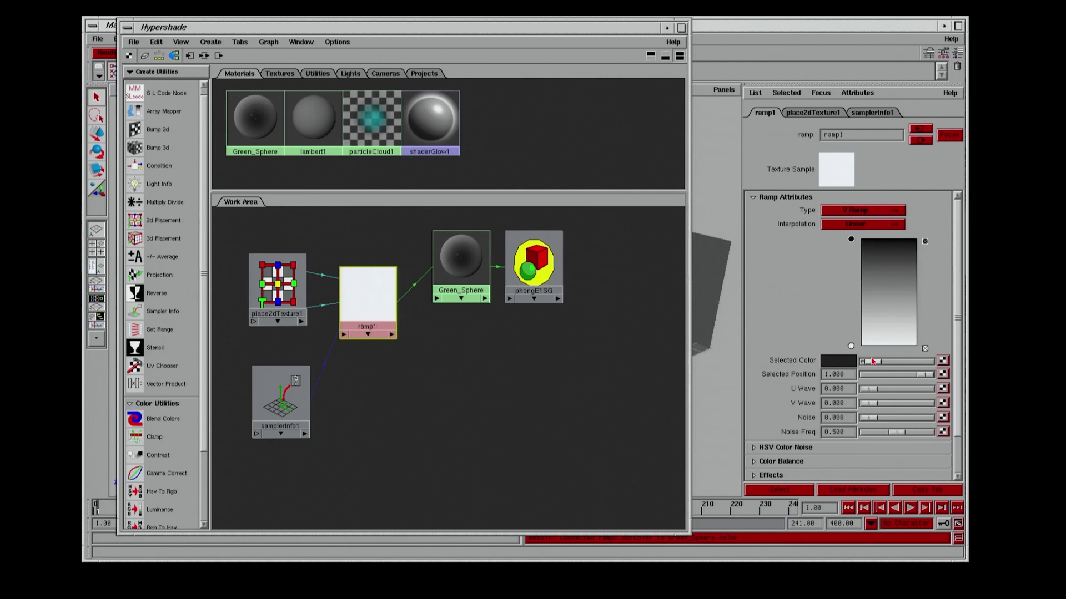
Move the shading group and Green_Sphere nodes apart and delete the connection between the ramp and Green_Sphere.
drag(533, 261, 607, 263)
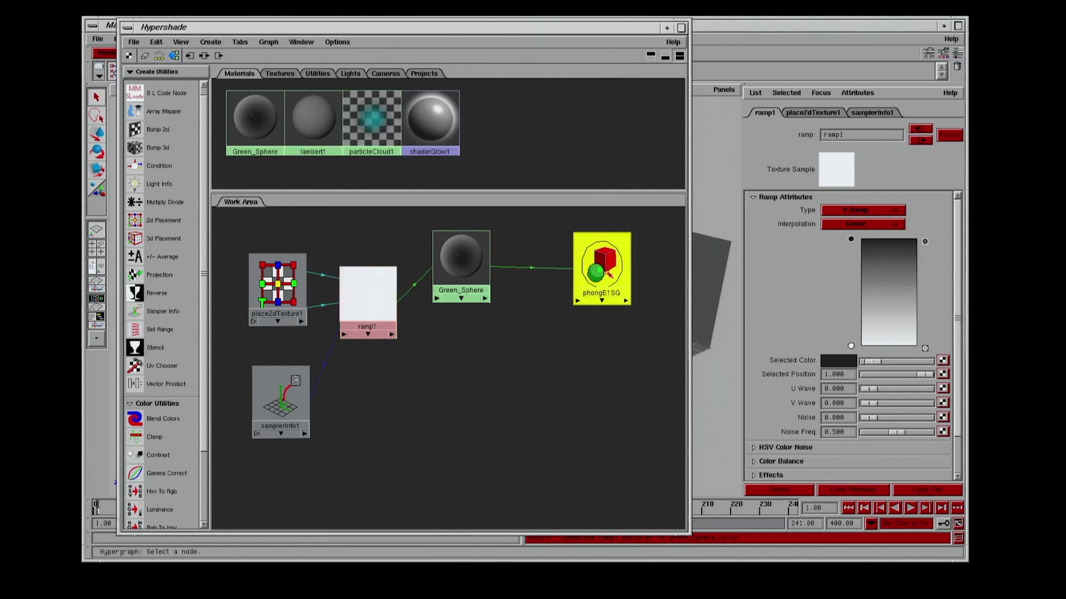
drag(456, 276, 478, 306)
drag(420, 282, 426, 317)
key(Delete)
Set Green_Sphere's Color to green with hue 120, saturation 1.000 and value about 0.72.
click(483, 288)
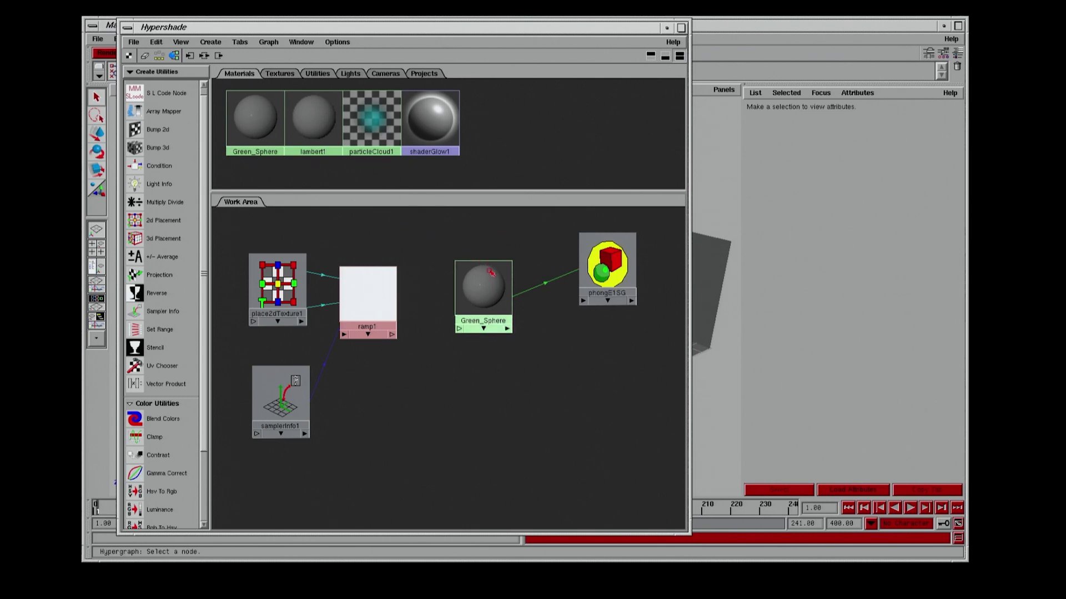
click(838, 223)
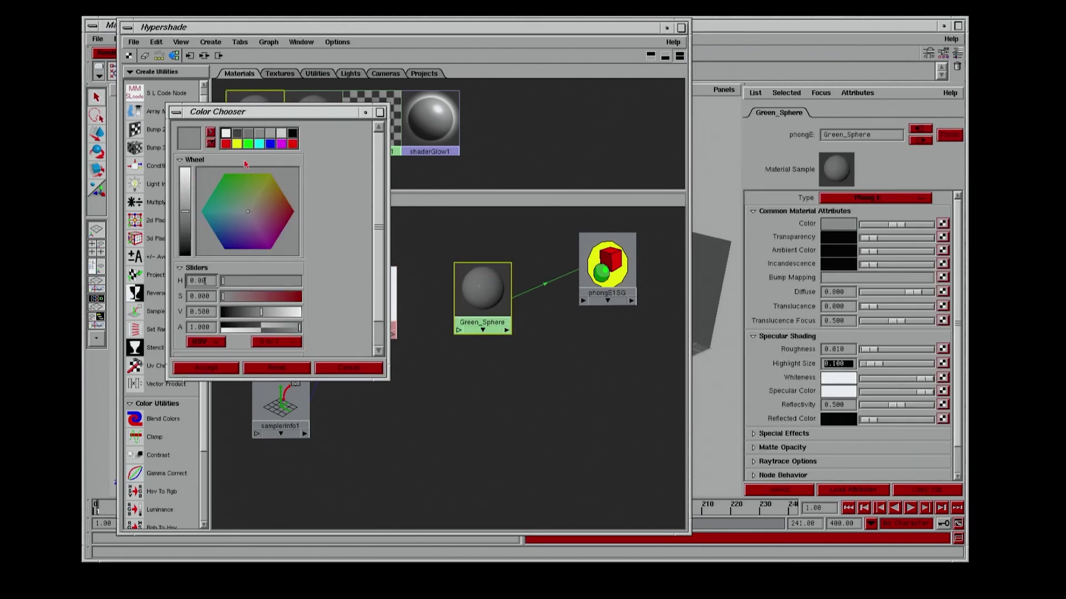
click(248, 145)
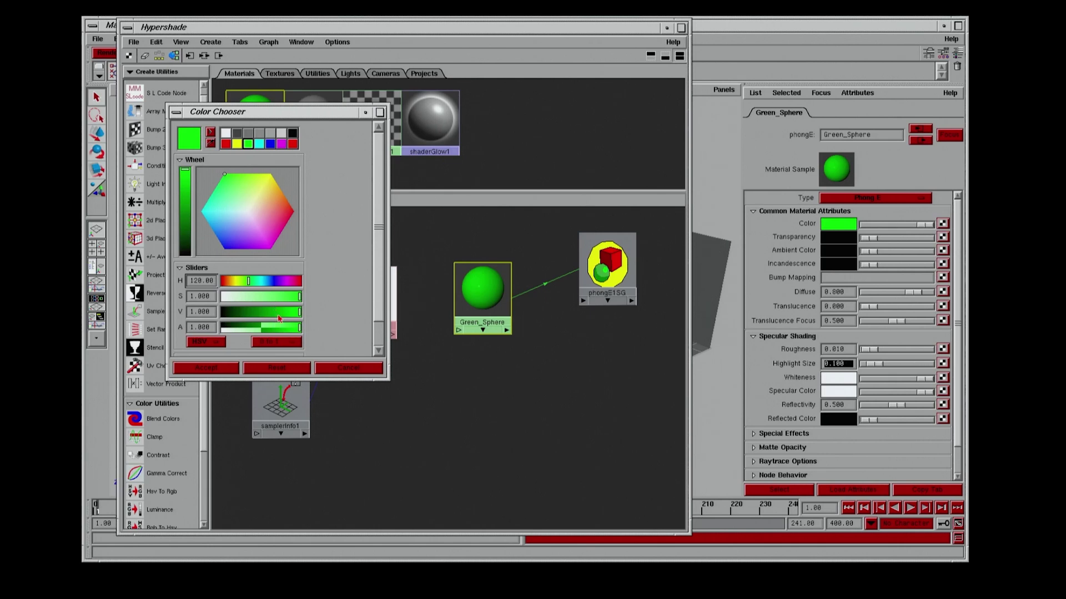
drag(279, 318, 275, 315)
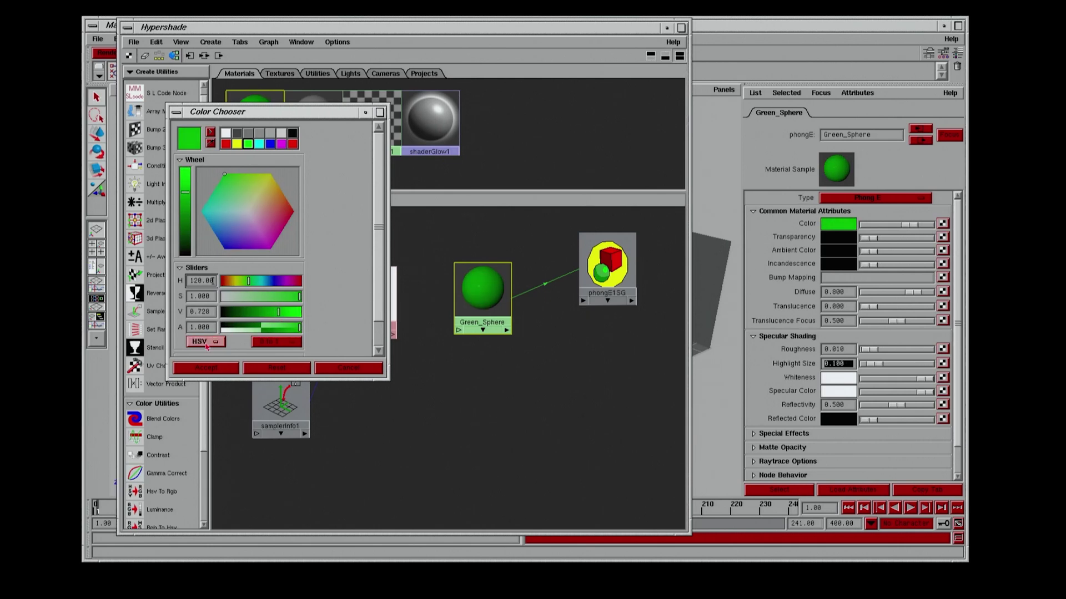
click(215, 368)
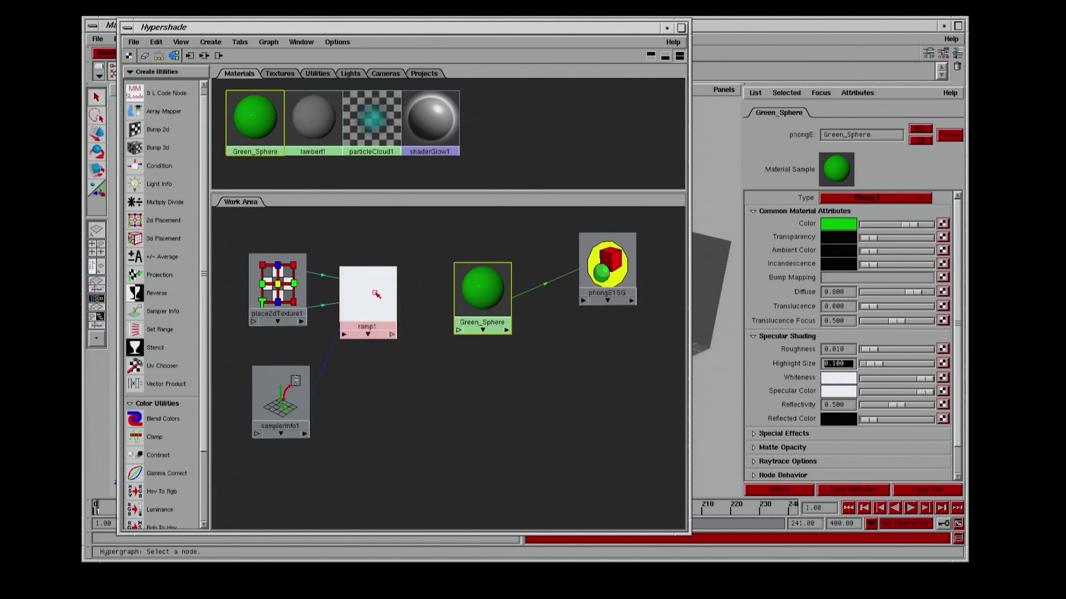
Connect the ramp to Green_Sphere's Specular Color and reload the material's attributes.
middle_drag(755, 351, 812, 398)
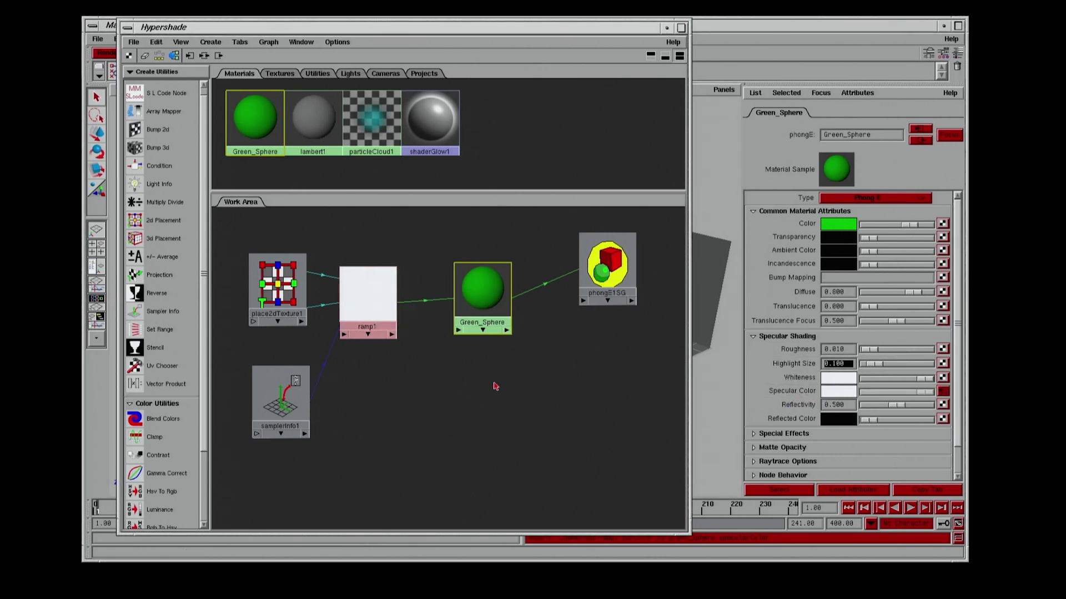
alt+middle_drag(470, 380, 441, 371)
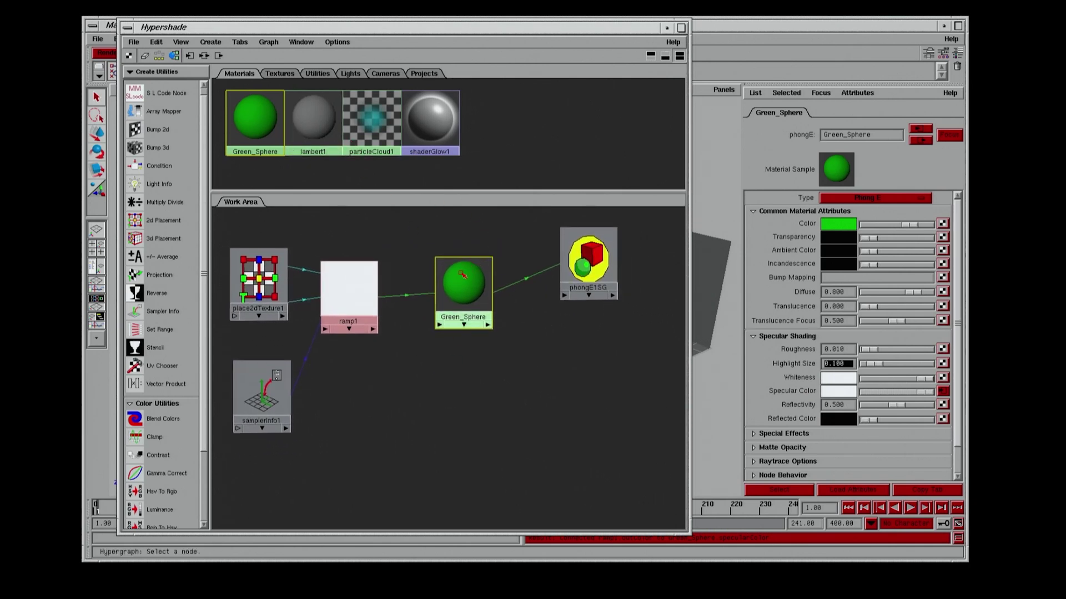
click(444, 243)
click(472, 262)
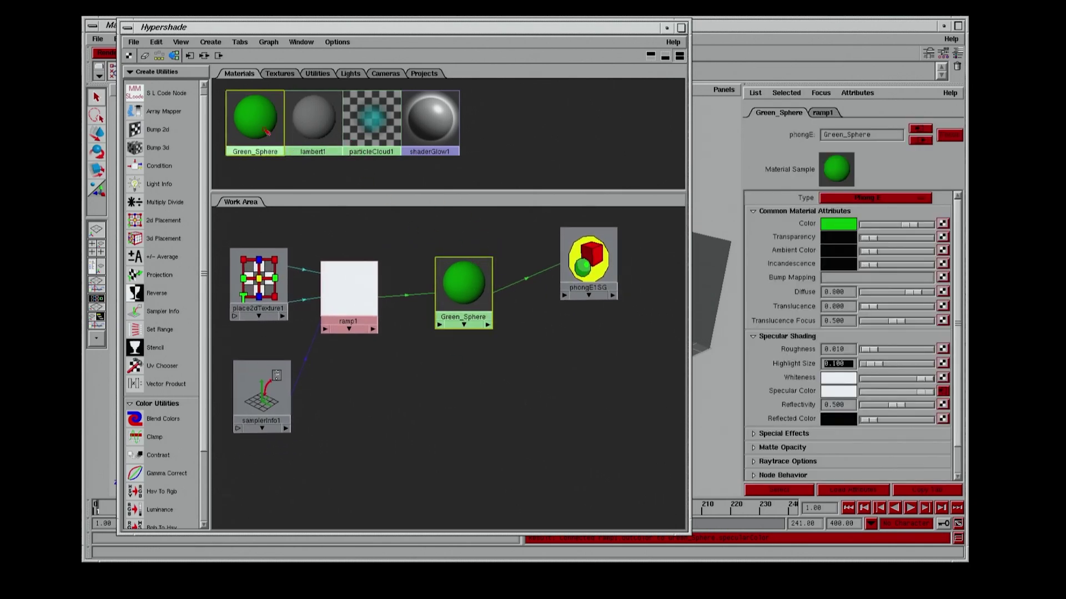
Duplicate Green_Sphere together with its shading network and rename the copy as the red cube material.
click(156, 42)
mouse_move(191, 123)
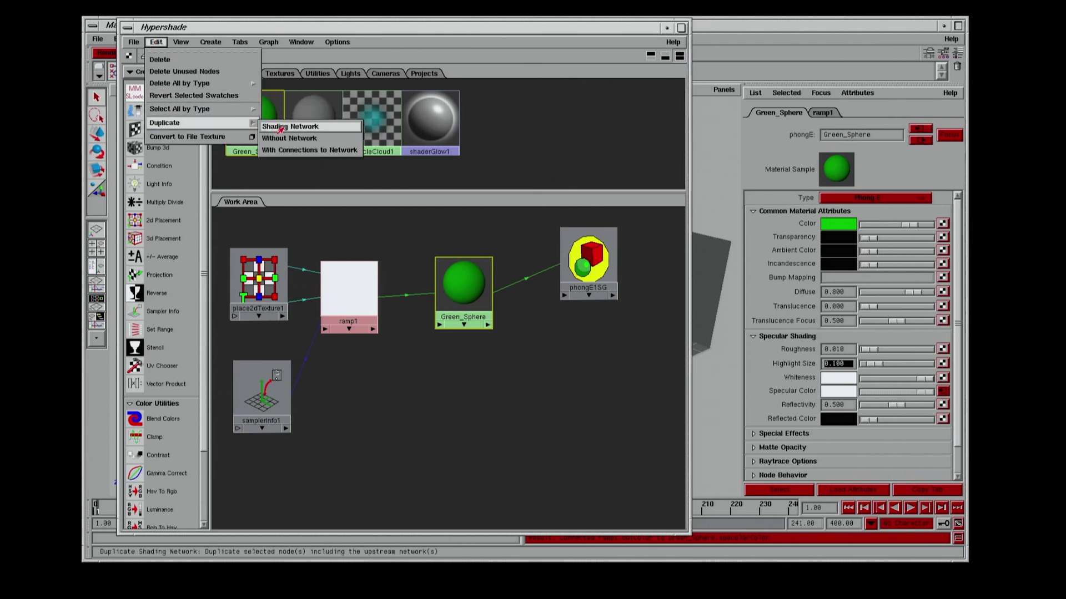
click(290, 127)
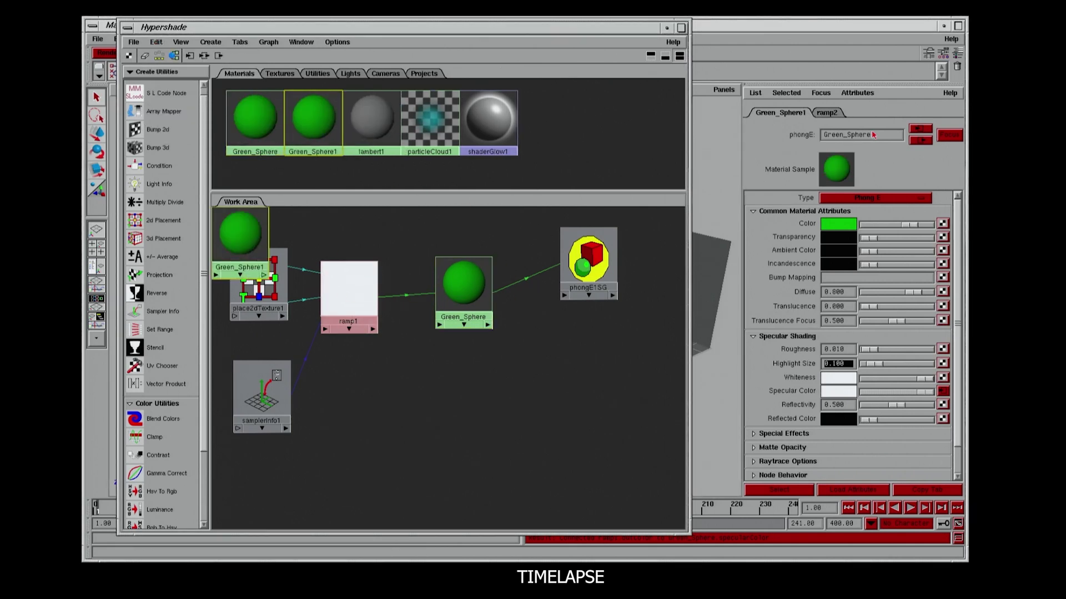
triple_click(862, 134)
text(Red_C_Sphere1)
key(Return)
key(BackSpace)
key(BackSpace)
key(BackSpace)
key(BackSpace)
key(BackSpace)
key(BackSpace)
key(BackSpace)
key(BackSpace)
Change the duplicated material's Color to red and assign it to the cube in the perspective view.
click(838, 223)
click(206, 367)
alt+middle_drag(361, 244, 413, 295)
drag(333, 27, 794, 53)
middle_drag(774, 144, 522, 314)
drag(786, 54, 539, 71)
click(887, 71)
Assign a new material named Floor to the plane, map a checker texture to its Color and display textures.
click(611, 309)
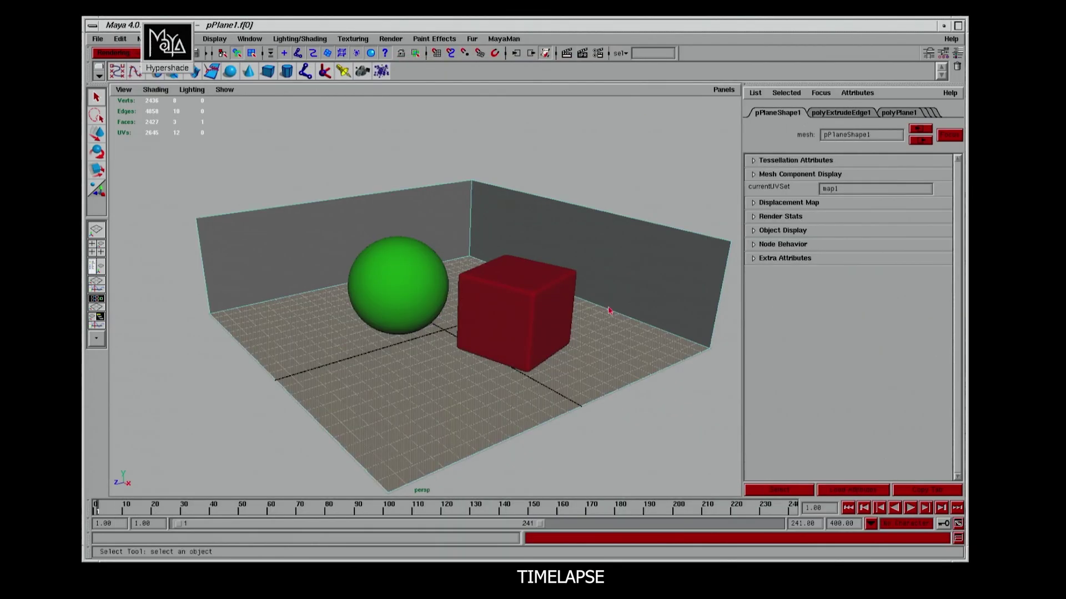
right_drag(588, 361, 777, 422)
double_click(862, 135)
text(Floor)
key(Return)
click(943, 223)
click(590, 210)
key(6)
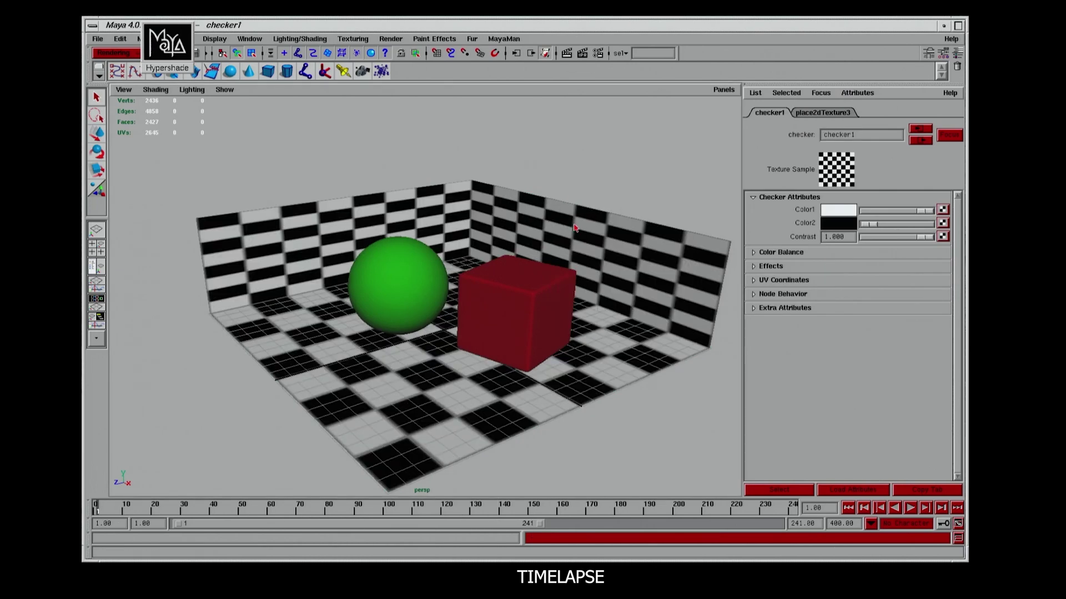
Select the plane's two wall faces in plain shaded display and extract them as separate pieces with the Modeling polygon tools.
right_drag(580, 222, 580, 266)
click(600, 255)
shift+click(338, 238)
key(5)
click(527, 208)
click(877, 112)
right_drag(410, 222, 411, 258)
click(356, 233)
shift+click(588, 239)
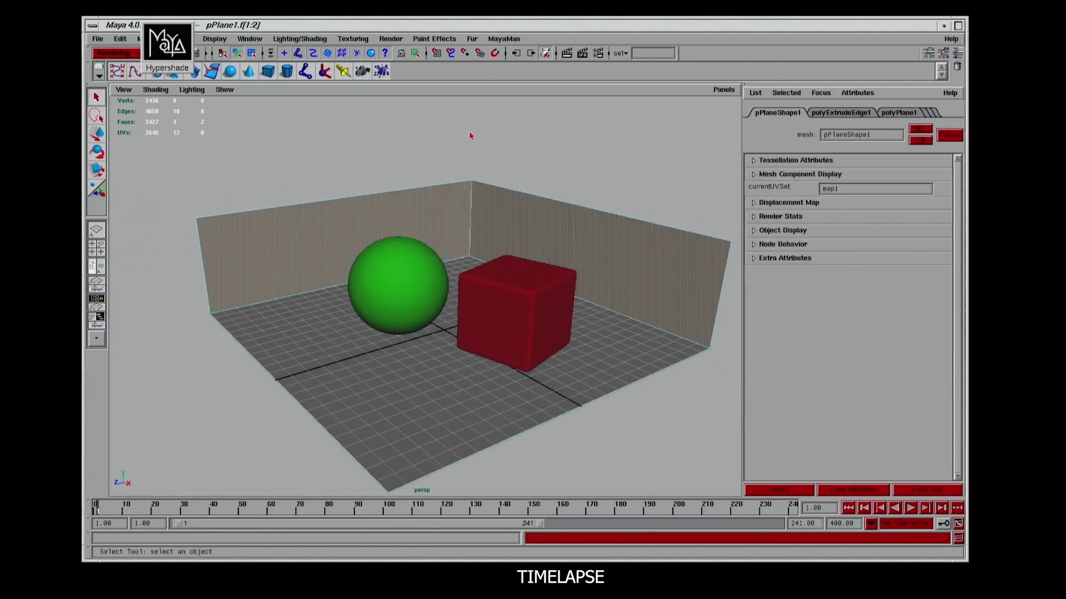
drag(167, 42, 759, 42)
click(121, 53)
click(120, 29)
click(475, 39)
click(476, 243)
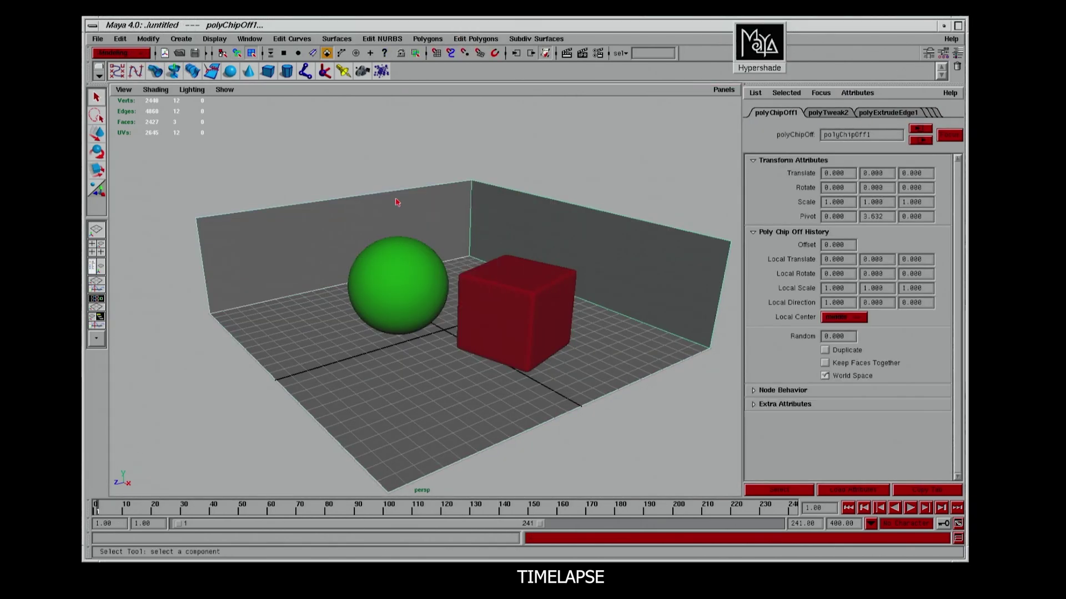
Return the plane to object selection, show the Outliner beside the perspective view and expand the pPlane1 group.
right_drag(398, 202, 422, 181)
click(397, 202)
click(96, 267)
click(114, 158)
Assign the checkered Floor material to the separated floor piece only and display textures in the viewport.
click(550, 229)
click(507, 361)
right_drag(507, 361, 666, 510)
key(6)
alt+middle_drag(550, 256, 526, 265)
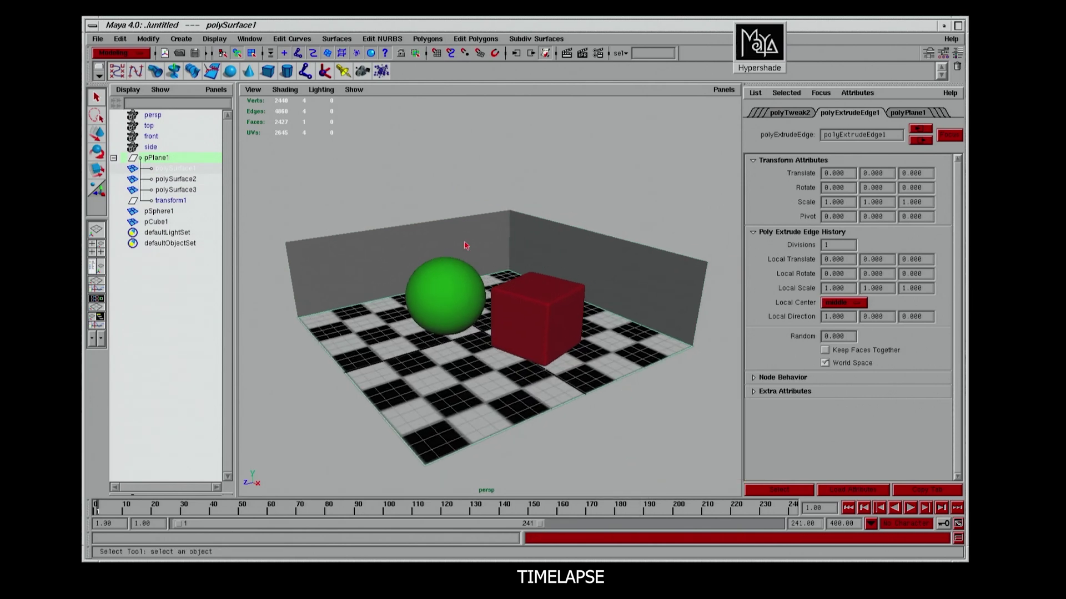
Check the separated wall piece and frame the sphere, cube and room corner in the perspective view.
click(489, 242)
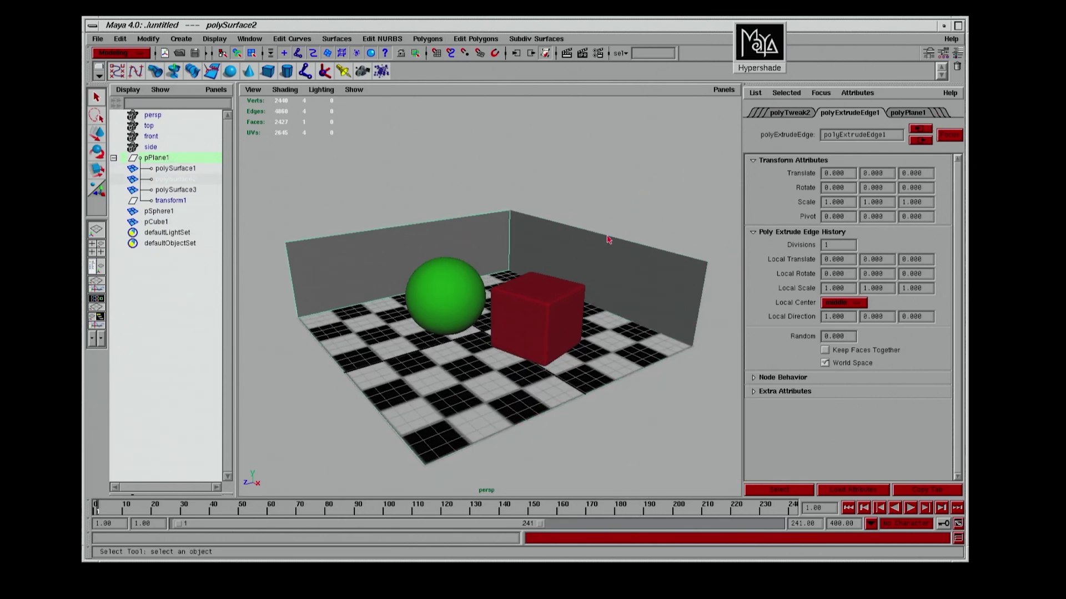
click(574, 219)
alt+drag(573, 219, 534, 213)
alt+middle_drag(550, 211, 551, 212)
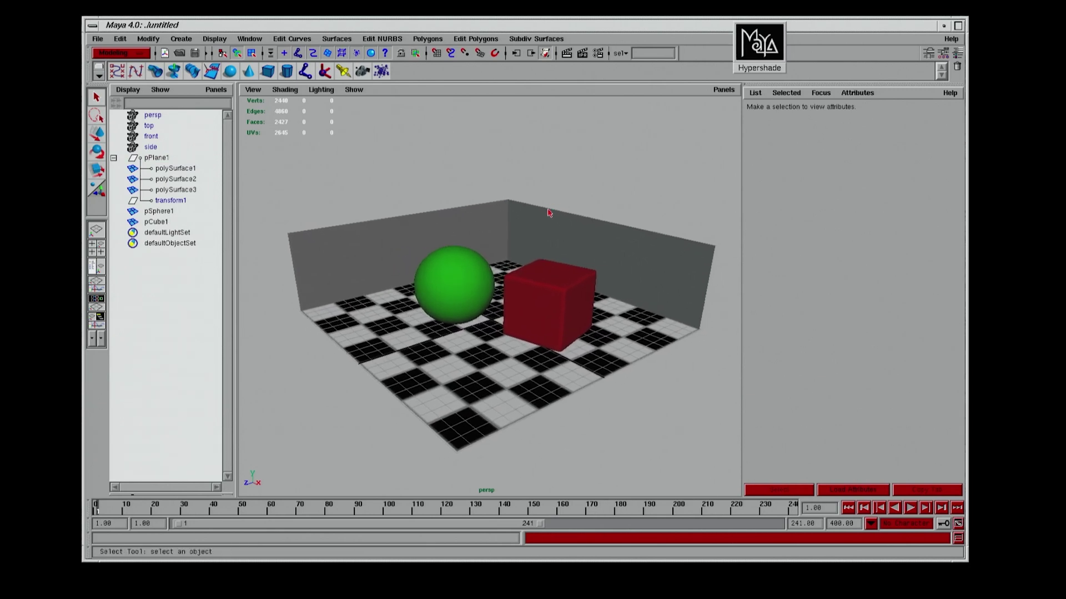
alt+drag(552, 213, 541, 213)
alt+right_click(540, 211)
click(550, 194)
mouse_move(552, 192)
alt+right_down()
mouse_move(536, 200)
mouse_move(552, 198)
alt+right_up()
mouse_move(552, 199)
alt+middle_down()
mouse_move(558, 188)
mouse_move(542, 183)
mouse_move(538, 200)
alt+middle_up()
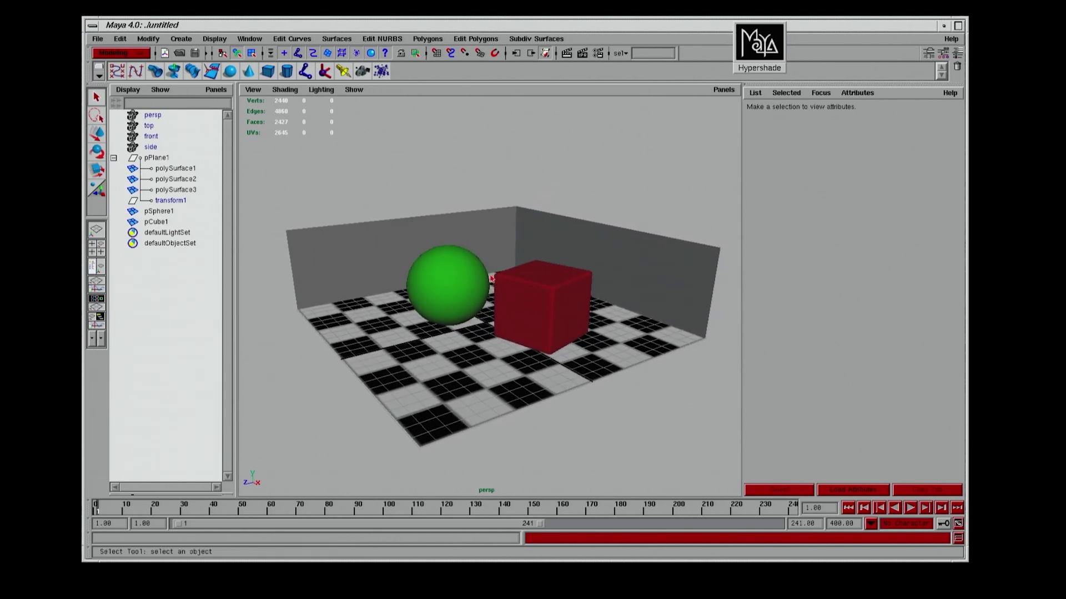
alt+drag(521, 233, 521, 224)
alt+drag(591, 235, 597, 235)
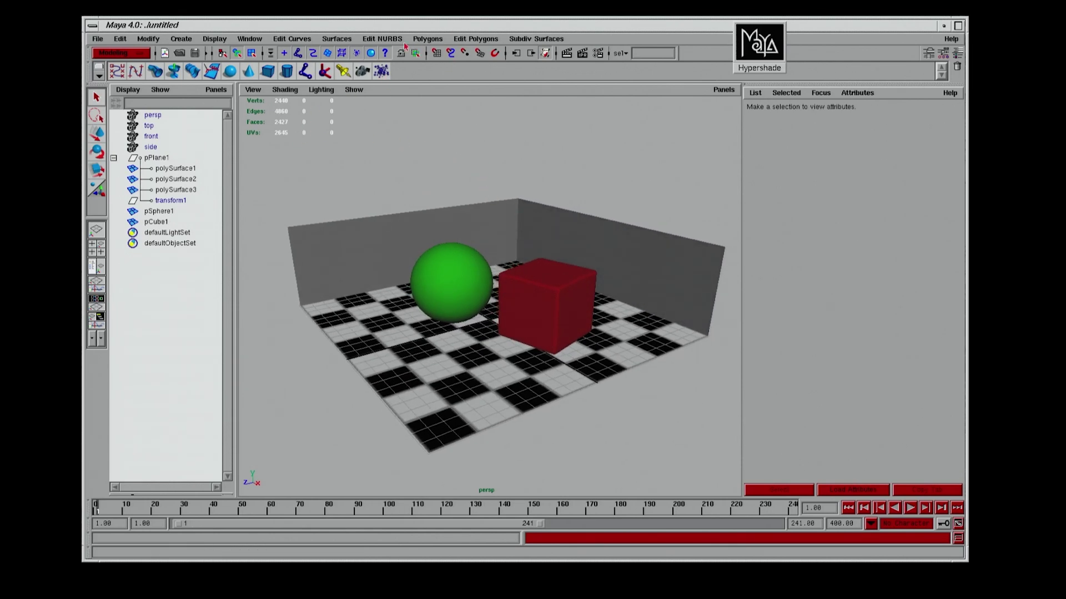
Create an area light and move it up above the room beside the wall behind the sphere.
click(189, 40)
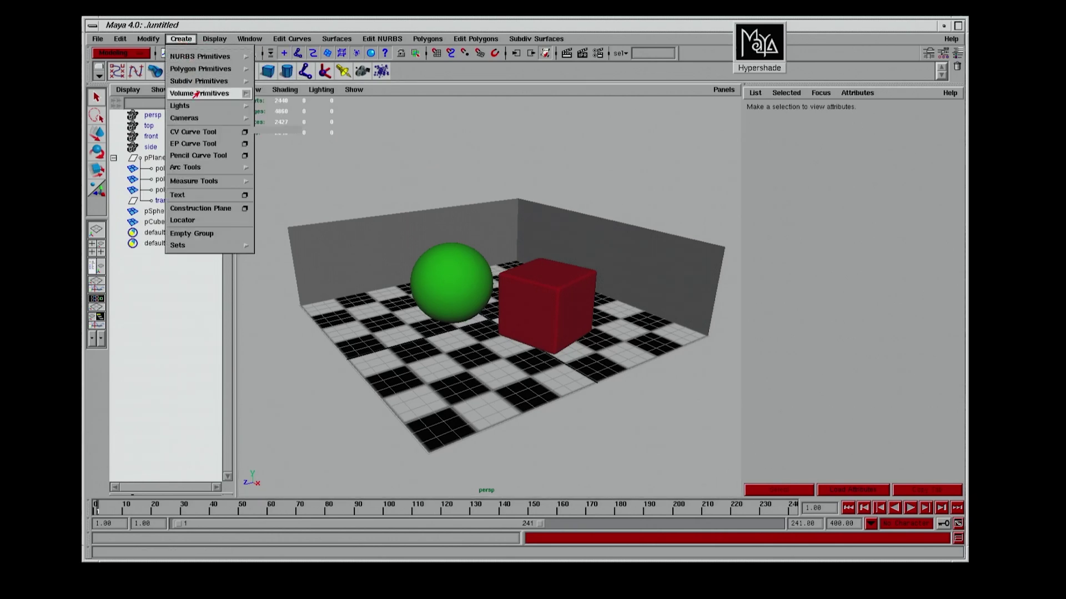
mouse_move(219, 106)
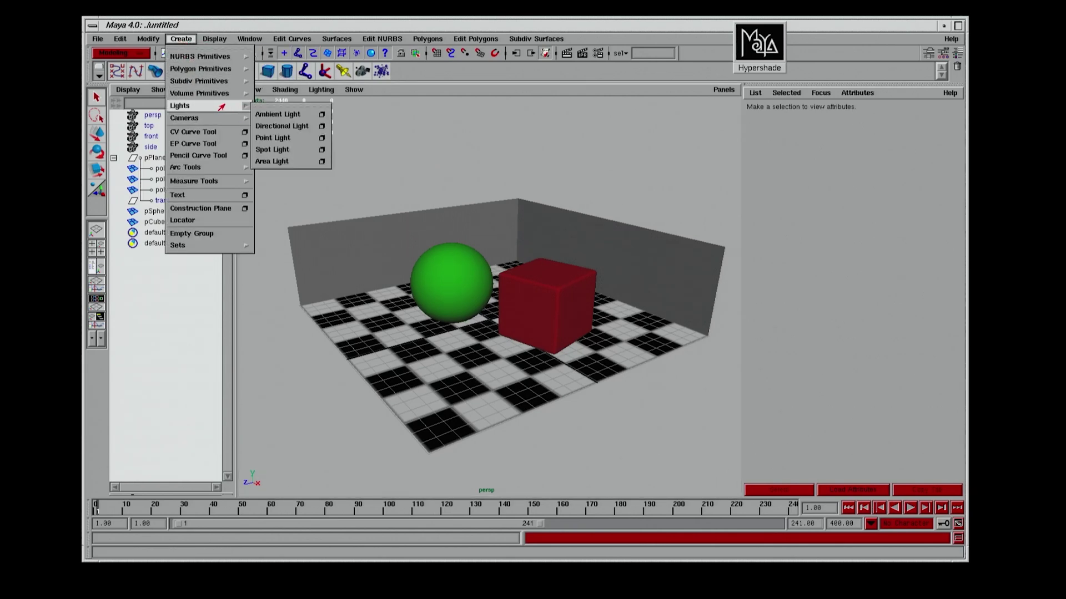
click(276, 161)
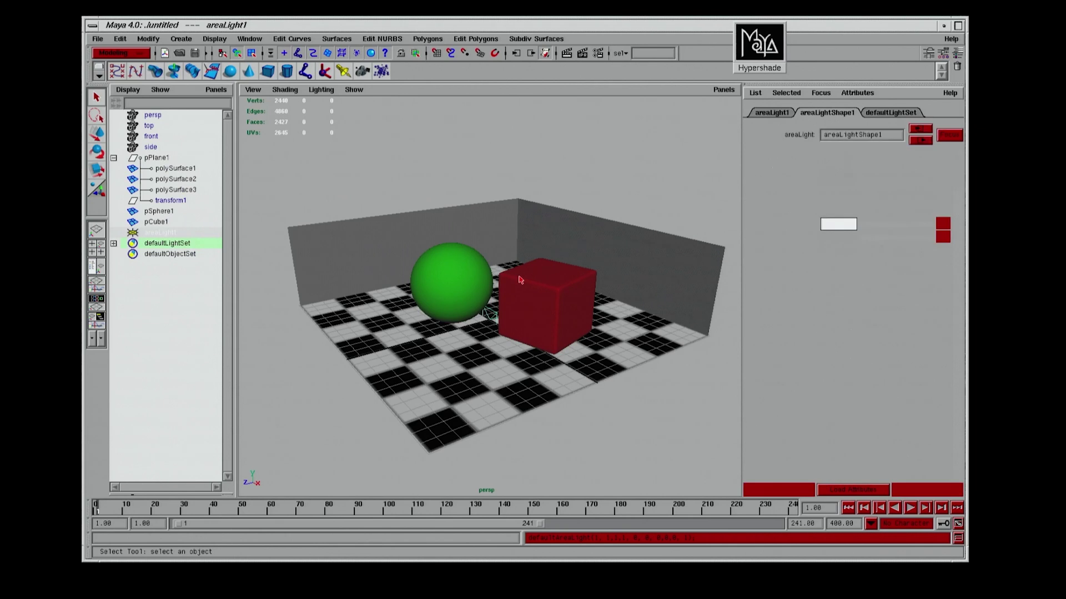
drag(514, 333, 292, 186)
Rotate the area light about -30 degrees around X to tilt it downward and scale it up uniformly.
key(e)
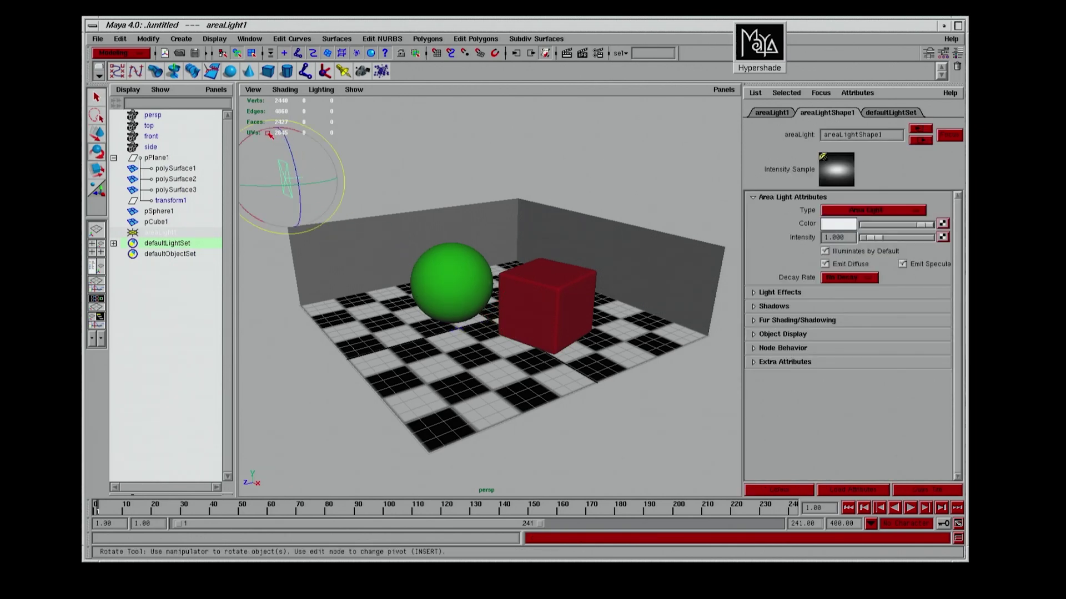
mouse_move(264, 130)
mouse_down()
mouse_move(294, 134)
mouse_move(282, 129)
mouse_up()
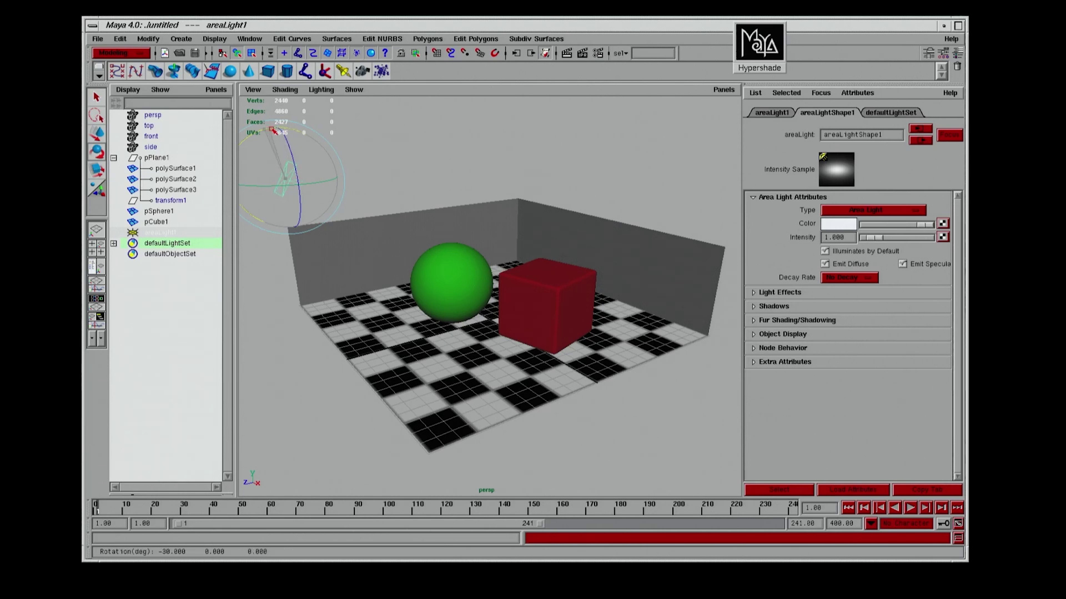
key(r)
drag(283, 179, 371, 212)
key(q)
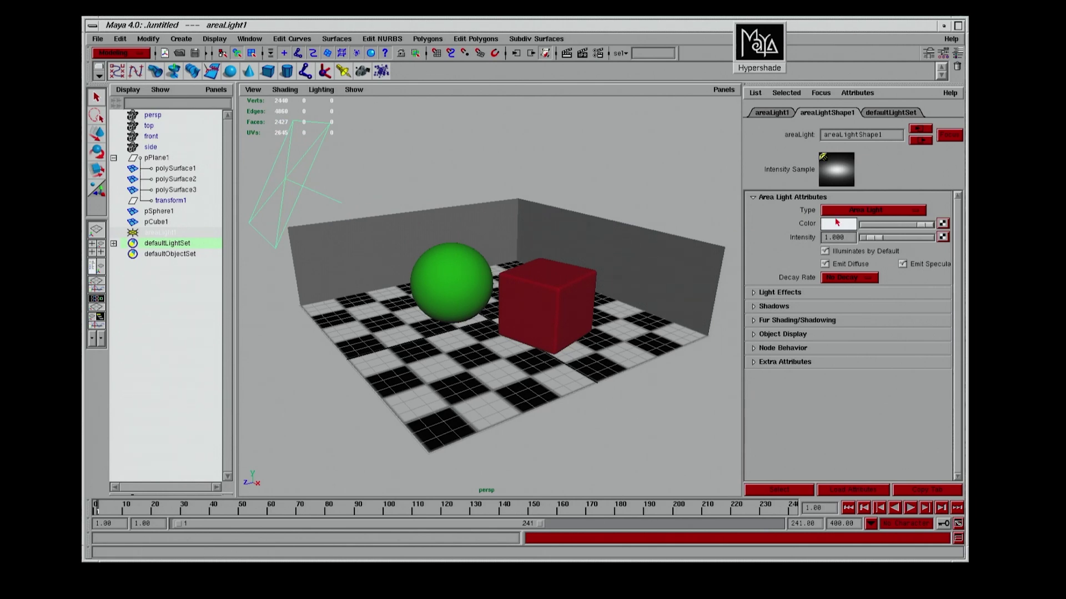
Set the area light's decay rate to Linear and its intensity to 20.
click(849, 278)
click(849, 292)
double_click(847, 237)
text(20)
key(Return)
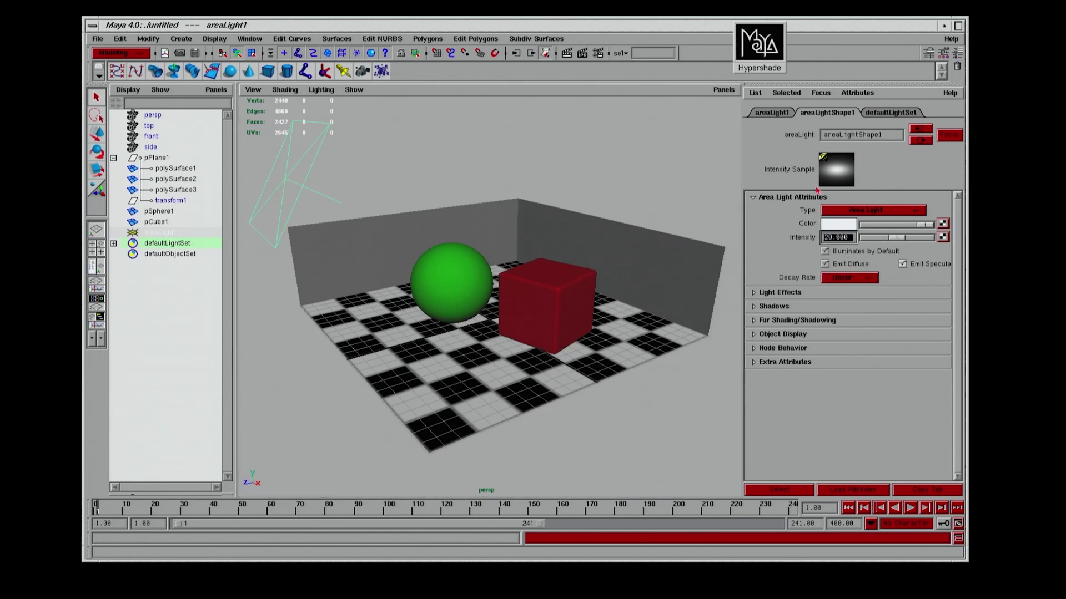
Enable ray trace shadows on the area light and set the shadow rays to 8.
click(775, 307)
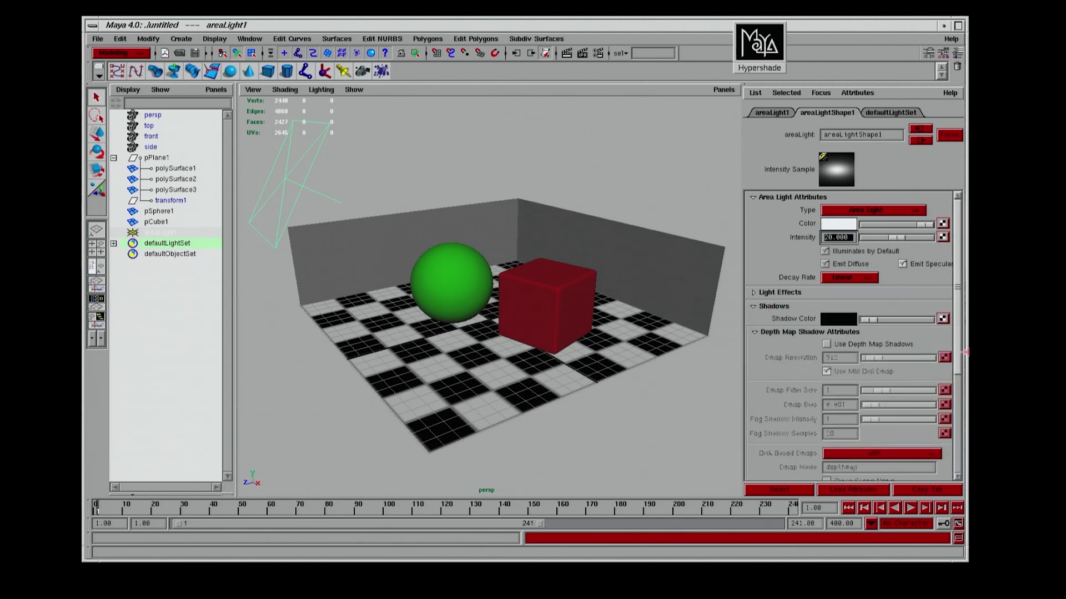
drag(963, 353, 959, 457)
click(827, 387)
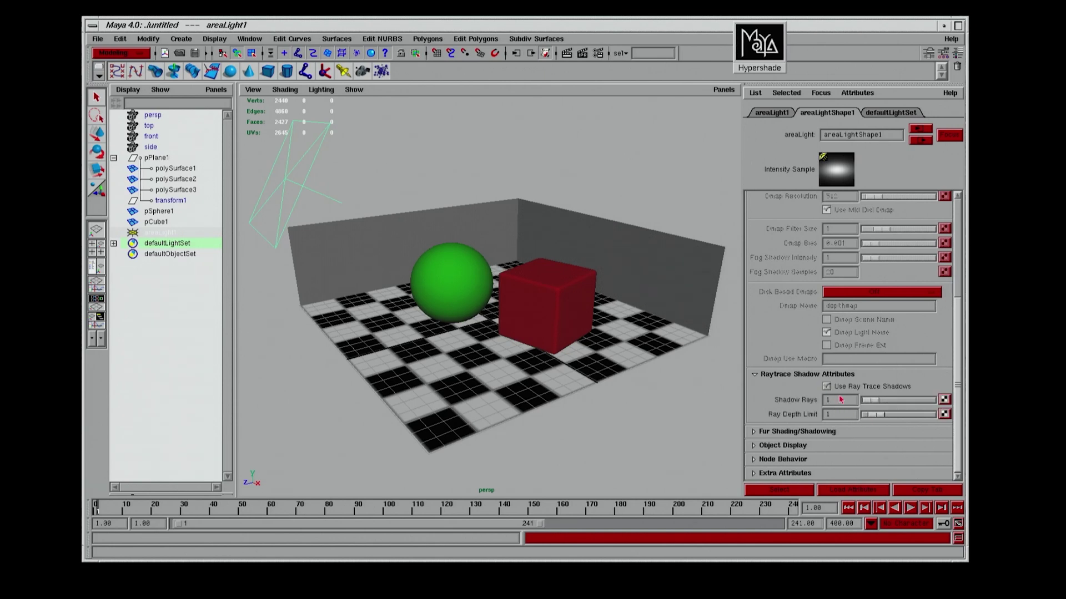
drag(871, 400, 877, 401)
double_click(840, 400)
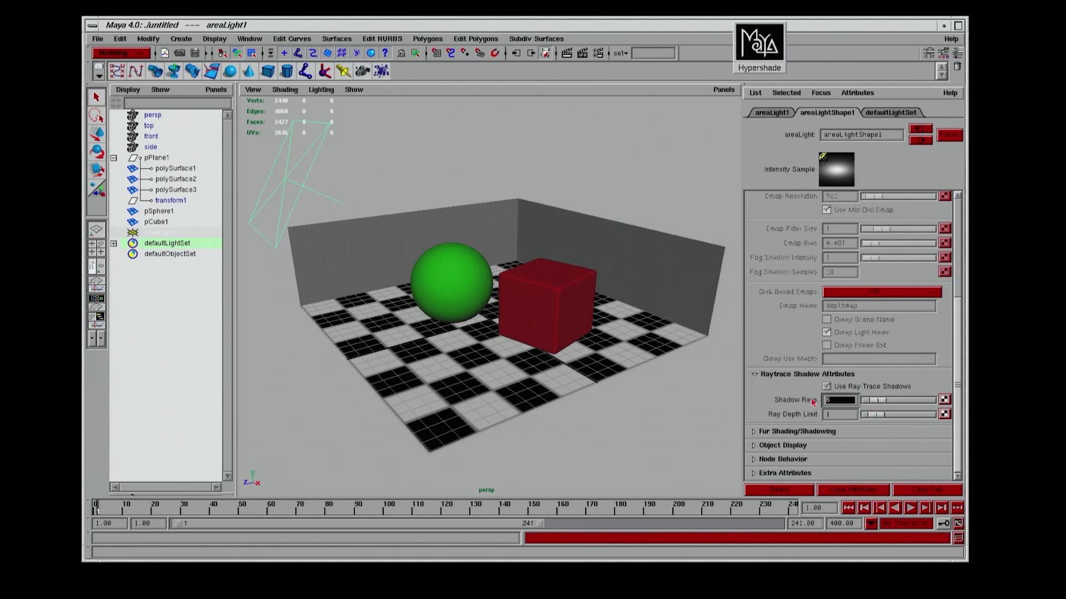
text(8)
key(Return)
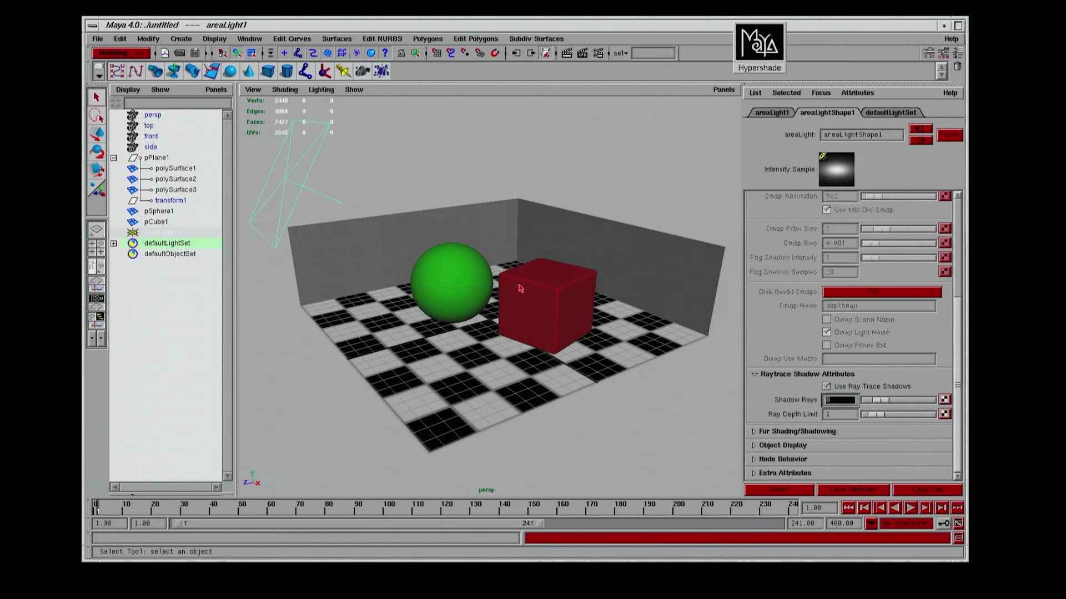
Save the scene as Mayaman_Basic_001 in the default project's scenes folder.
mouse_move(465, 289)
alt+mouse_down()
mouse_move(466, 303)
mouse_move(494, 301)
mouse_move(479, 303)
alt+mouse_up()
alt+middle_drag(478, 300, 478, 303)
alt+drag(481, 285, 478, 289)
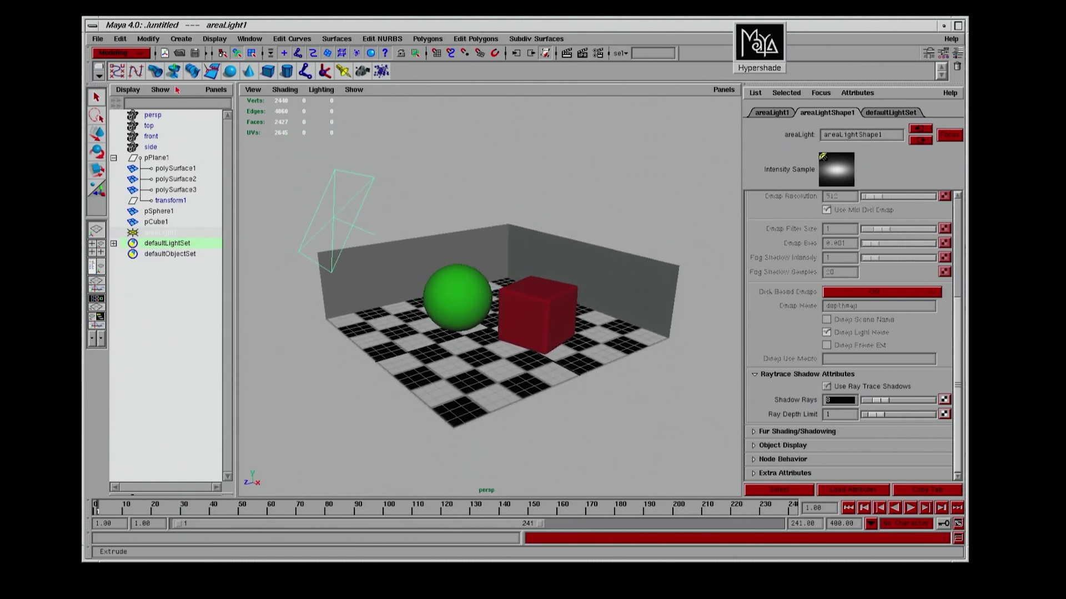
click(97, 39)
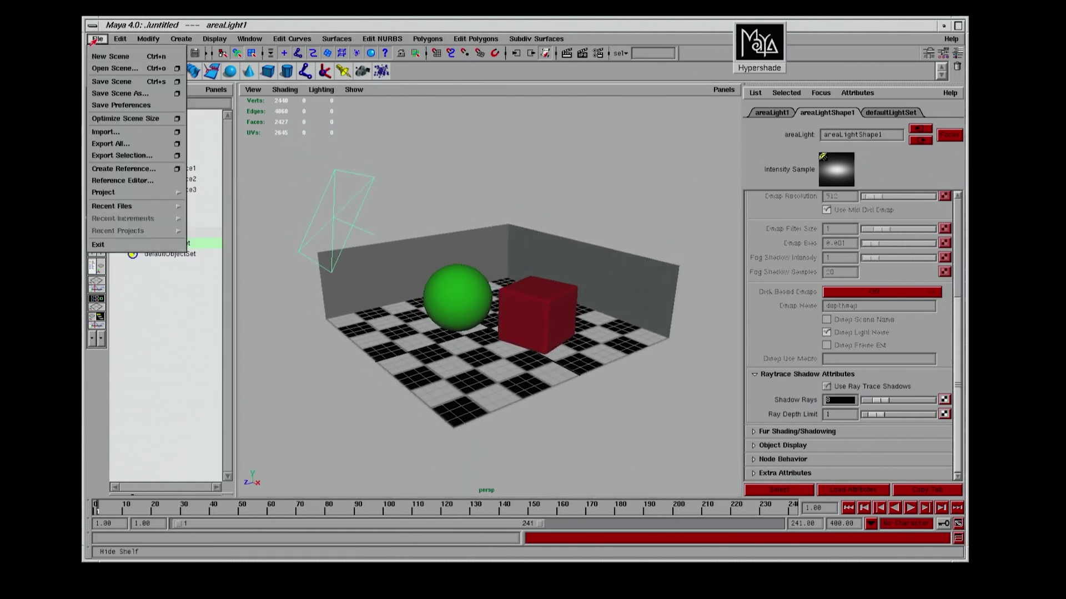
click(113, 90)
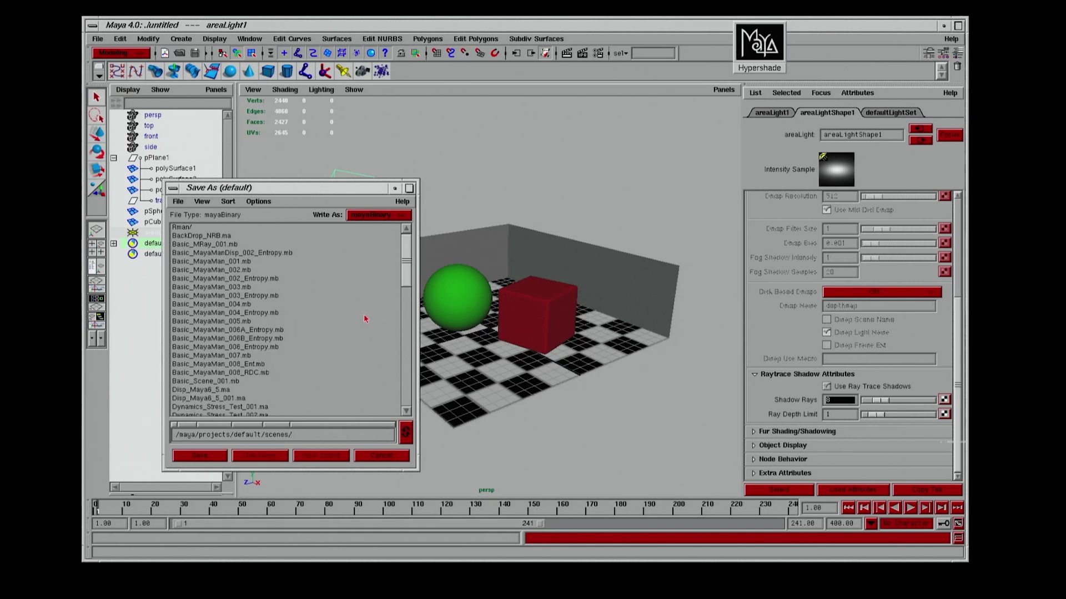
text(Mayanan_Basic_001)
key(Return)
Switch to the Rendering menu set and choose Exluna - entropy as the renderer in the MayaMan global options.
alt+drag(416, 306, 418, 300)
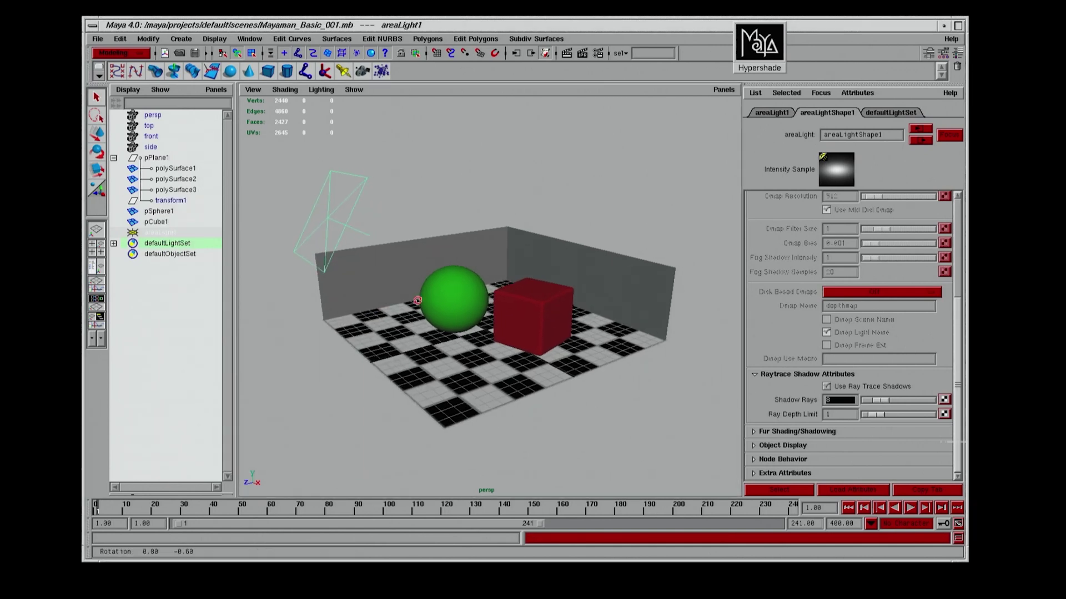
alt+right_drag(346, 98, 575, 145)
alt+middle_drag(575, 145, 581, 132)
alt+drag(582, 135, 581, 145)
click(119, 53)
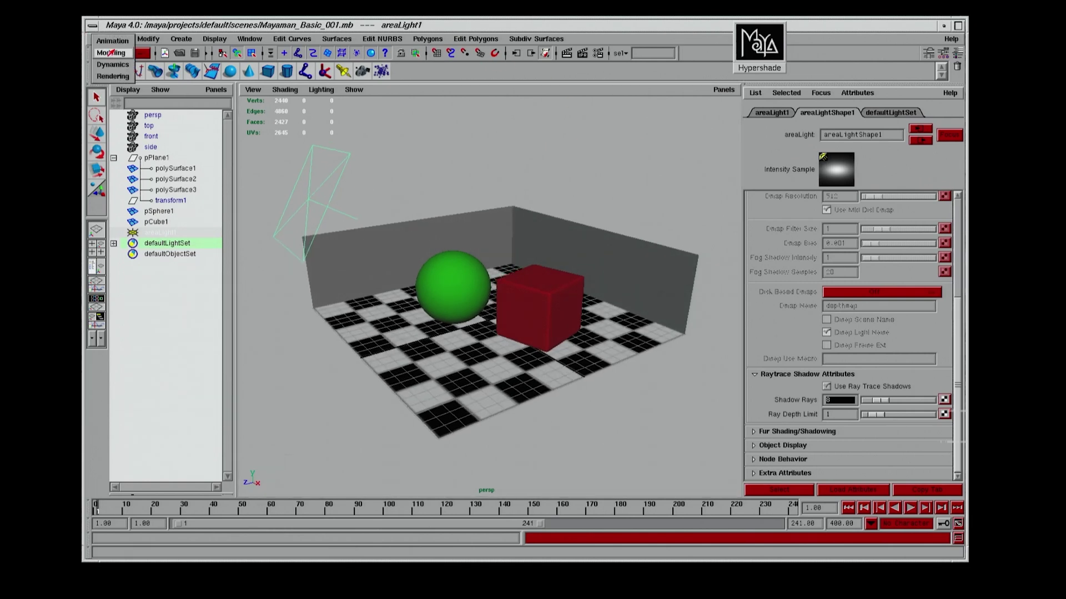
click(113, 76)
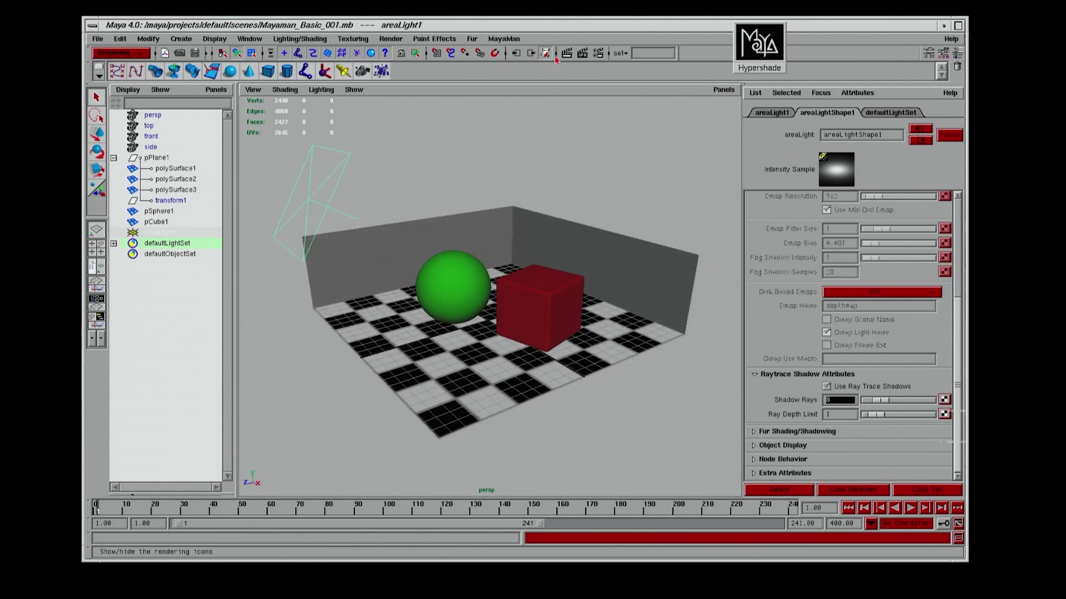
click(503, 38)
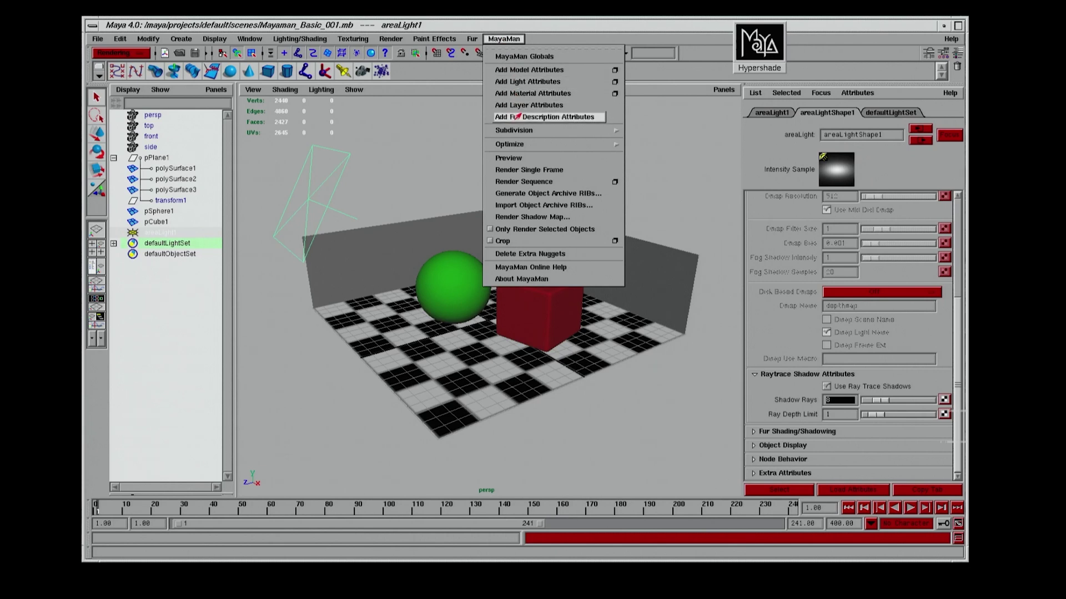
click(520, 57)
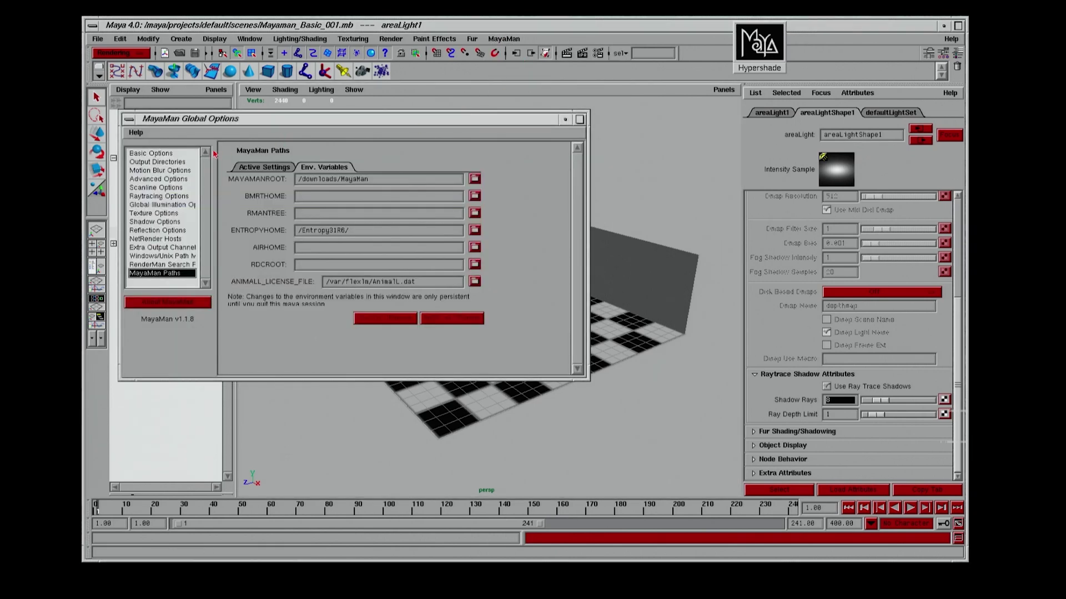
click(184, 155)
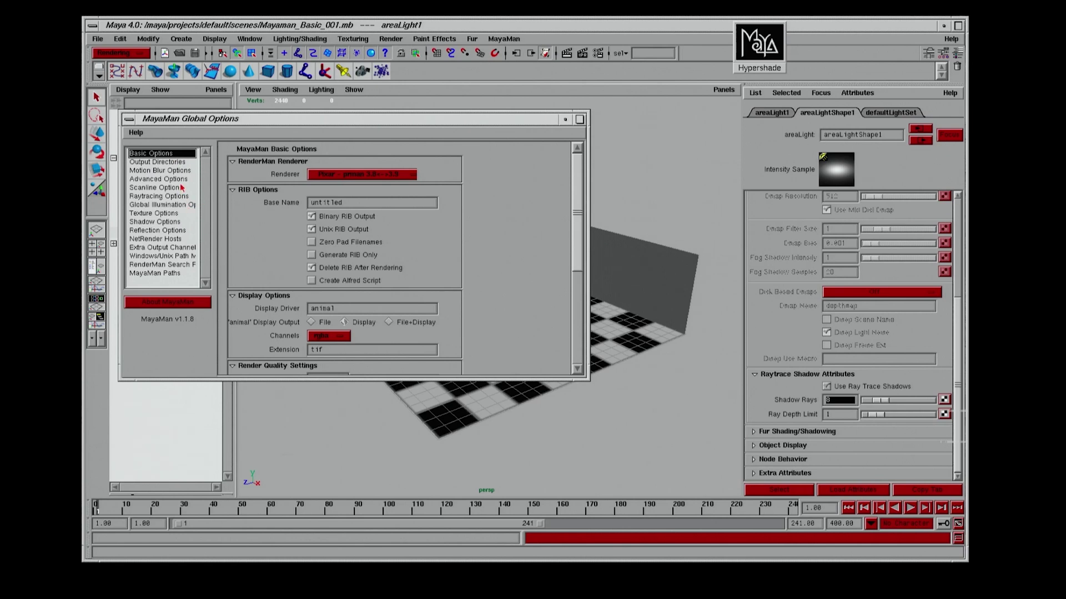
click(387, 176)
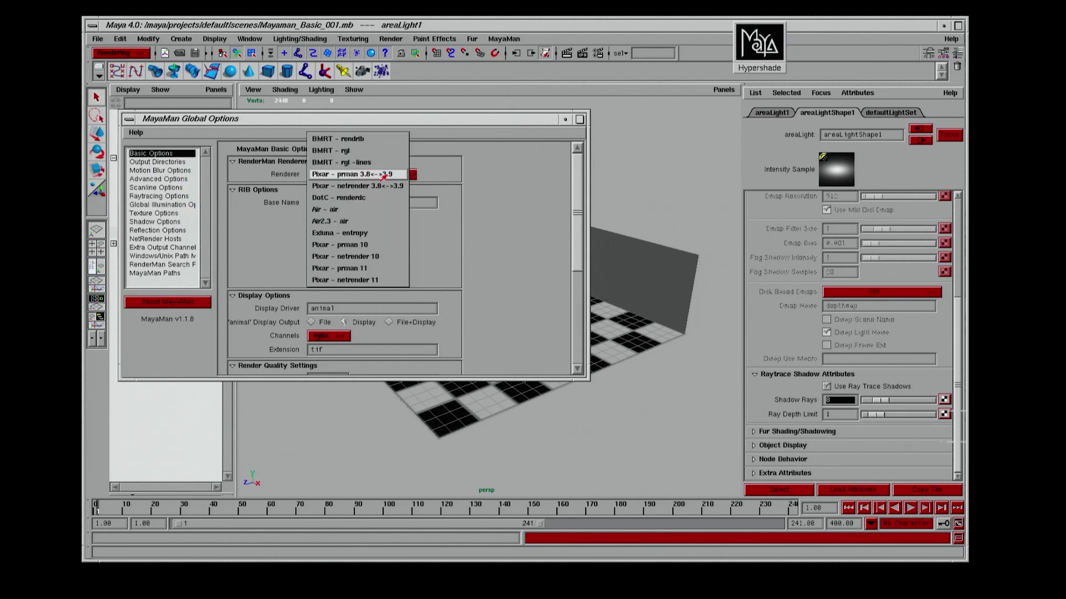
click(375, 235)
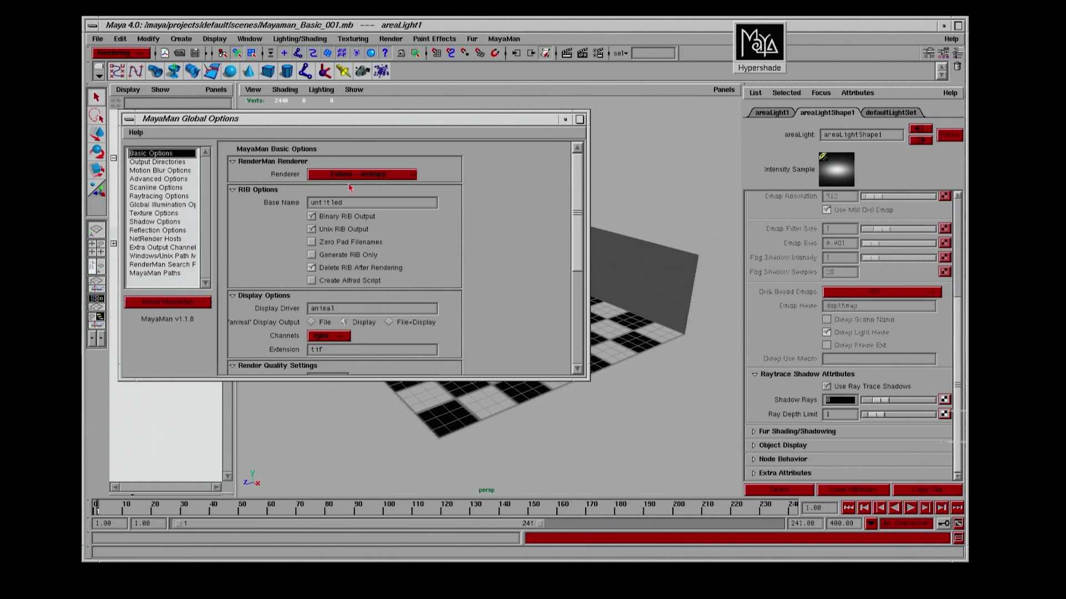
Review the MayaMan output directory, motion blur, advanced, scanline, raytracing and path settings, and close the global options.
click(176, 163)
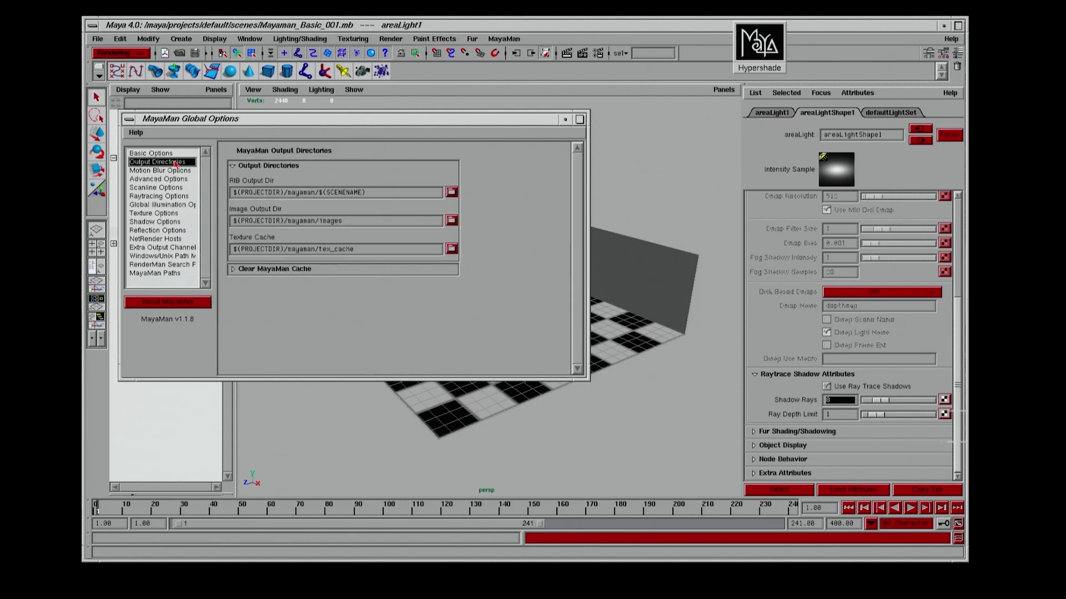
click(175, 171)
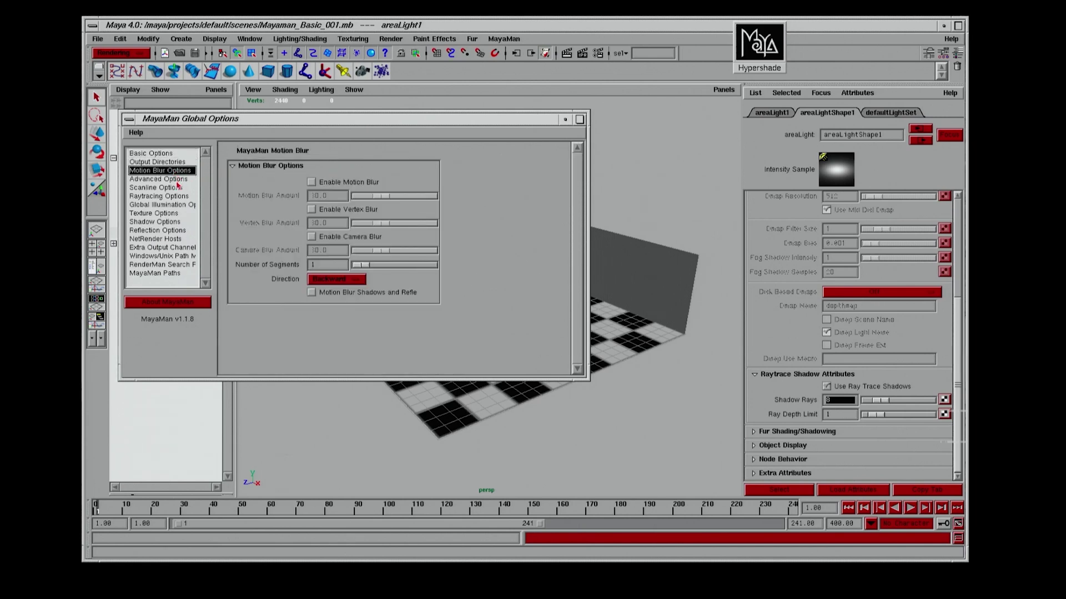
click(177, 180)
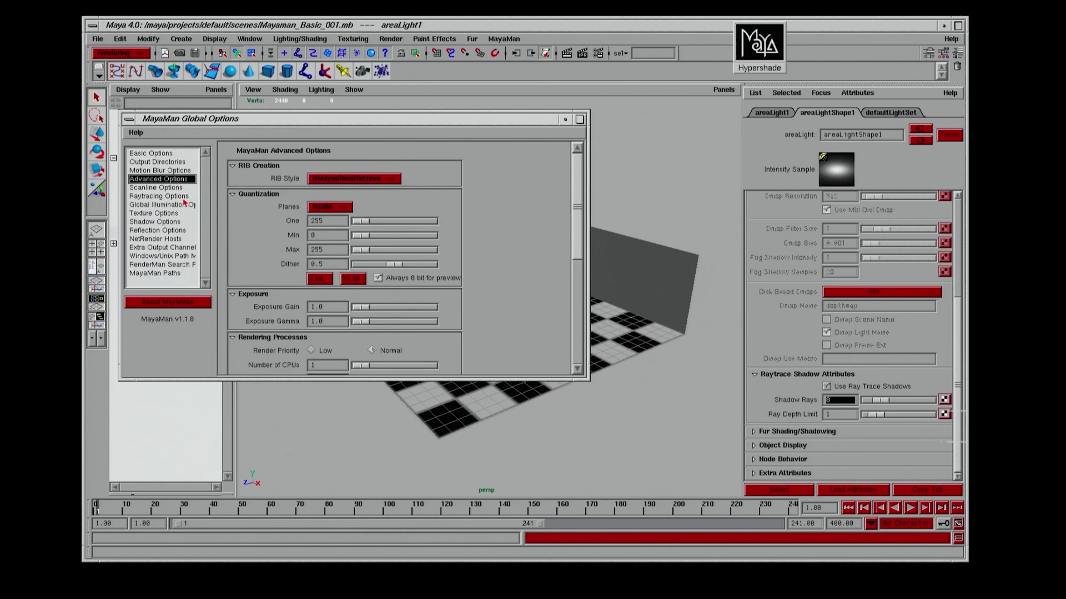
click(169, 188)
click(172, 197)
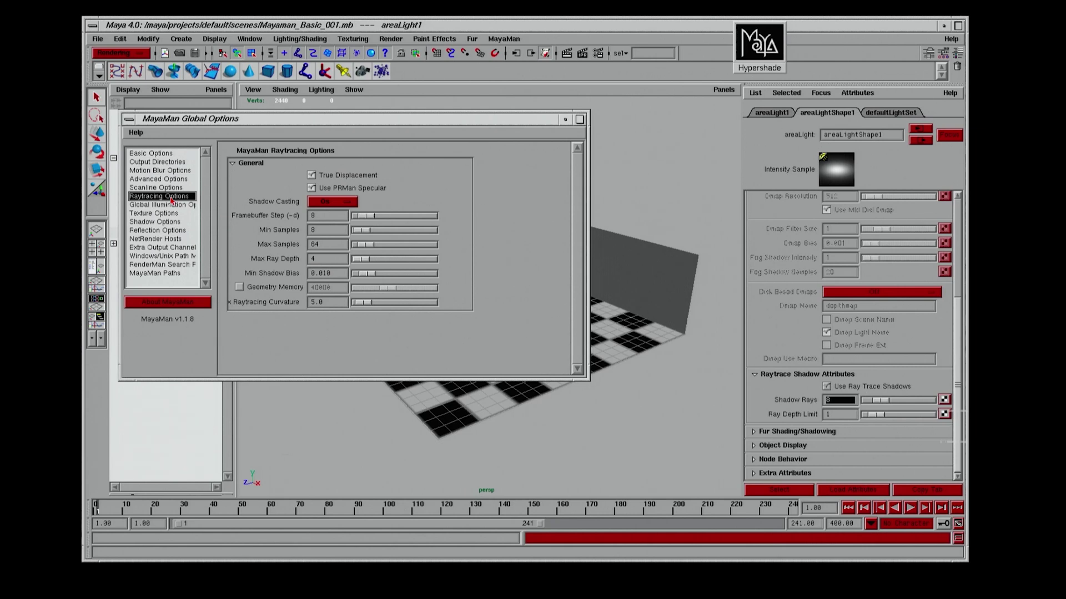
click(171, 274)
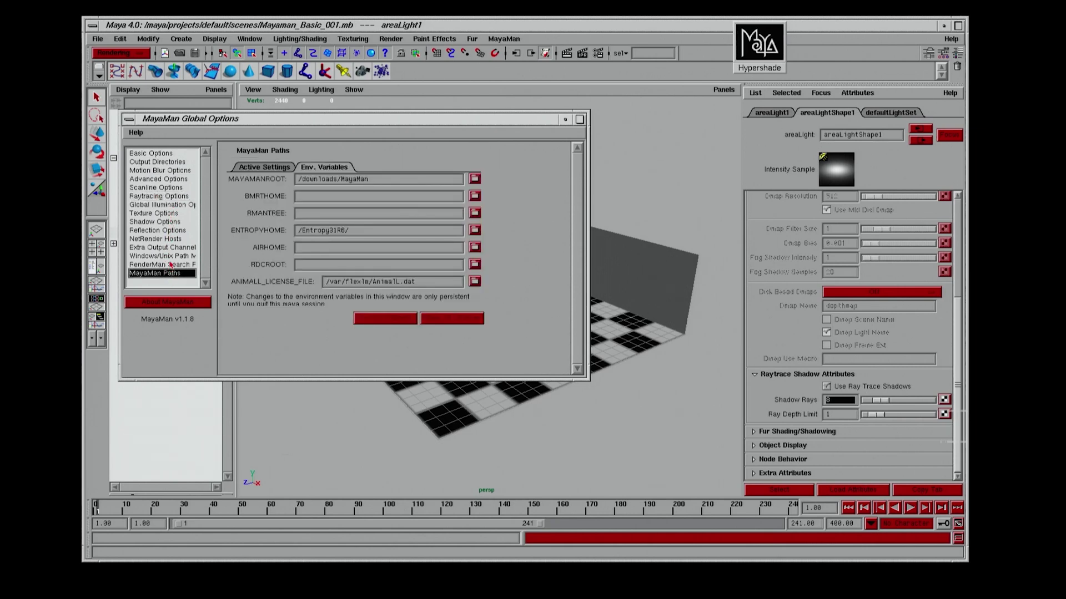
click(129, 119)
click(155, 225)
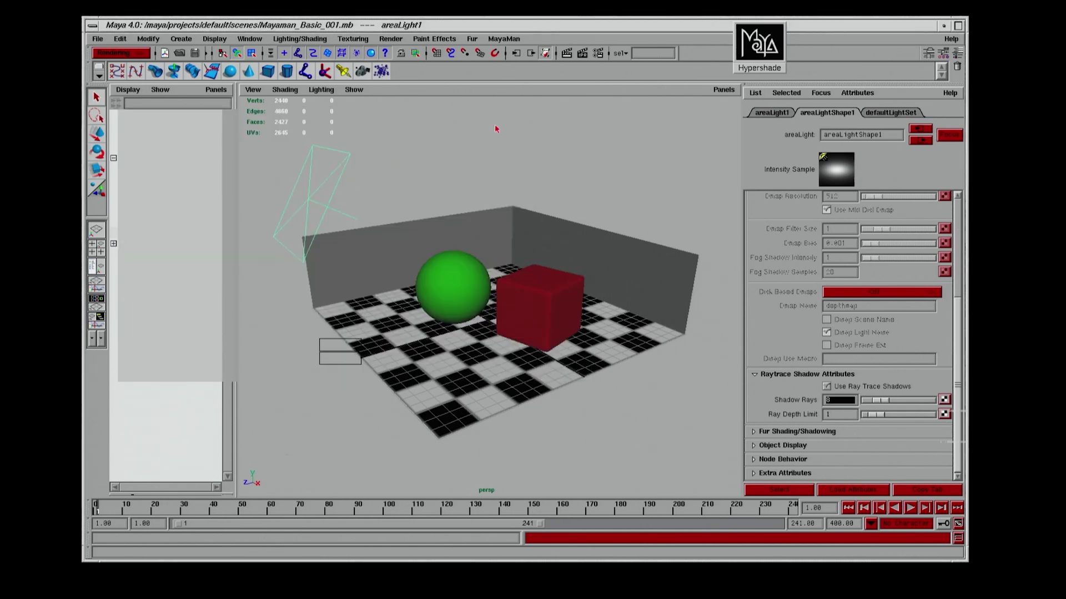
Shrink the Maya window and move the winterm terminal beside it so its output can be seen.
click(504, 39)
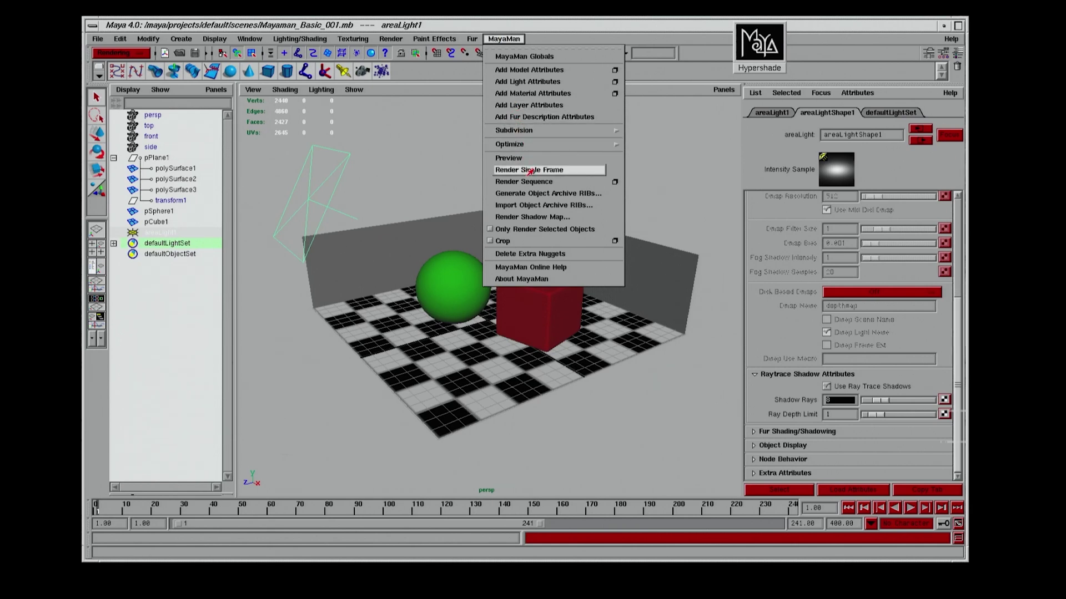
click(834, 101)
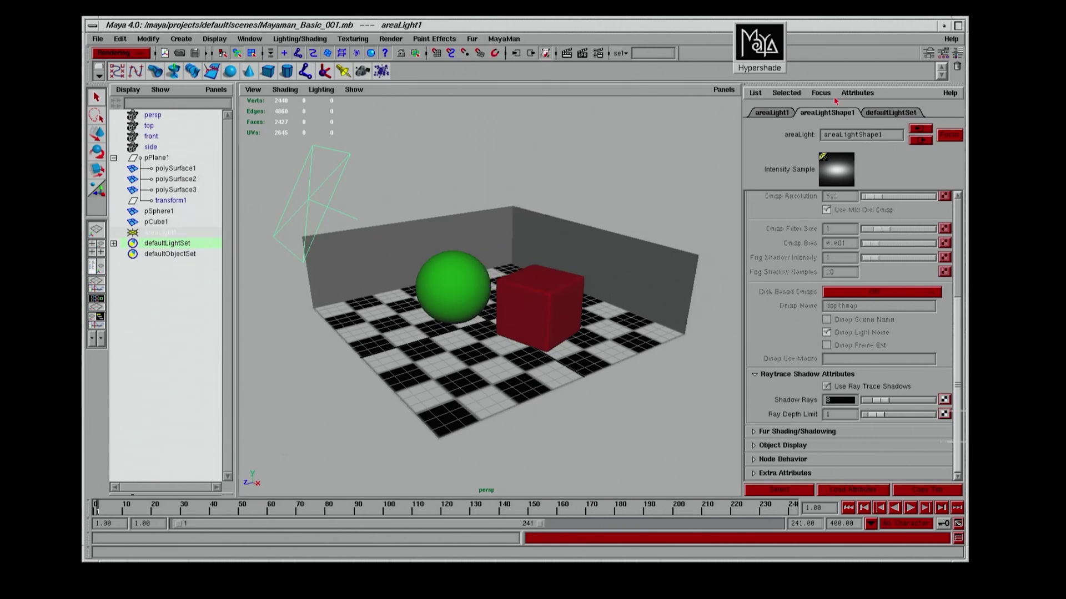
click(959, 26)
drag(276, 33, 316, 26)
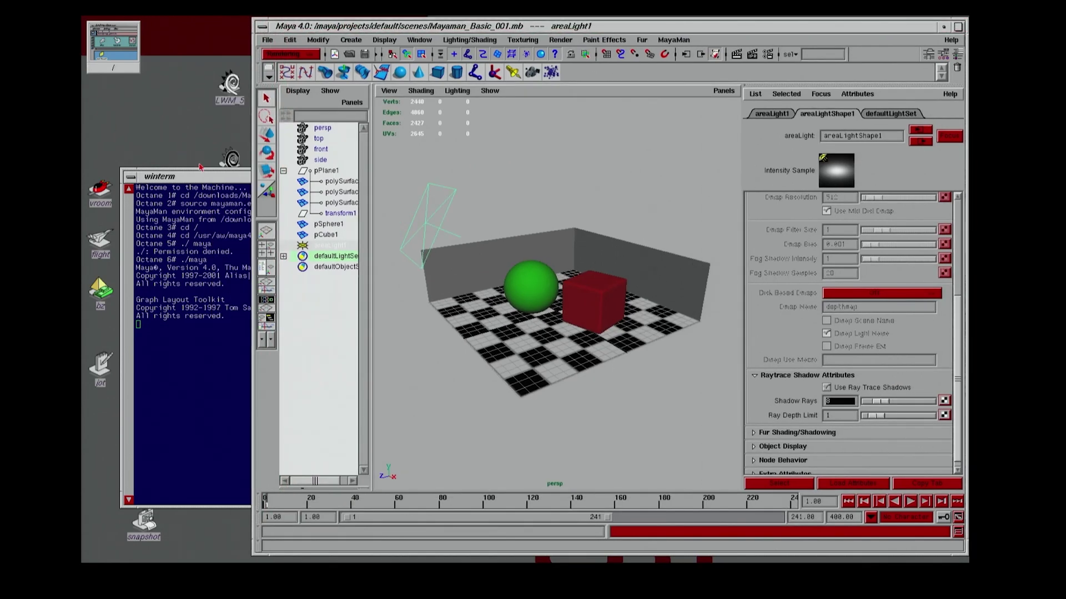
drag(214, 181, 178, 238)
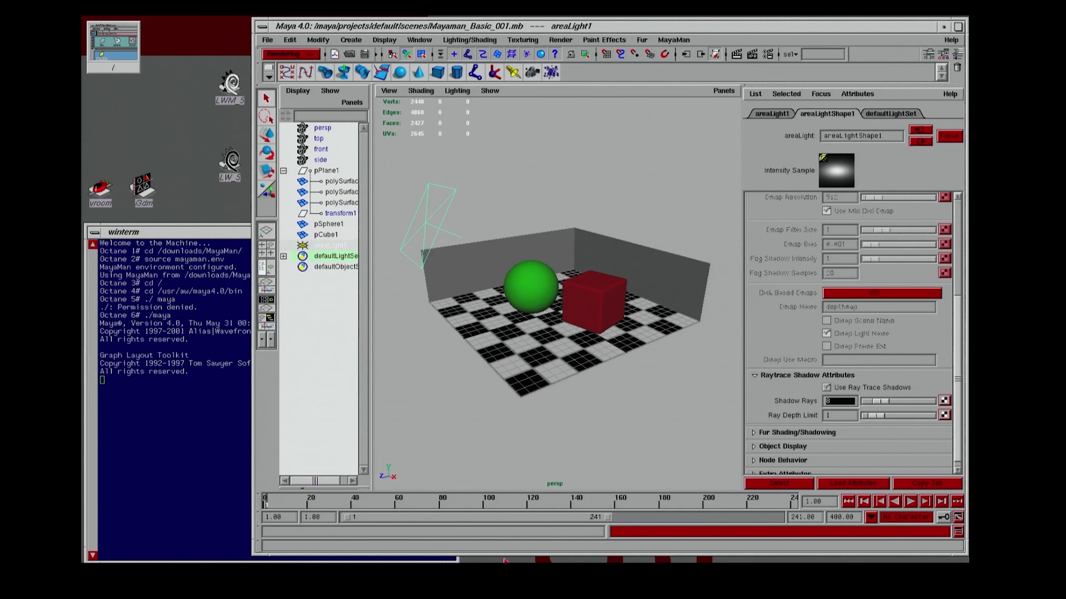
drag(512, 552, 505, 520)
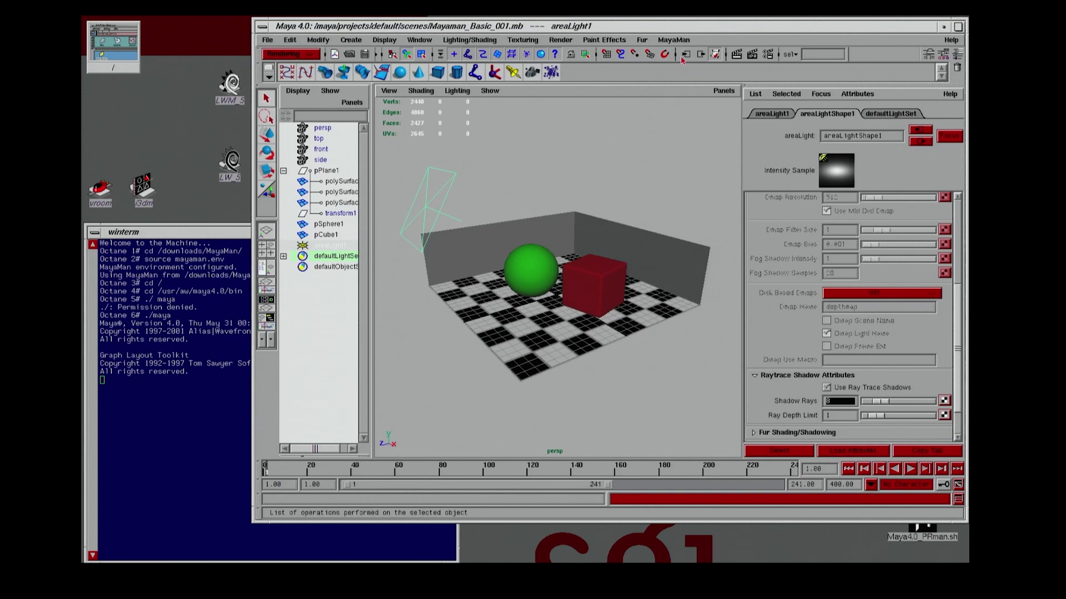
Set the render resolution to the HD 720 preset in the Render Globals.
click(767, 54)
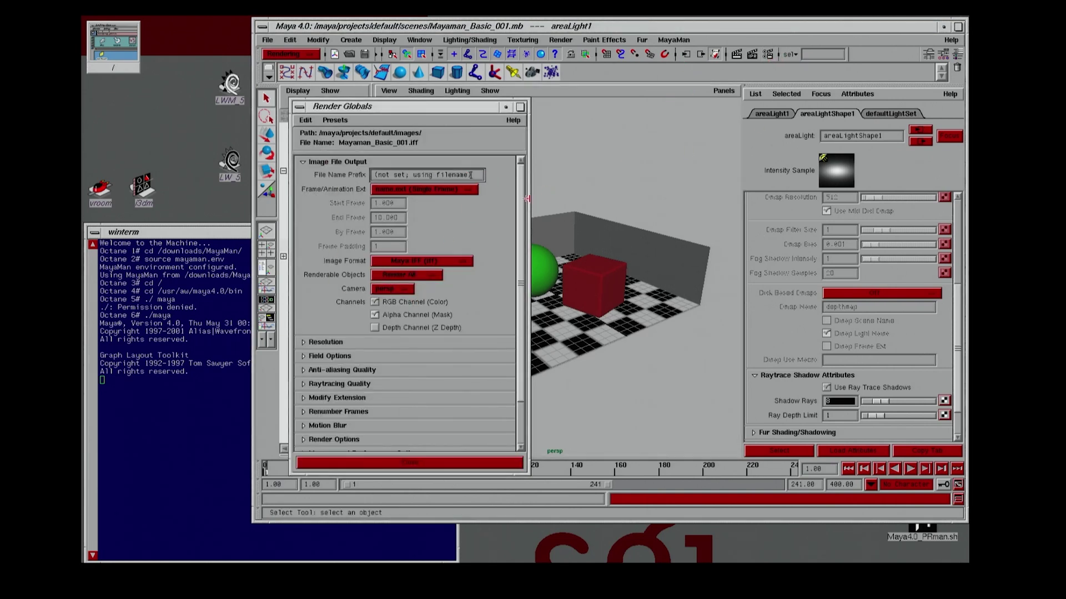
drag(521, 207, 523, 253)
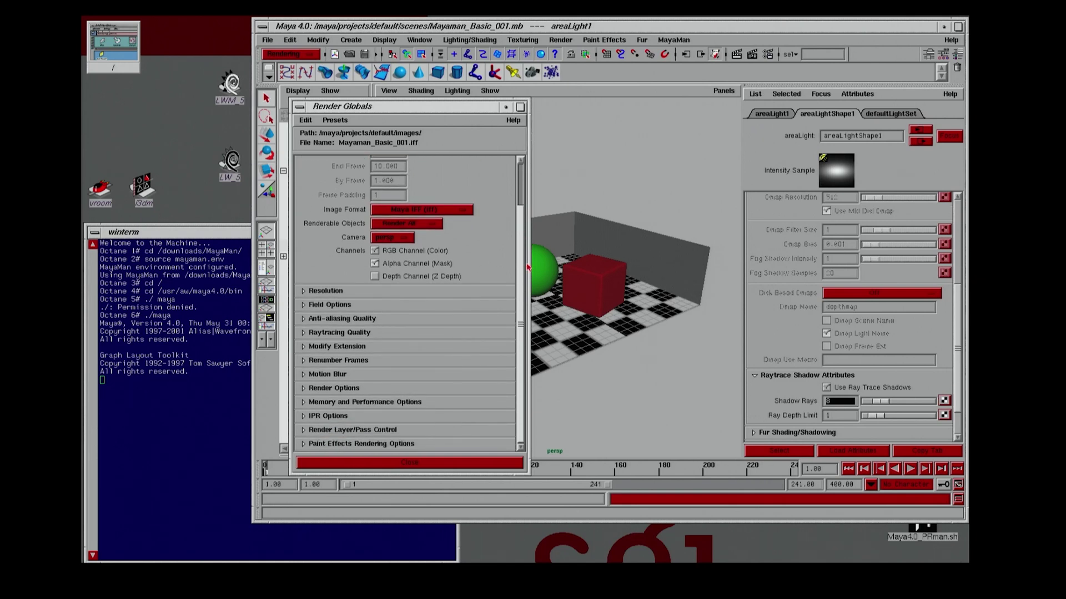
click(328, 291)
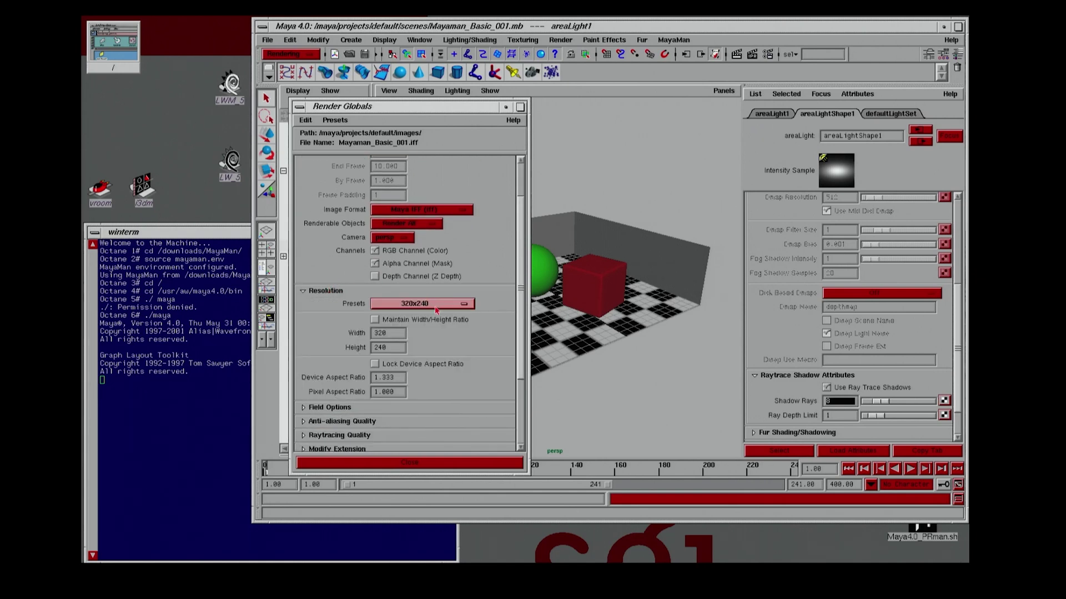
click(418, 304)
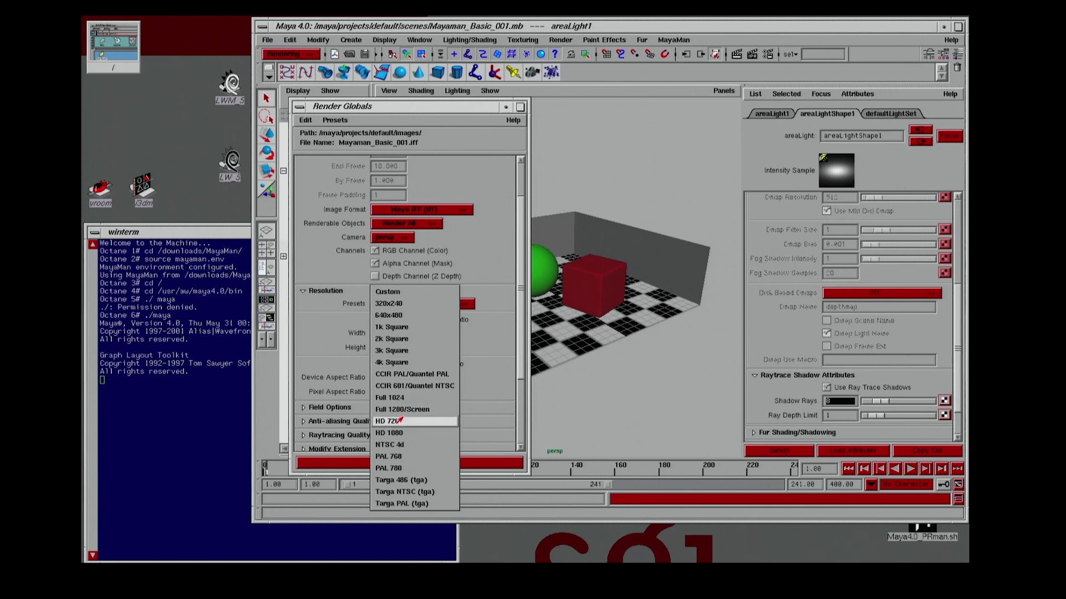
click(429, 420)
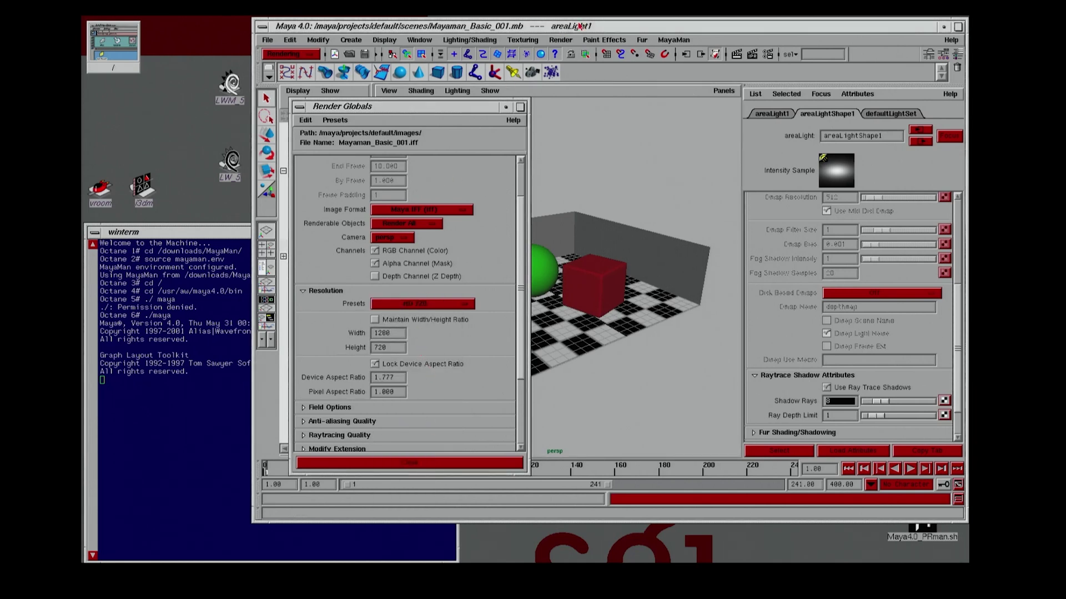
Review the Windows/Unix path map, reflection, advanced and basic options in the MayaMan globals, and close the window.
click(687, 40)
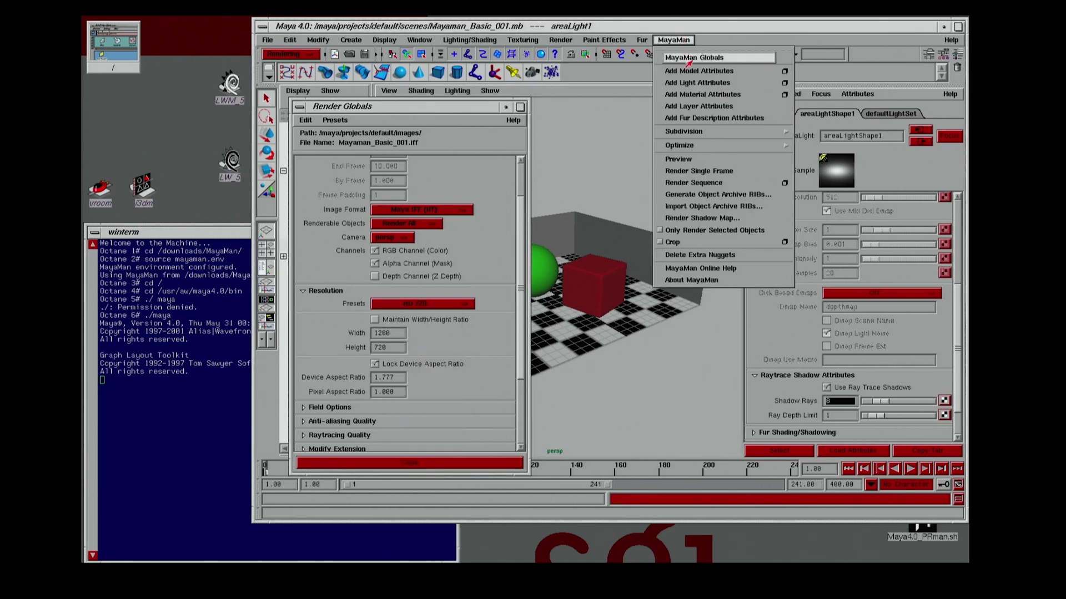
click(701, 54)
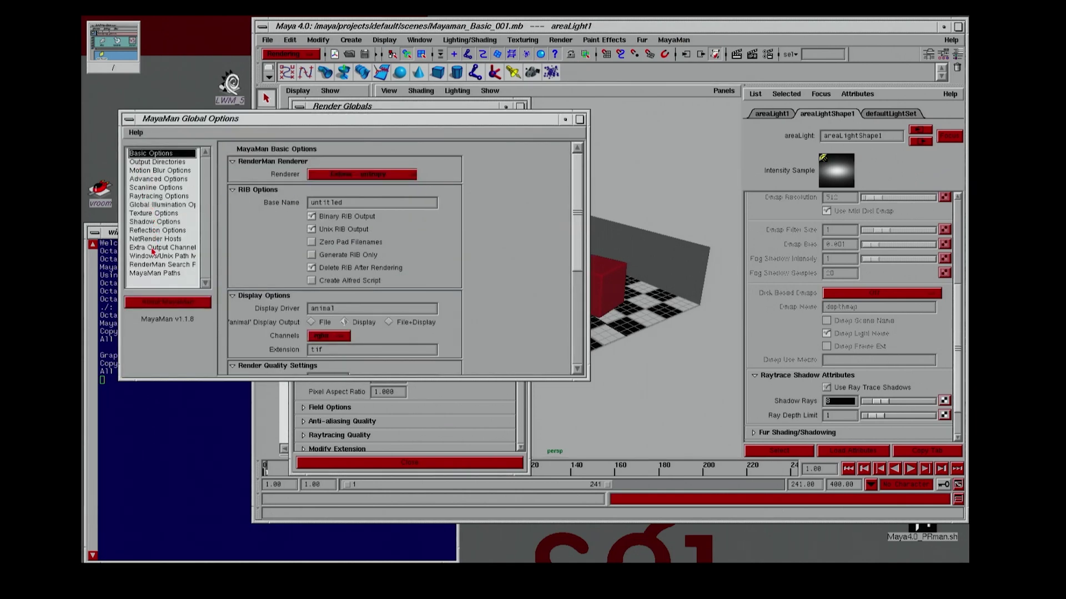
click(155, 266)
click(153, 257)
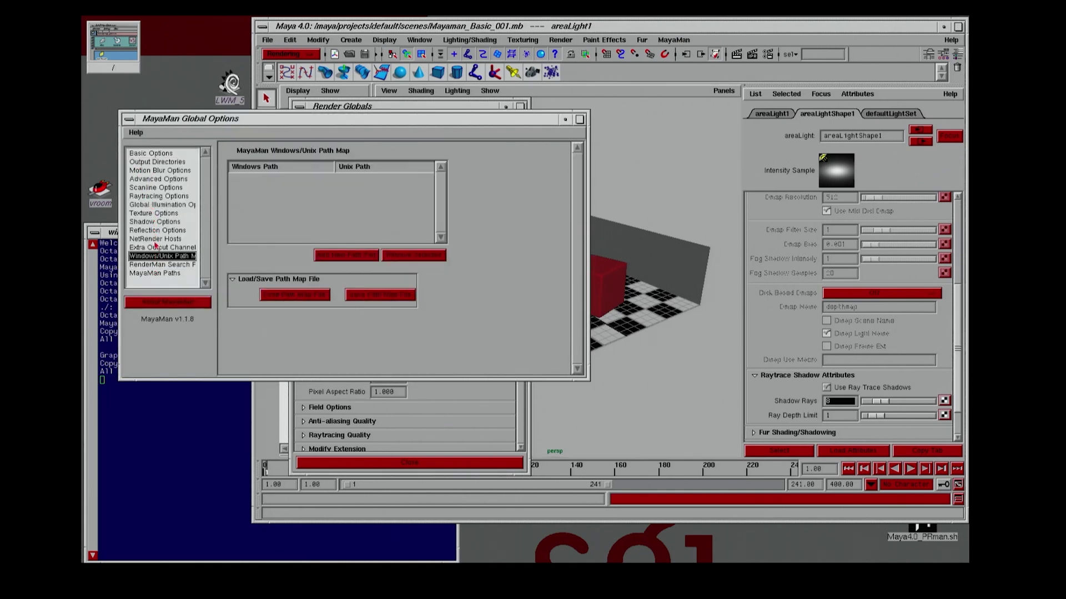
click(155, 231)
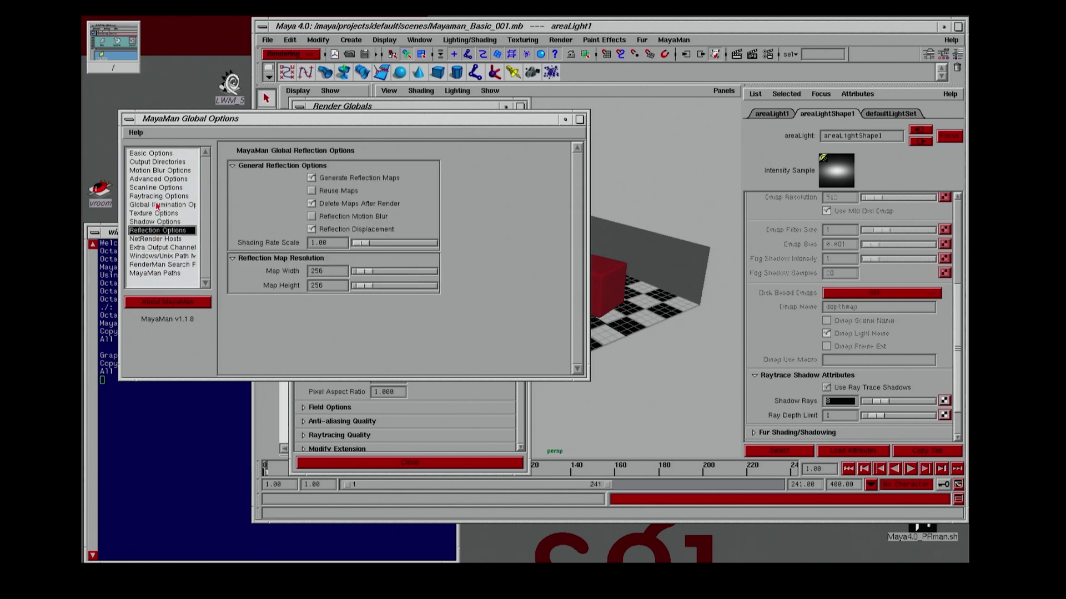
click(156, 183)
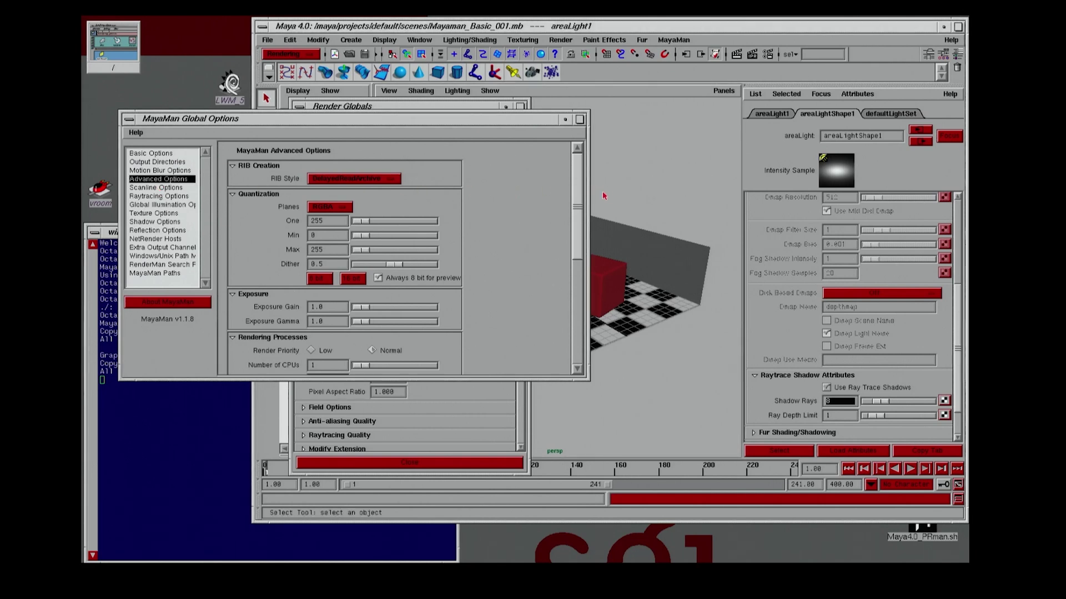
mouse_move(577, 197)
mouse_down()
mouse_move(581, 316)
mouse_move(583, 195)
mouse_up()
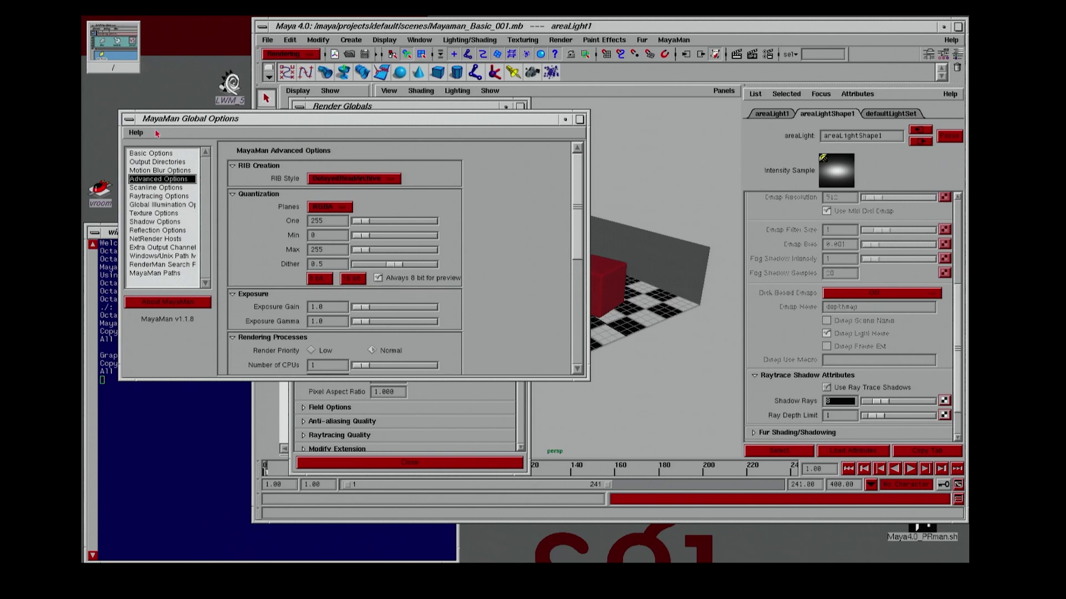
click(160, 158)
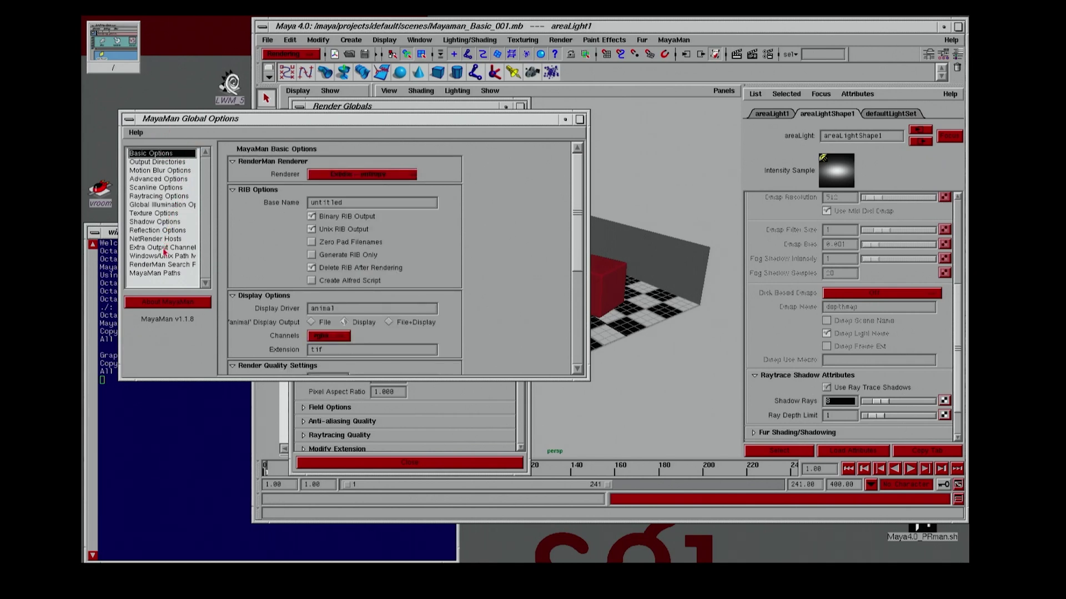
click(129, 119)
click(149, 226)
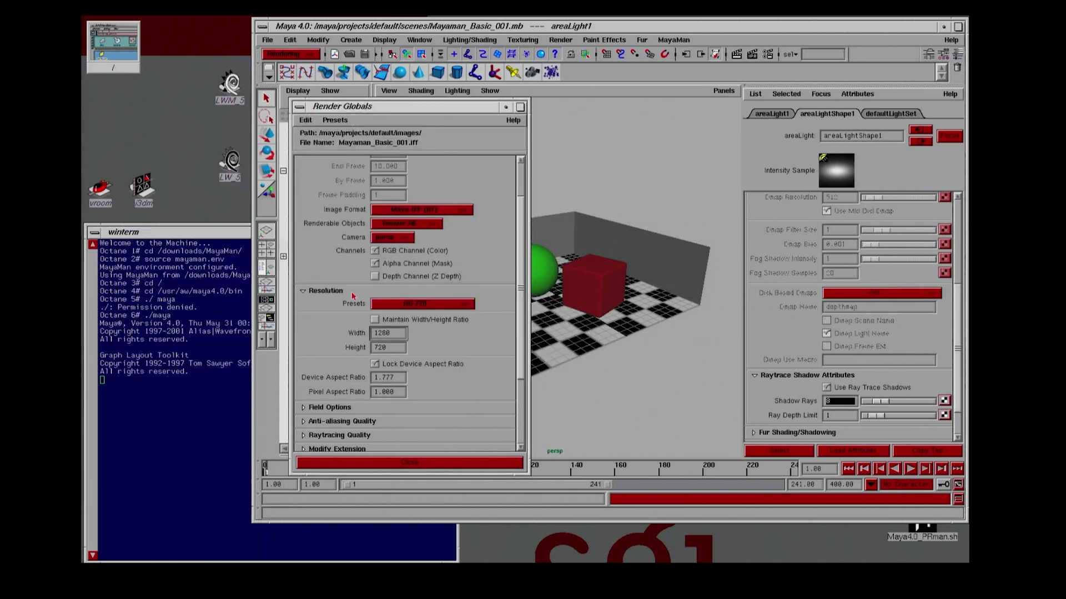
Set the image format to Tiff (tif) in the Render Globals and move that window clear of the perspective view.
click(417, 209)
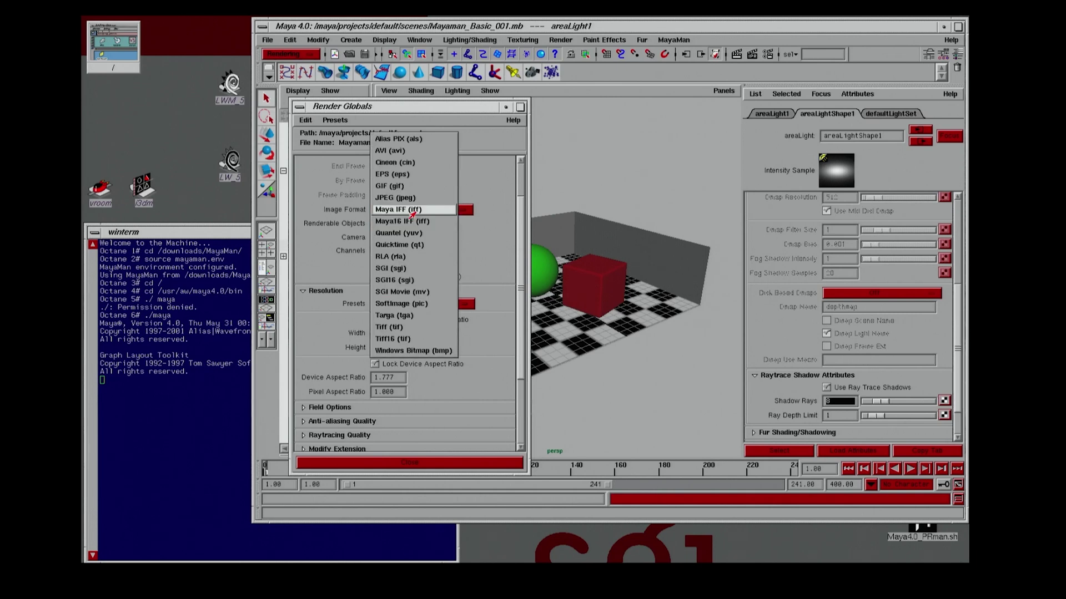
click(391, 327)
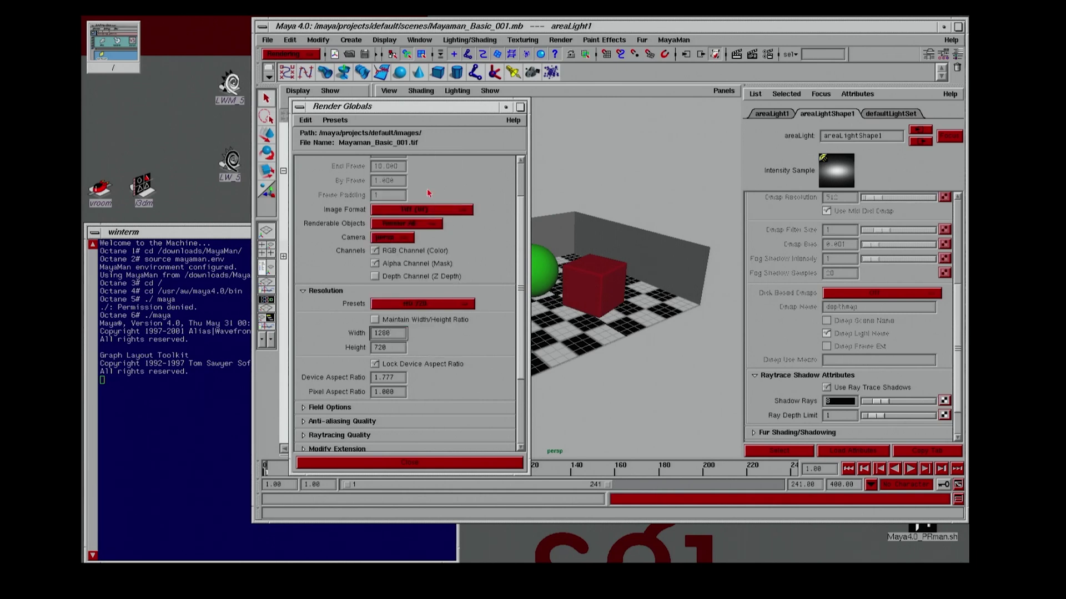
drag(343, 106, 759, 108)
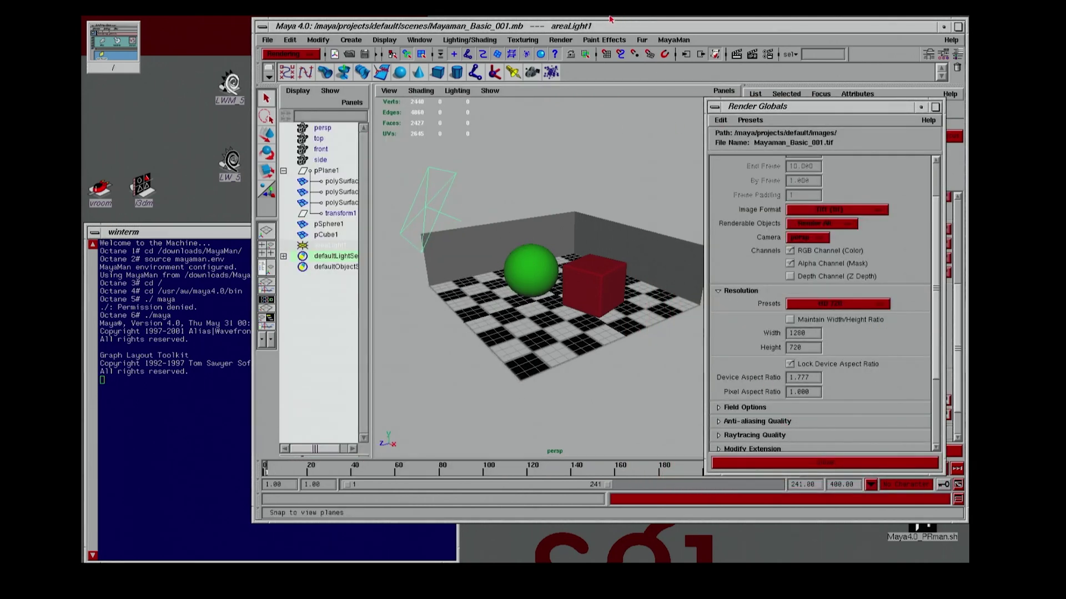
Render a single frame of the scene with MayaMan and exit the image viewer once the render is done.
click(677, 38)
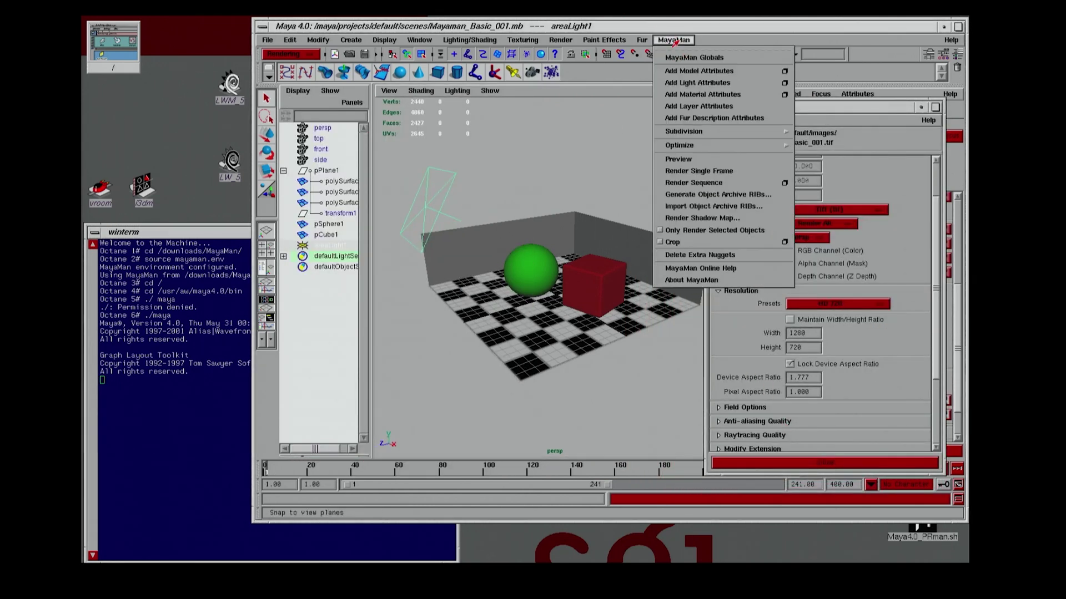
click(700, 172)
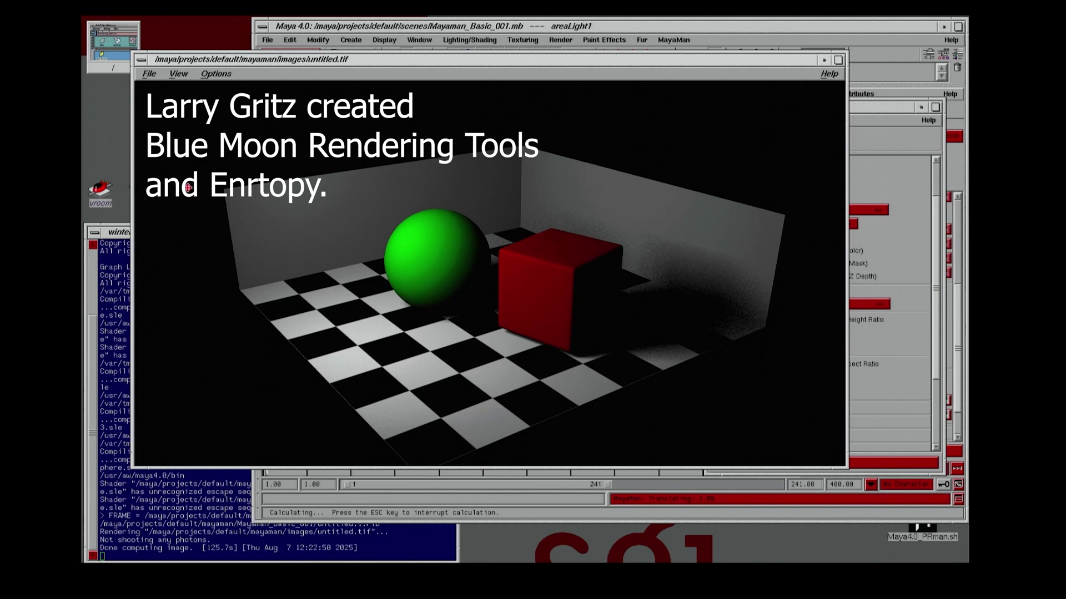
click(149, 74)
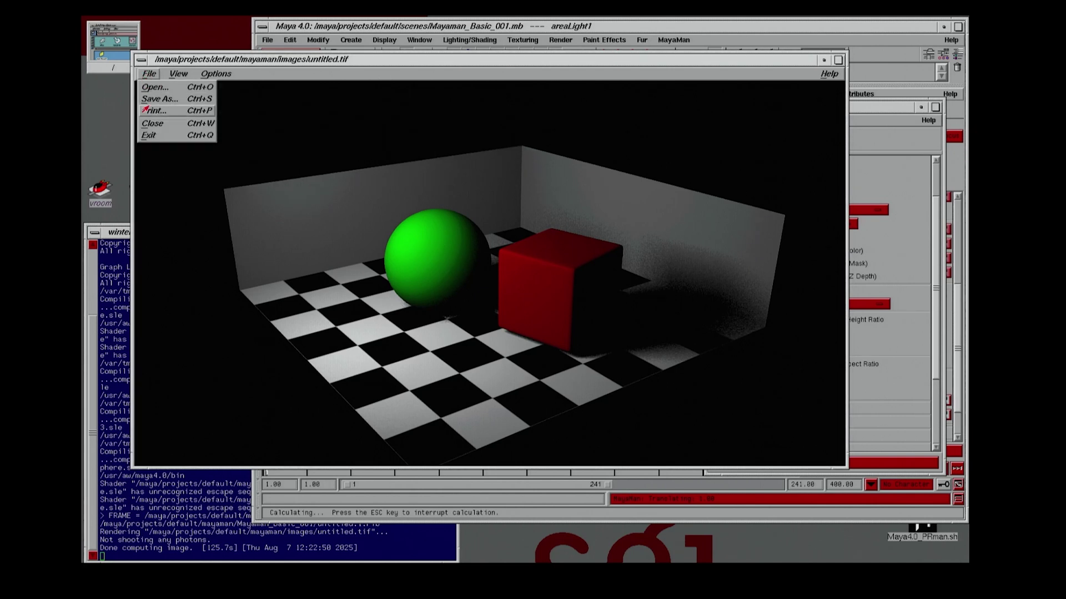
click(148, 135)
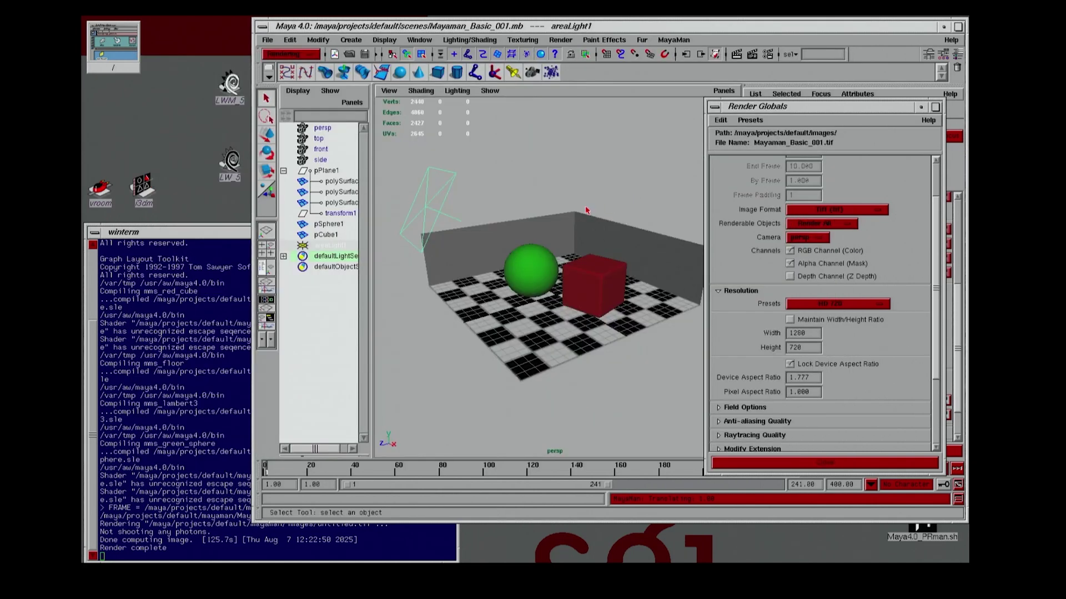
Set Min Samples to 16 in the raytracing options of the MayaMan globals.
click(662, 41)
click(691, 57)
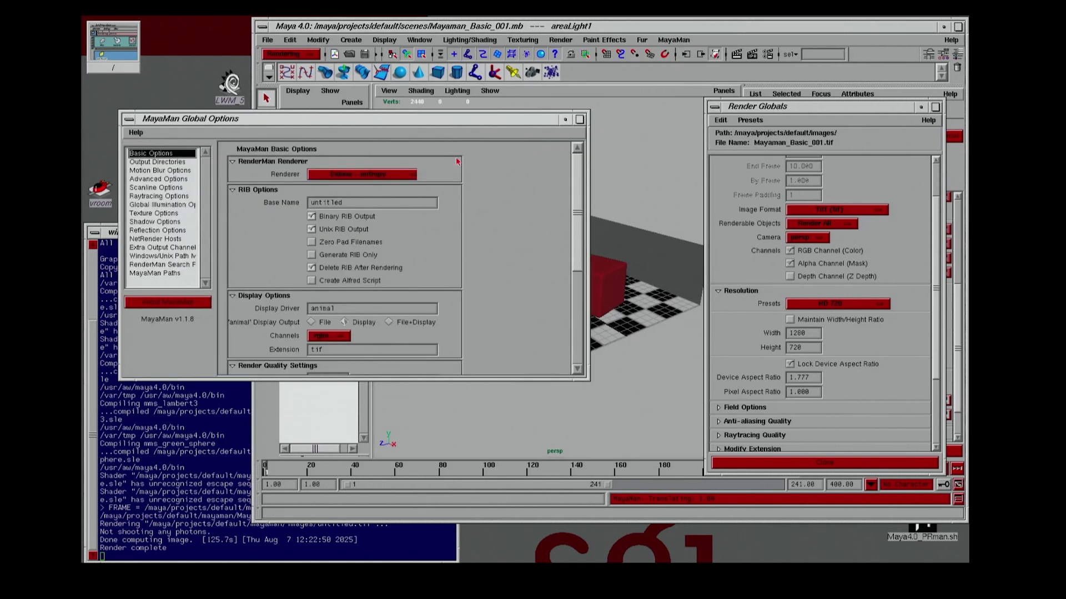
click(160, 190)
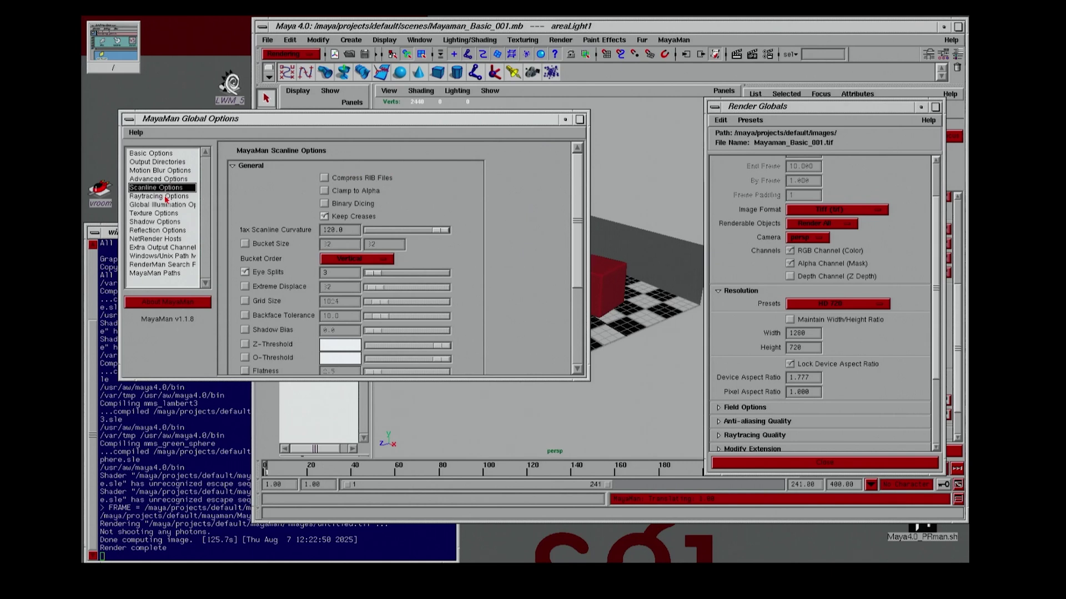
click(165, 197)
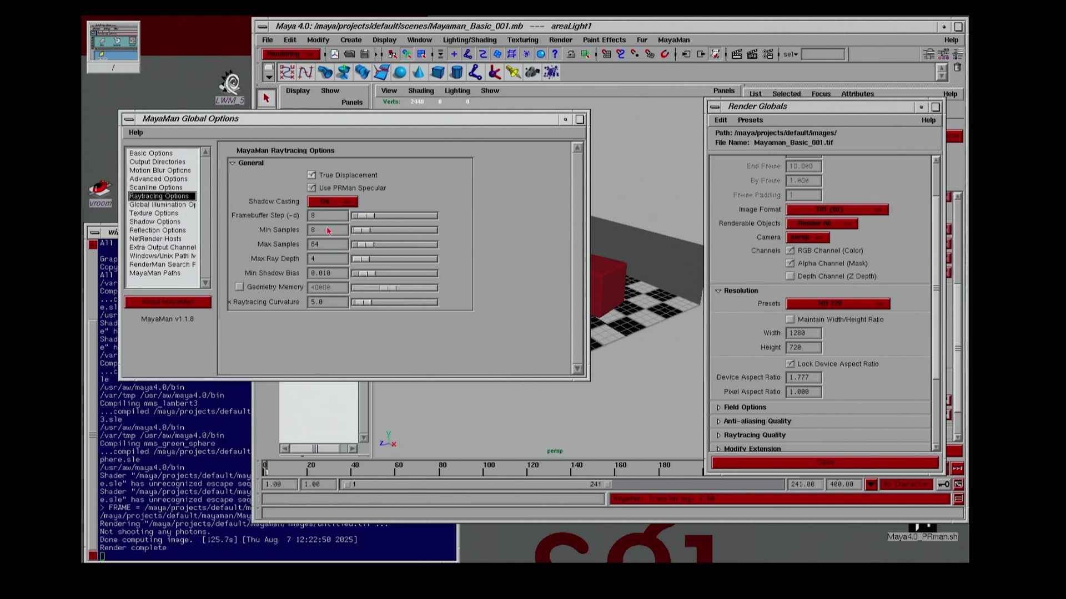
click(339, 202)
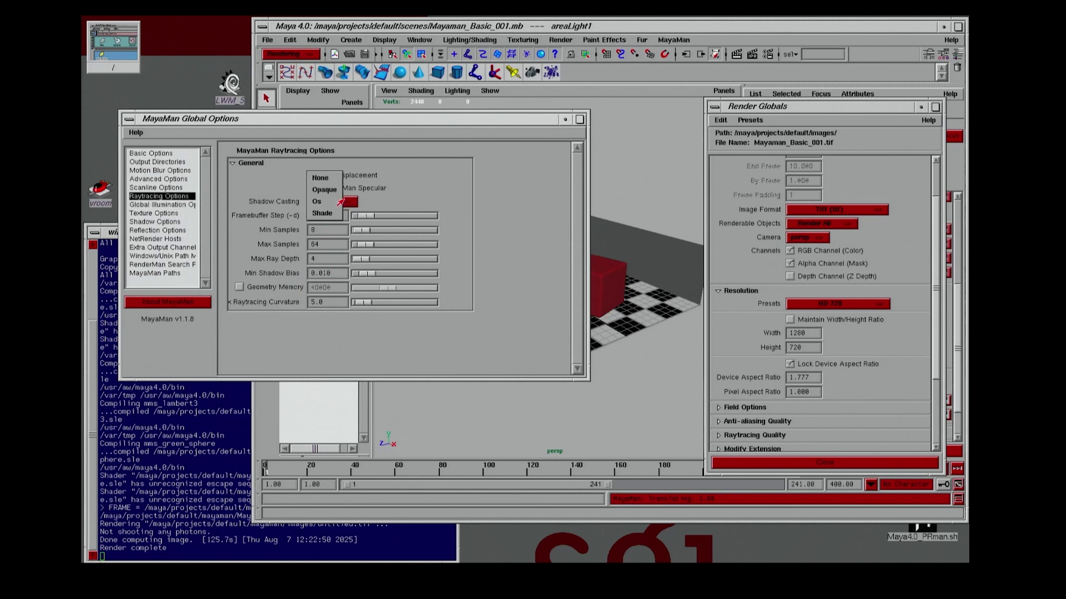
click(355, 202)
drag(361, 230, 306, 232)
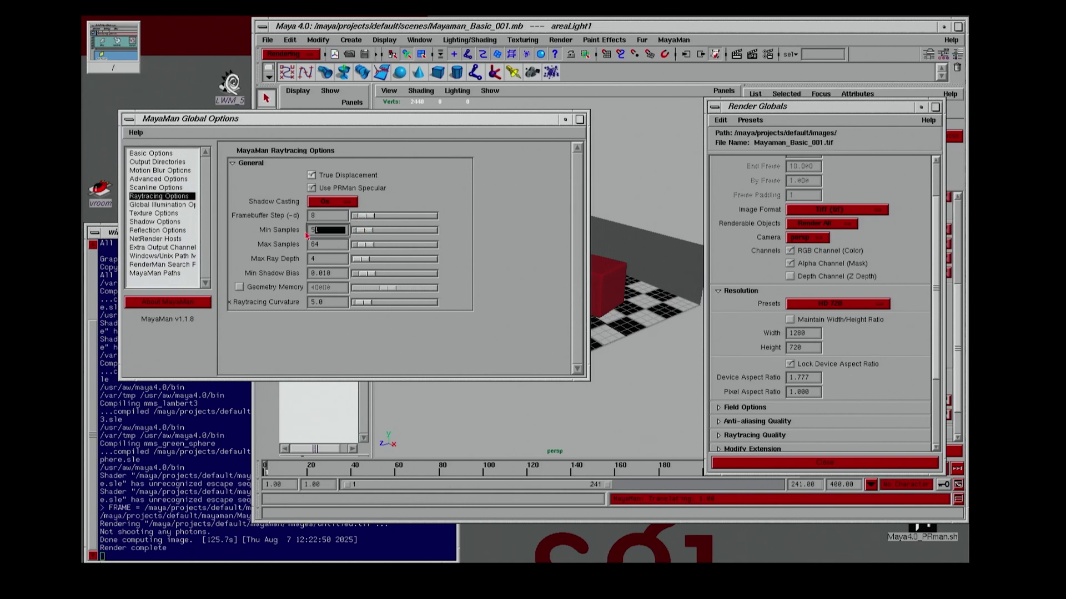
text(16)
click(334, 273)
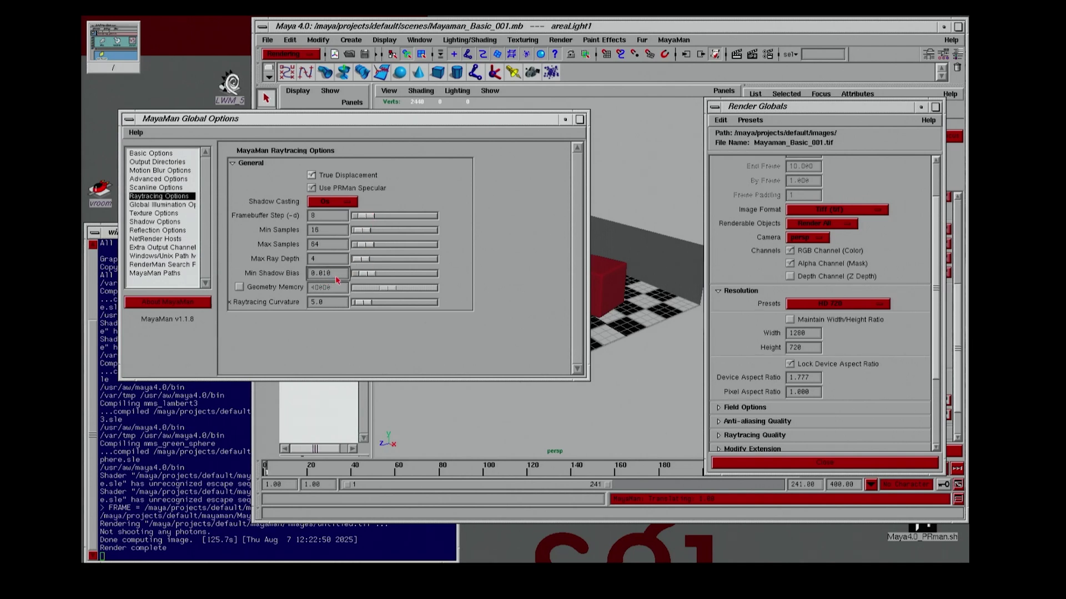
drag(324, 274, 347, 273)
click(338, 256)
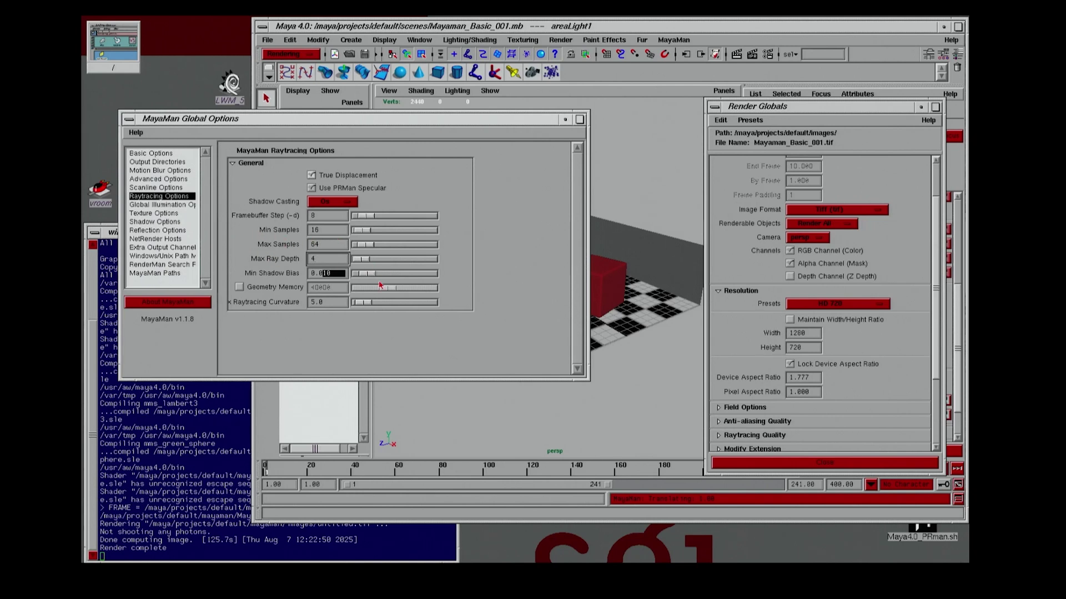
Look through the global illumination, texture and shadow options, and set the reflection map width and height to 512.
click(161, 205)
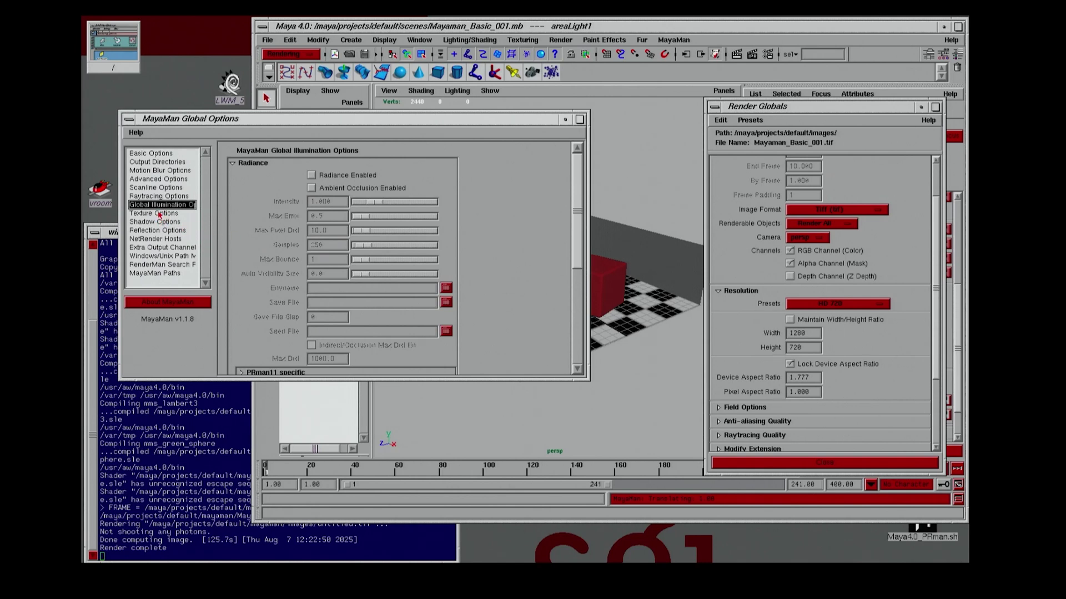
click(159, 214)
click(168, 223)
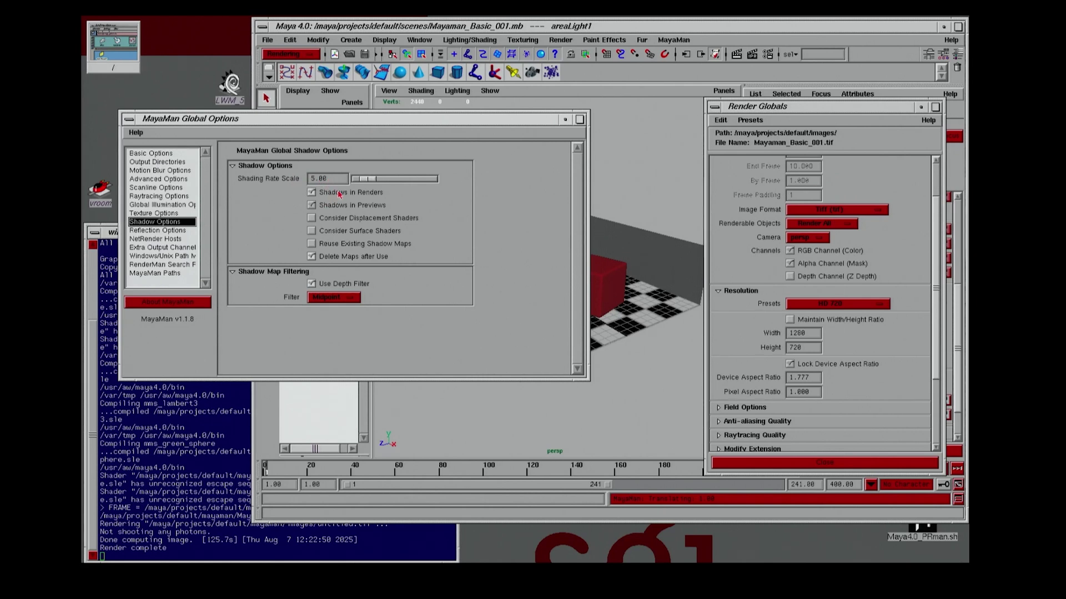
click(151, 231)
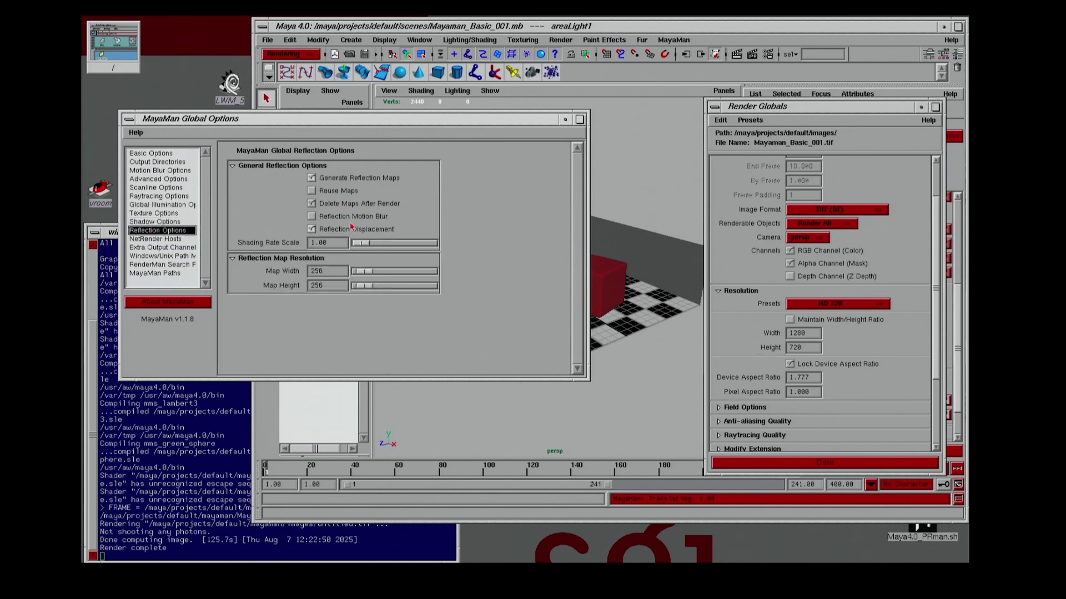
double_click(332, 272)
text(512)
key(Tab)
text(512)
key(Return)
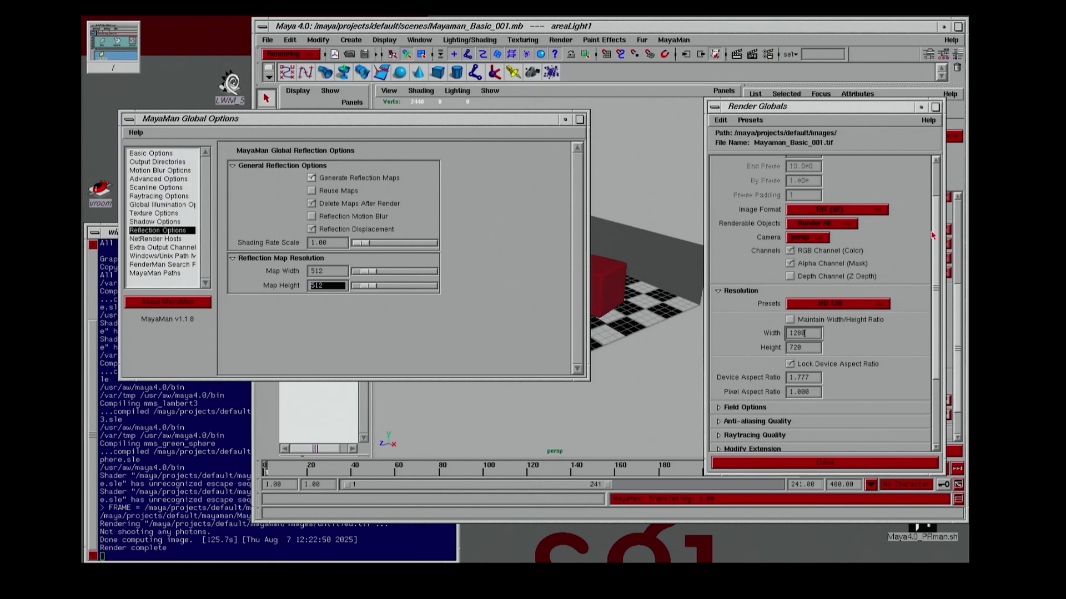
Set Edge Anti-aliasing to Medium Quality in the Render Globals and collapse the anti-aliasing and raytracing quality sections.
drag(936, 251, 937, 321)
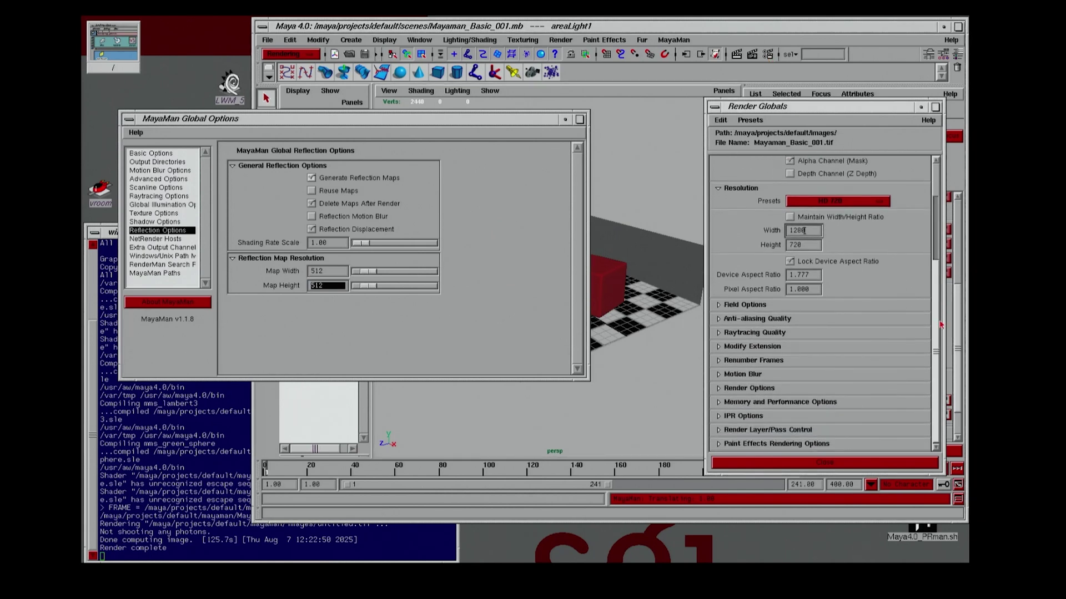
click(734, 334)
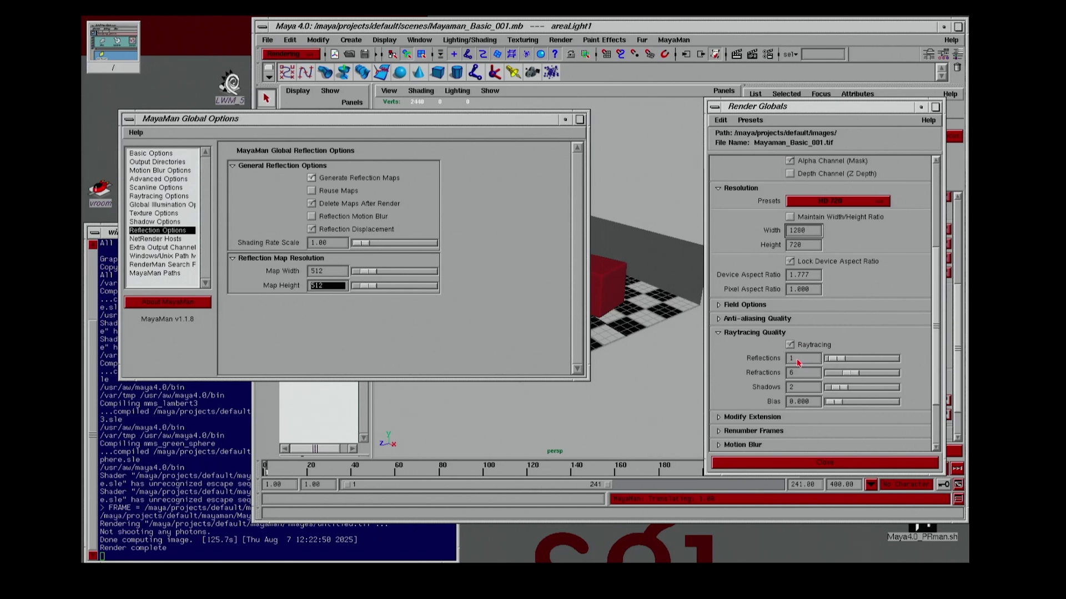
click(760, 321)
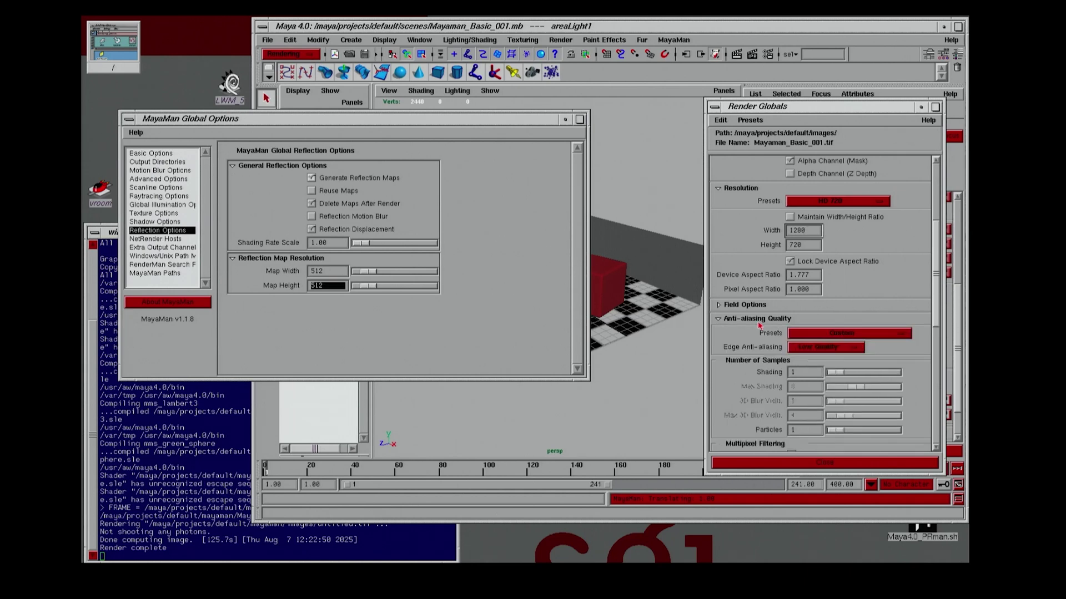
click(805, 347)
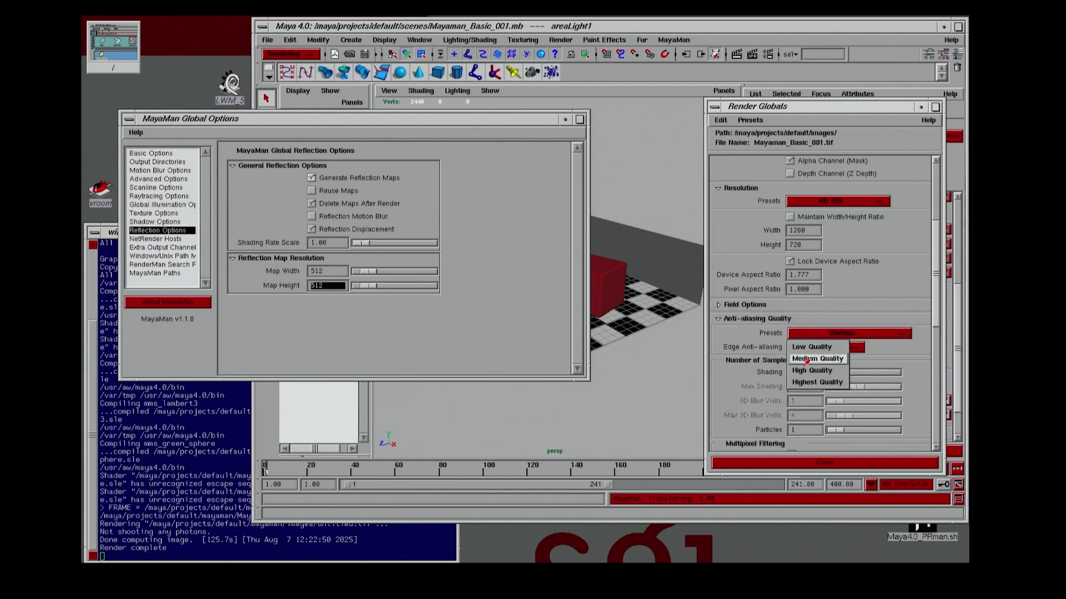
click(807, 360)
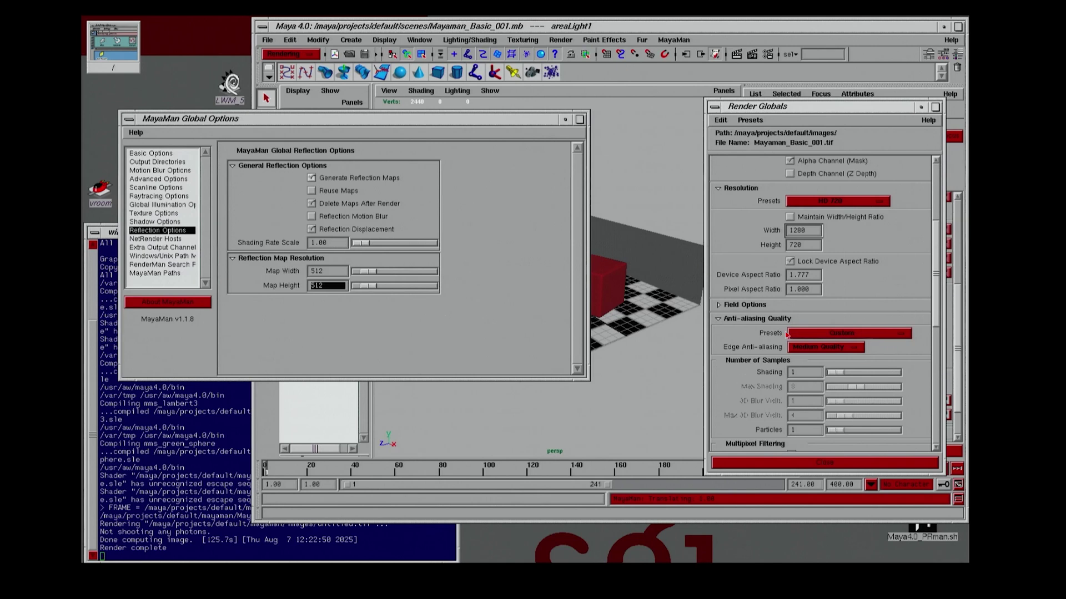
click(754, 317)
click(754, 318)
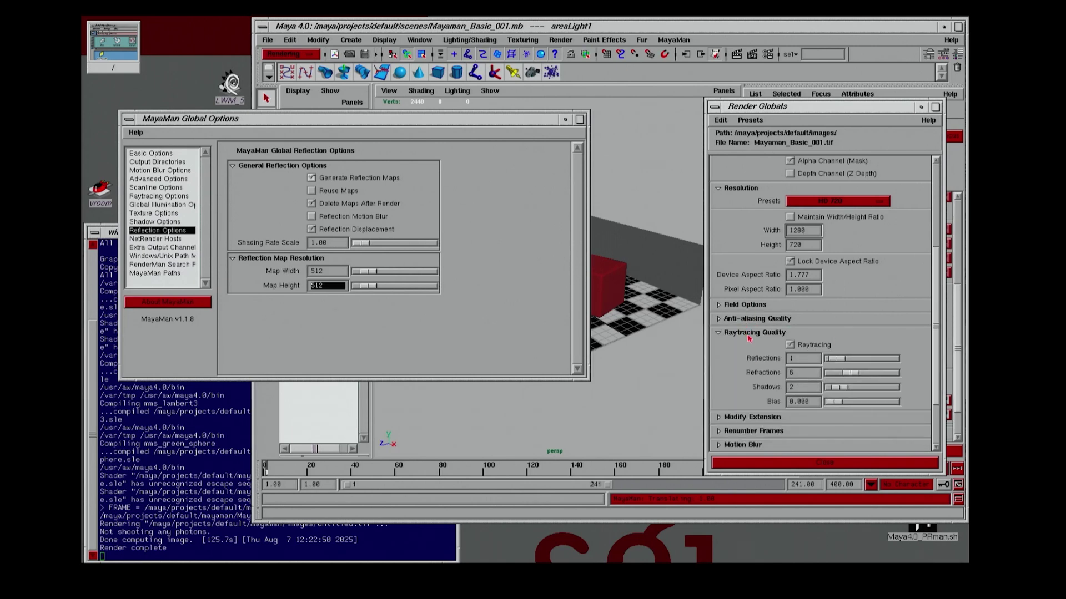
click(746, 332)
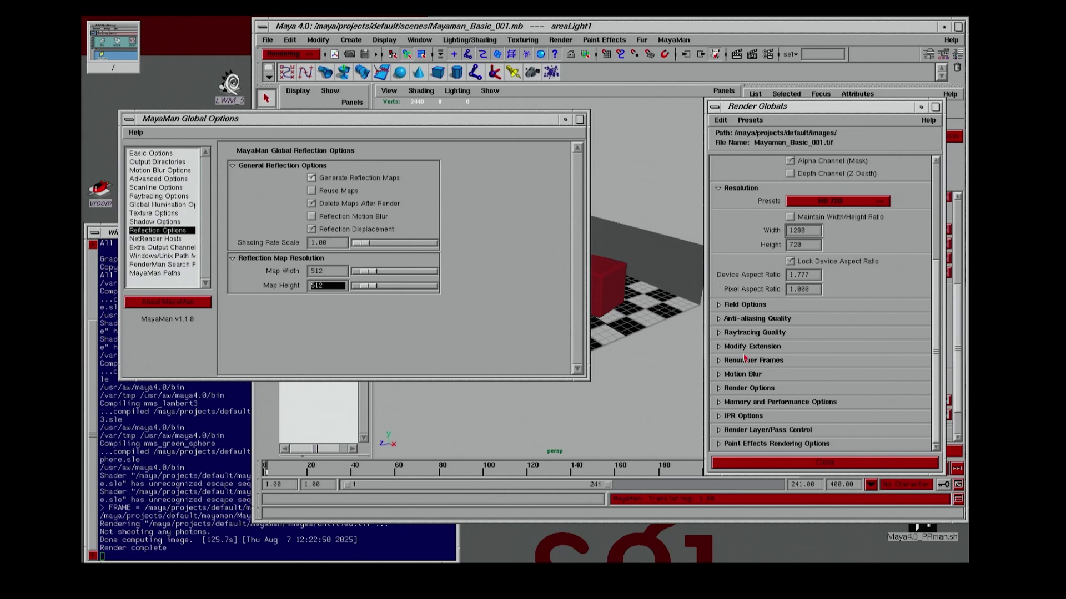
Move the Render Globals window closer to the MayaMan options and bring its image file output settings into view.
drag(812, 111, 769, 109)
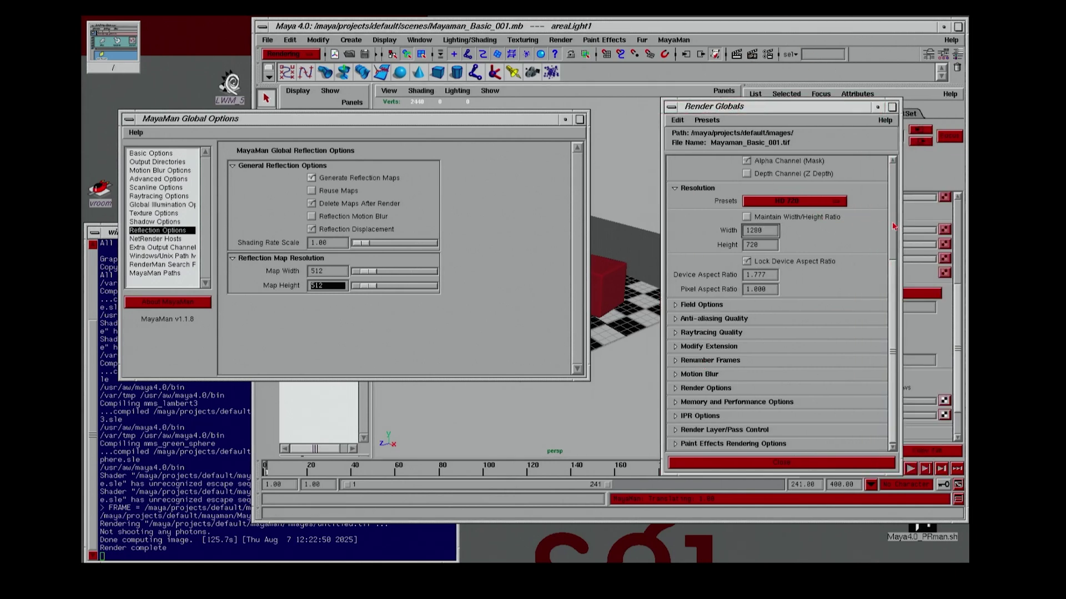
scroll(893, 225, up, 5)
mouse_move(895, 240)
mouse_down()
mouse_move(907, 383)
mouse_move(879, 234)
mouse_up()
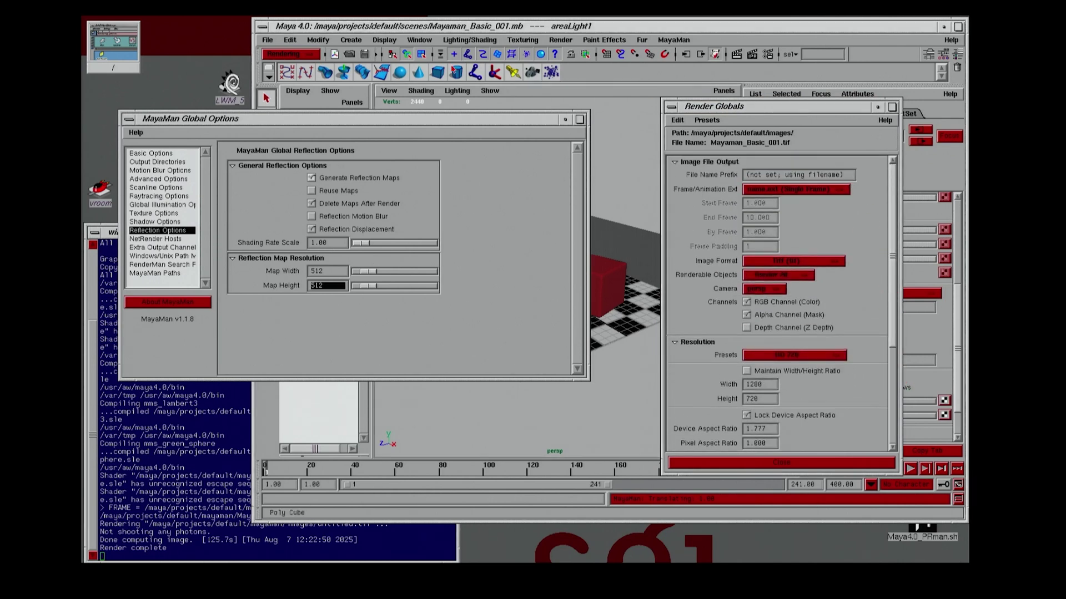
Create an ambient light in the scene and close the Render Globals and MayaMan Global Options windows.
click(671, 106)
click(692, 217)
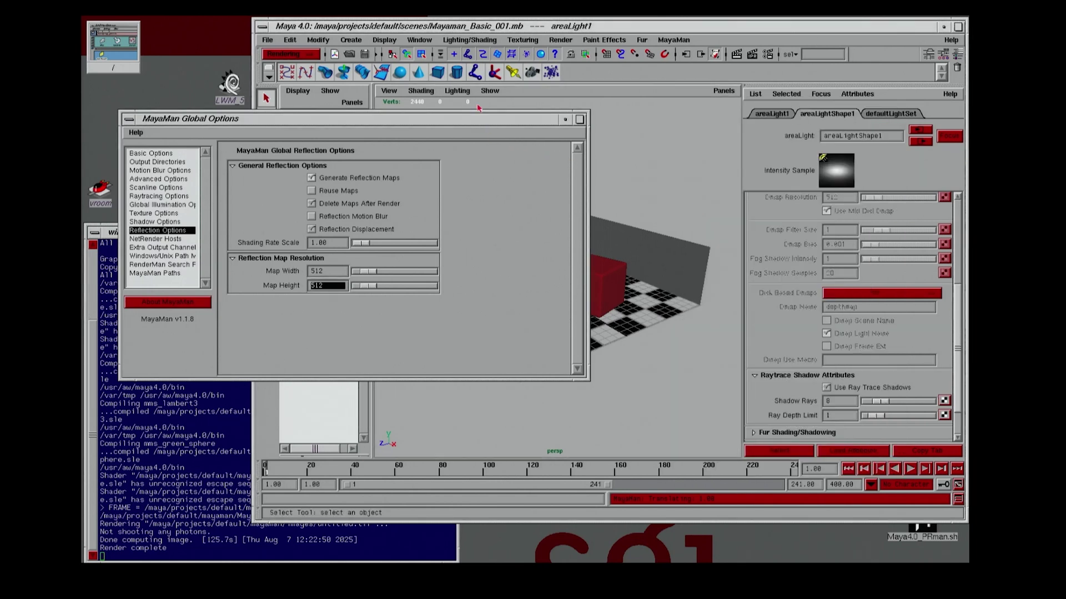
click(343, 39)
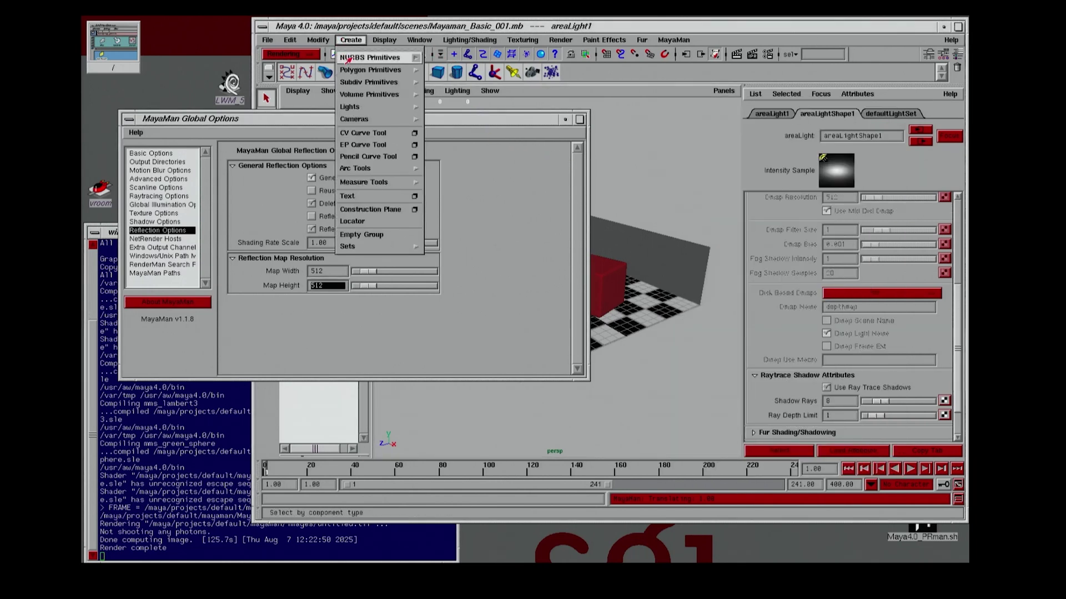
mouse_move(373, 106)
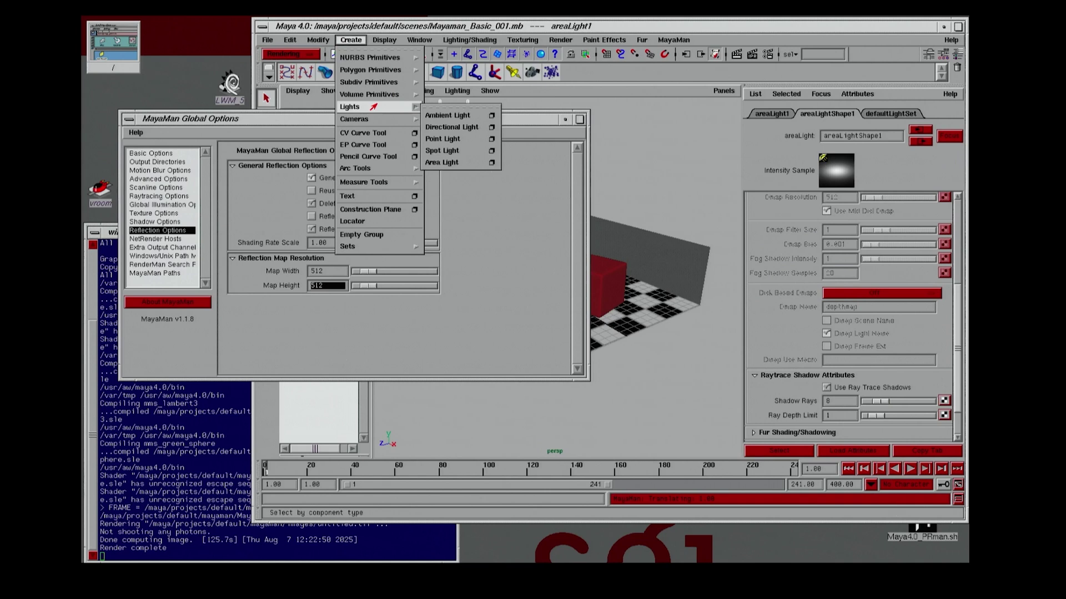
click(447, 115)
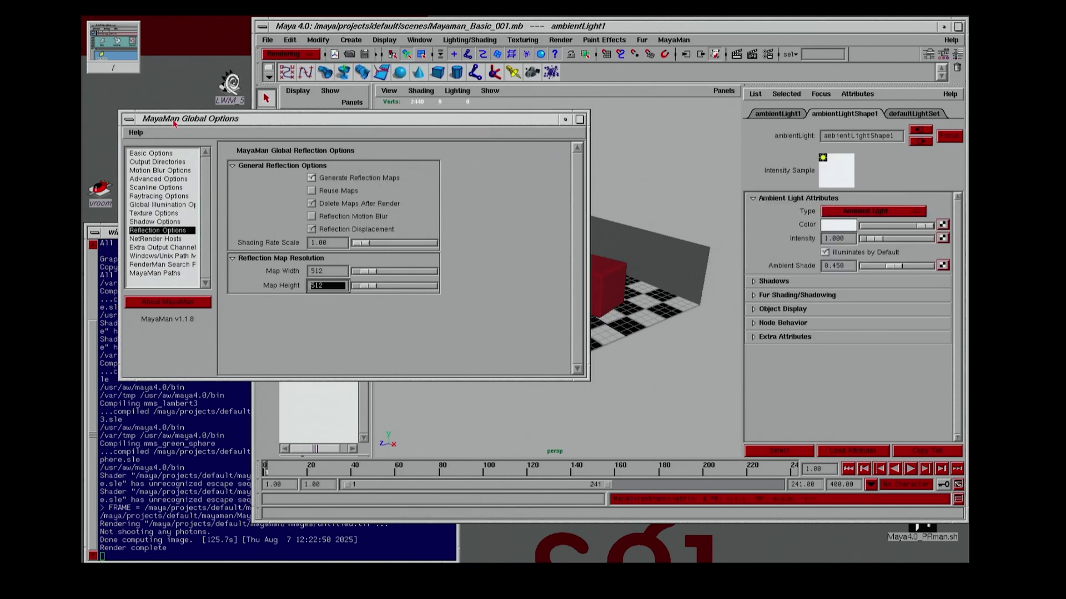
click(127, 120)
click(161, 227)
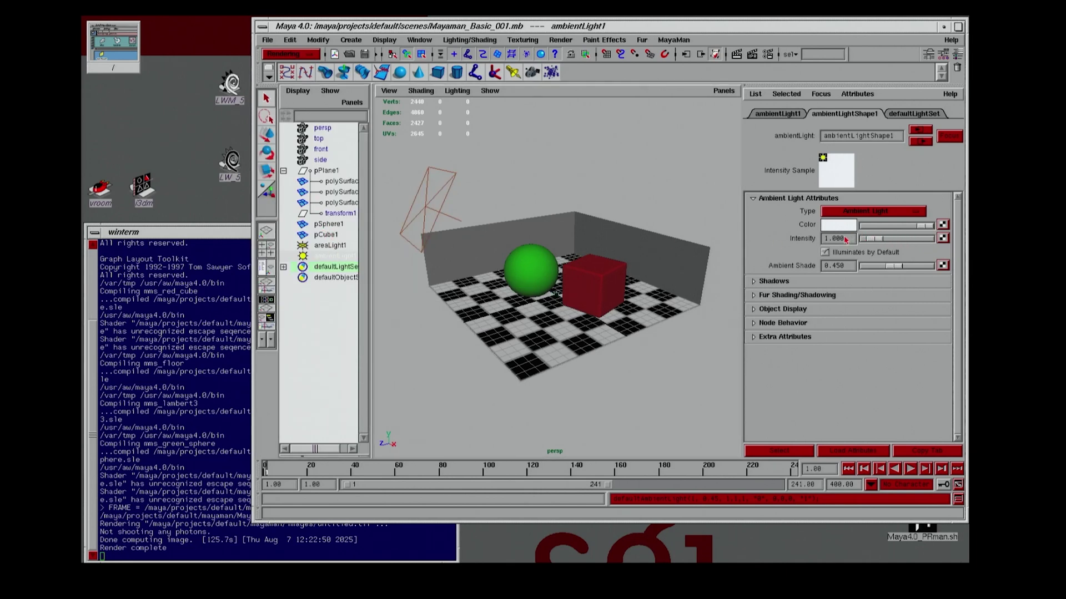
Try ambient light intensities between 0.01 and 0.1, and set the final intensity to 0.025.
drag(852, 240, 810, 239)
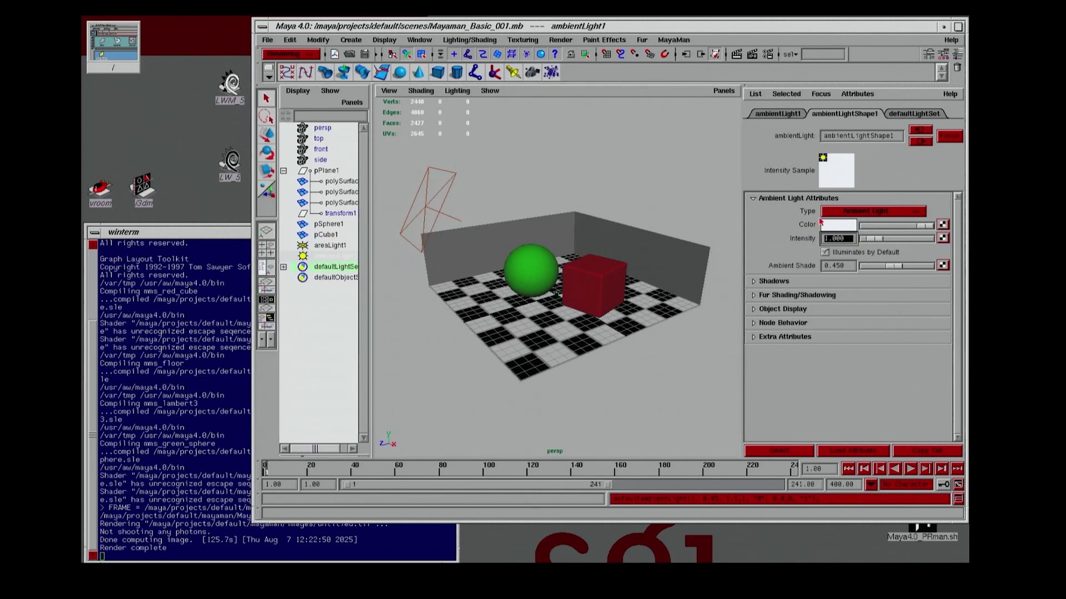
text(.01)
key(Return)
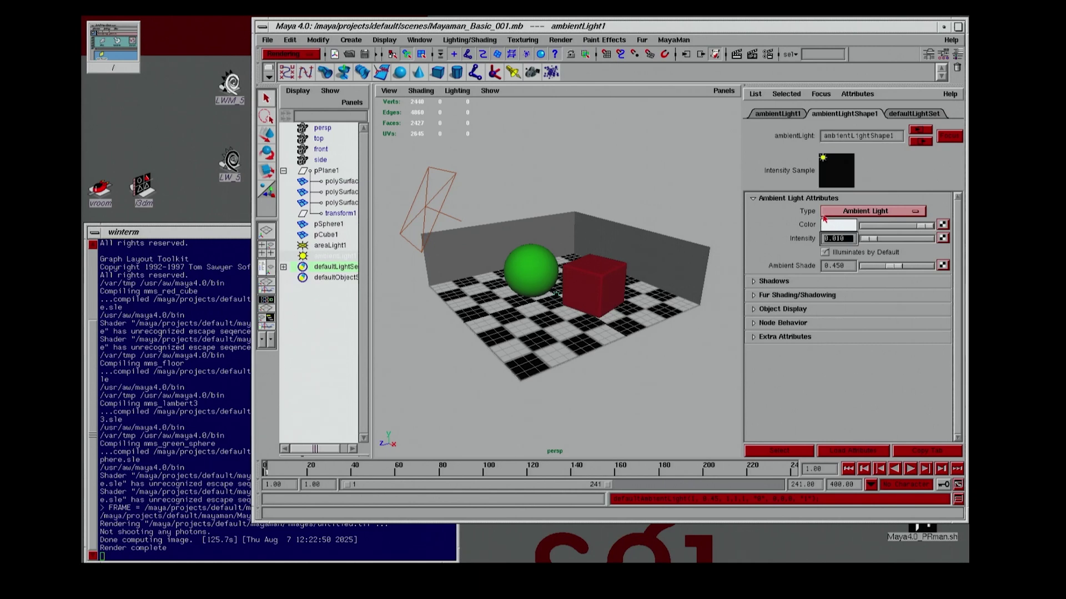
text(.02)
key(Return)
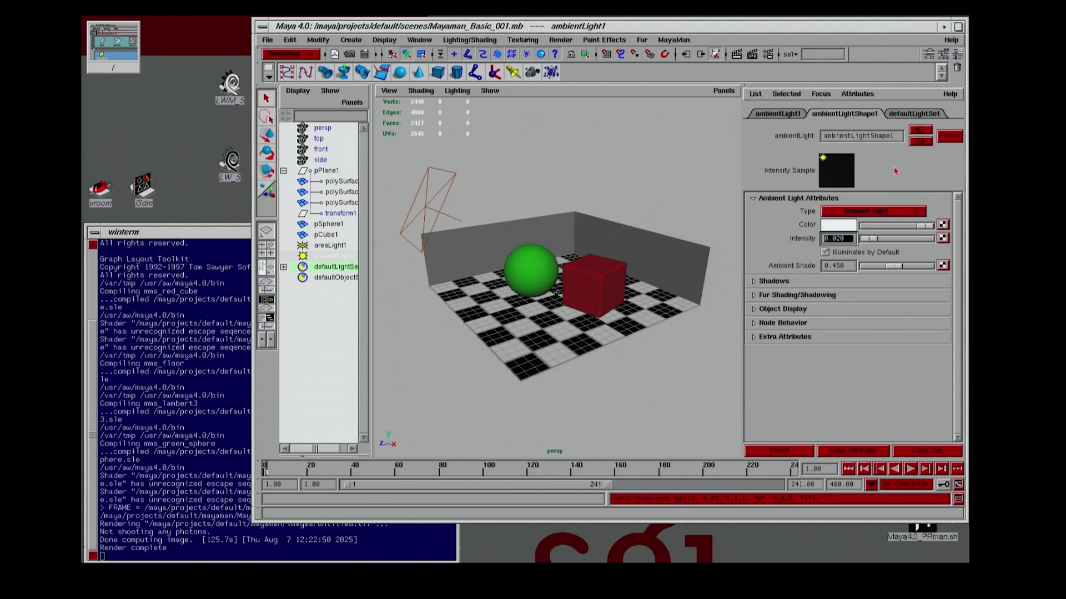
text(.03)
key(Return)
text(.0)
key(Return)
text(.01)
key(Return)
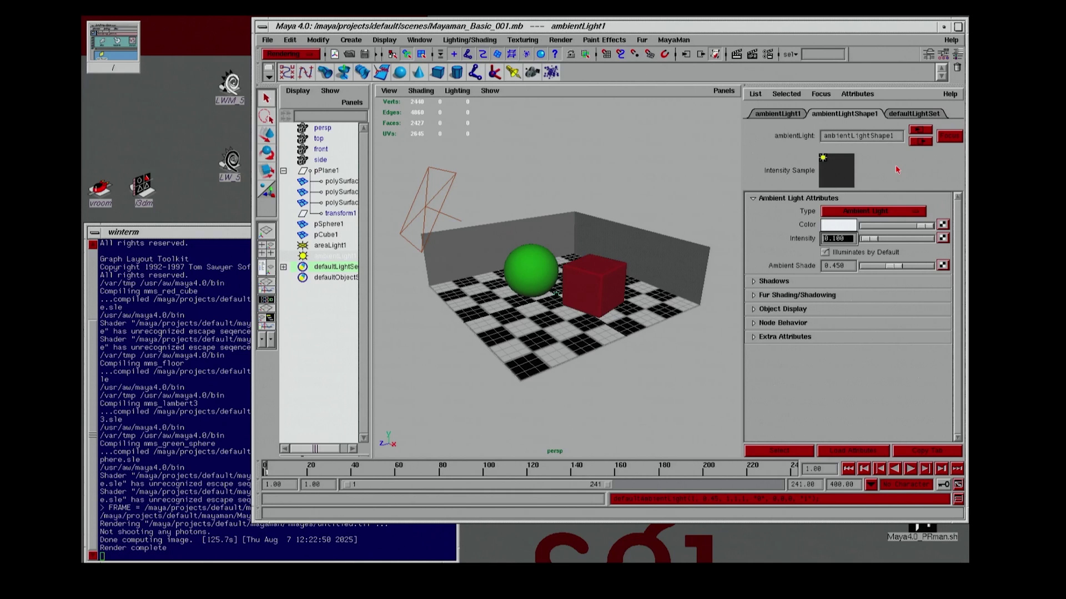
text(.050)
key(Return)
text(.025)
key(Return)
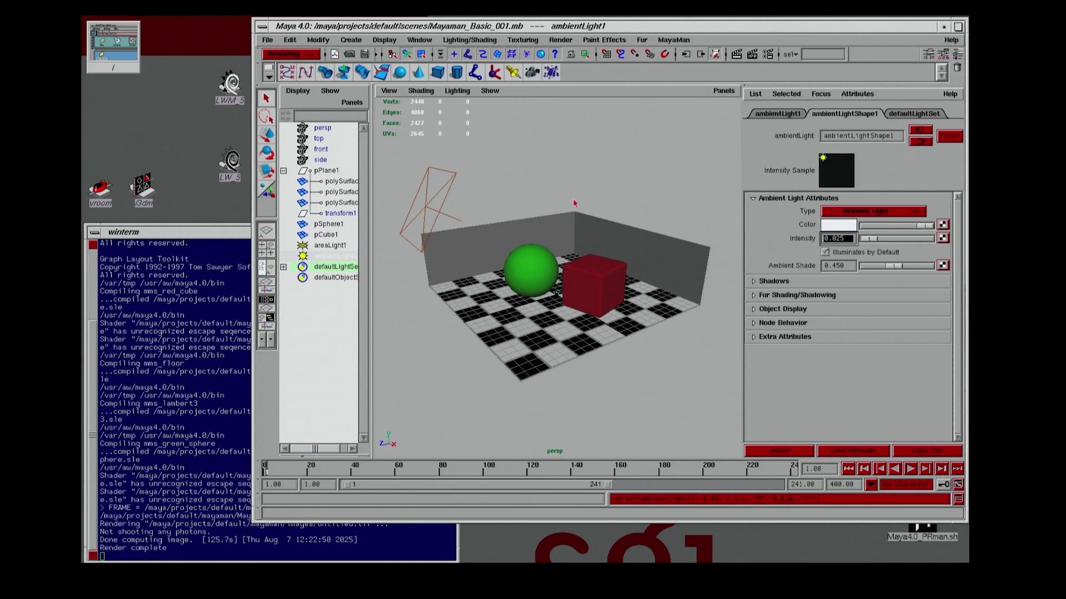
Save the scene and render a single frame through MayaMan.
click(259, 41)
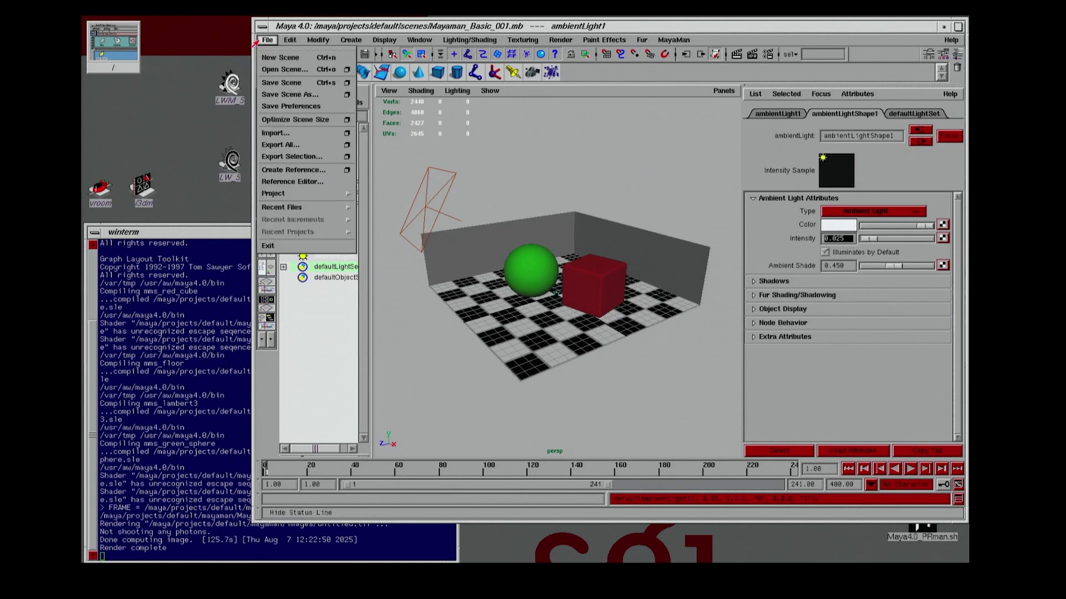
click(281, 83)
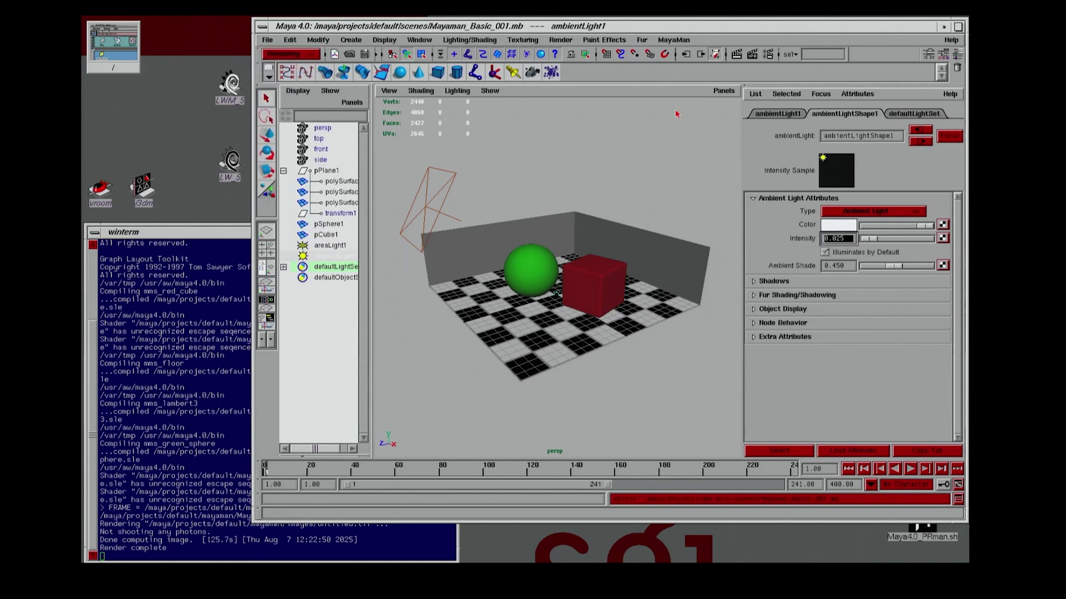
click(560, 40)
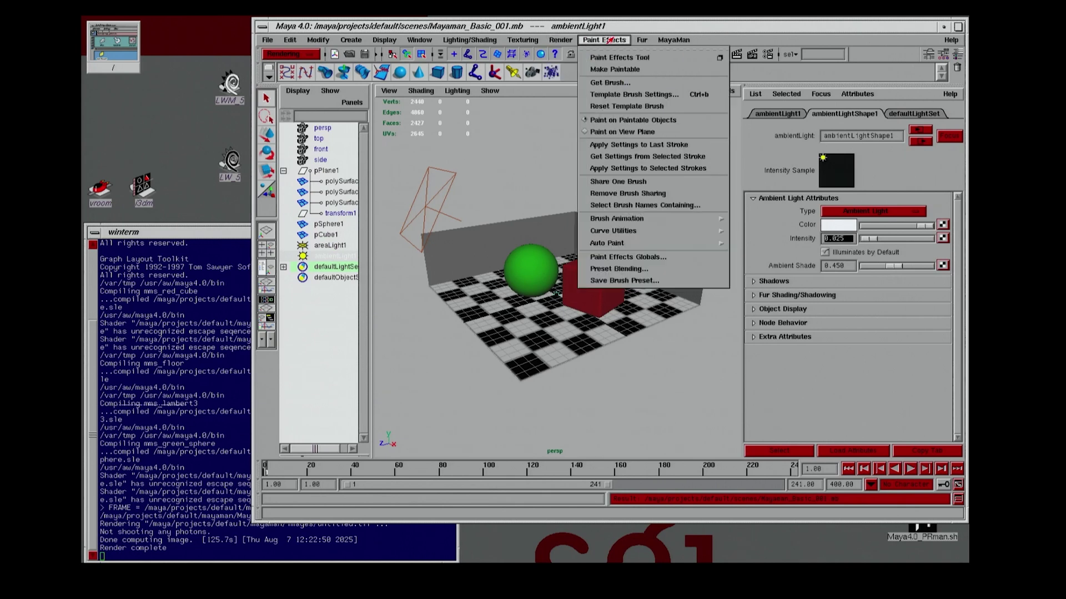
mouse_move(673, 40)
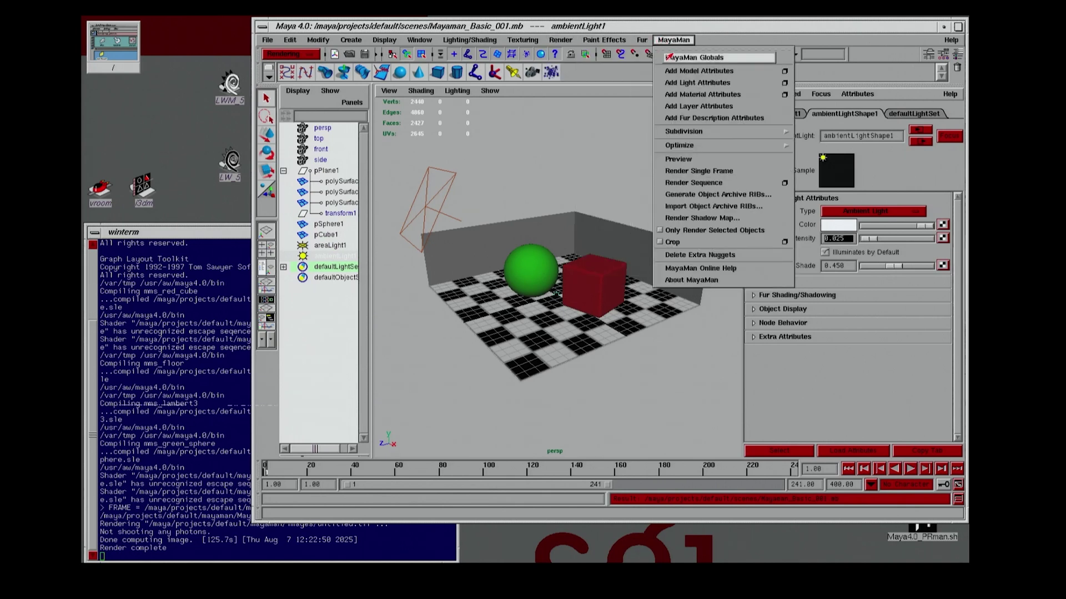
click(693, 170)
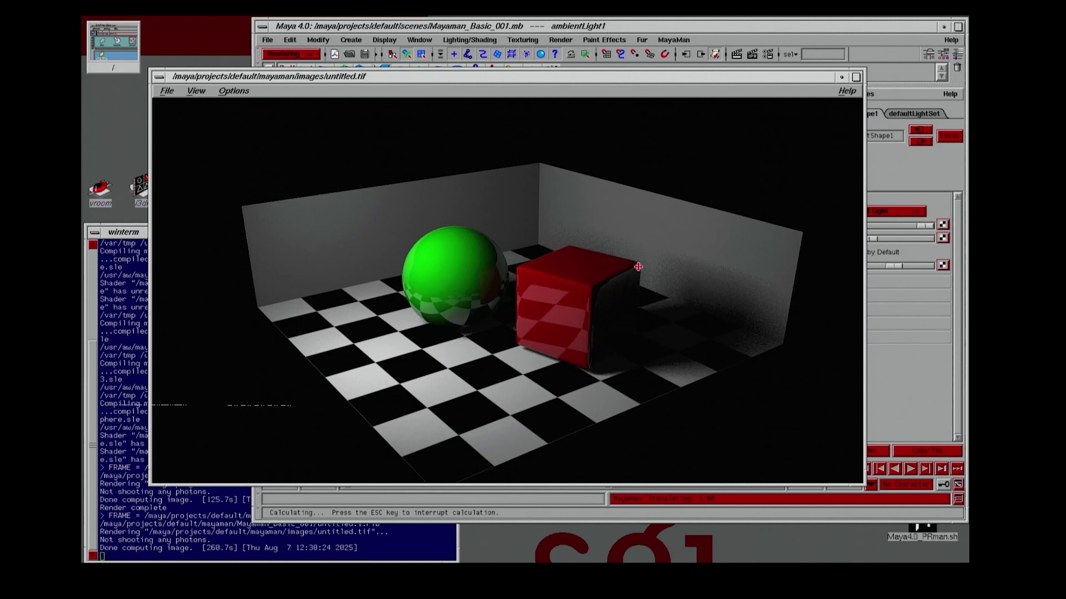
Close the rendered image window and clear the selection in the perspective view.
click(162, 79)
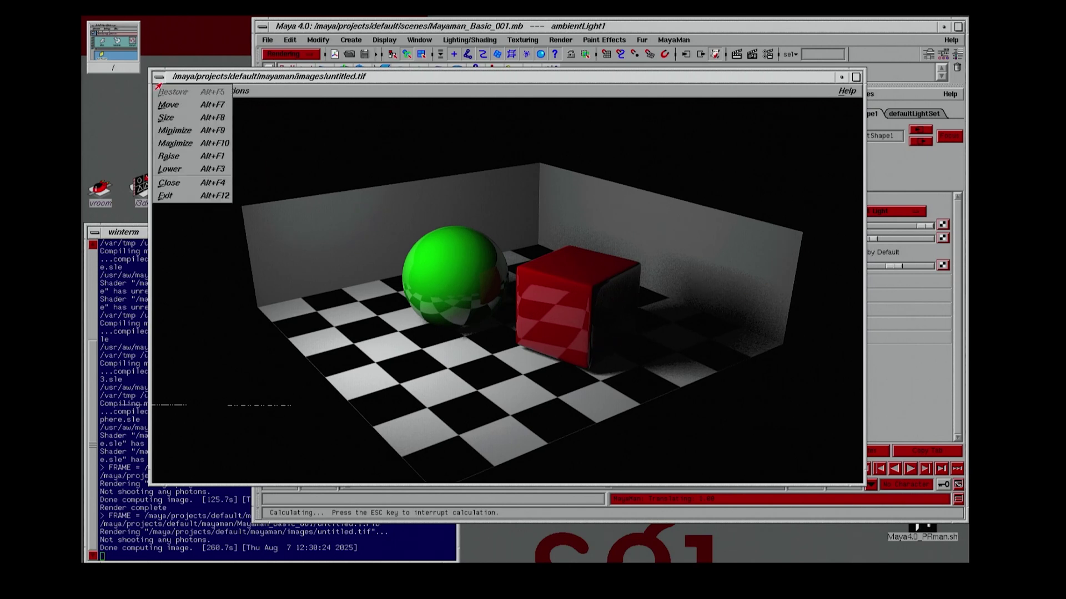
click(165, 195)
click(532, 200)
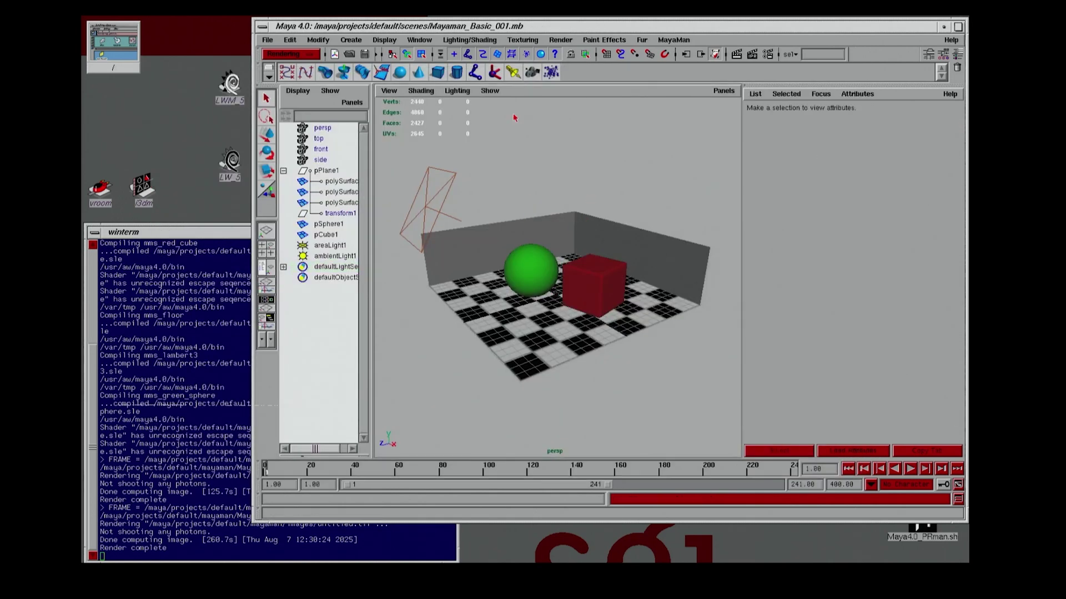
Create a polygon plane and parent it under areaLight1 in the outliner.
key(space)
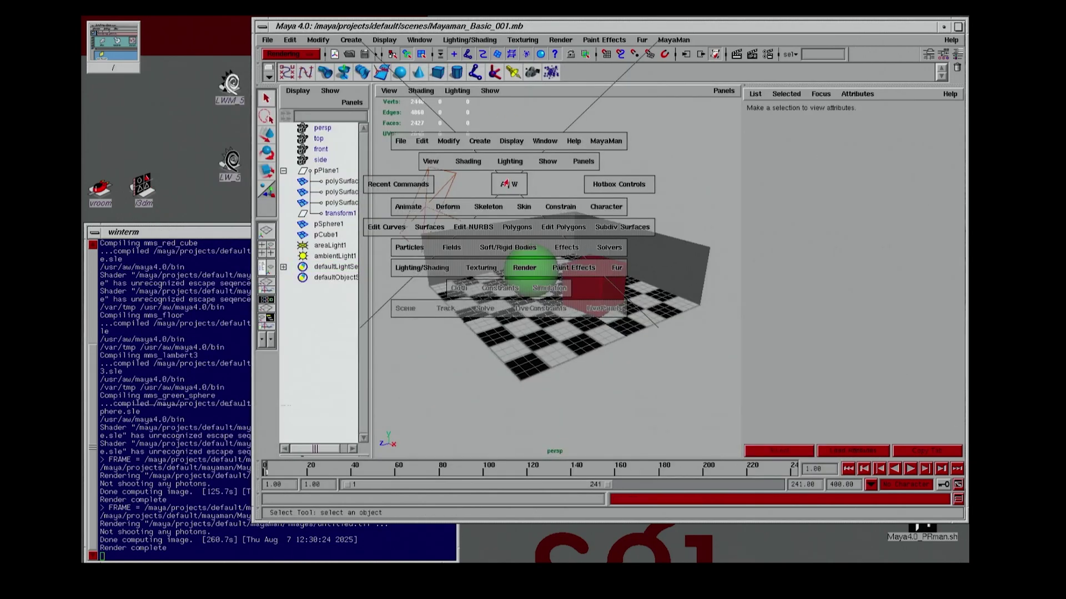
click(480, 141)
mouse_move(515, 183)
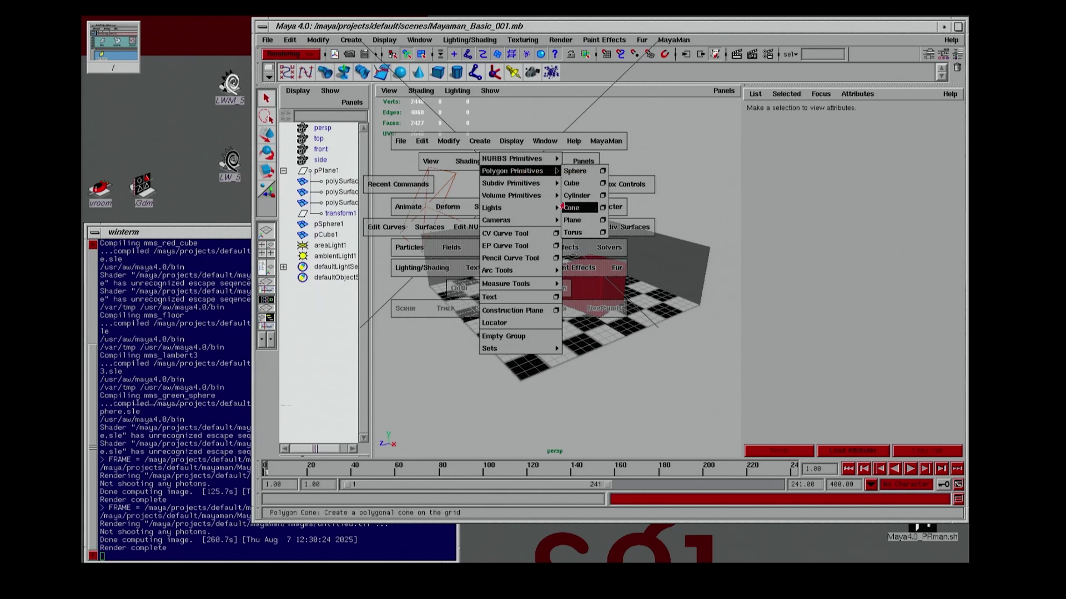
click(572, 220)
mouse_move(326, 266)
middle_down()
mouse_move(325, 250)
mouse_move(338, 258)
middle_up()
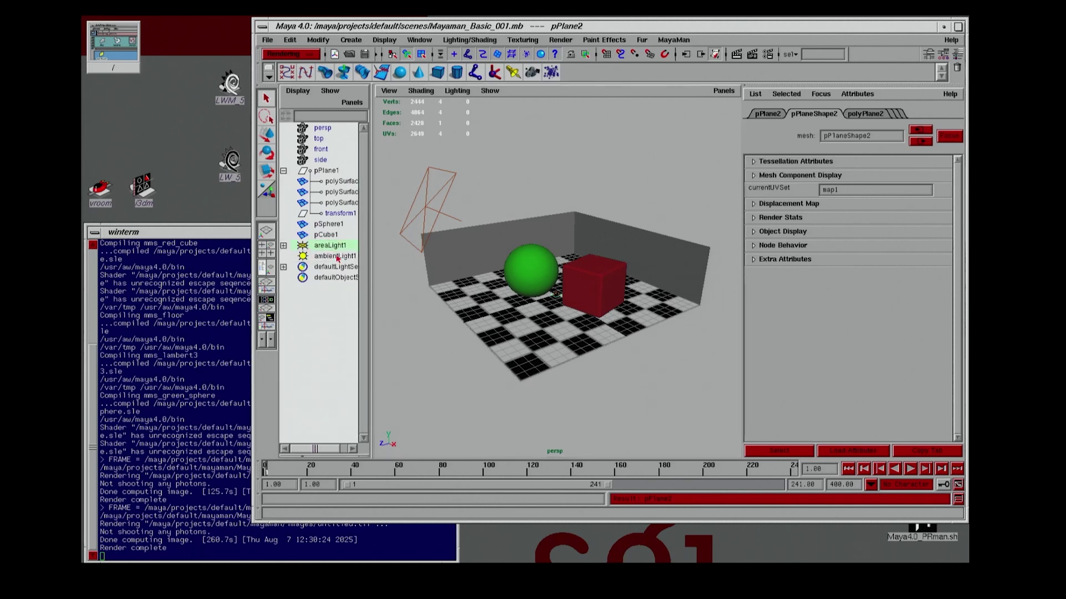
click(284, 245)
Set the new plane's Translate X, Y and Z to 0 so it sits at the area light's origin.
key(w)
ctrl+drag(556, 267, 497, 304)
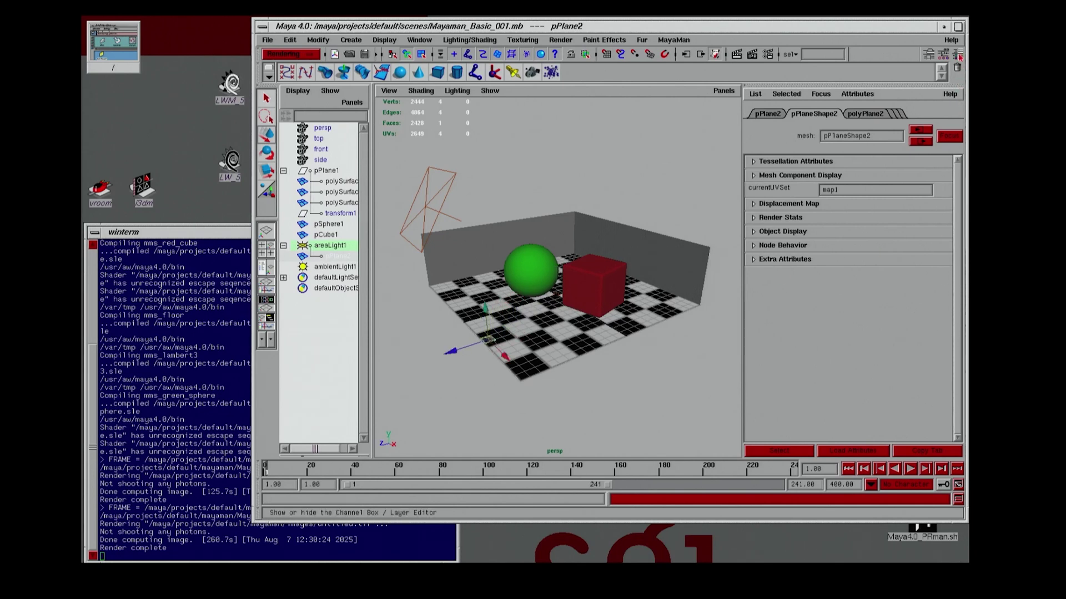
click(959, 55)
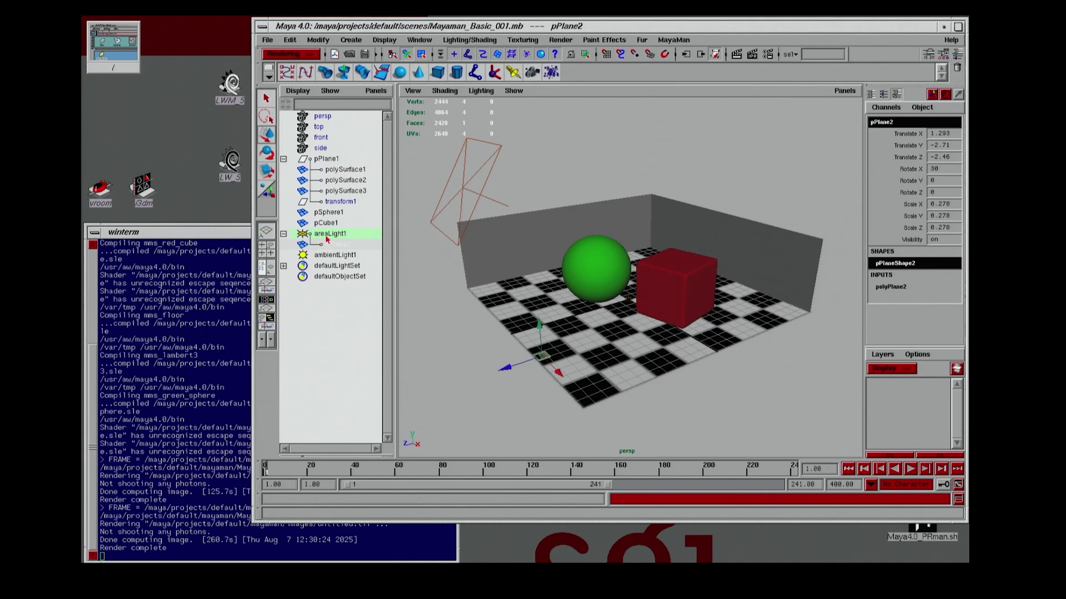
drag(953, 136, 942, 158)
text(0)
key(Return)
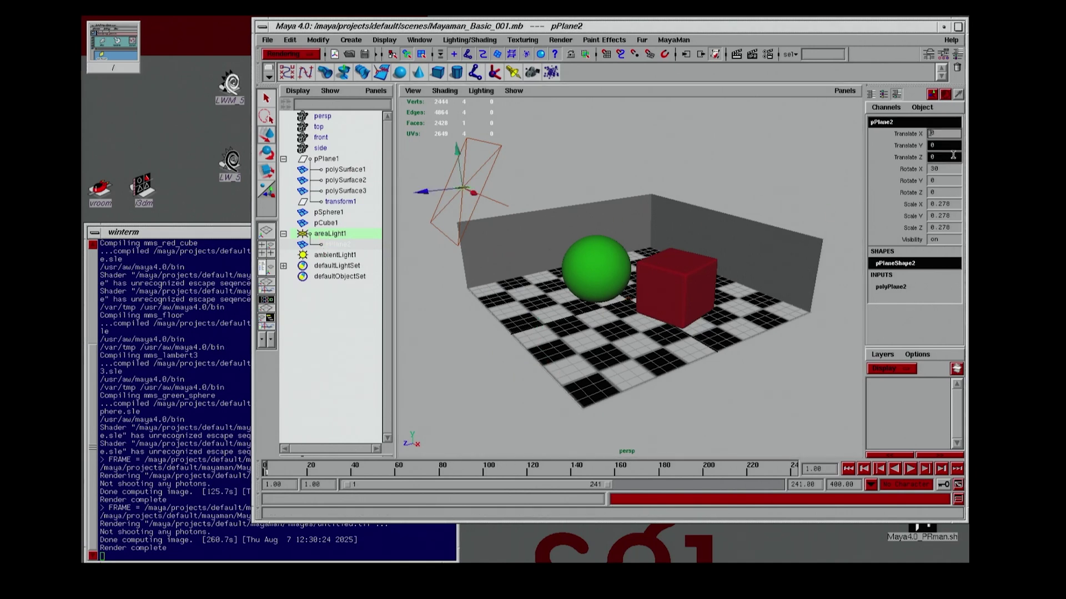
Set the plane's Rotate X to 90 and scale it uniformly to about 2.033 to match the area light's outline.
click(935, 170)
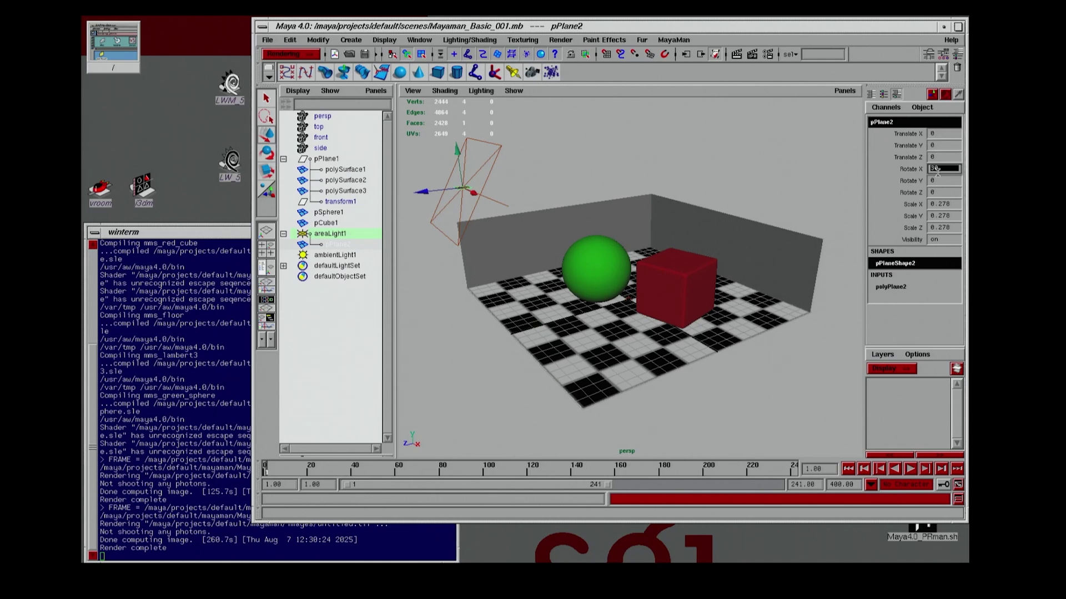
text(0)
text(0)
alt+click(669, 156)
drag(462, 189, 521, 168)
key(r)
Assign a new Lambert material to the plane and name it Reflector_Card.
right_drag(481, 156, 605, 326)
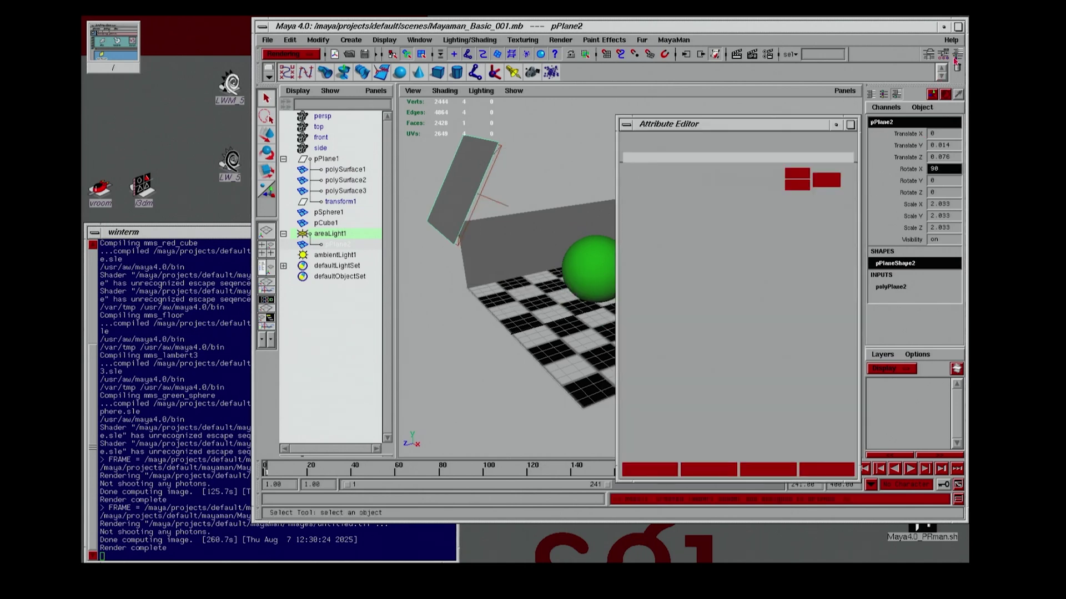
click(964, 58)
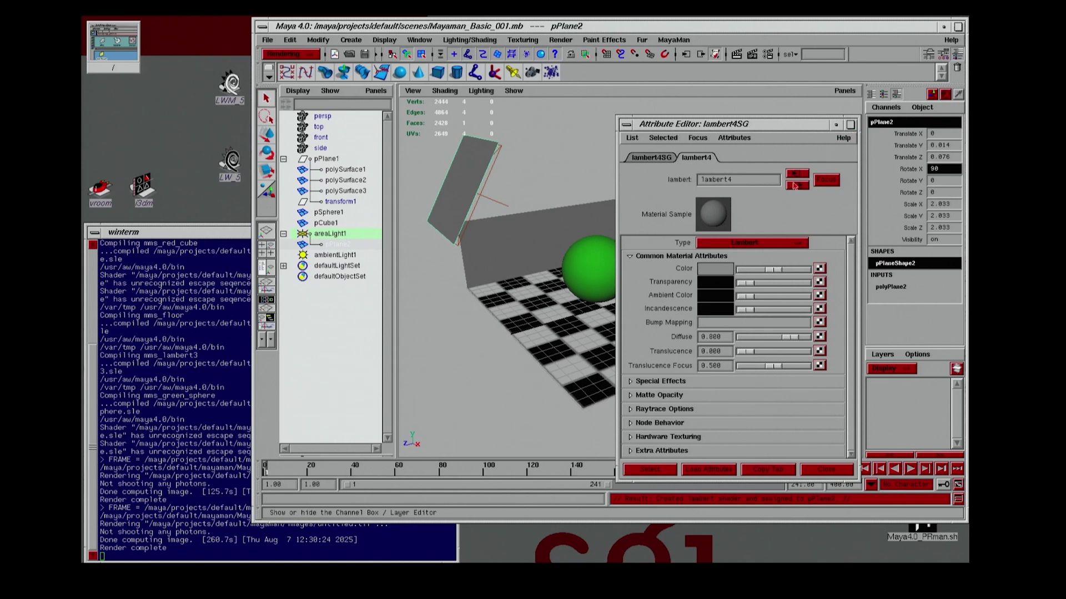
drag(758, 182, 693, 181)
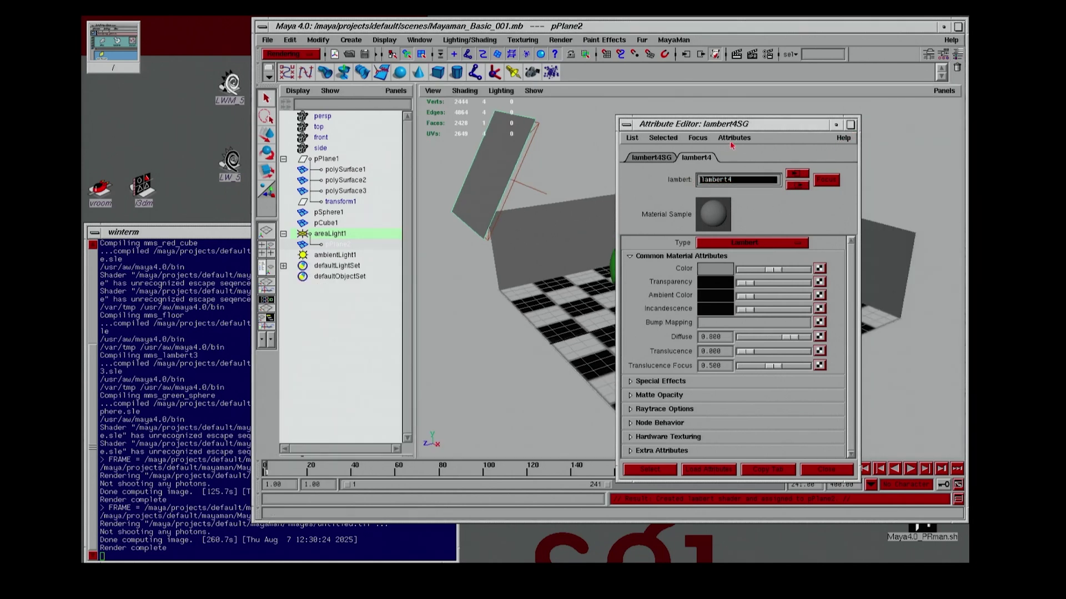
text(Reflector_Card)
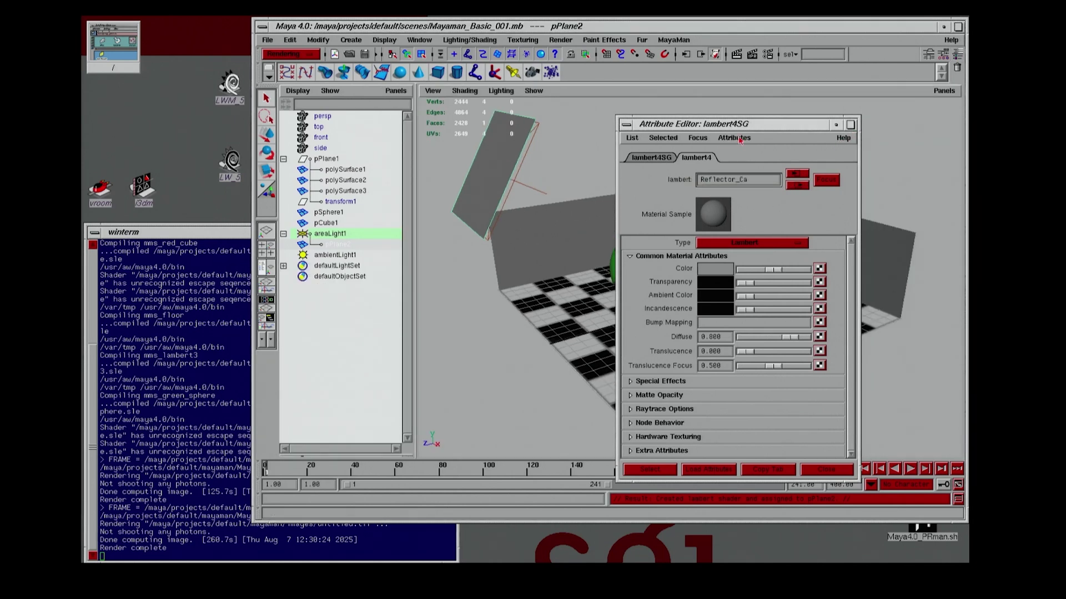
key(Return)
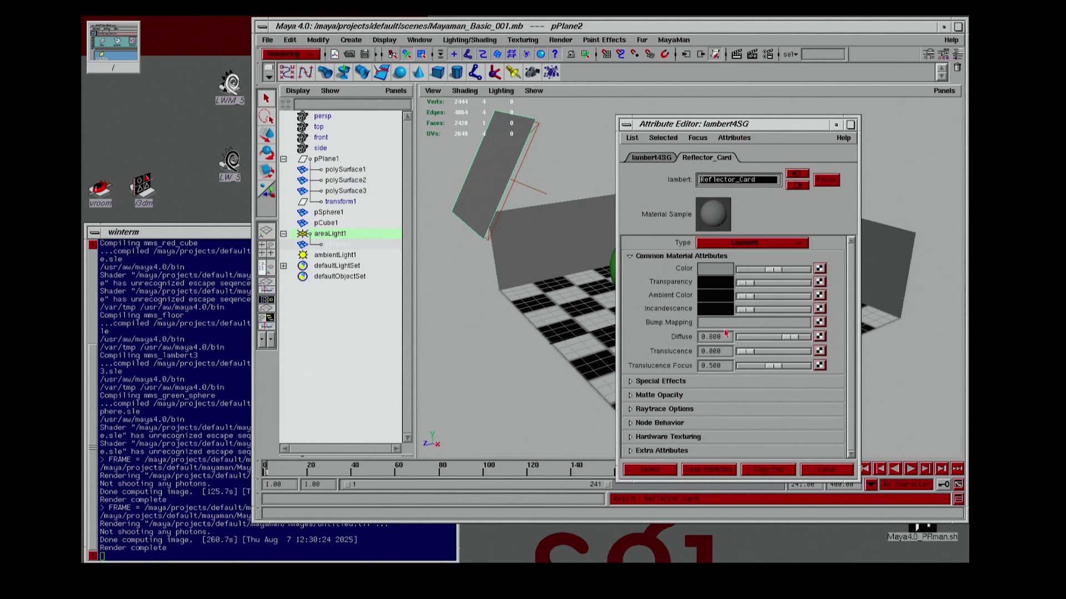
Raise the Reflector_Card material's incandescence to white and close its floating Attribute Editor.
drag(750, 312, 813, 309)
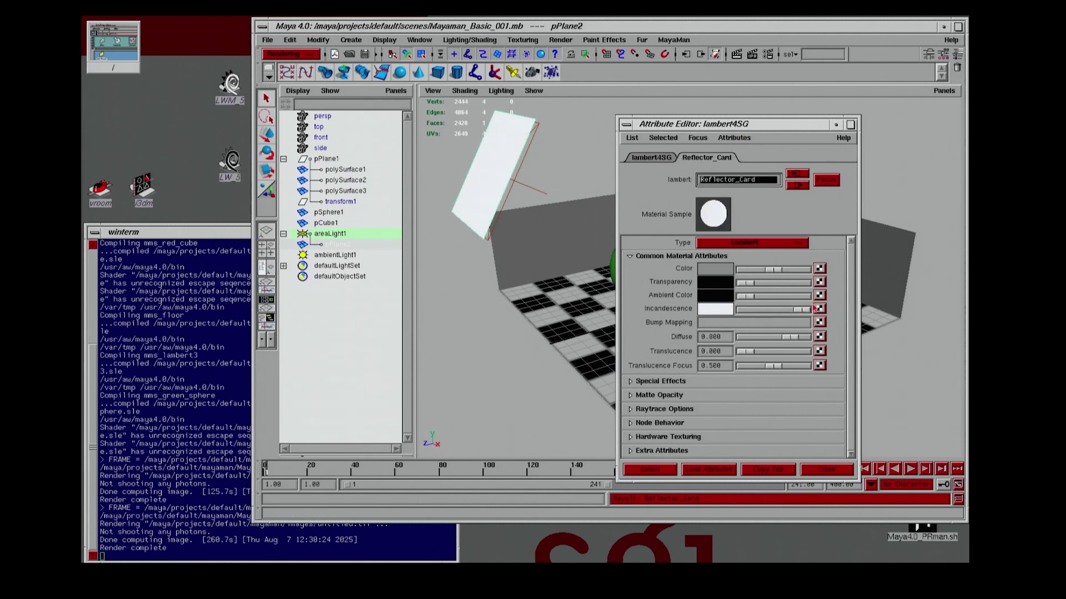
click(626, 125)
click(639, 230)
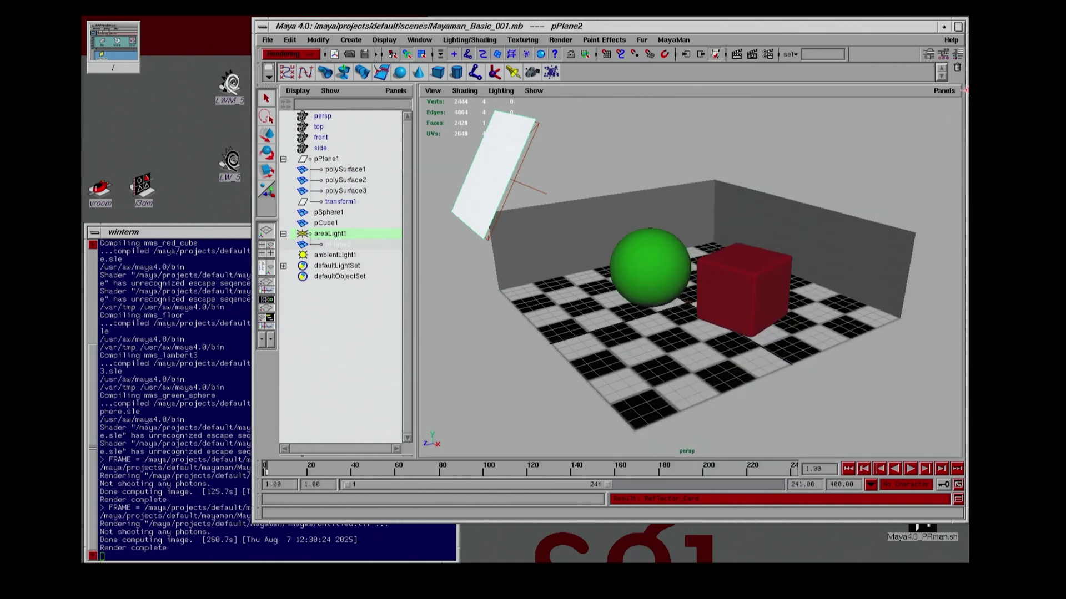
Turn off Primary Visibility in the reflector plane's render stats and save the scene.
click(943, 54)
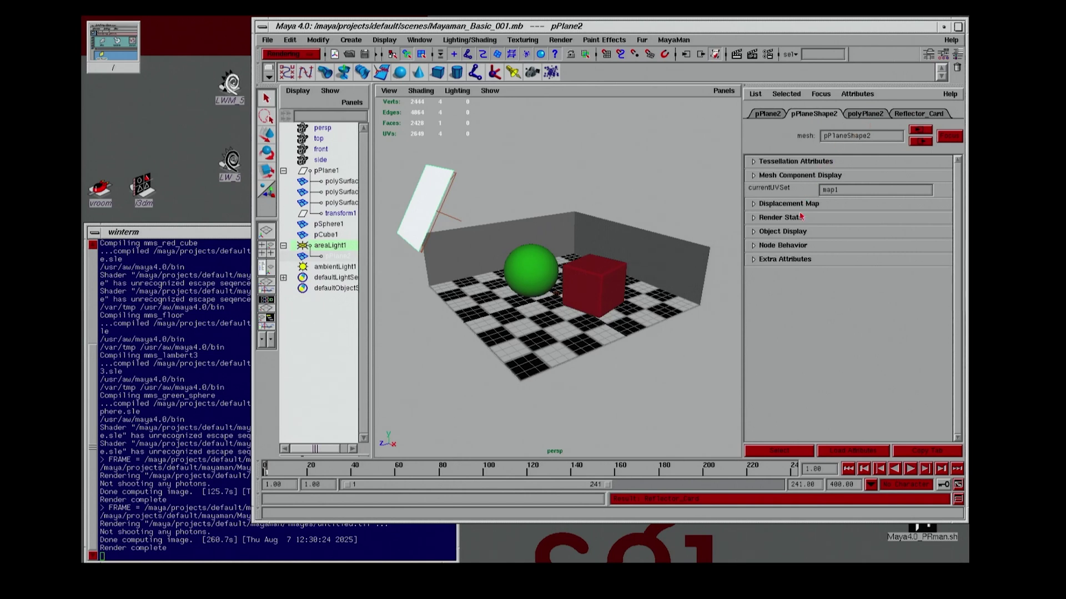
click(778, 175)
click(777, 176)
click(779, 218)
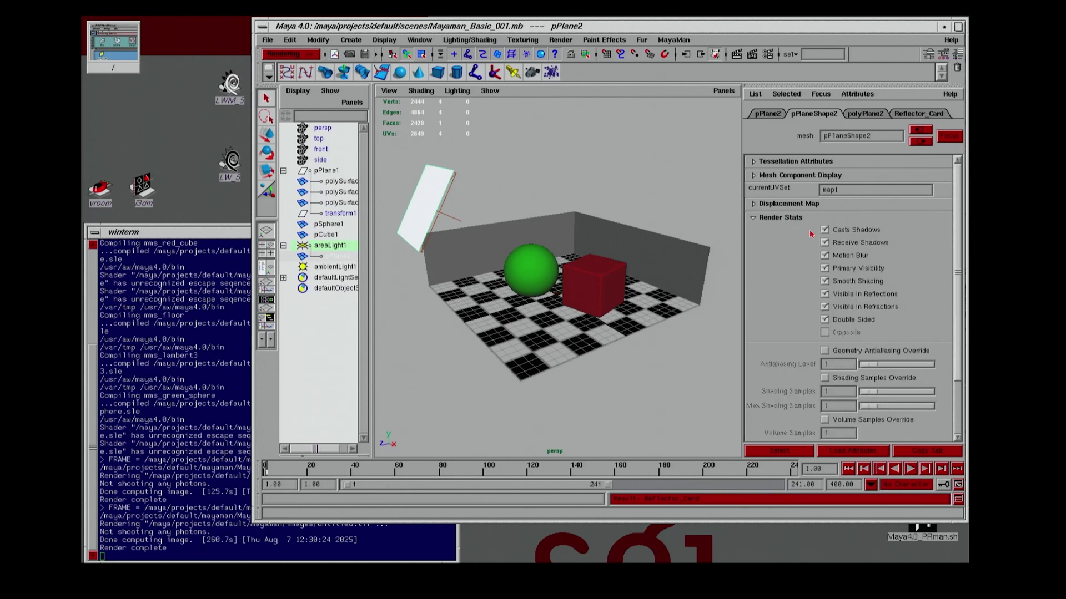
click(825, 268)
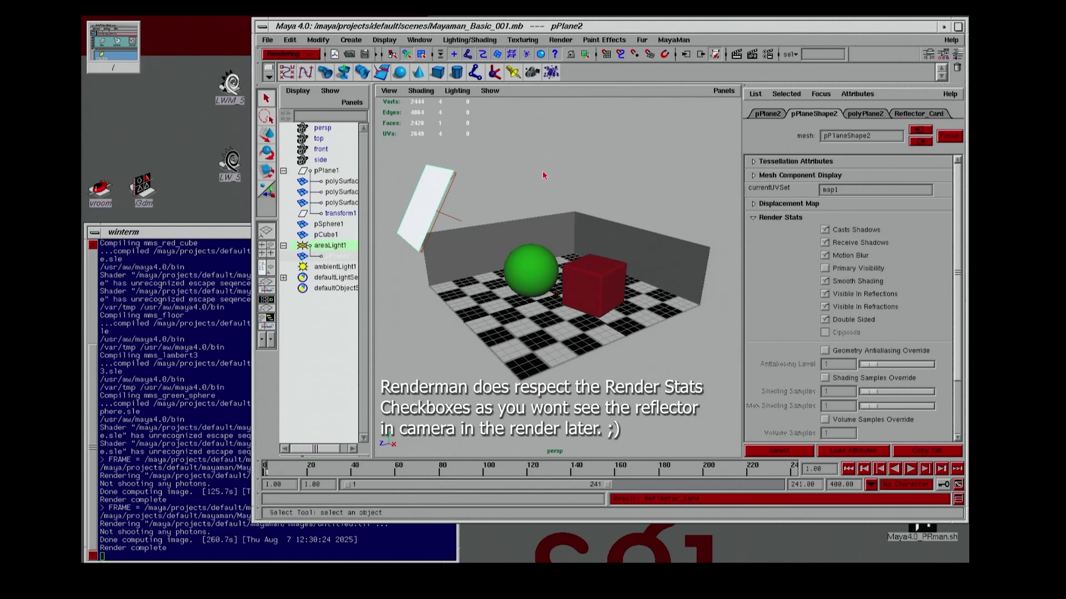
click(267, 40)
click(272, 83)
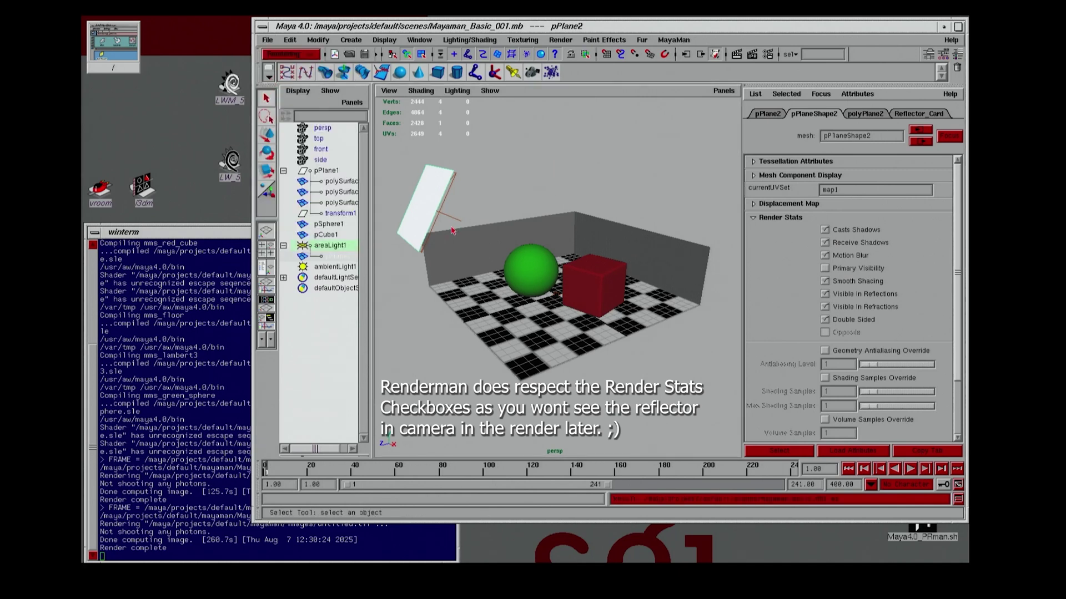
Set the area light's ray-traced Shadow Rays to 24.
click(450, 218)
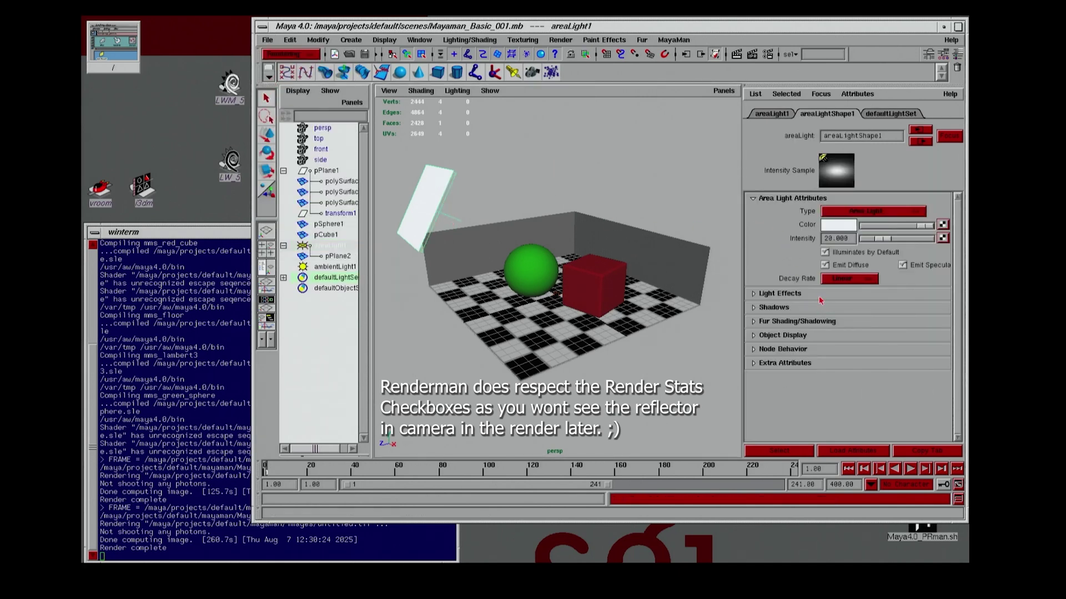
click(787, 308)
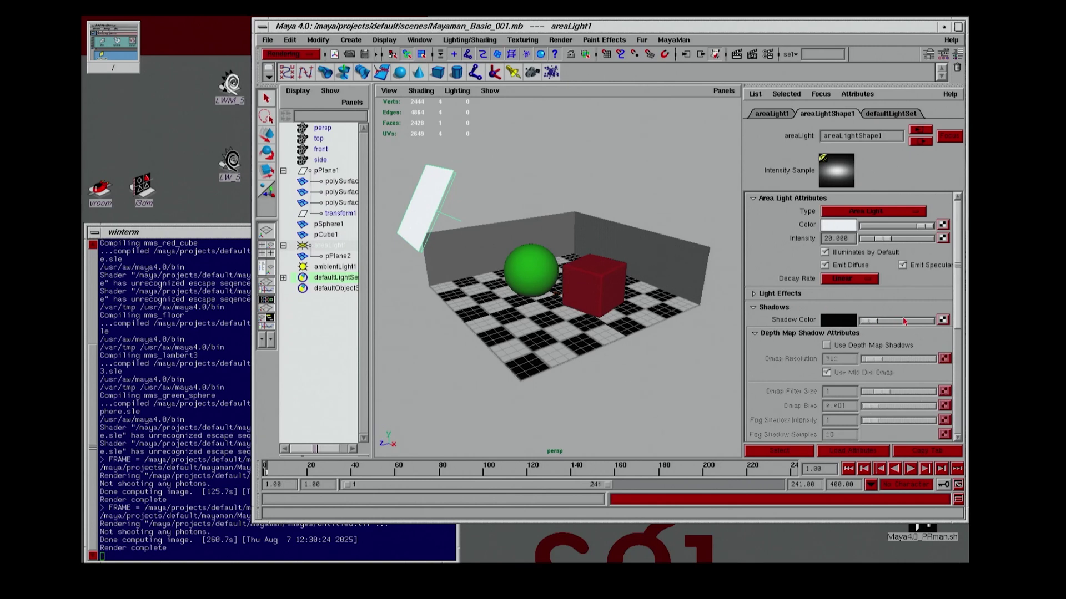
drag(957, 317, 968, 429)
drag(836, 363, 821, 359)
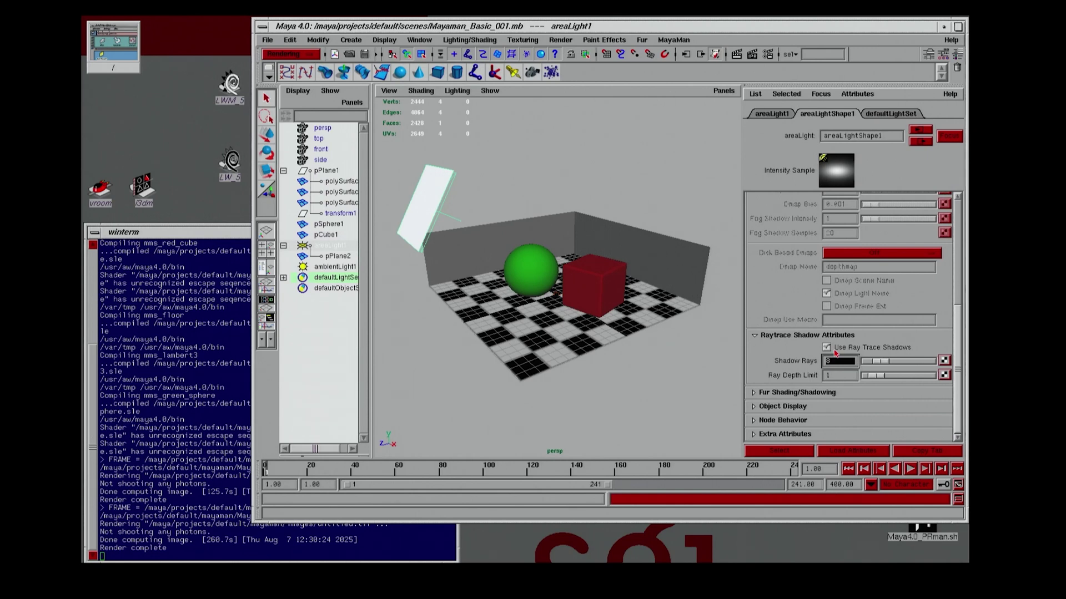
text(24)
key(Return)
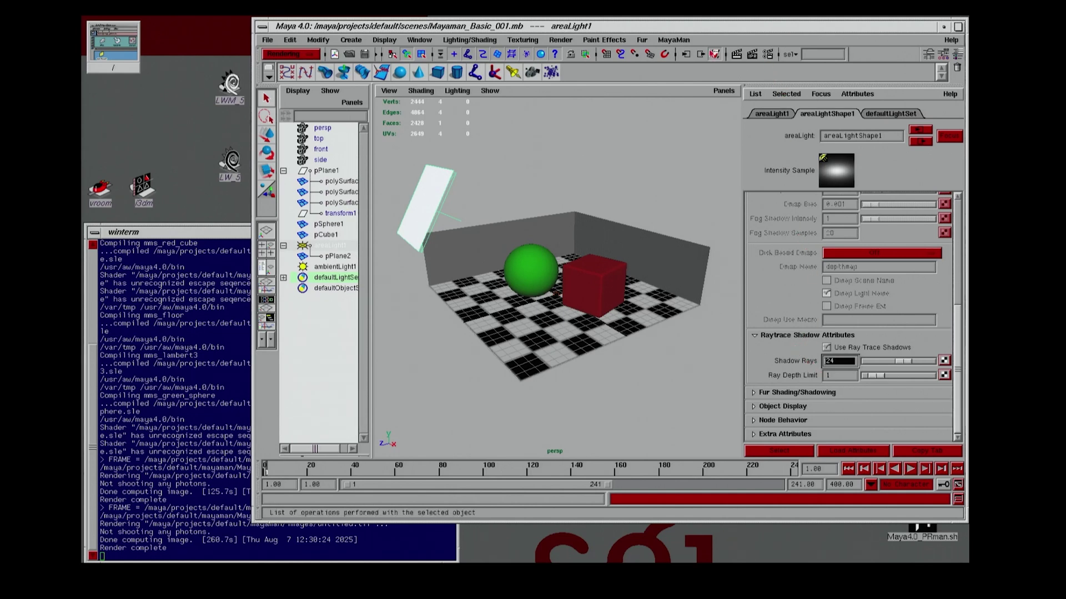
Set the Shading Rate Scale in MayaMan's global shadow options to 3 and close the options window.
click(673, 40)
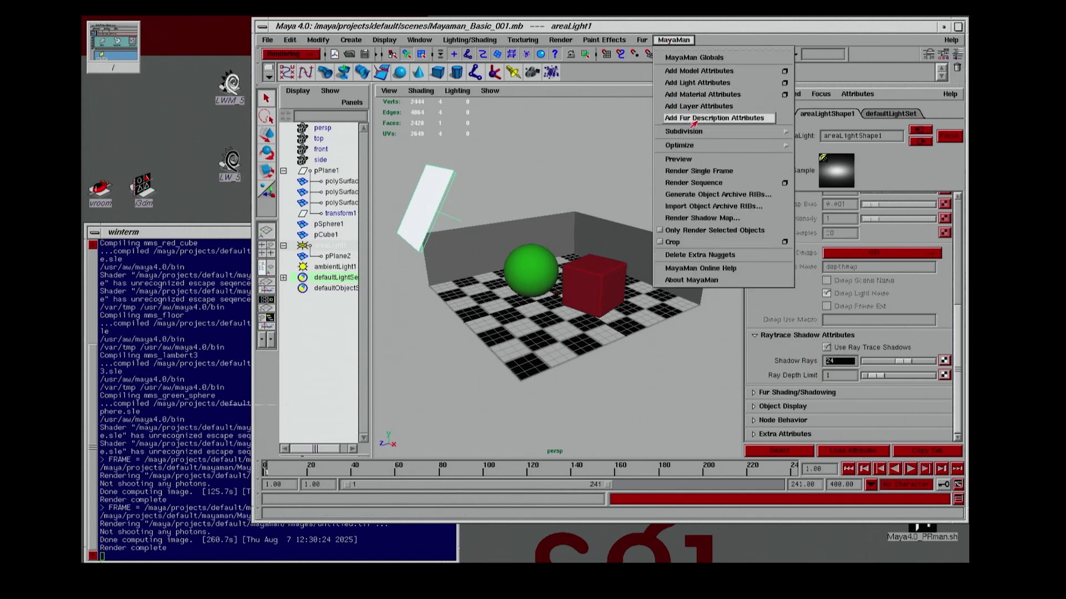
click(703, 59)
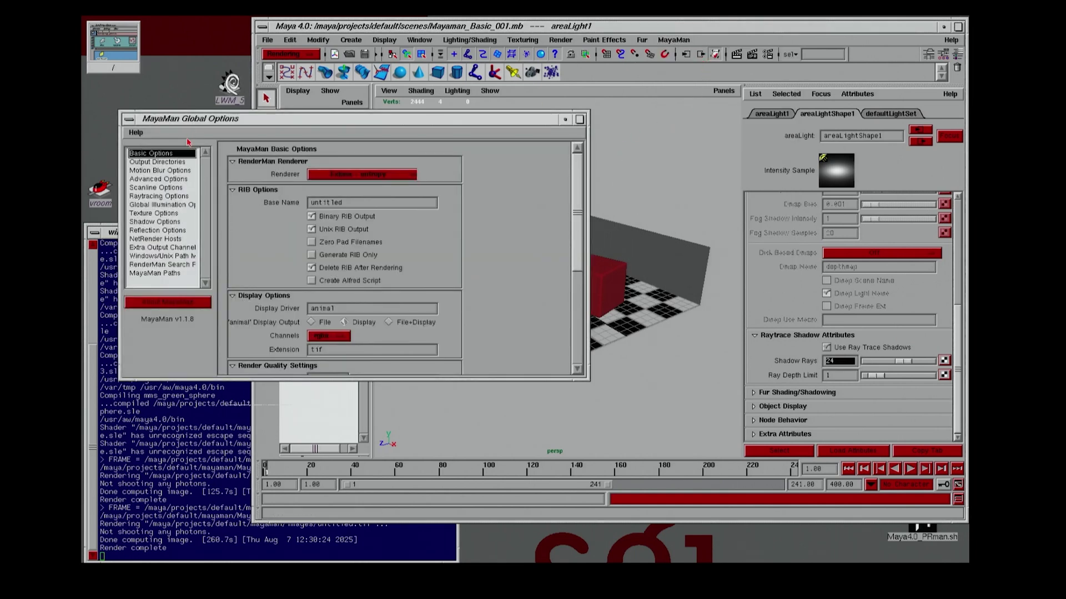
click(157, 221)
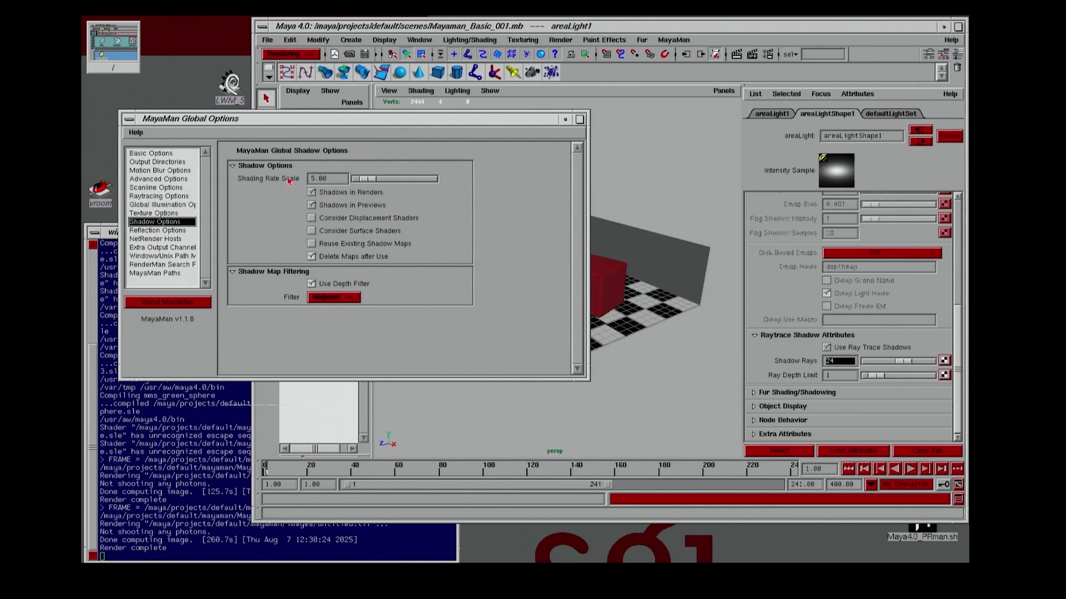
double_click(332, 179)
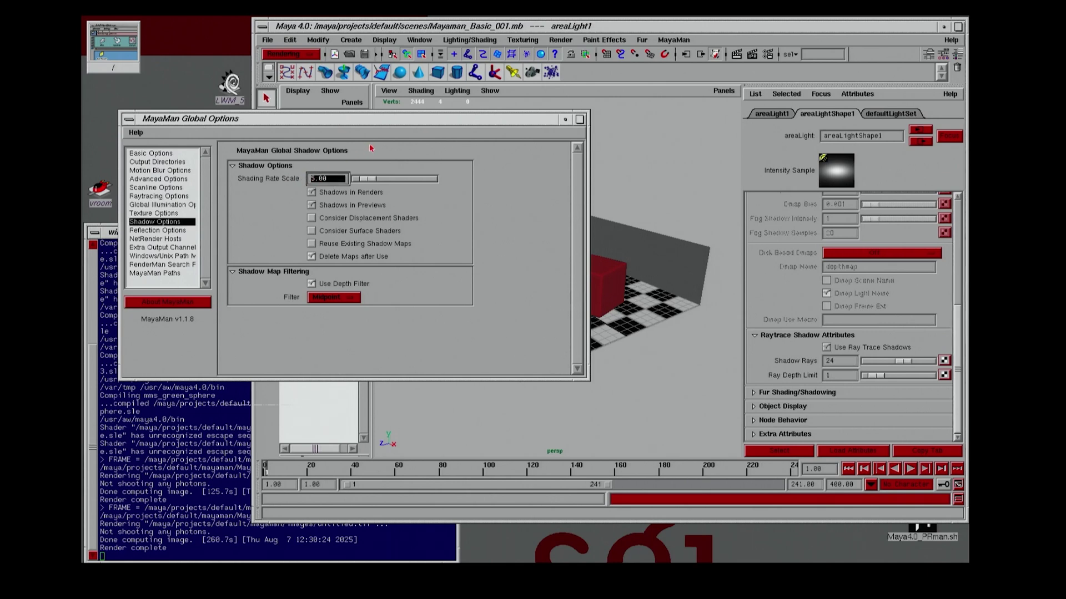
text(3)
key(Return)
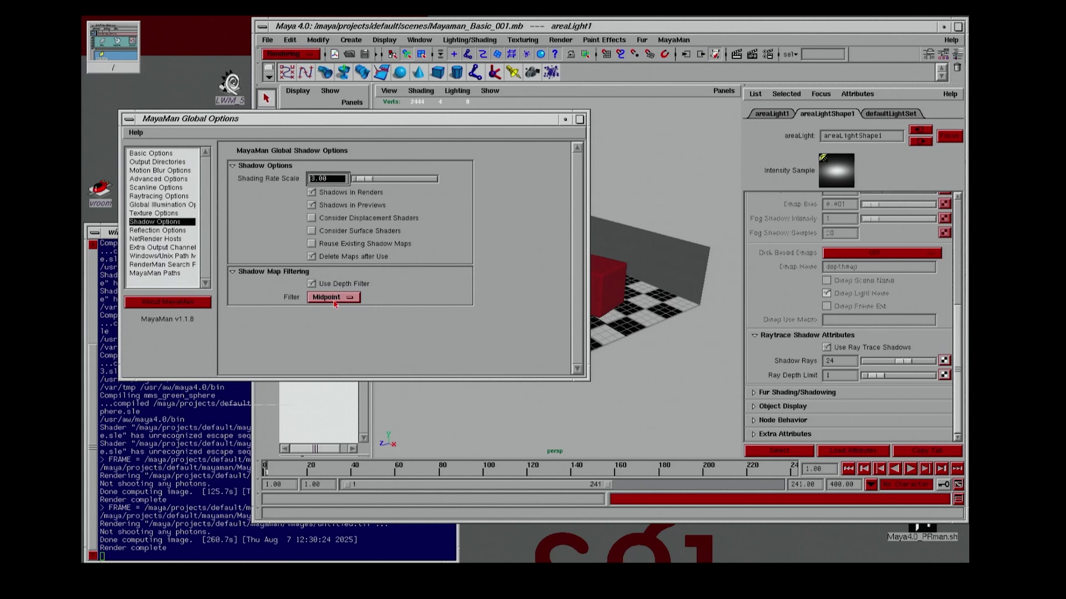
click(132, 122)
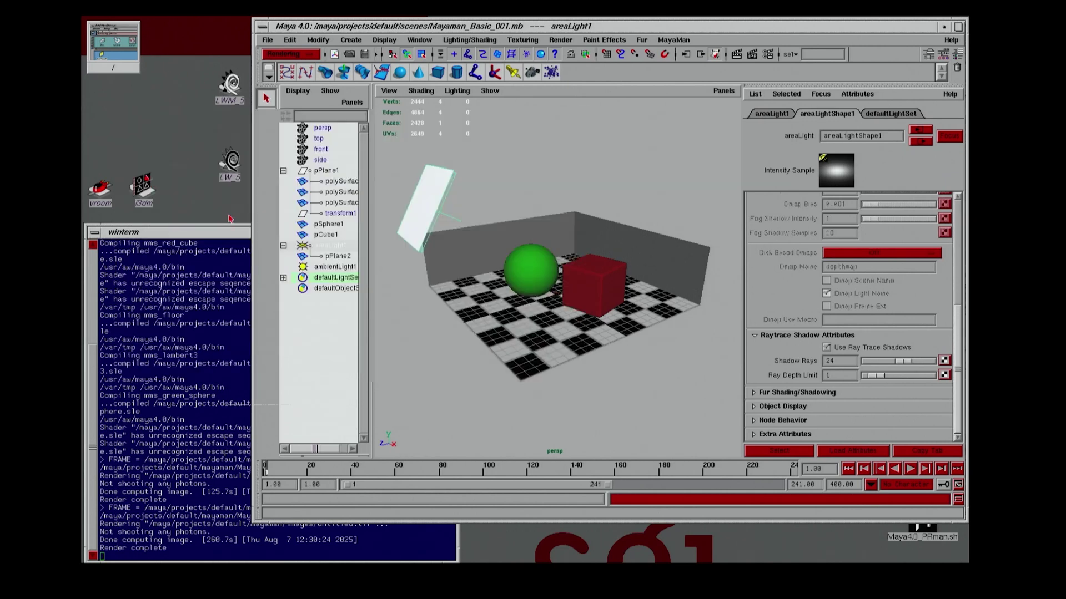
click(161, 225)
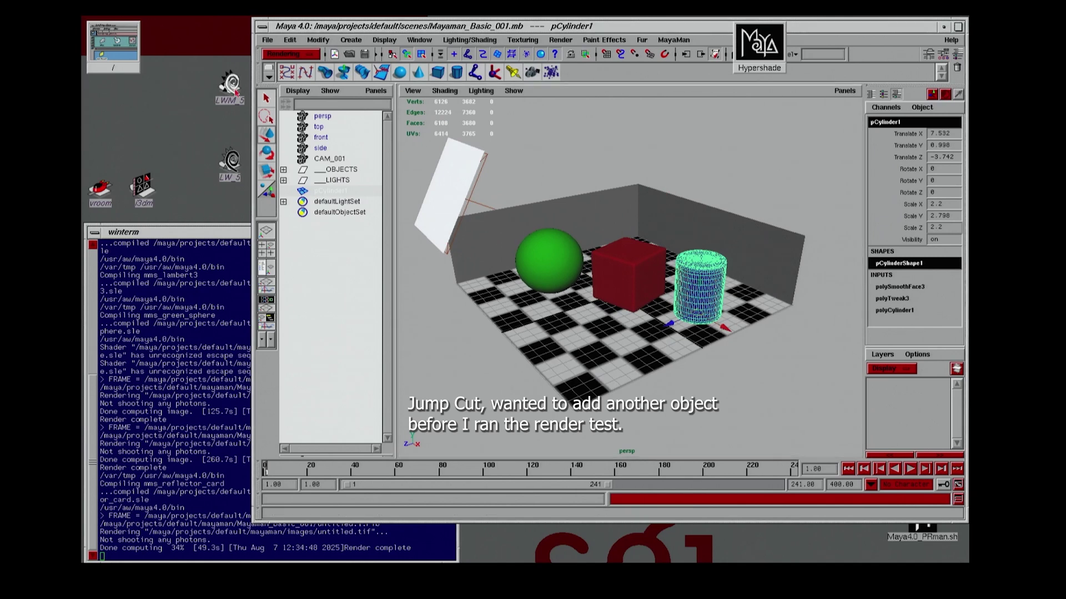
Save the scene, look over its materials in Hypershade and close that window again.
click(267, 39)
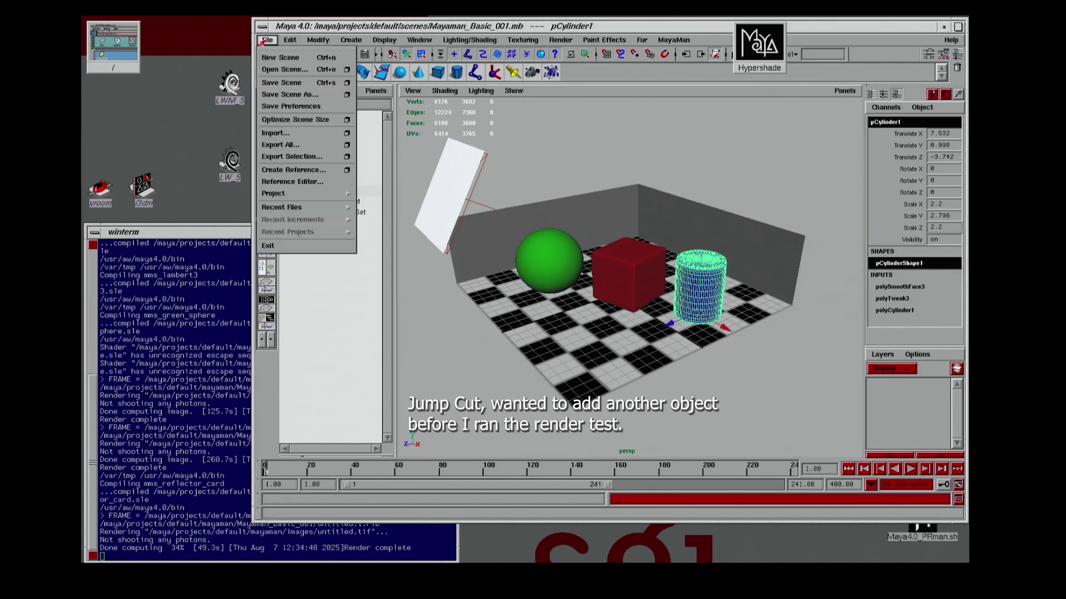
click(280, 85)
mouse_move(575, 197)
alt+mouse_down()
mouse_move(555, 204)
mouse_move(565, 202)
alt+mouse_up()
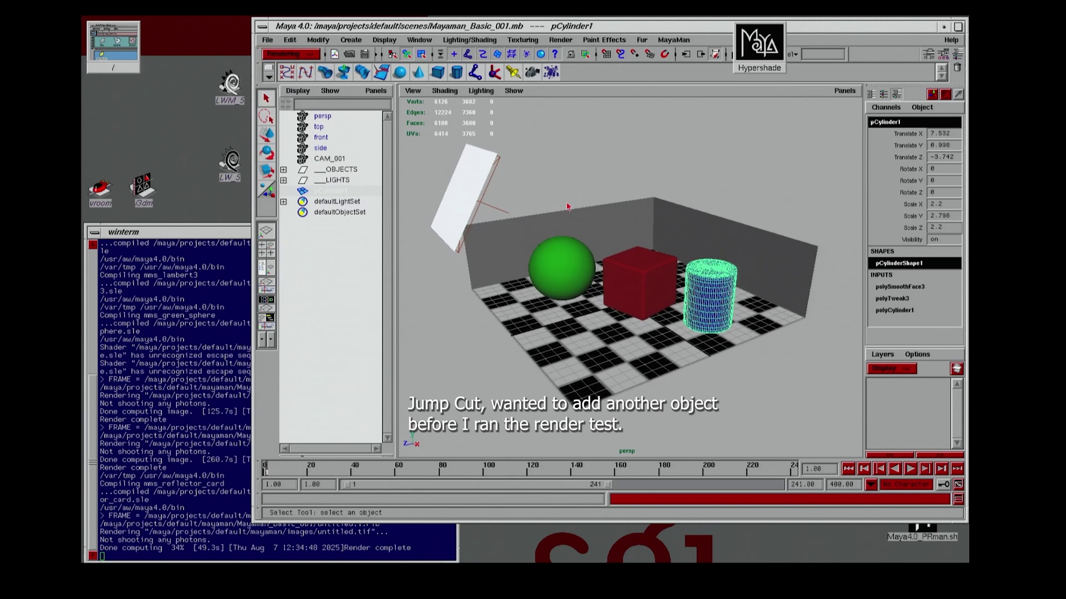
alt+middle_drag(565, 203, 568, 204)
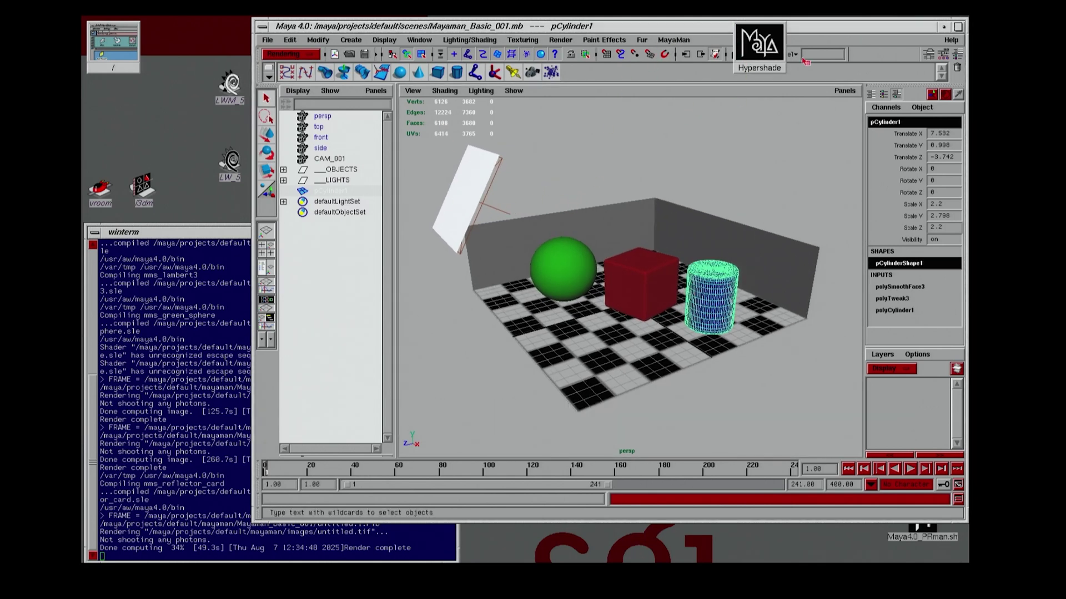
double_click(766, 44)
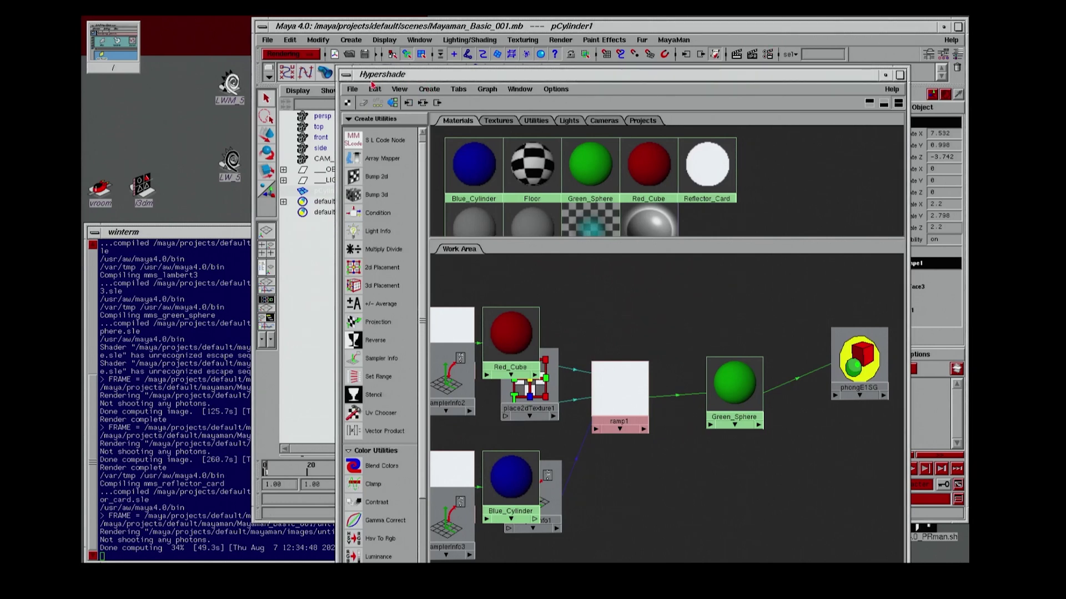
click(347, 74)
click(362, 181)
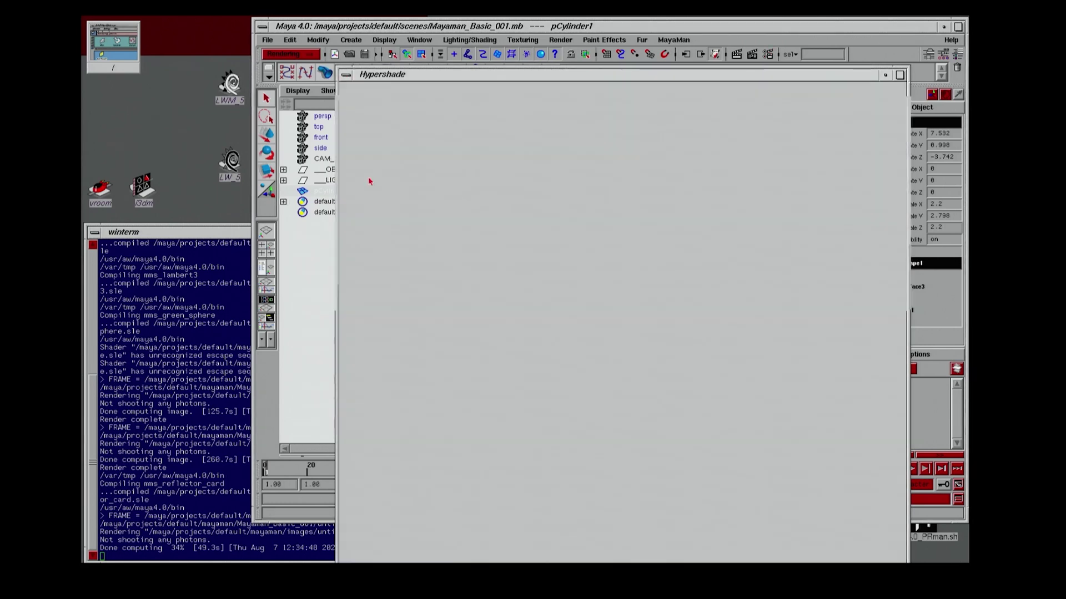
alt+middle_drag(560, 181, 559, 178)
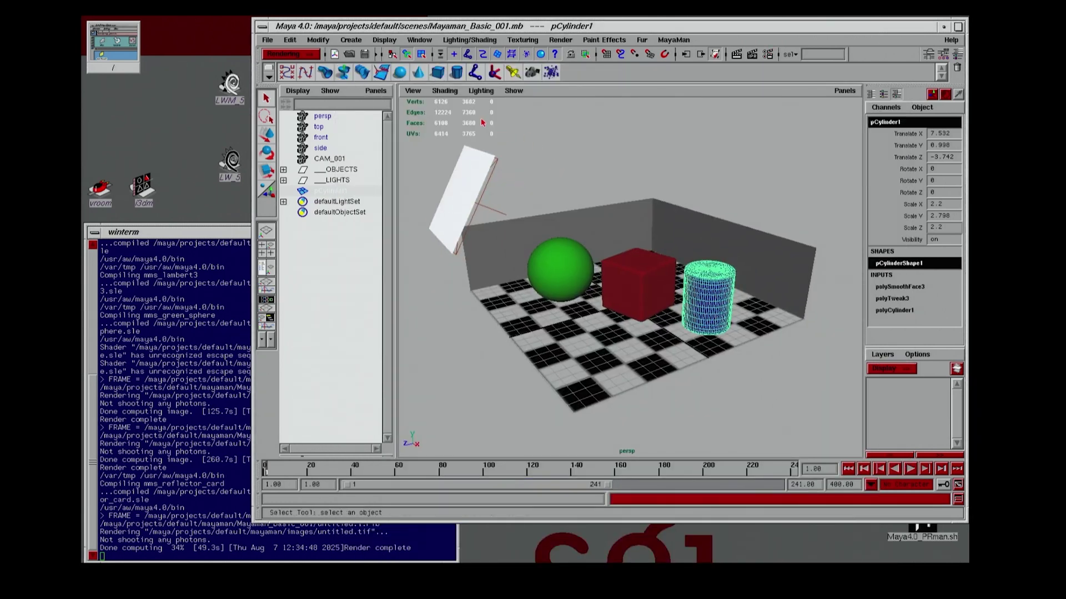
Save the scene and render a single frame with MayaMan.
click(267, 40)
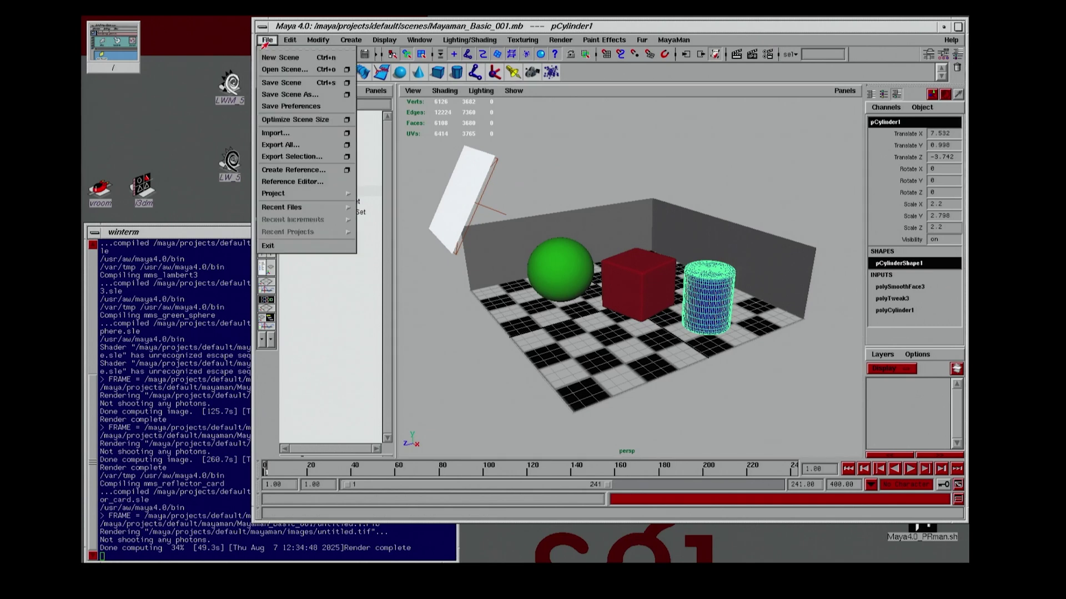
click(280, 83)
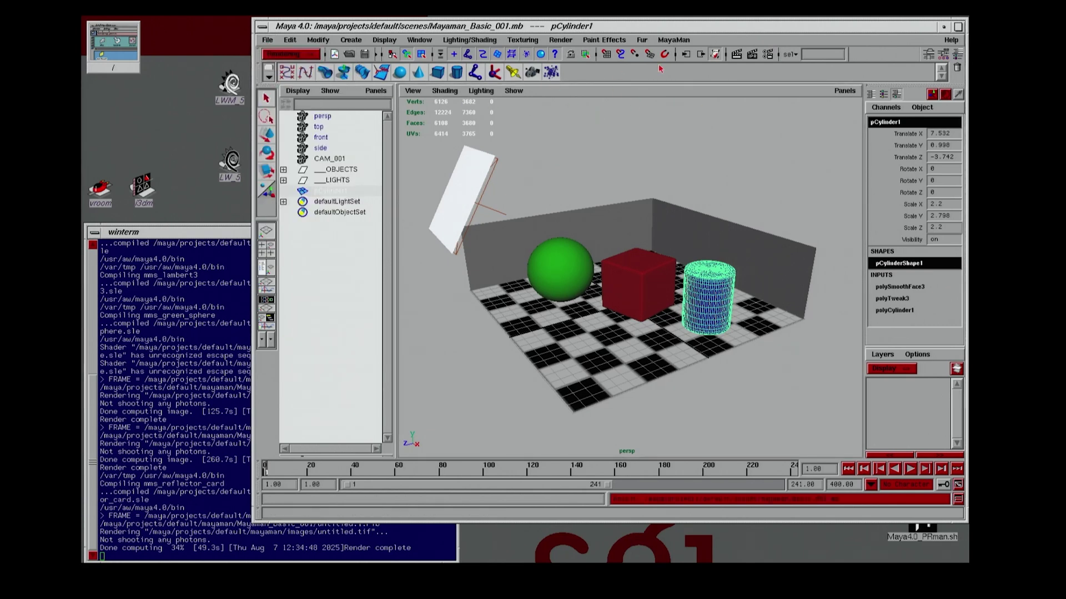
click(674, 40)
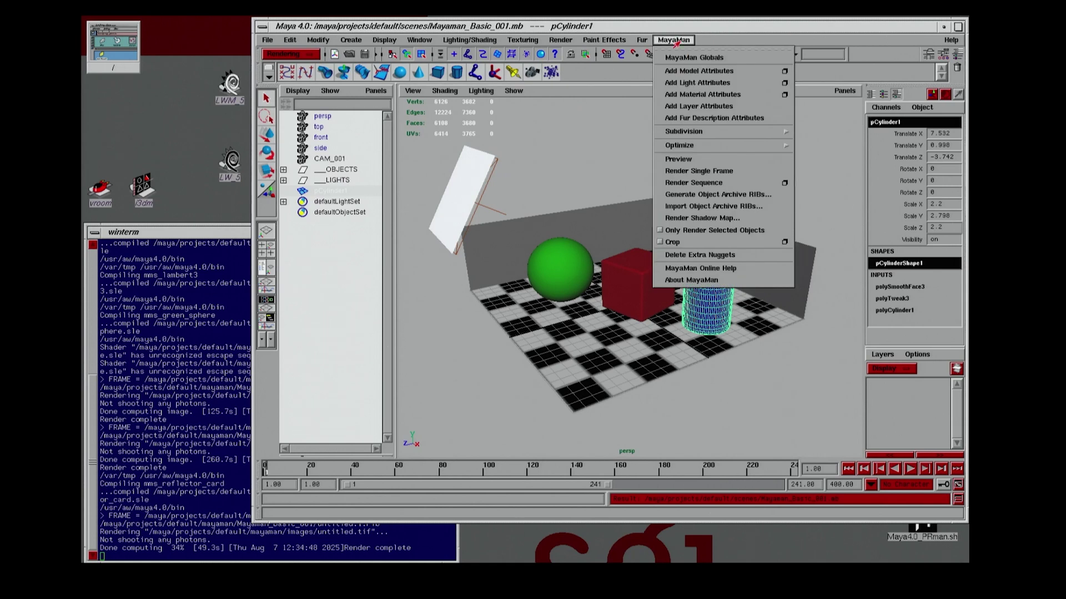
click(684, 171)
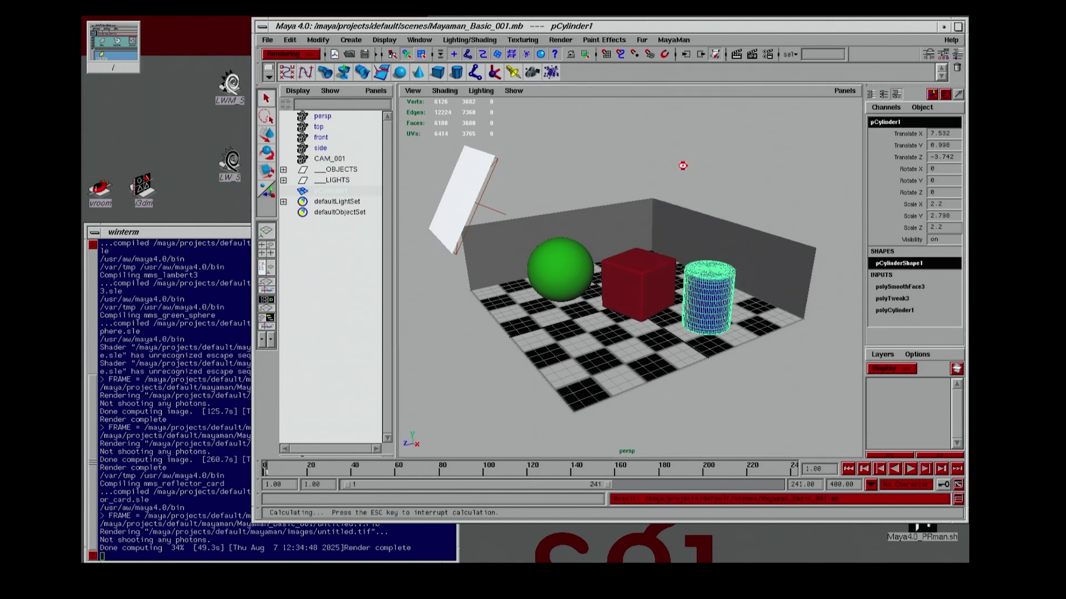
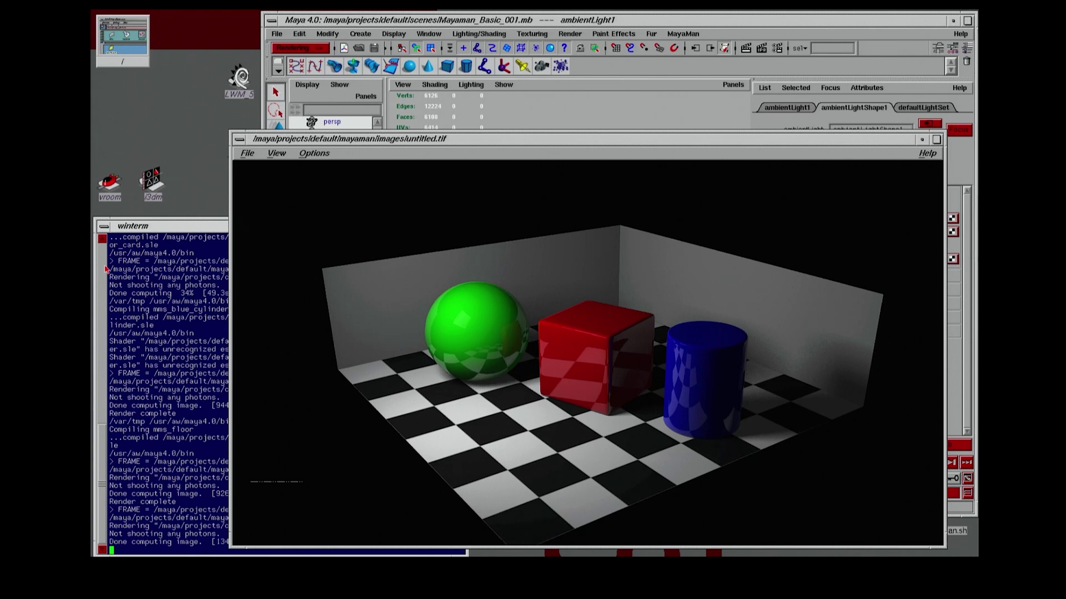
Close the rendered image window and save the scene.
click(239, 140)
click(249, 257)
click(275, 33)
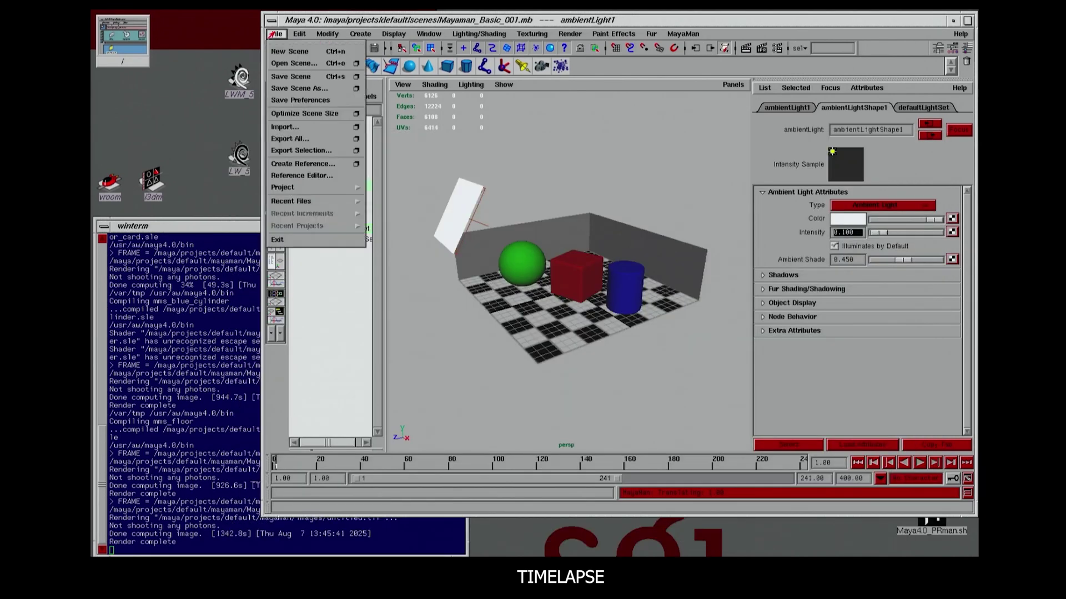
click(290, 76)
Hide the floor, walls and test objects, keeping the area light and reflector card in view.
click(347, 175)
key(ctrl+h)
Create a polygon plane at the origin and scale it uniformly to about 24.246.
click(360, 34)
mouse_move(382, 64)
click(447, 119)
key(r)
drag(571, 289, 690, 265)
key(q)
Set the new plane's width and height subdivisions to 50.
click(966, 48)
click(900, 281)
drag(952, 316, 951, 327)
text(50)
key(Return)
Assign a new Lambert material named Displacement to the plane and close its floating Attribute Editor.
click(422, 36)
right_drag(668, 302, 813, 335)
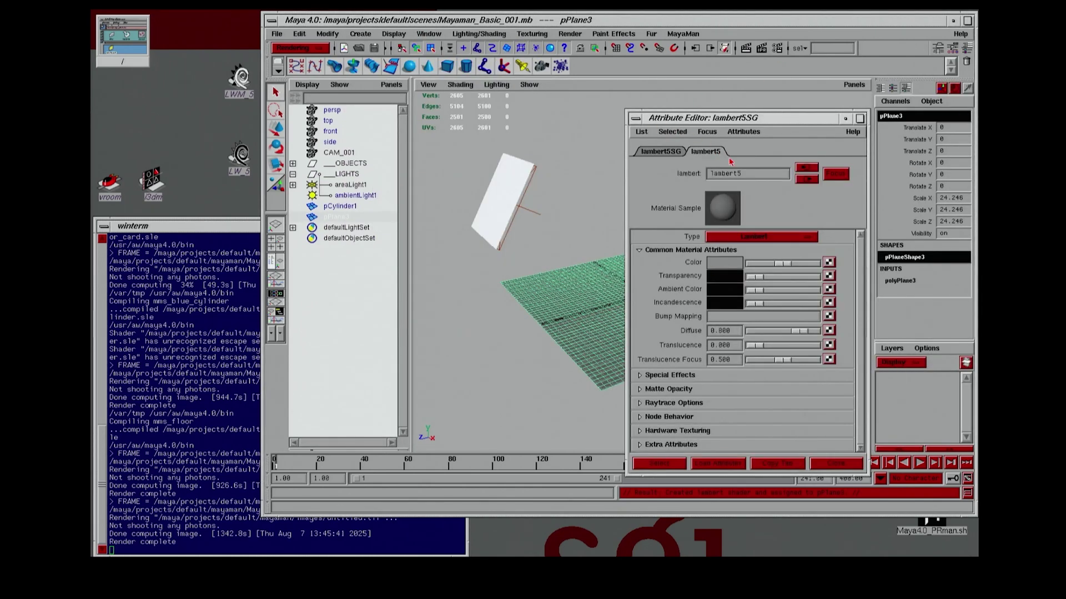
double_click(710, 174)
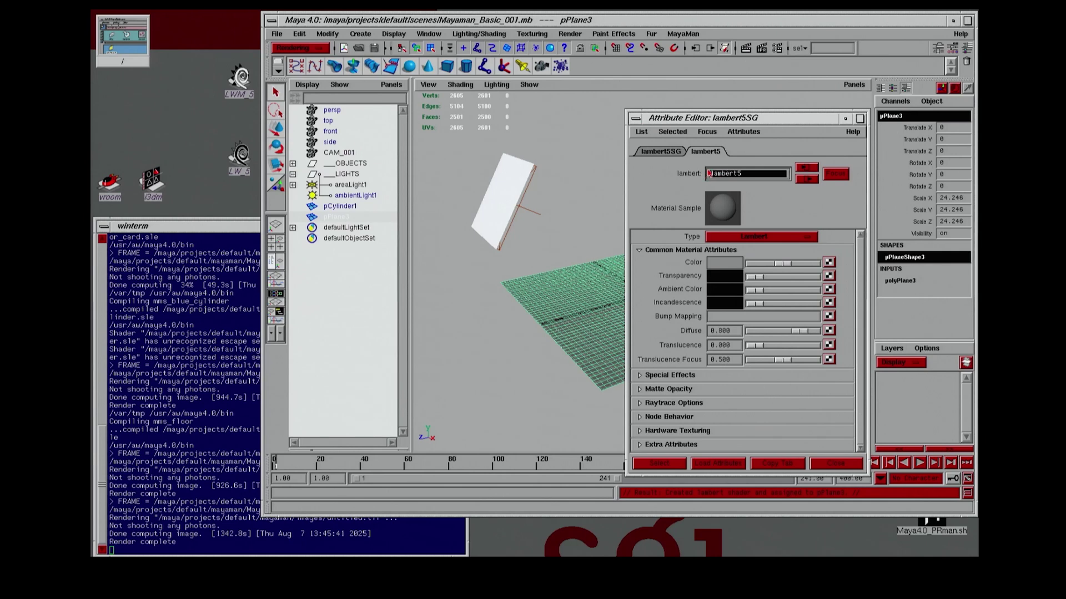
text(Displacement)
key(Return)
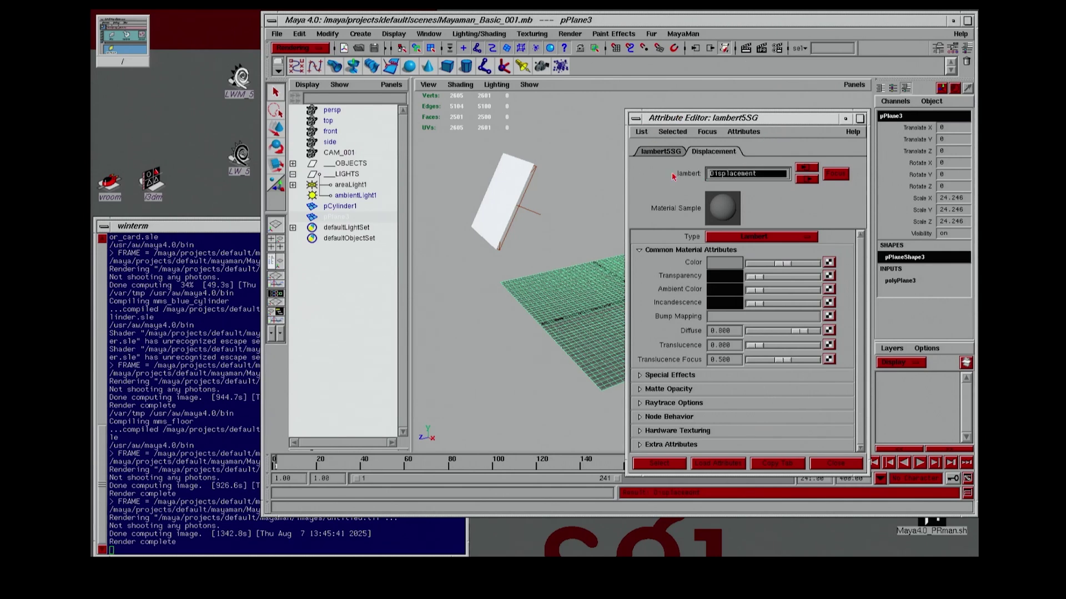
click(636, 119)
click(651, 224)
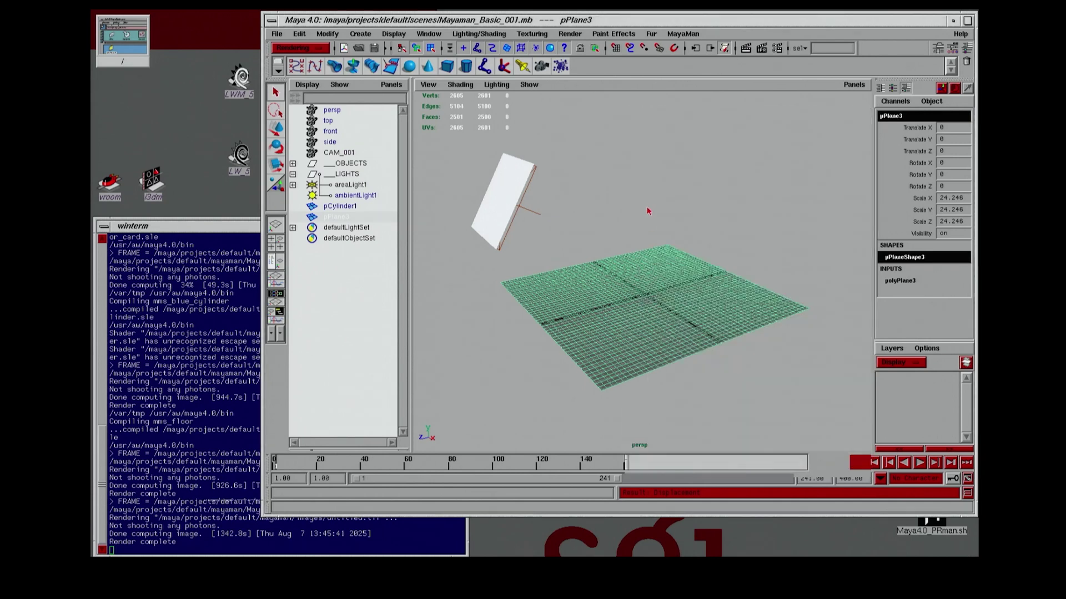
Graph the plane's Displacement material network in Hypershade and enlarge the work area.
click(428, 34)
mouse_move(443, 77)
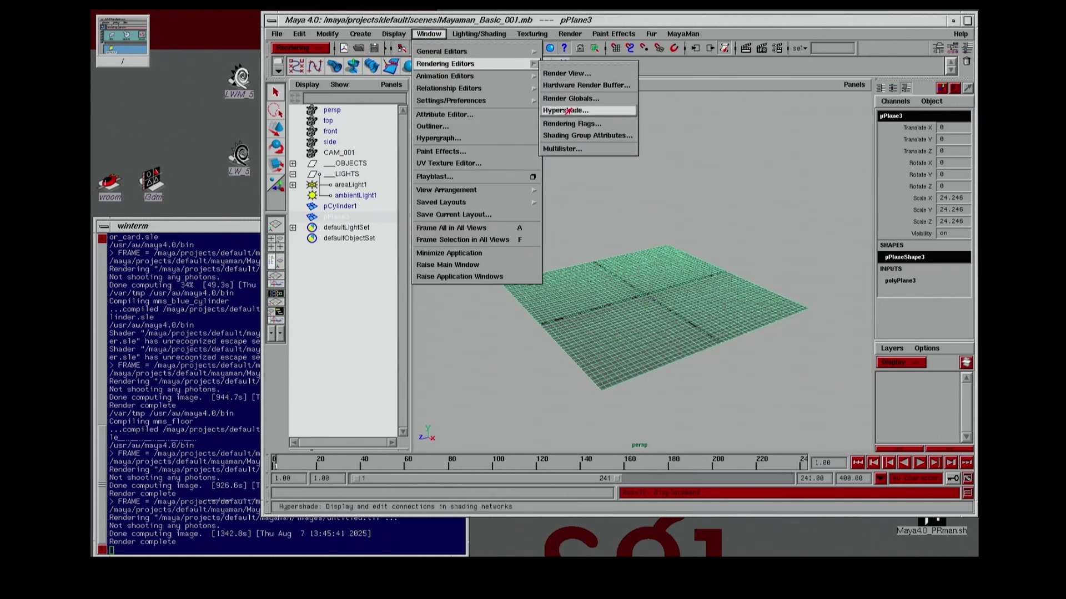
click(567, 112)
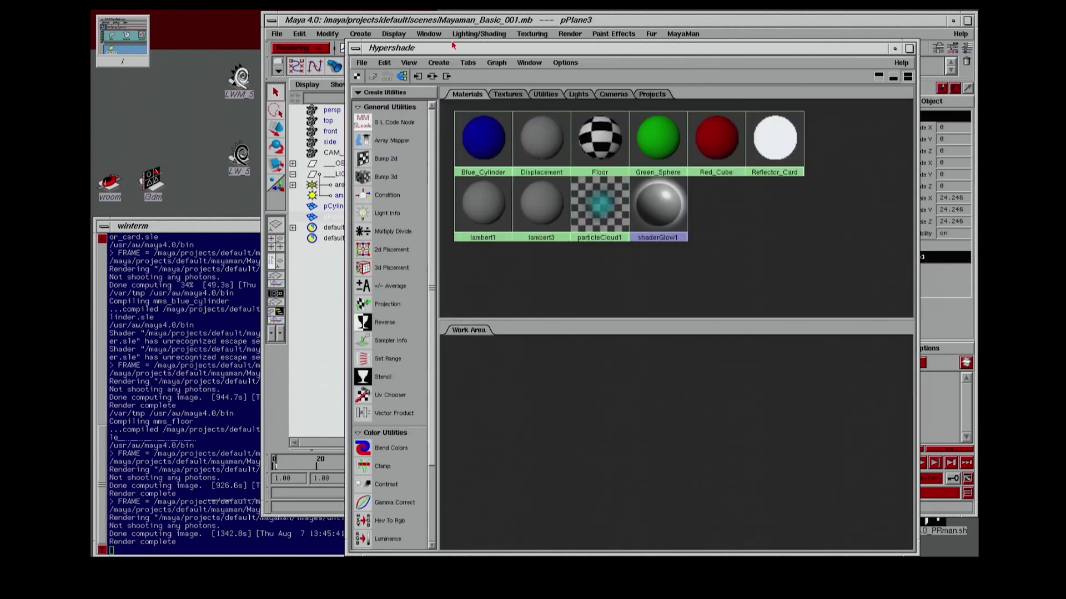
click(402, 76)
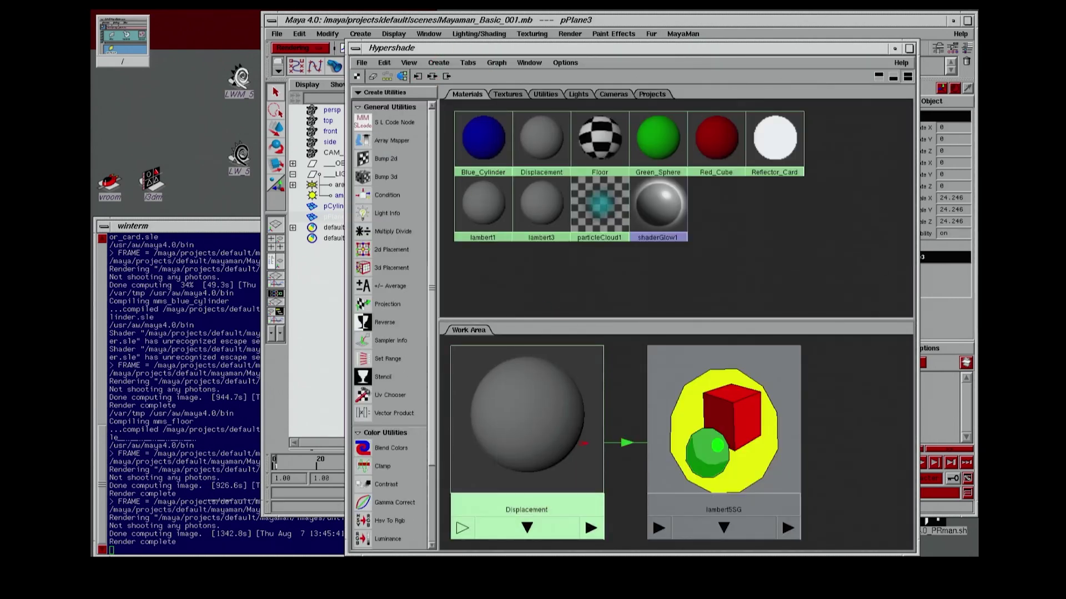
drag(644, 320, 651, 213)
alt+middle_drag(638, 312, 755, 349)
alt+right_drag(752, 345, 562, 354)
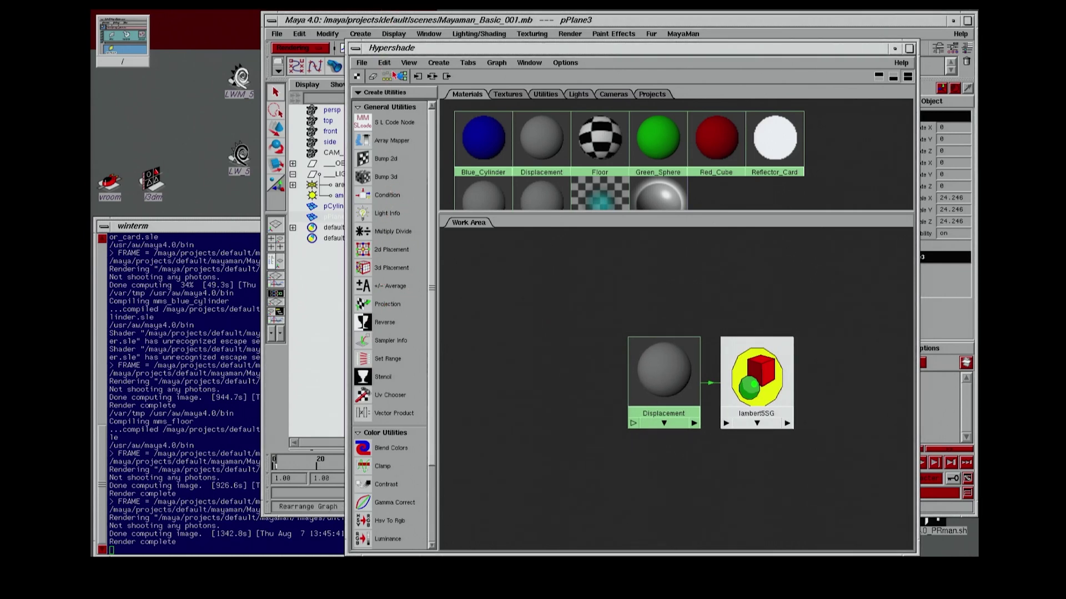
Add a 2D Fractal texture to the Hypershade work area beside the Displacement material.
click(383, 94)
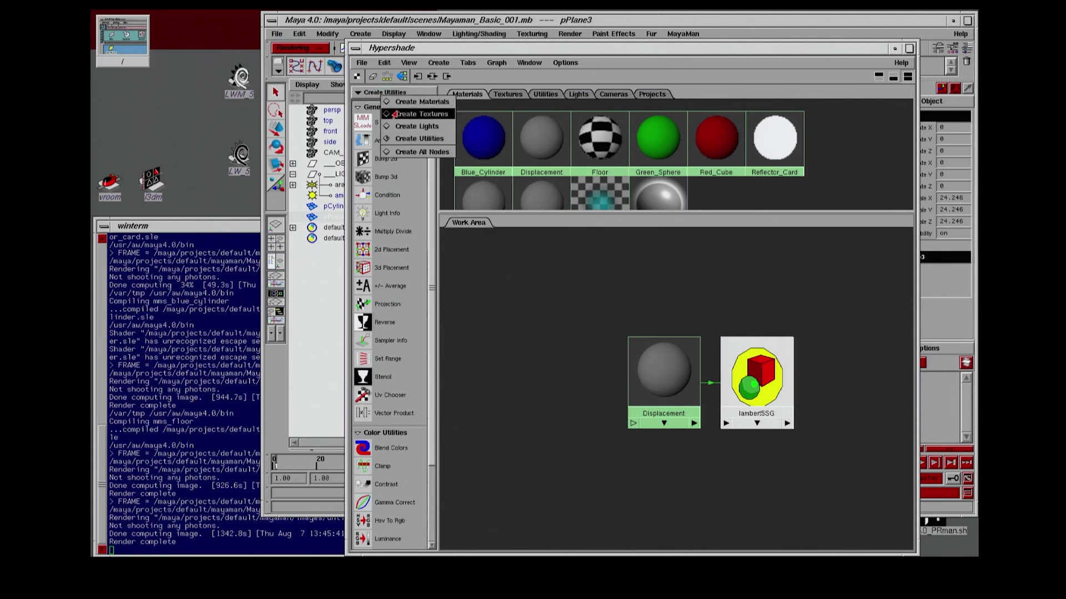
click(395, 111)
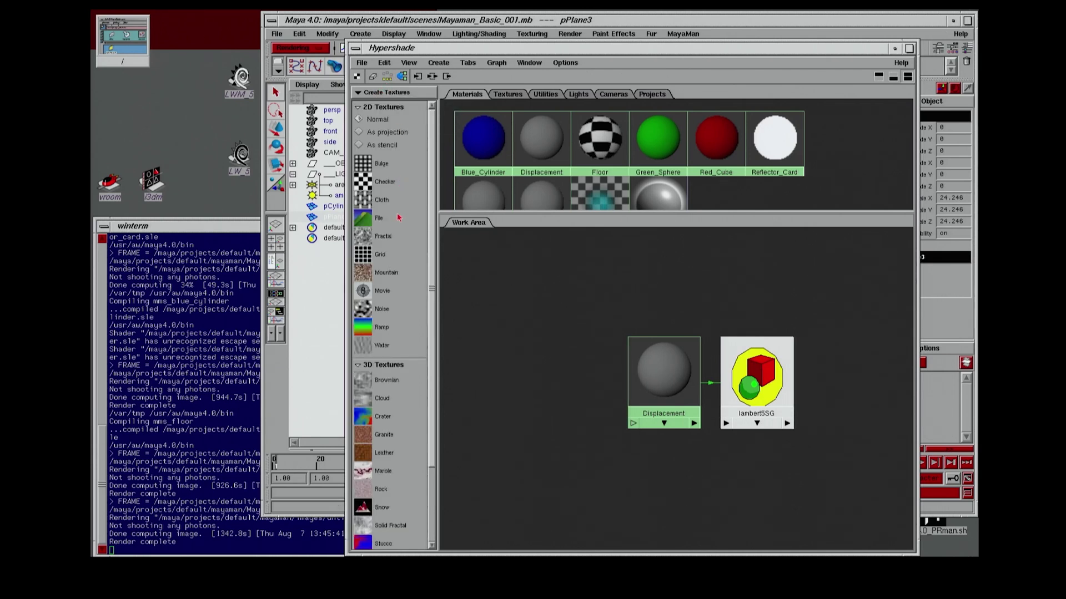
middle_drag(366, 237, 522, 319)
alt+middle_drag(574, 400, 617, 378)
Connect the fractal texture to the displacement material input of the lambert5SG shading group in the docked Attribute Editor.
click(782, 372)
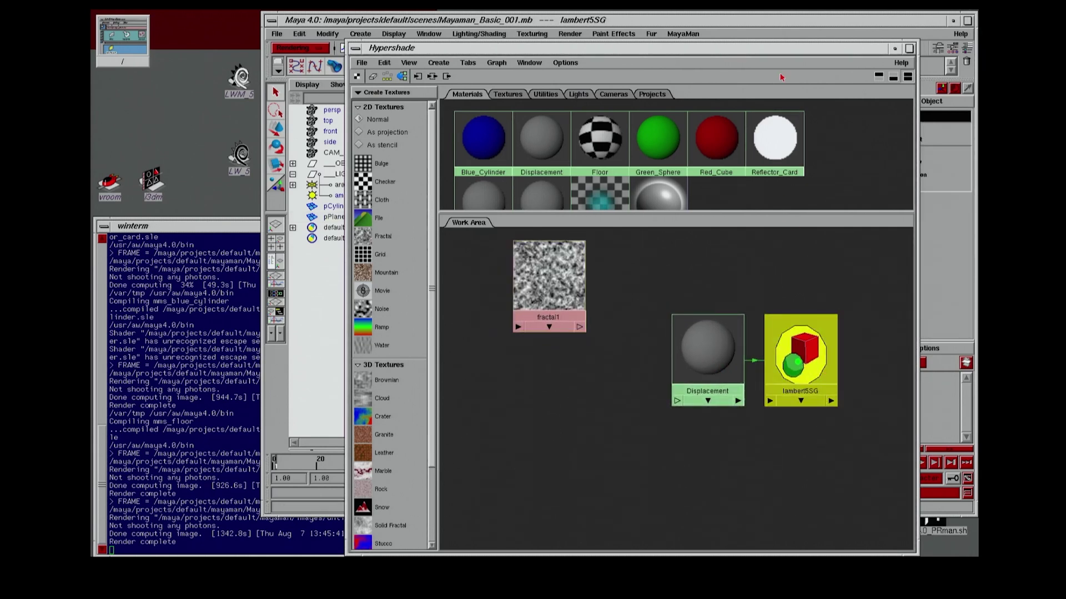
drag(779, 49, 567, 82)
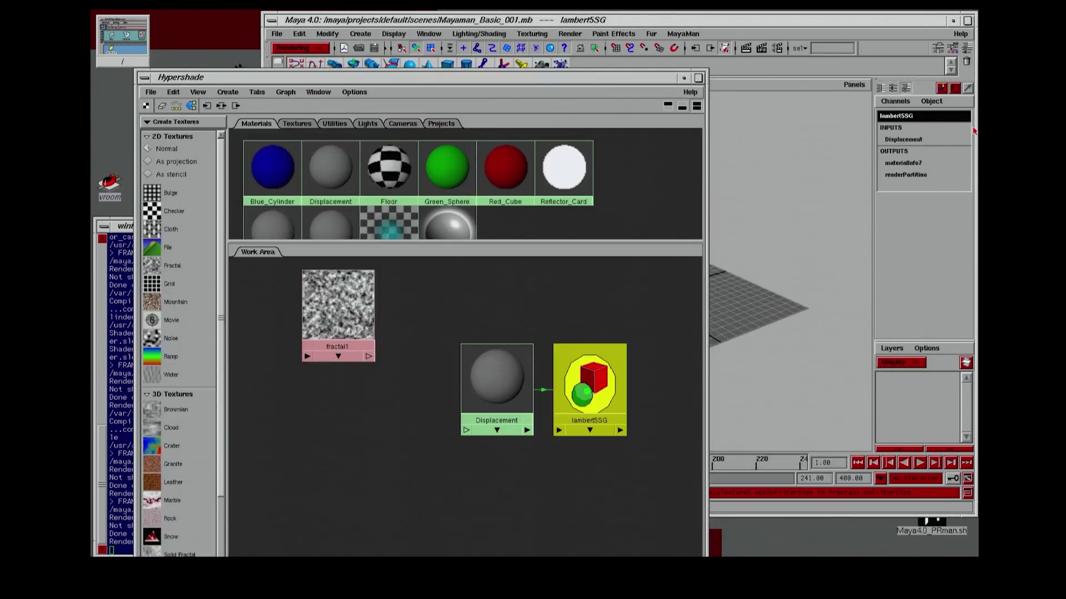
click(967, 48)
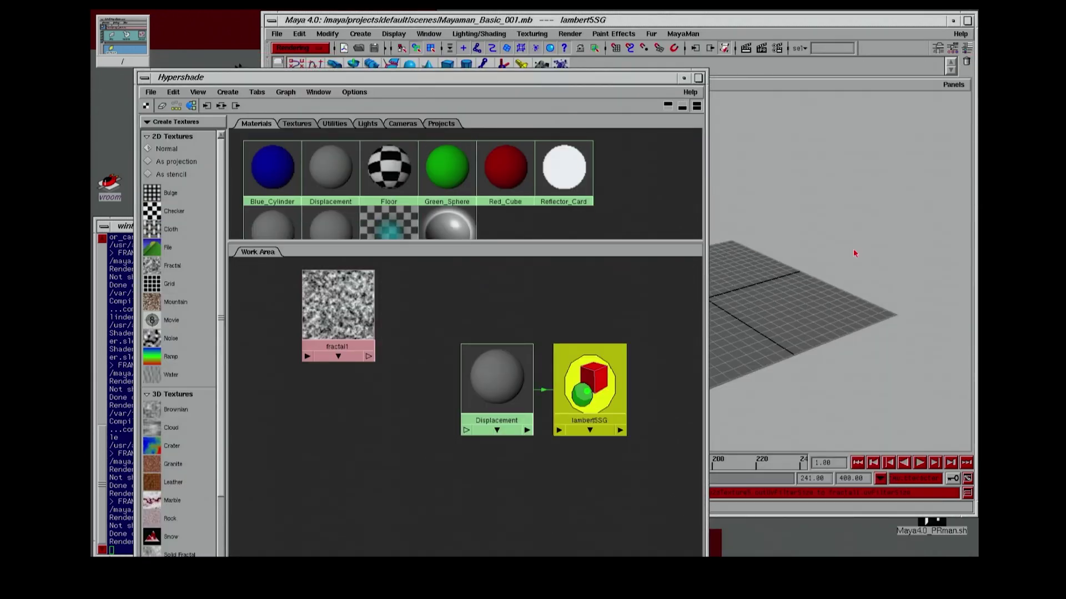
click(938, 47)
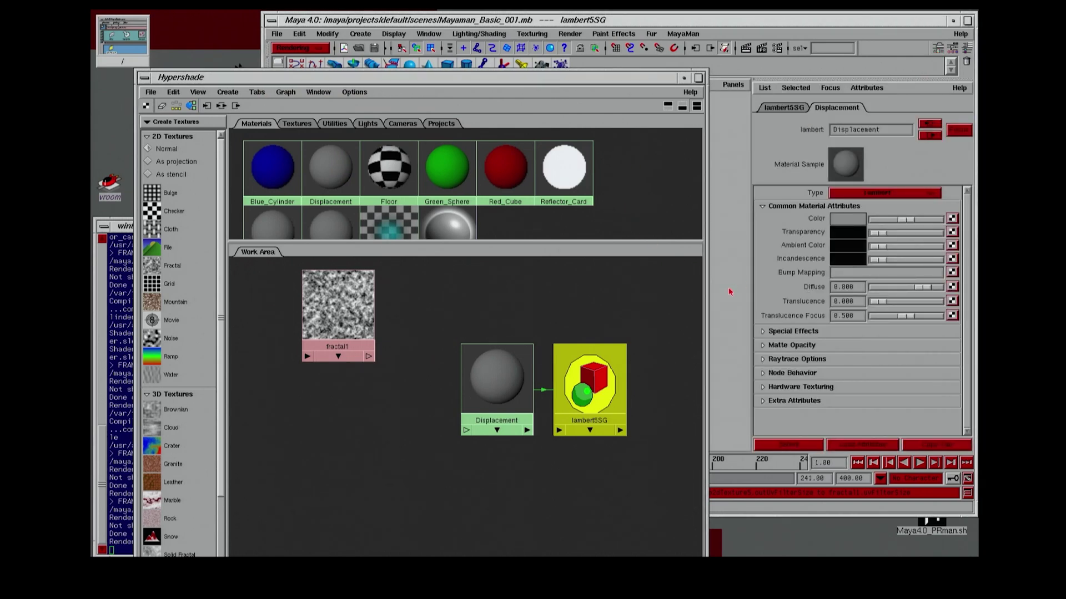
click(803, 107)
middle_drag(335, 284, 816, 240)
Arrange the fractal and displacement shader nodes below the Displacement material in the work area and minimize Hypershade.
drag(487, 371, 495, 477)
drag(339, 316, 382, 484)
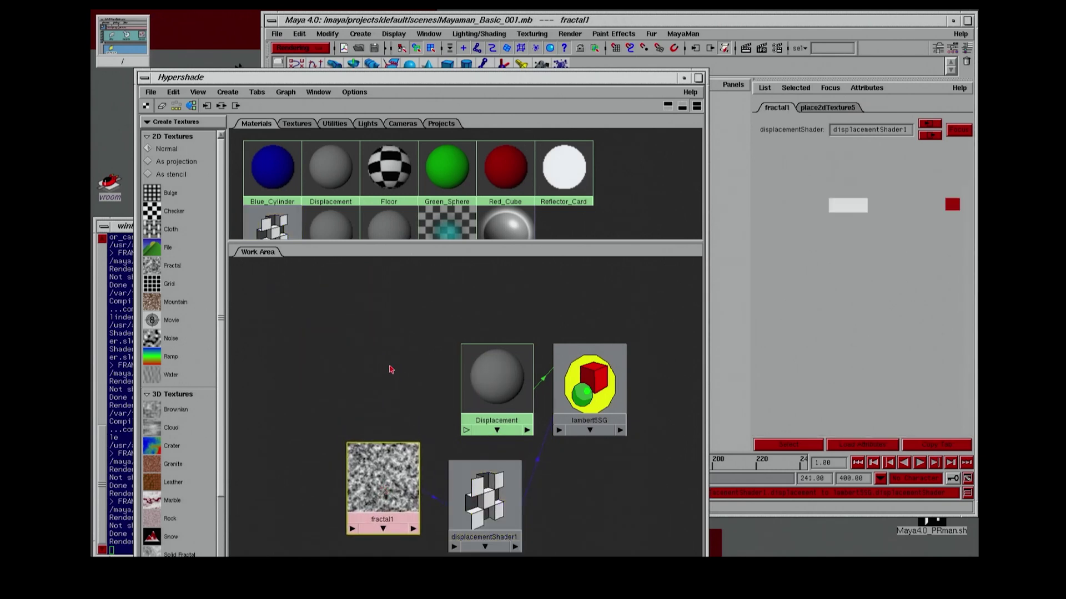
alt+middle_drag(395, 366, 407, 305)
drag(402, 423, 392, 423)
drag(496, 439, 486, 429)
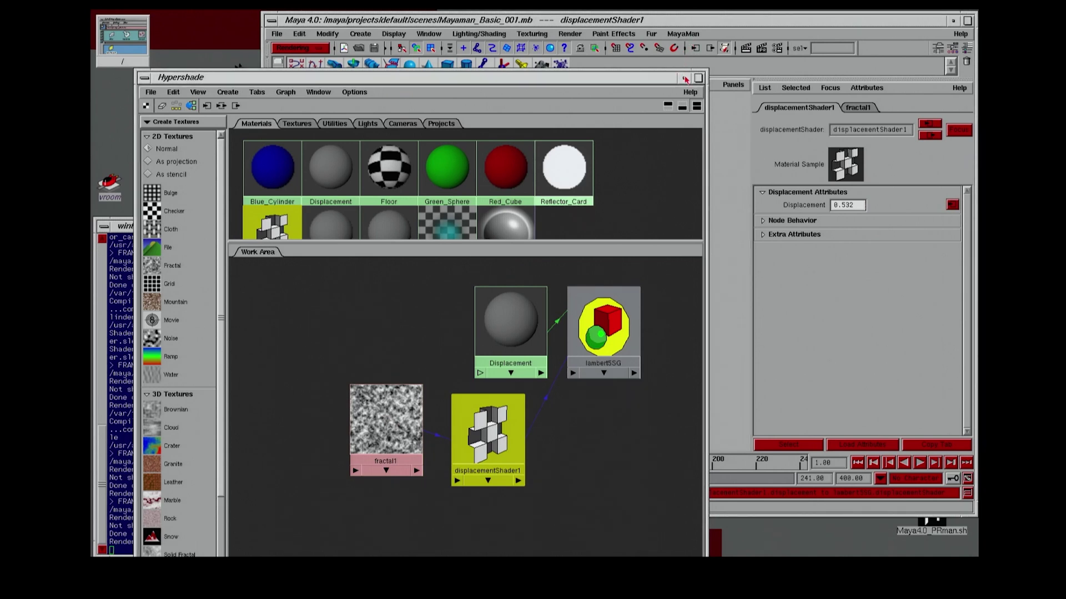
click(684, 78)
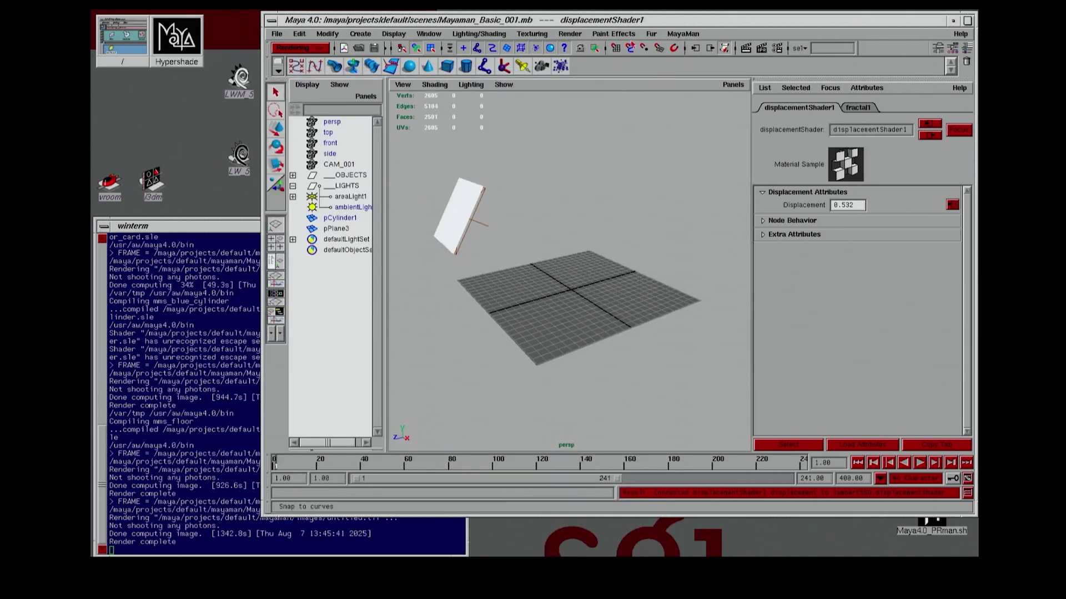
Add MayaMan model attributes to the subdivided plane with the default options.
click(693, 35)
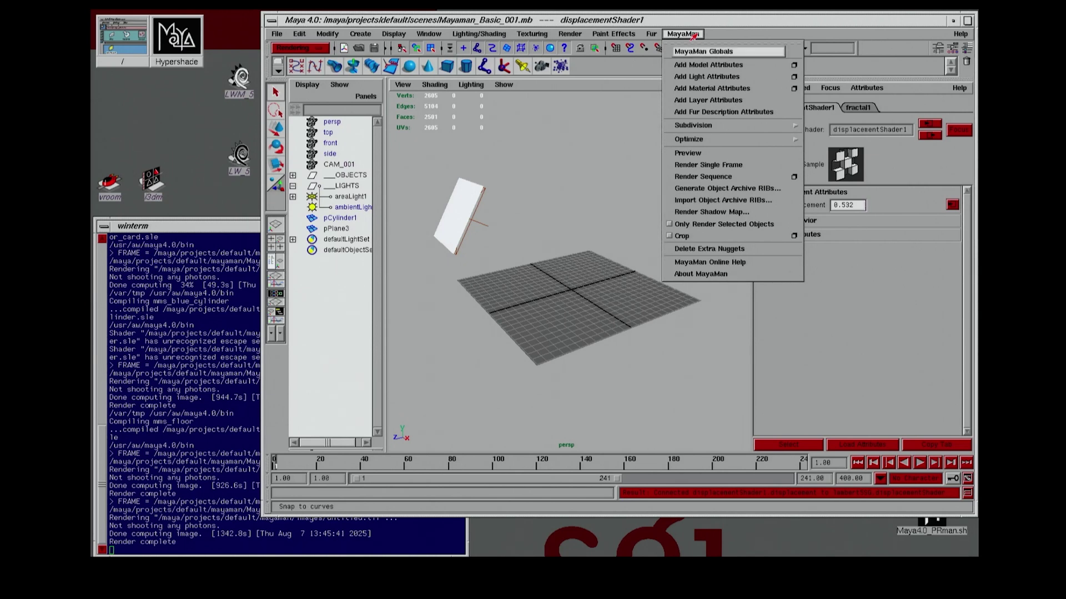
click(559, 274)
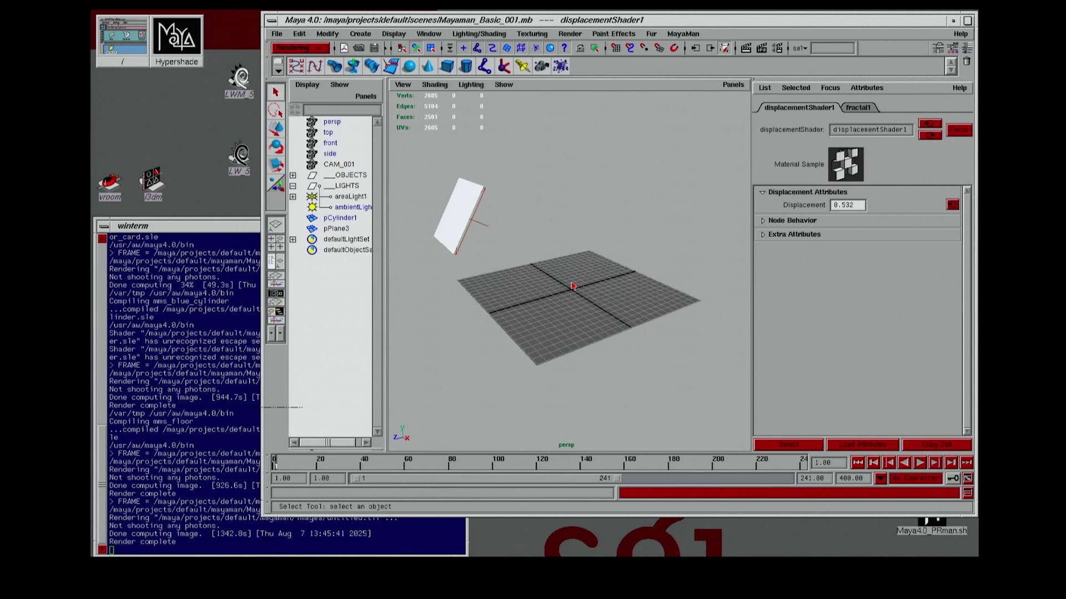
click(559, 274)
click(677, 34)
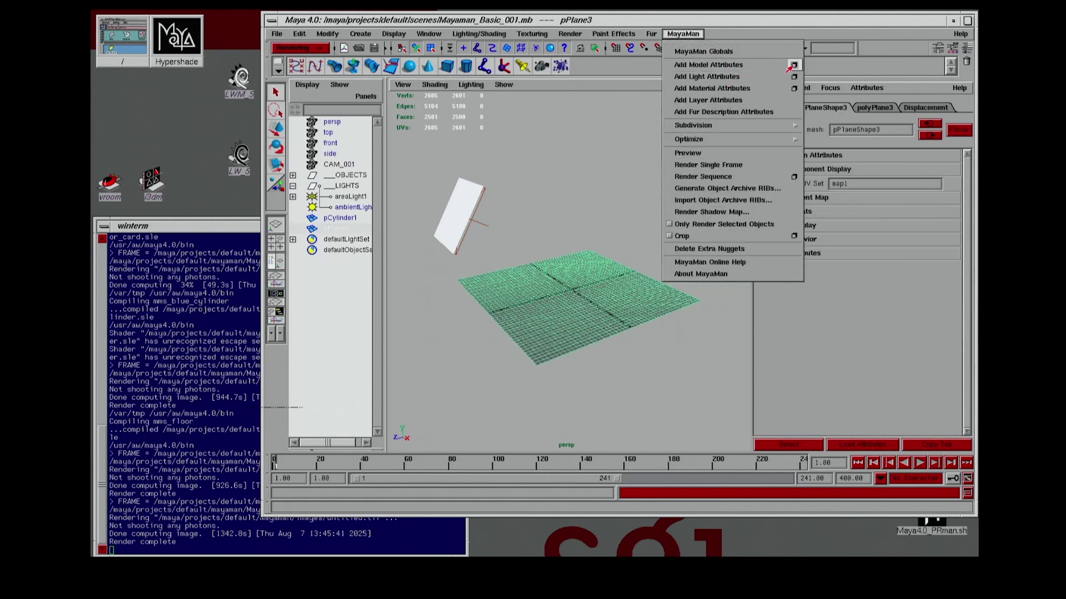
click(794, 65)
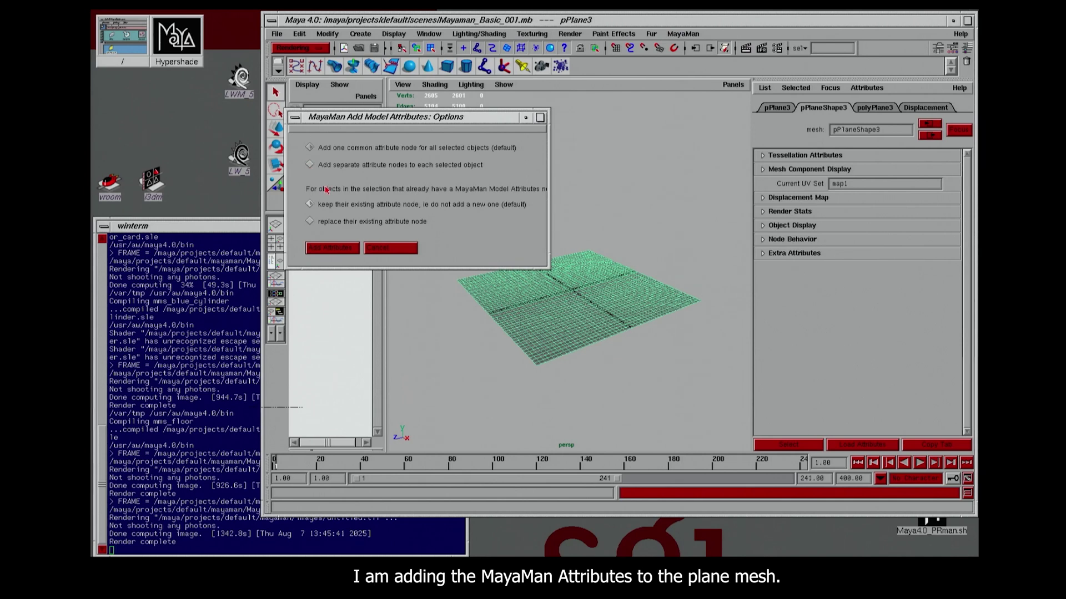
click(336, 248)
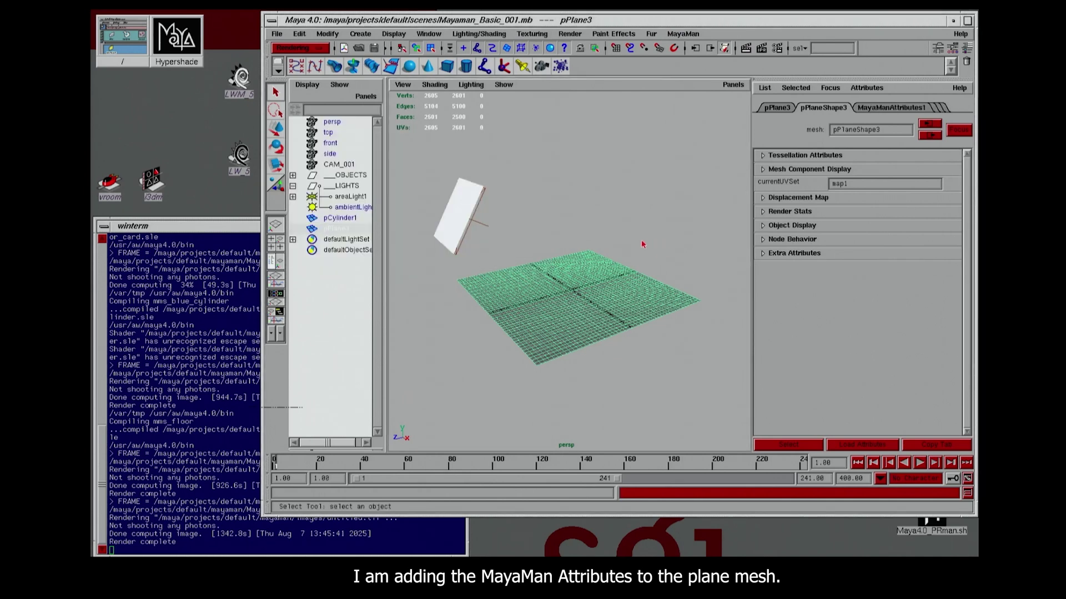
Examine the plane's MayaManAttributes1 settings, including its Displacement Bound section.
click(900, 109)
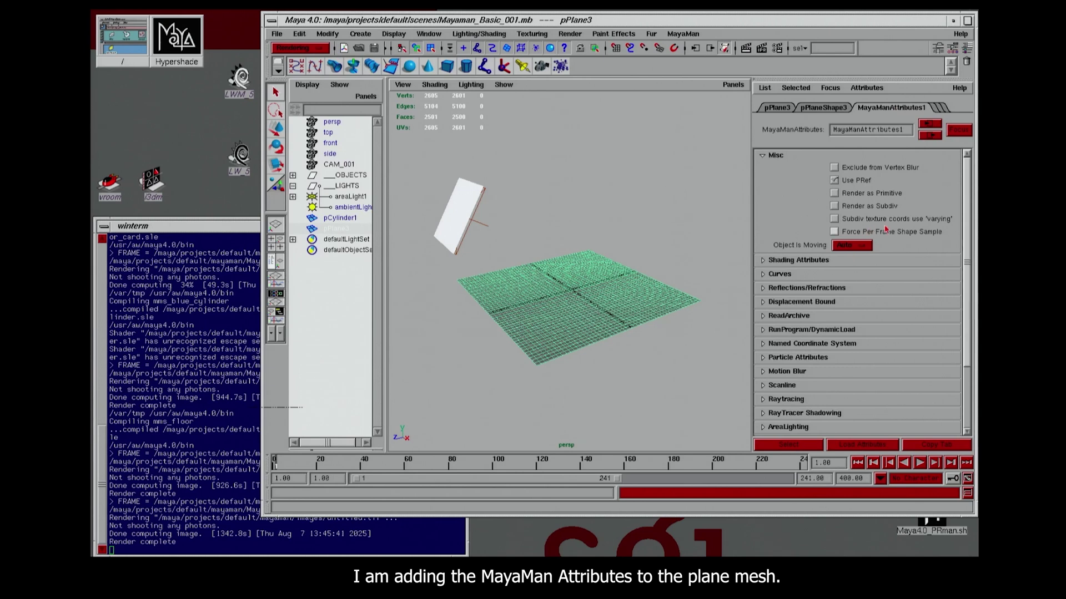
drag(964, 251, 974, 320)
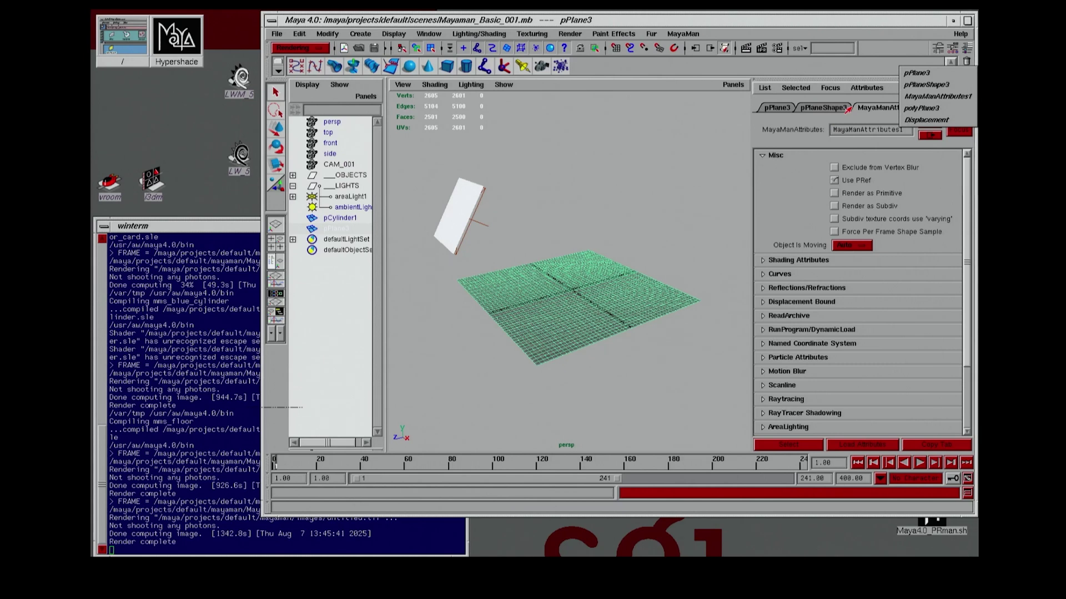
click(850, 107)
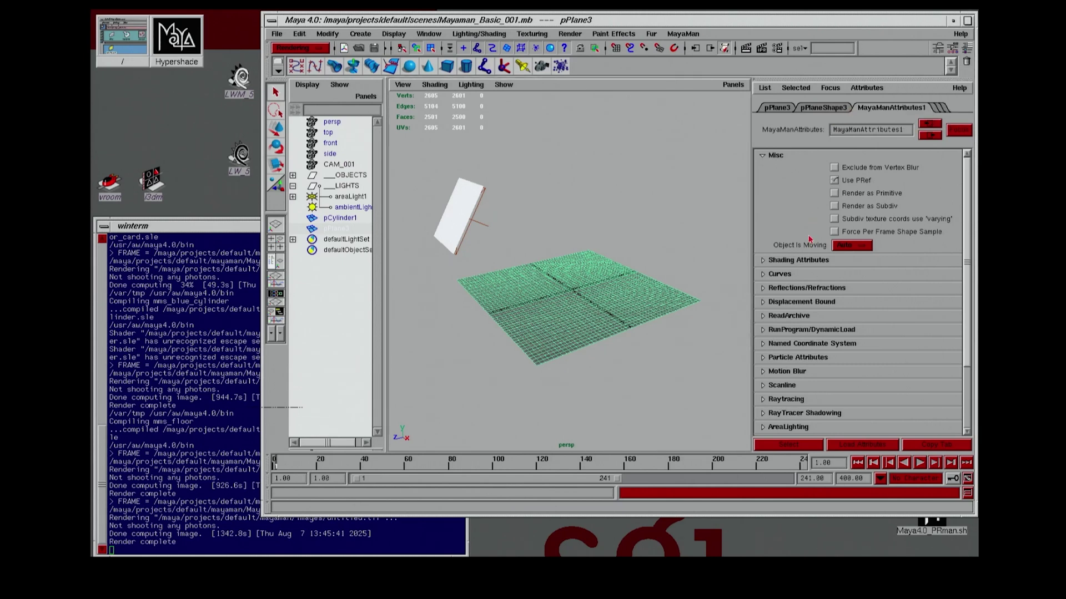
click(797, 303)
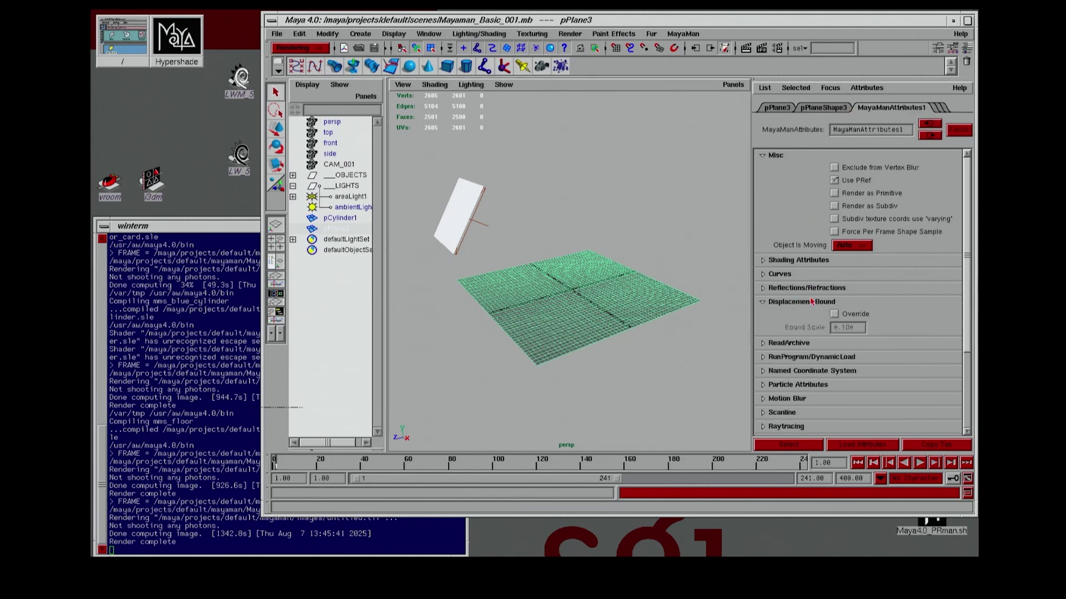
click(779, 305)
click(779, 304)
click(779, 306)
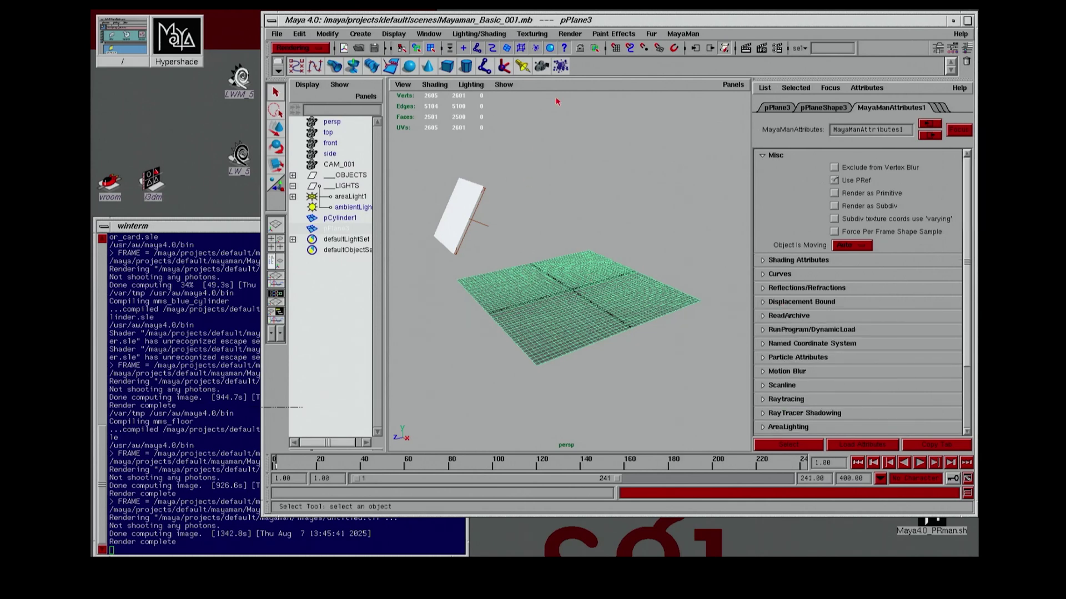
Deselect the plane, render a single frame with MayaMan and exit the rendered image window.
click(654, 209)
click(684, 34)
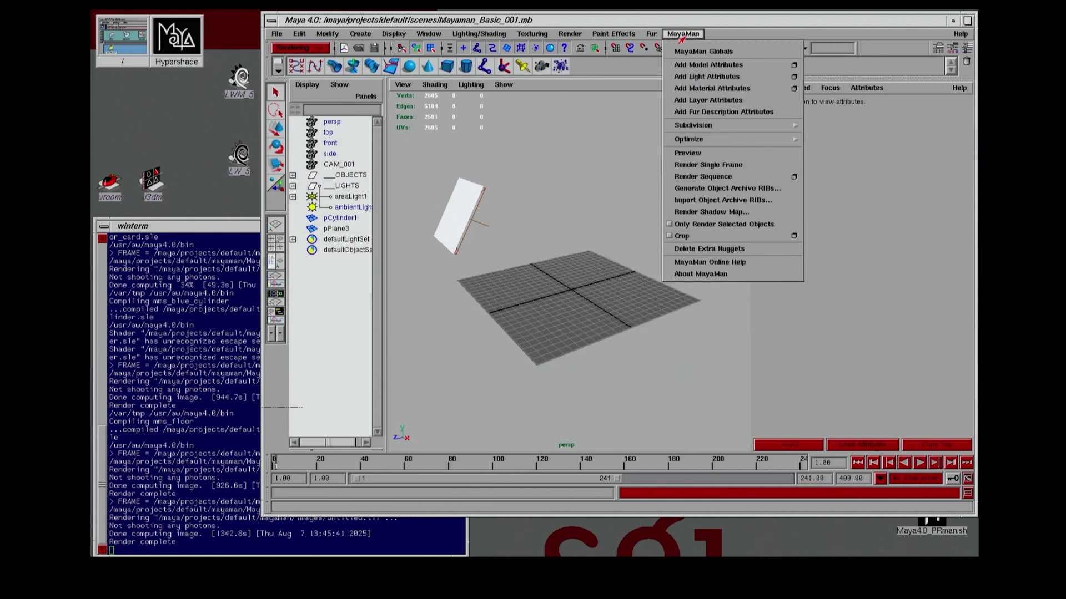
click(698, 167)
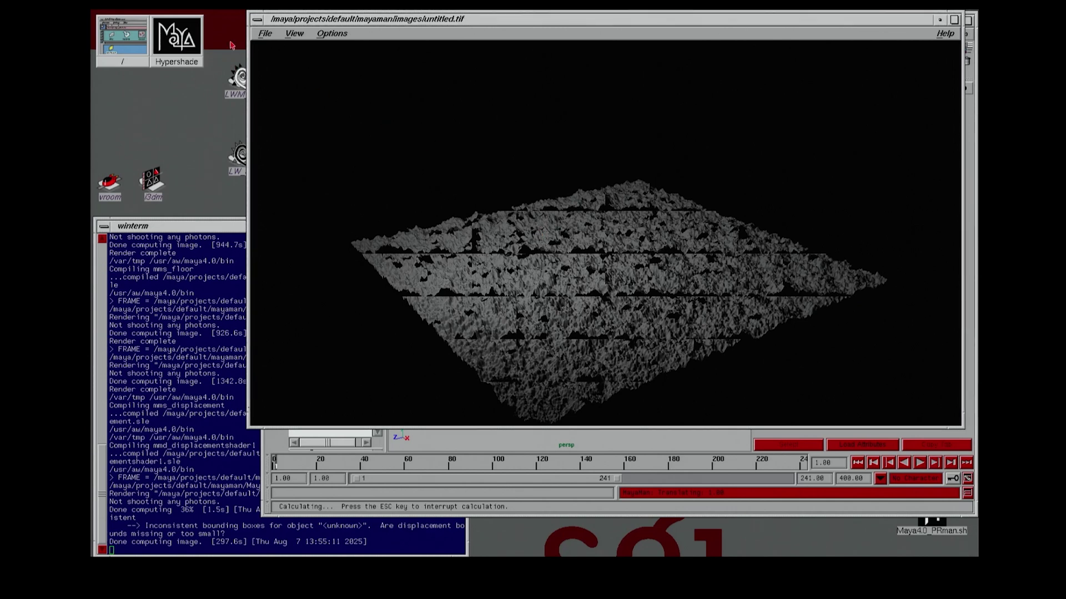
click(257, 20)
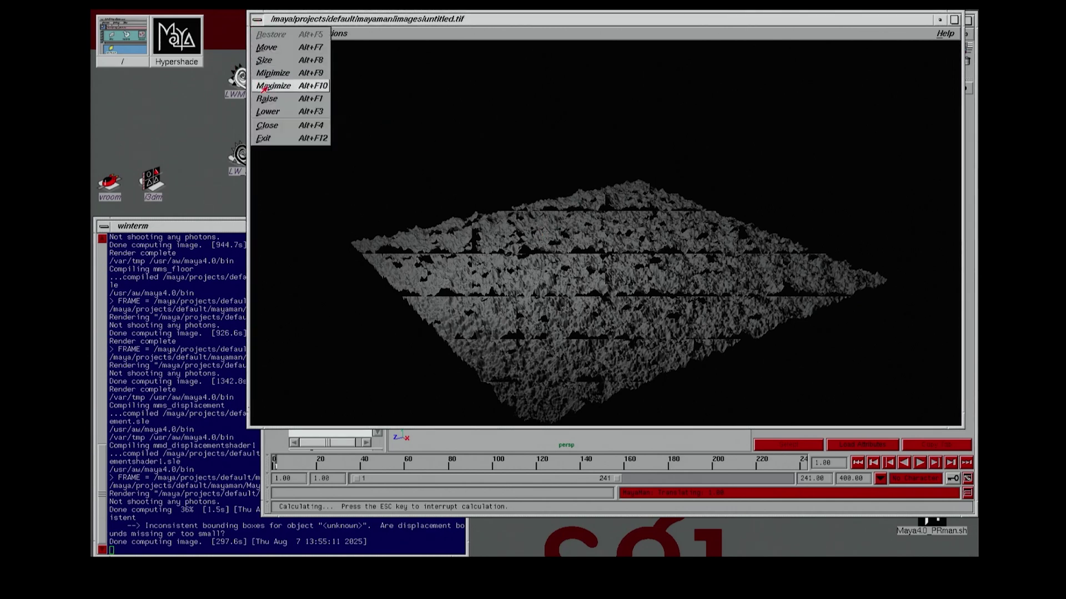
click(274, 135)
Calculate the plane shape's displacement bounding box scale and override its MayaMan Displacement Bound with a bound scale of 1.9.
click(587, 280)
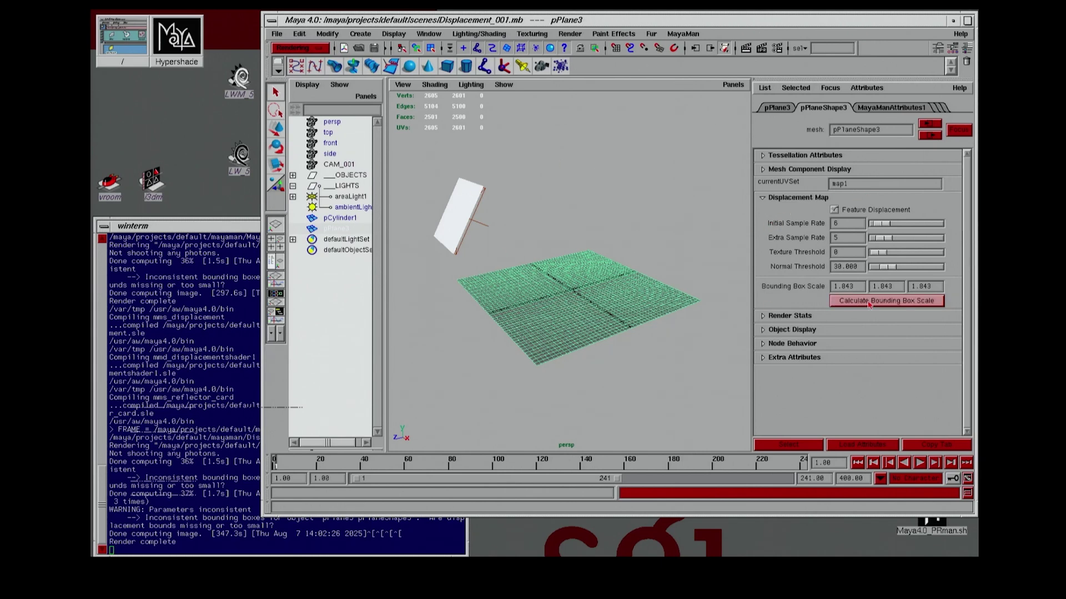
click(833, 300)
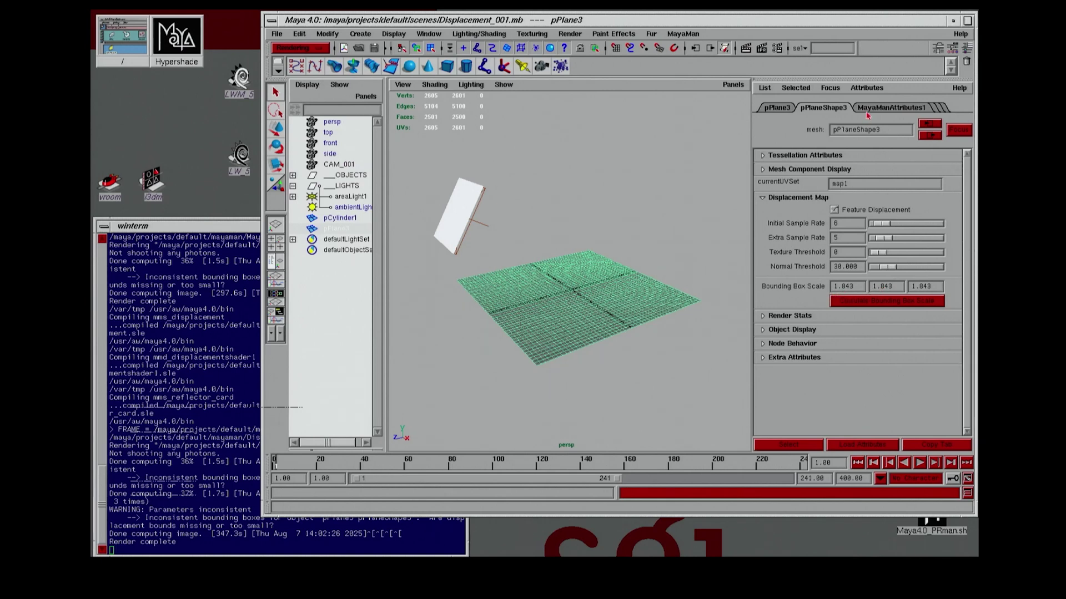
click(883, 110)
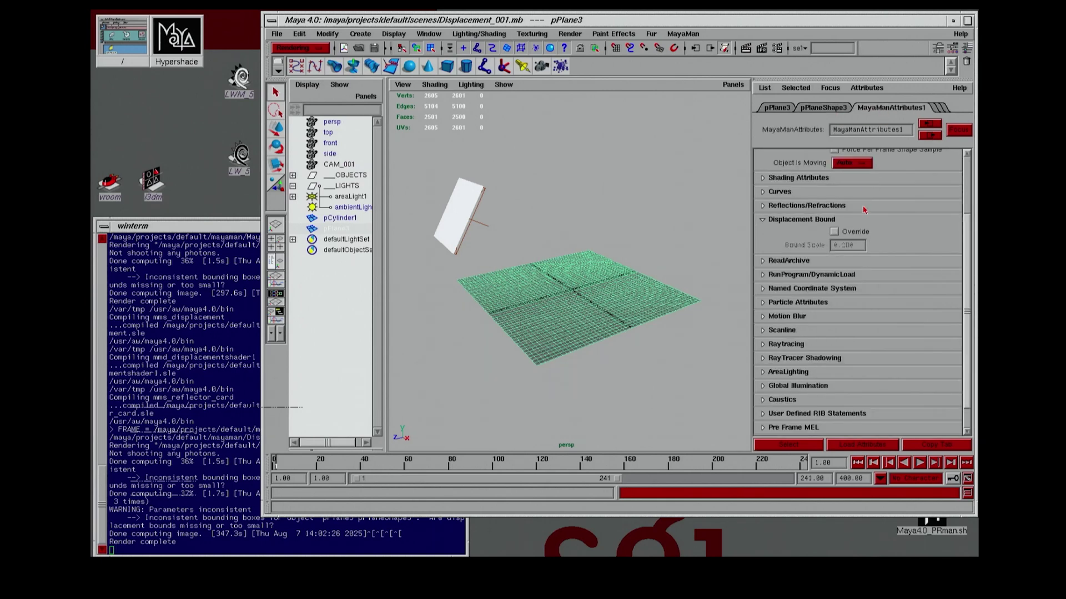
click(833, 231)
drag(861, 248, 821, 250)
text(1.9)
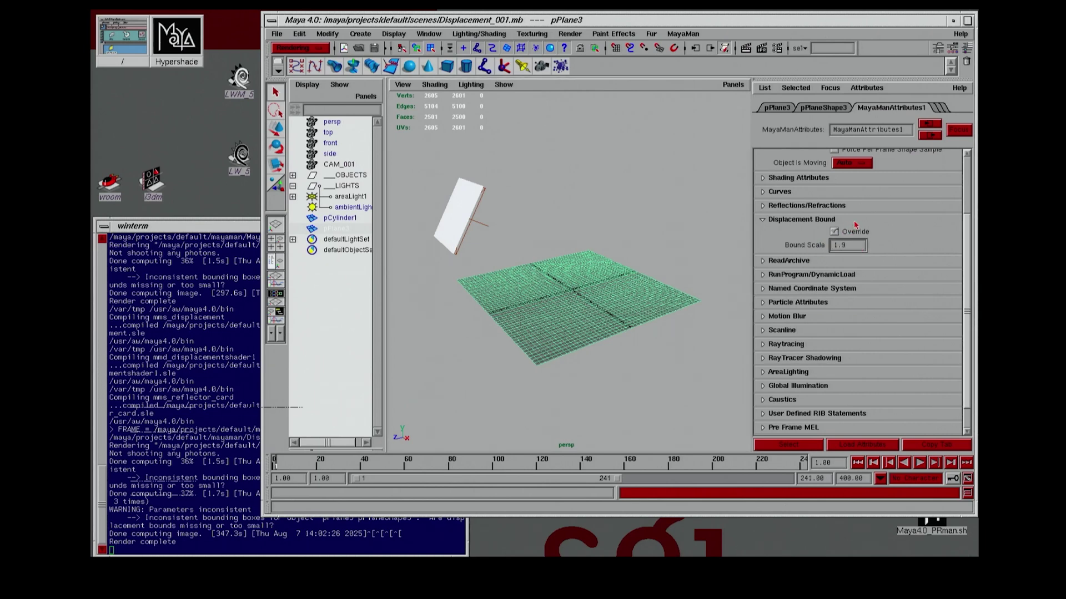
key(Return)
drag(966, 285, 965, 304)
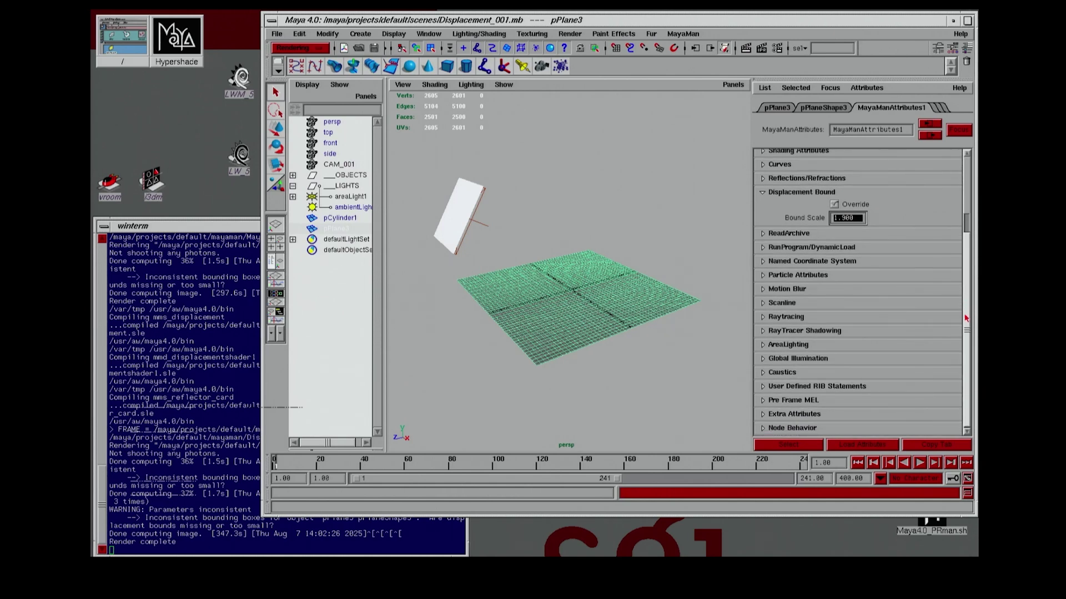
drag(965, 309, 965, 234)
Run MayaMan's Optimize Displacement Bounds command on the selected plane.
click(683, 34)
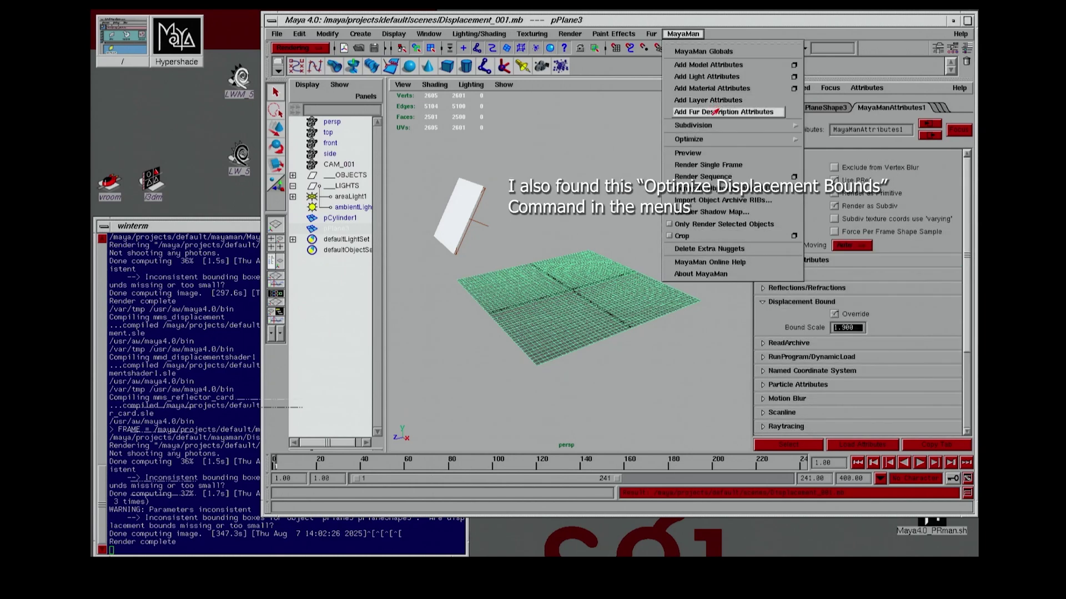
mouse_move(718, 132)
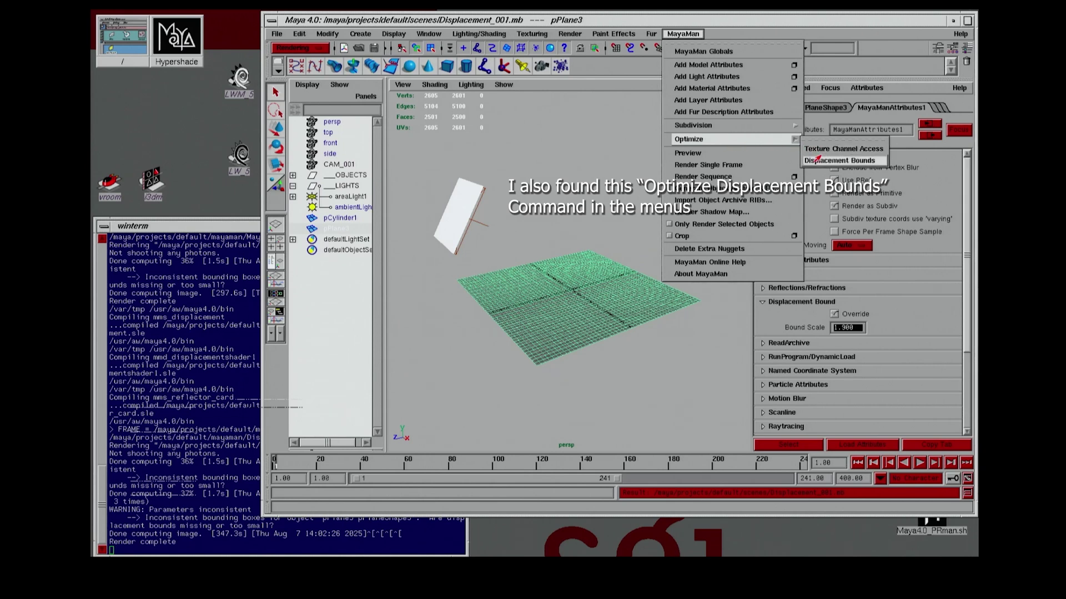
click(818, 161)
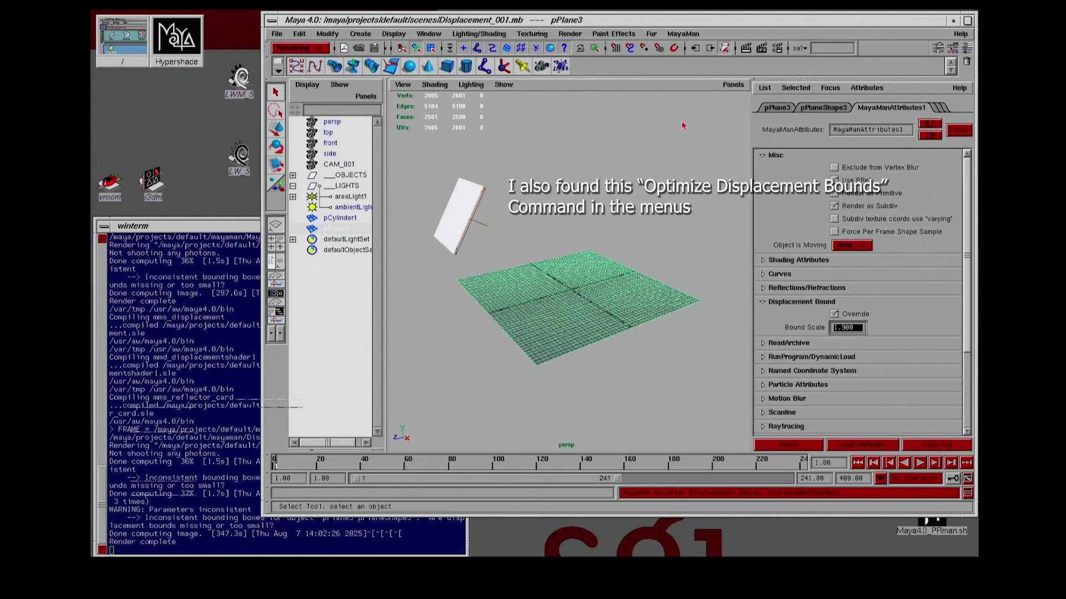
Render a single frame of the displaced plane with MayaMan, reposition the image window to inspect it and close it.
click(681, 34)
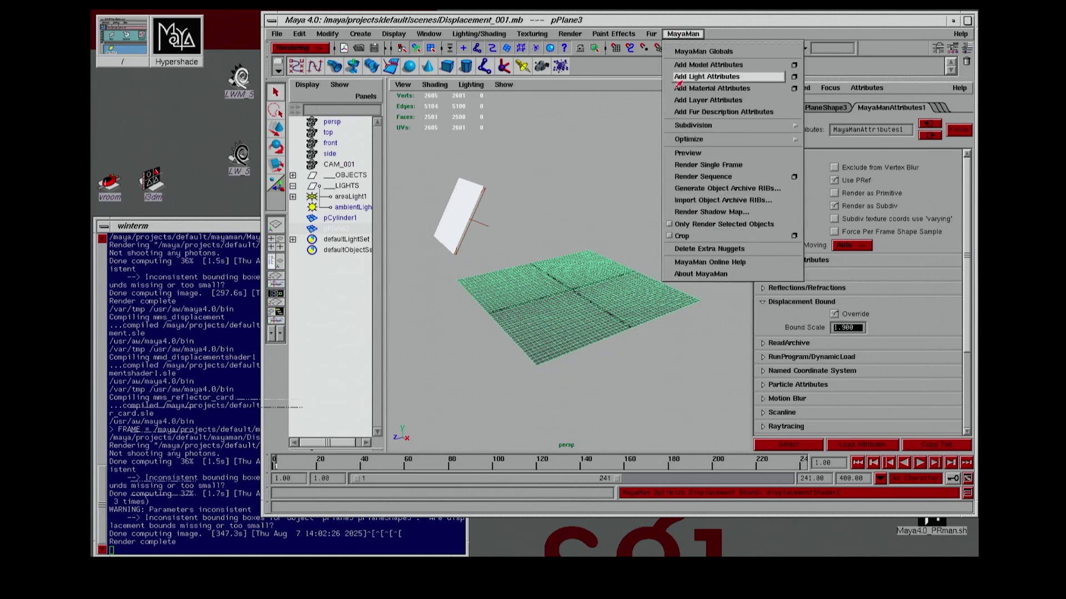
click(695, 165)
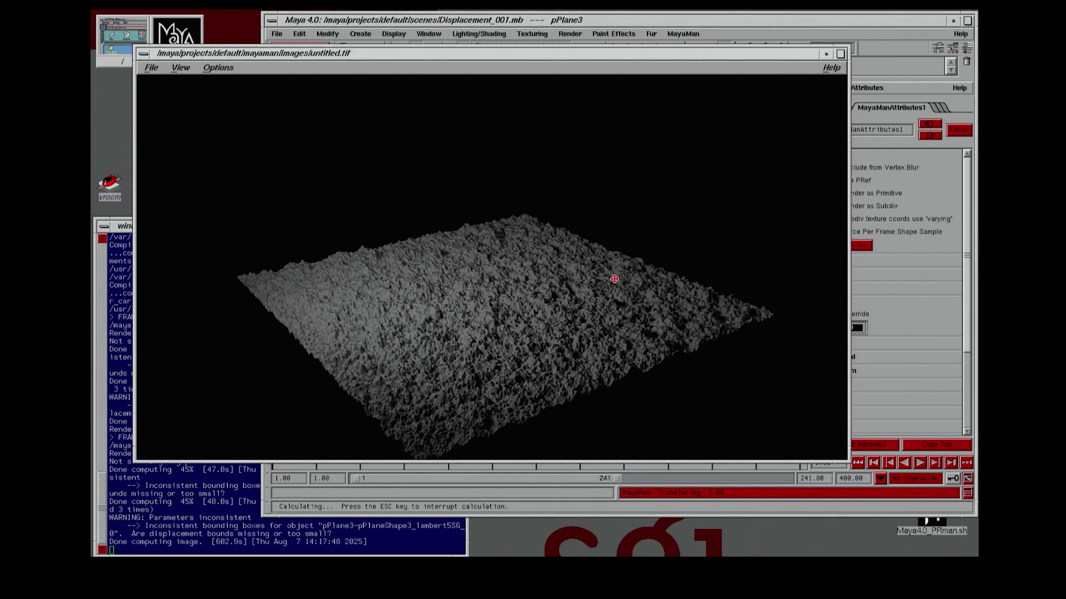
drag(781, 57, 628, 63)
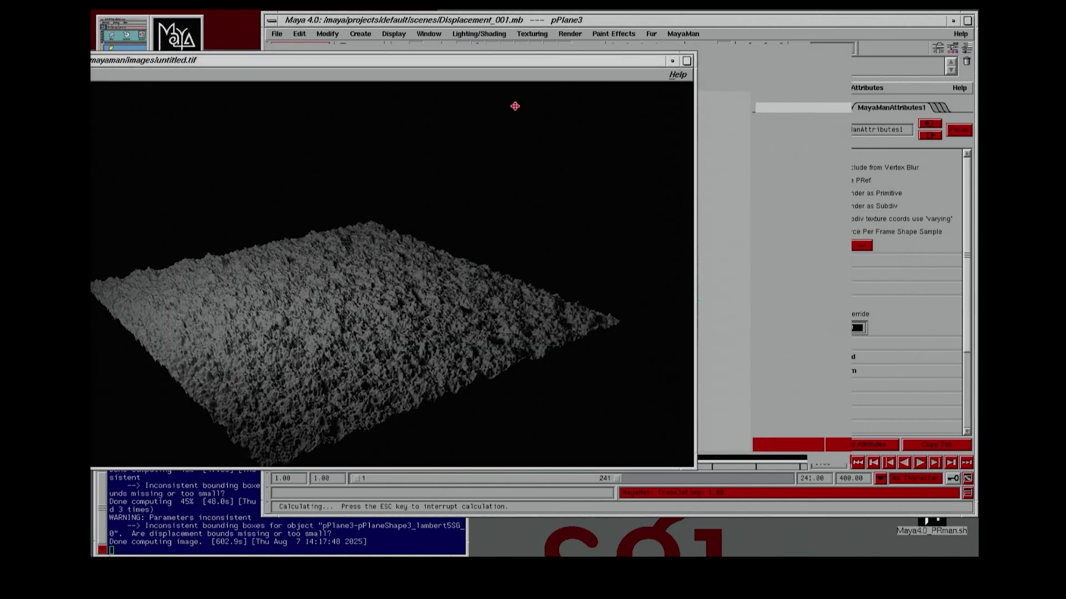
drag(518, 60, 658, 63)
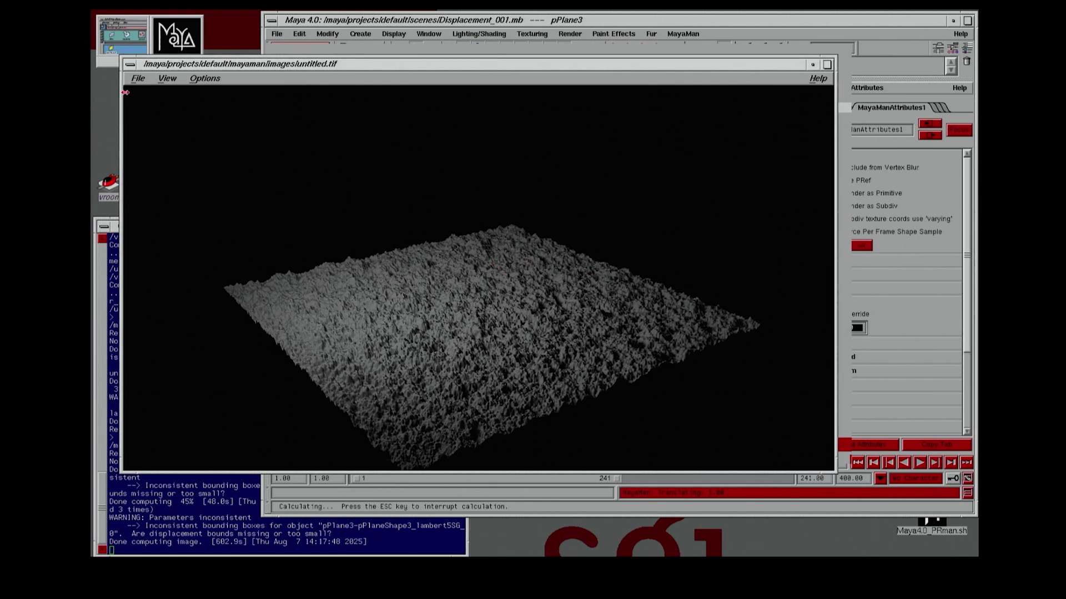
click(130, 63)
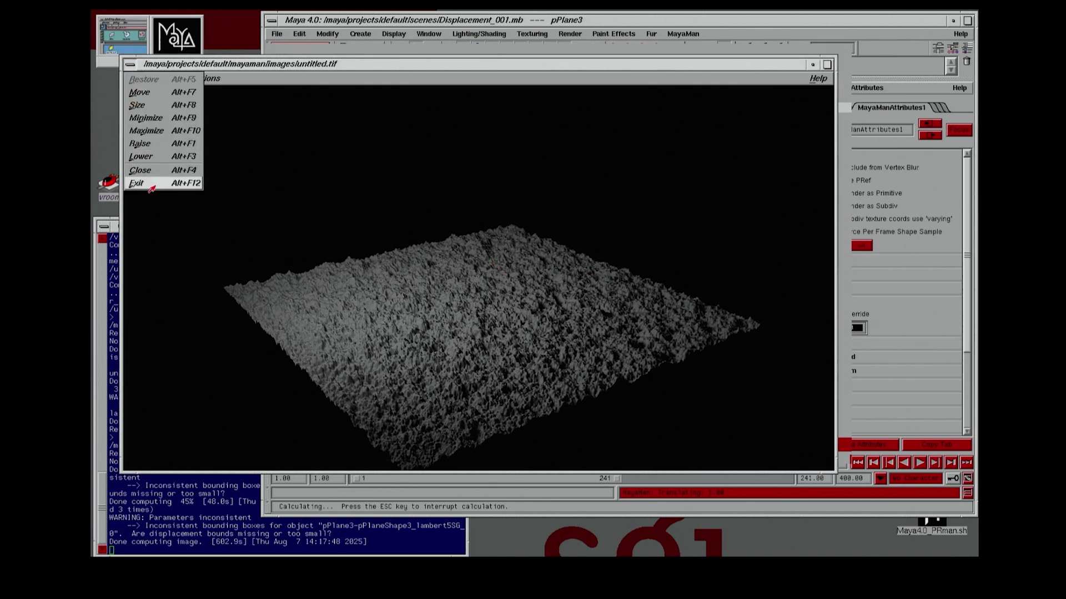
click(143, 170)
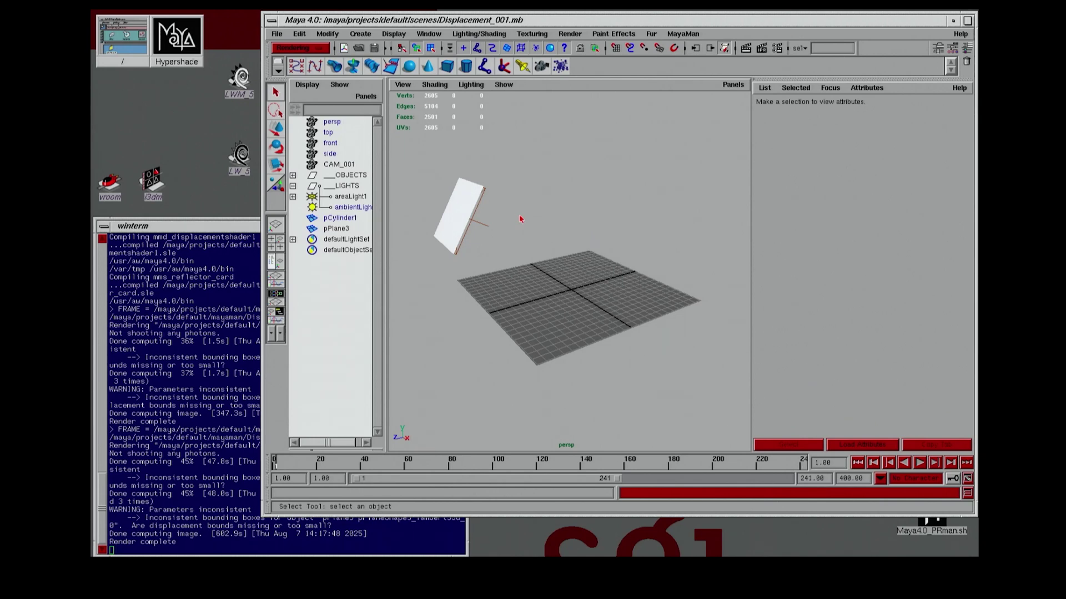
Save the current displacement scene and open Rman_TeaPot_015.mb from the project's scenes folder.
click(277, 33)
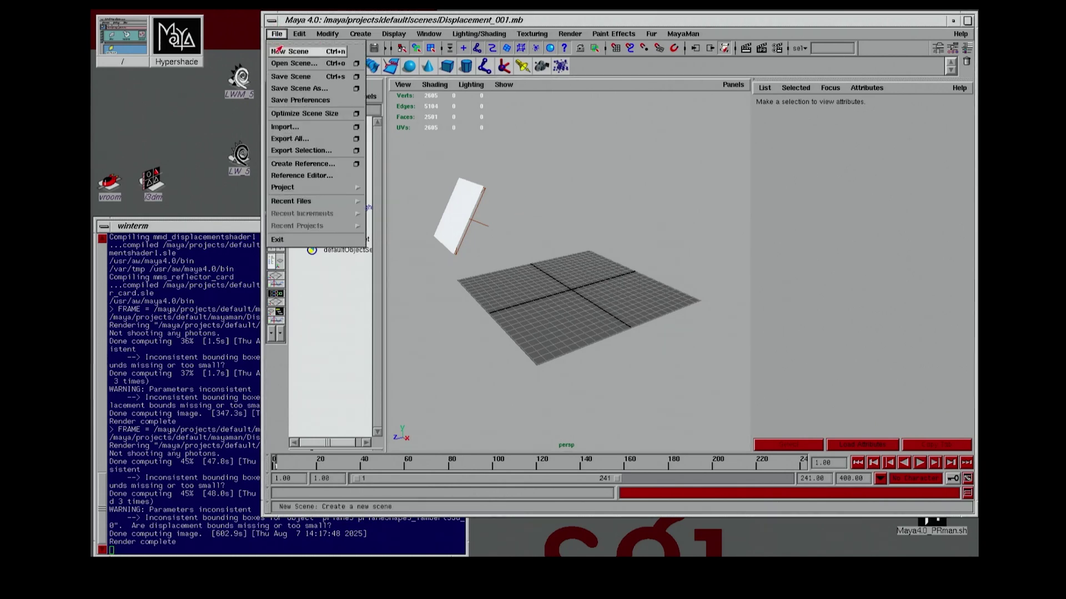
click(290, 77)
click(273, 35)
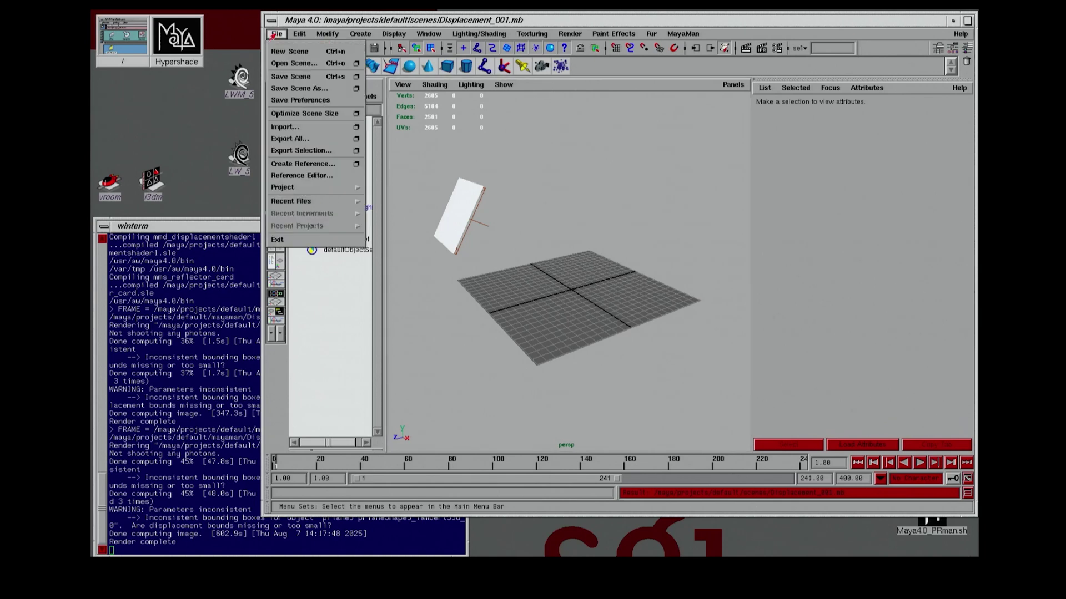
click(292, 64)
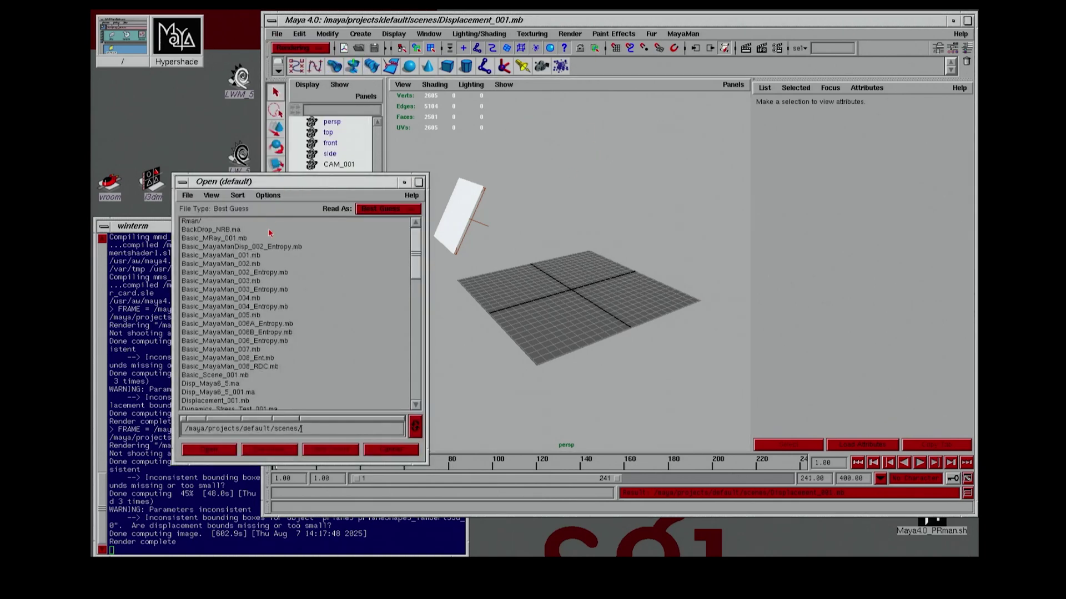
drag(419, 271, 415, 315)
scroll(225, 306, down, 7)
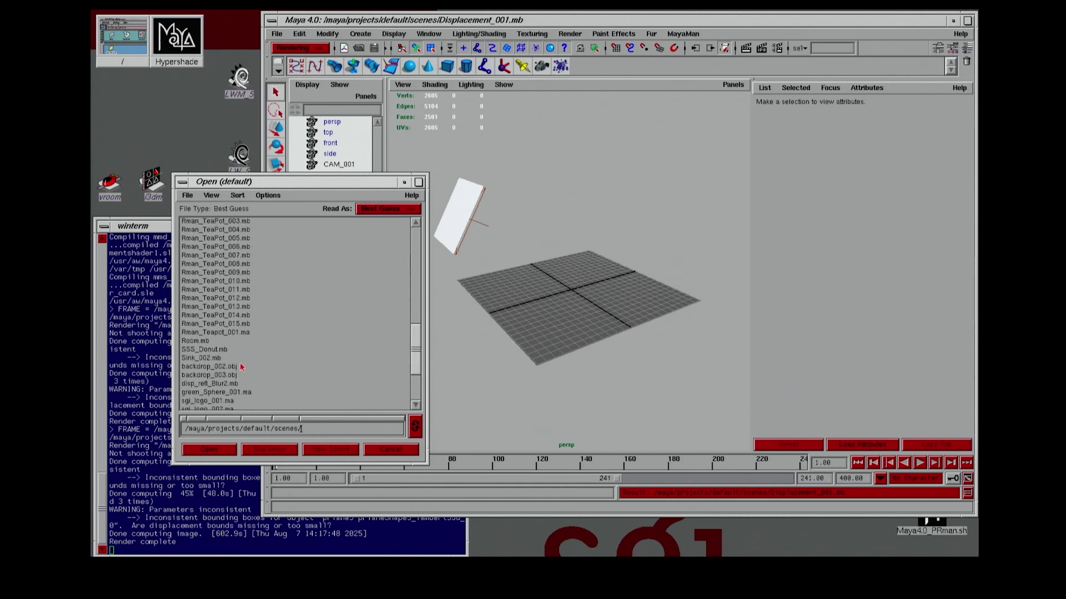
click(221, 324)
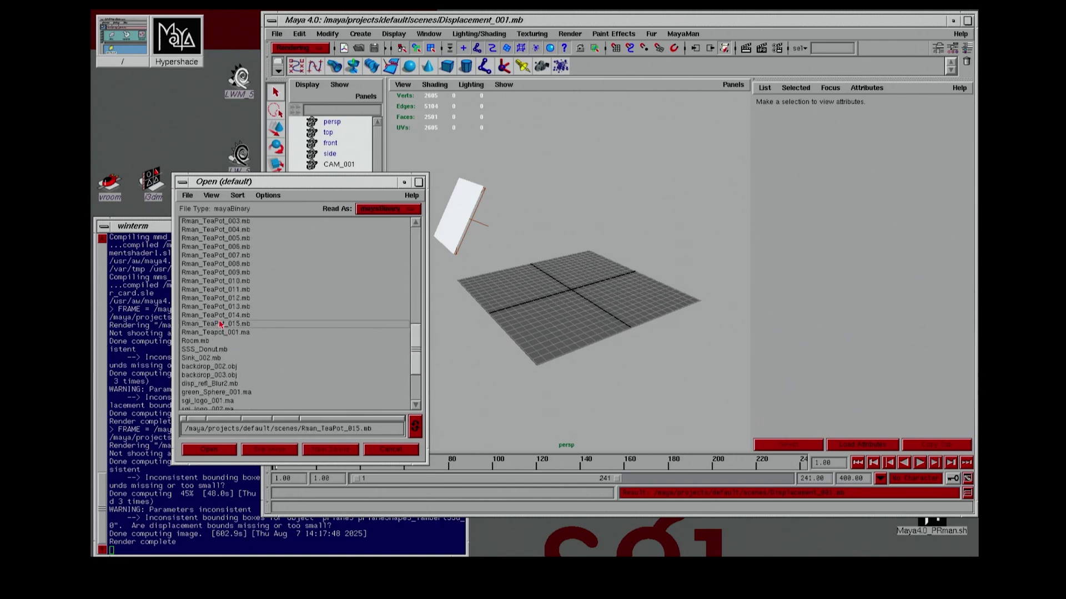
click(229, 449)
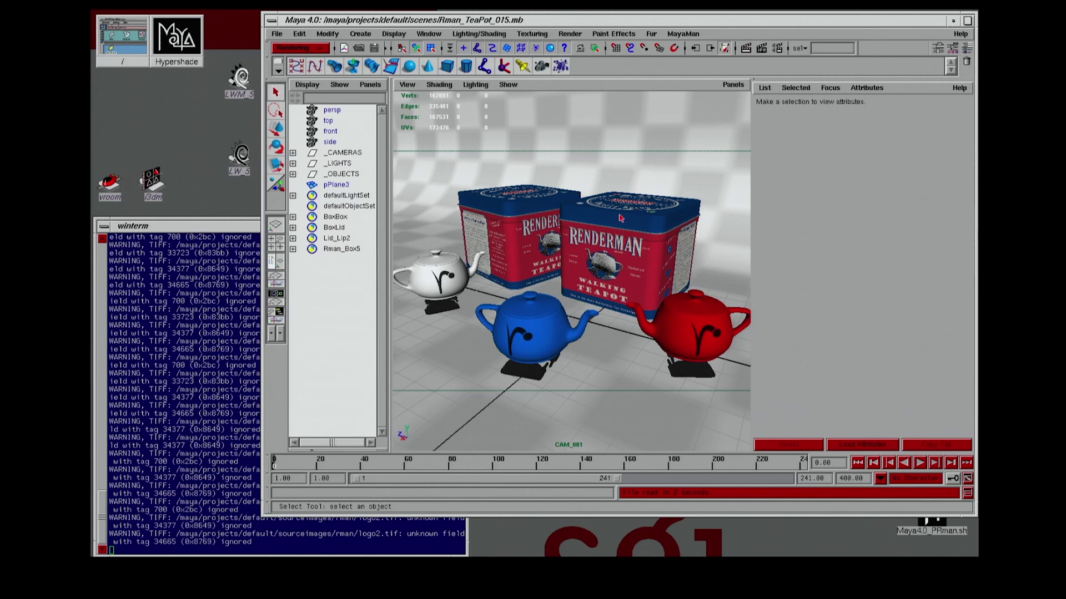
Inspect the models by selecting the front RenderMan tin's body and lid and the red and blue teapots.
click(616, 255)
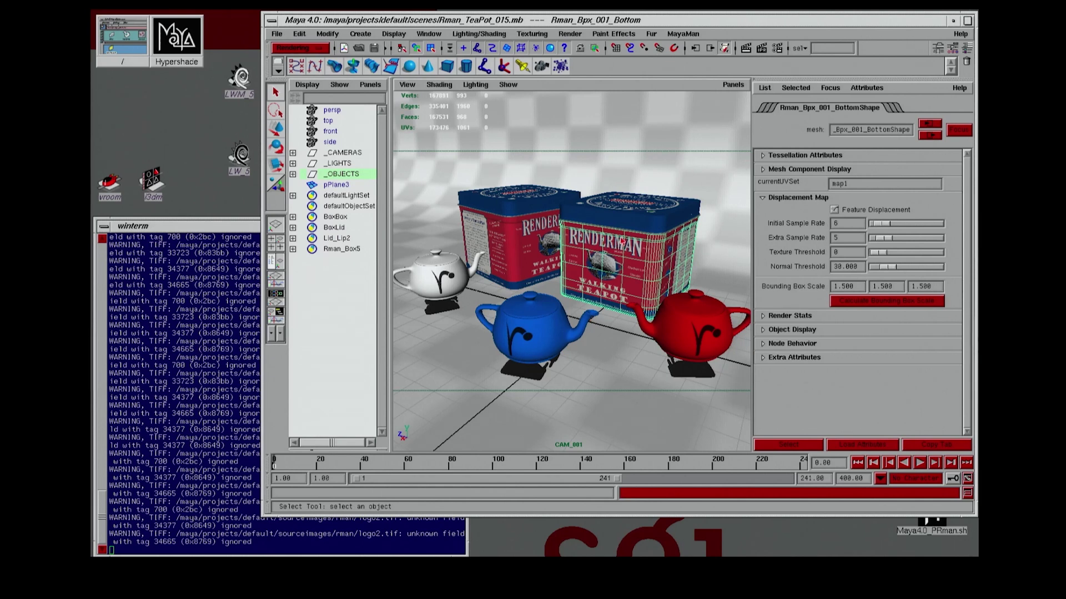
click(685, 343)
click(628, 259)
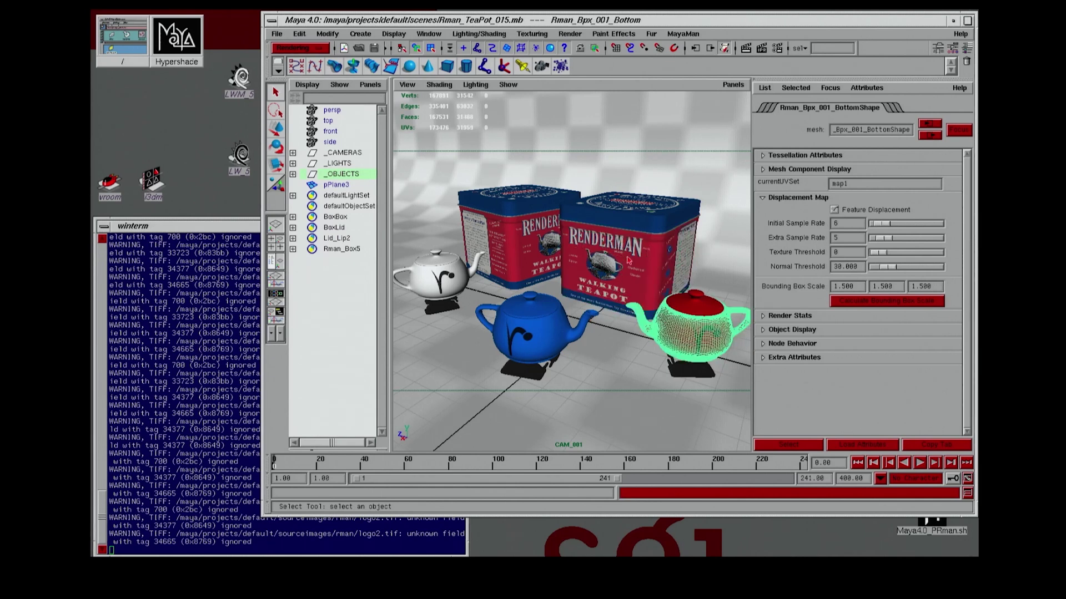
click(624, 219)
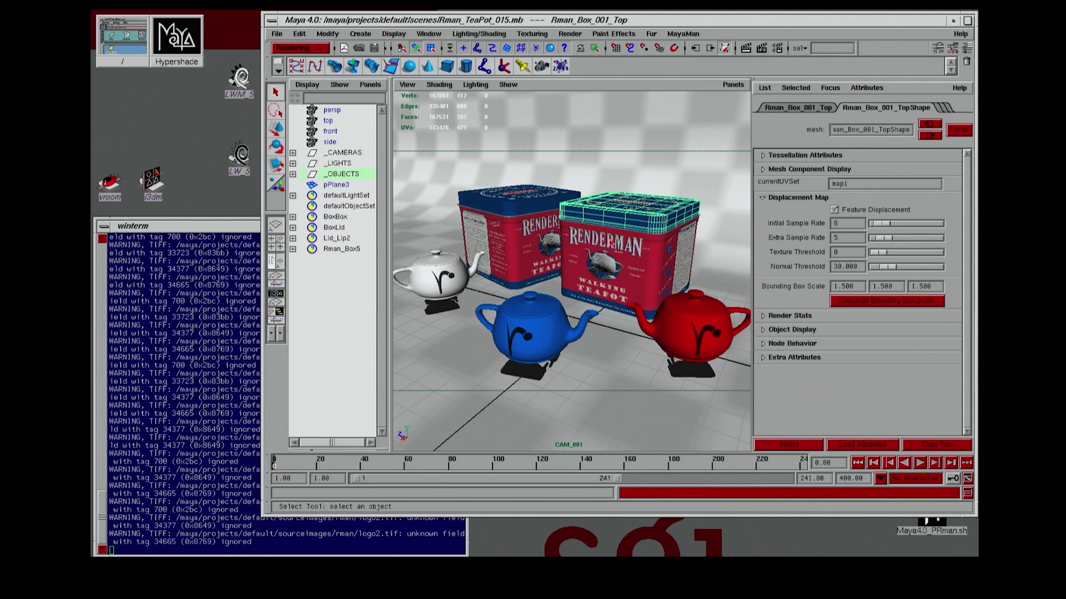
click(564, 319)
click(541, 308)
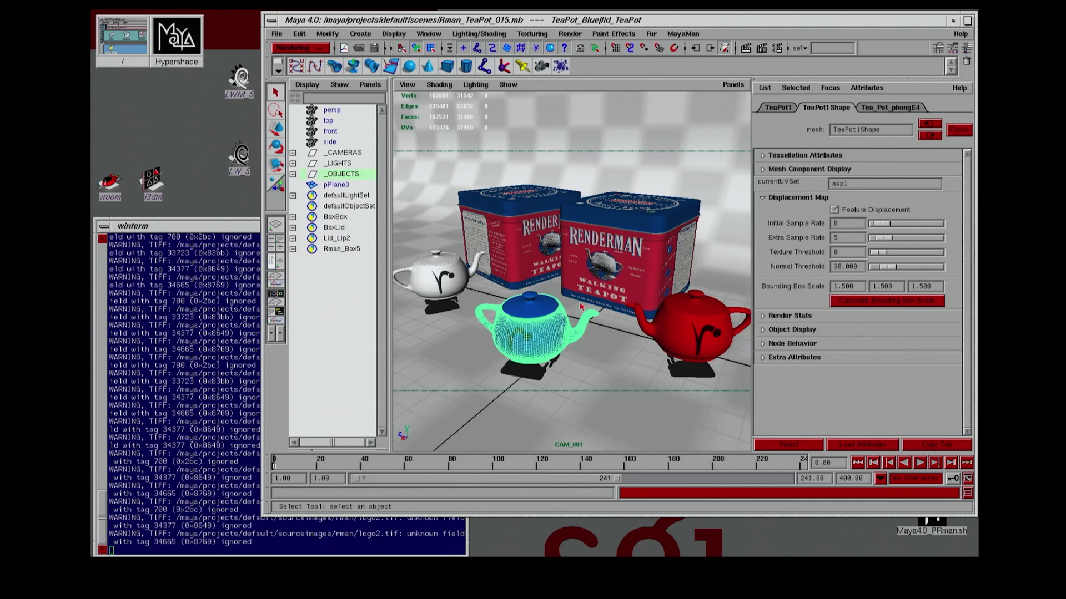